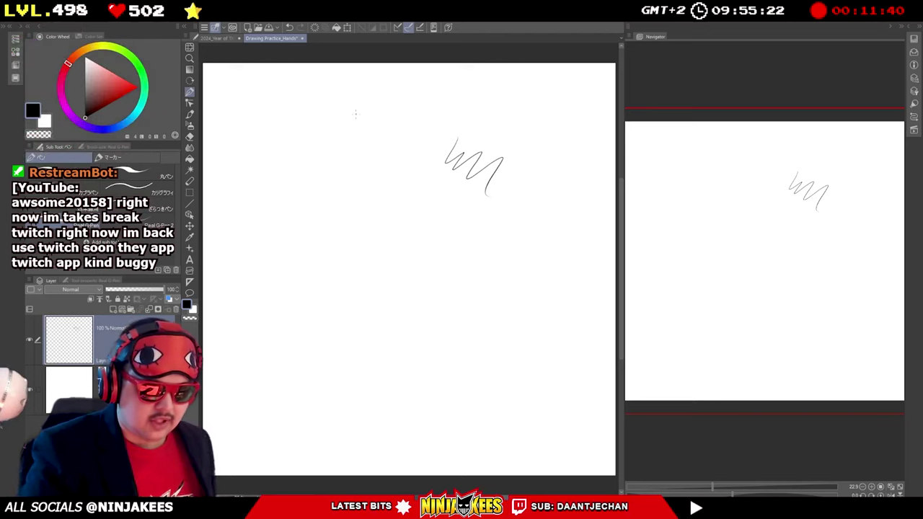
# Undo the zigzag test scribble to clear the canvas.
pyautogui.hotkey('ctrl', 'z')
pyautogui.moveTo(375, 164)
pyautogui.mouseDown()
pyautogui.moveTo(533, 140)
pyautogui.moveTo(527, 187)
pyautogui.mouseUp()
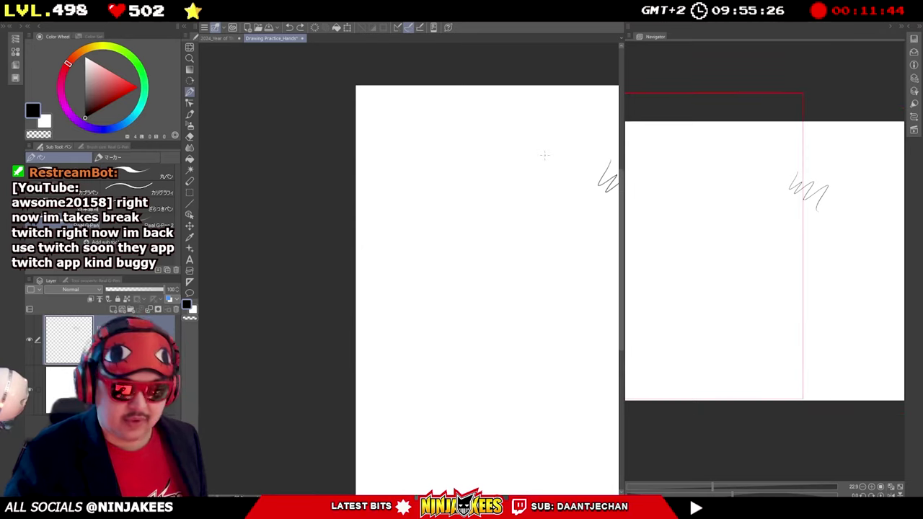
pyautogui.moveTo(487, 165)
pyautogui.mouseDown()
pyautogui.moveTo(508, 131)
pyautogui.moveTo(474, 146)
pyautogui.moveTo(565, 206)
pyautogui.moveTo(488, 196)
pyautogui.moveTo(495, 186)
pyautogui.moveTo(516, 198)
pyautogui.moveTo(511, 254)
pyautogui.moveTo(584, 231)
pyautogui.mouseUp()
pyautogui.hotkey('ctrl', 'z')
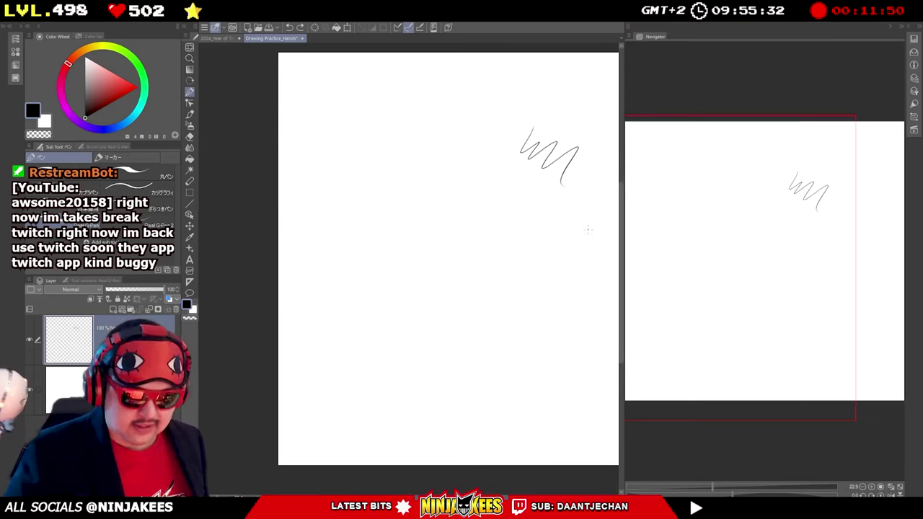
pyautogui.hotkey('ctrl', 'z')
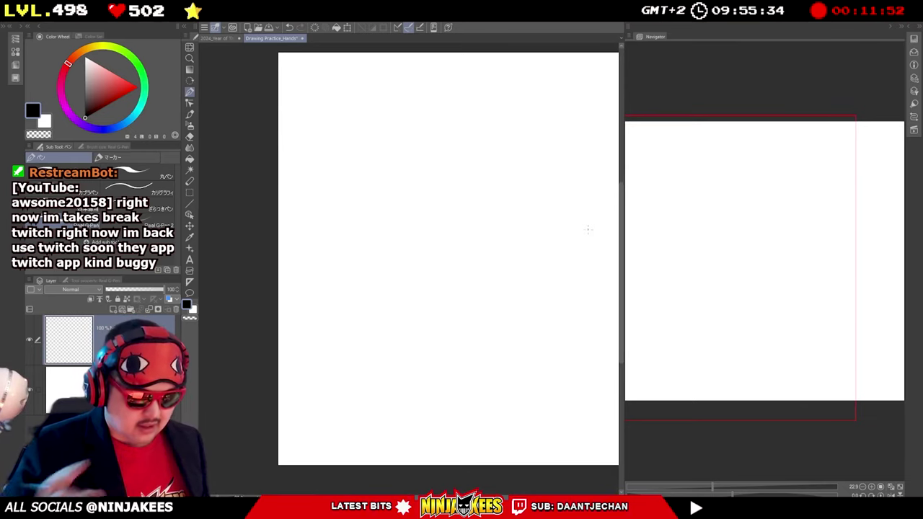
# Sketch the outline of the back of a hand and one finger's first segment near the page's upper-left corner.
pyautogui.scroll(1, 556, 179)
pyautogui.moveTo(436, 109); pyautogui.dragTo(525, 180)
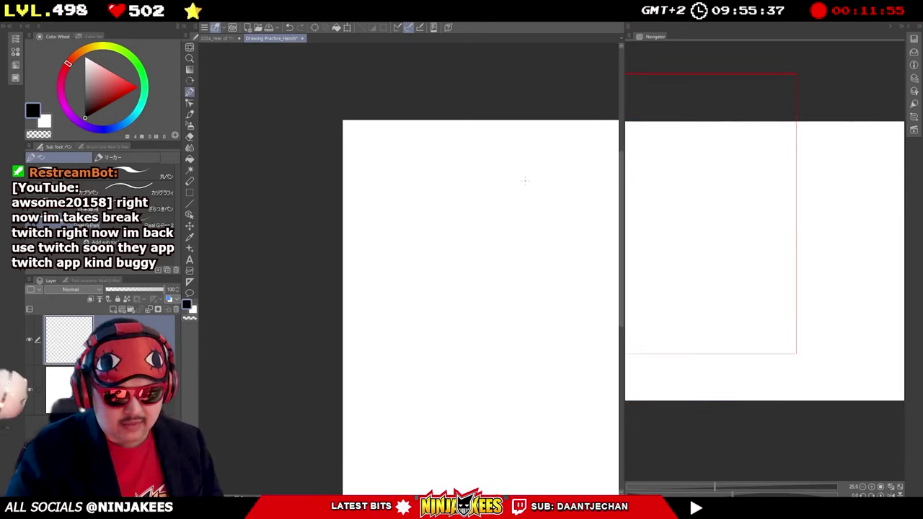
pyautogui.scroll(1, 495, 189)
pyautogui.moveTo(484, 179); pyautogui.dragTo(529, 178)
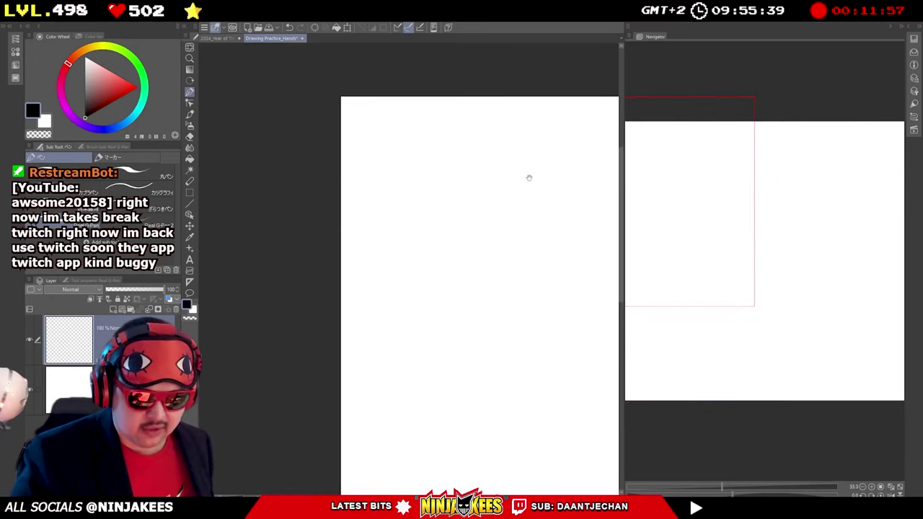
pyautogui.moveTo(474, 111); pyautogui.dragTo(523, 85)
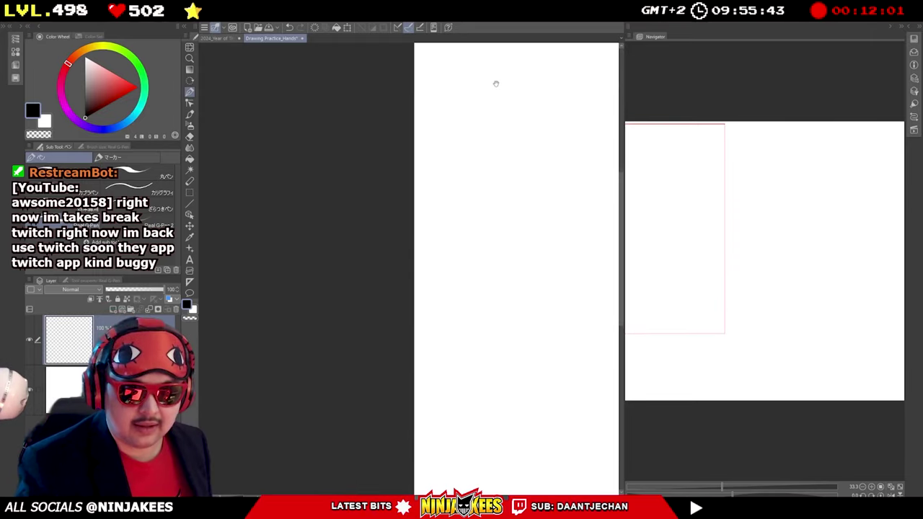
pyautogui.moveTo(456, 99)
pyautogui.mouseDown()
pyautogui.moveTo(436, 125)
pyautogui.moveTo(440, 141)
pyautogui.moveTo(459, 149)
pyautogui.moveTo(485, 140)
pyautogui.moveTo(509, 102)
pyautogui.mouseUp()
pyautogui.hotkey('ctrl', 'z')
pyautogui.hotkey('ctrl', 'z')
pyautogui.moveTo(490, 135)
pyautogui.mouseDown()
pyautogui.moveTo(510, 98)
pyautogui.moveTo(503, 134)
pyautogui.moveTo(459, 169)
pyautogui.moveTo(477, 175)
pyautogui.moveTo(488, 134)
pyautogui.moveTo(487, 151)
pyautogui.moveTo(492, 141)
pyautogui.mouseUp()
pyautogui.scroll(-2, 491, 141)
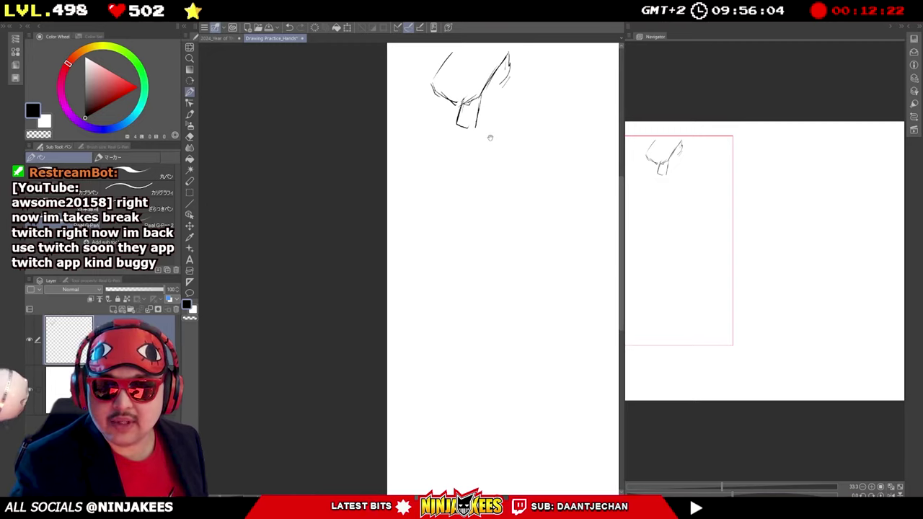
# Extend the index finger to its tip with block segments and sketch the middle finger's first segment beside it.
pyautogui.hscroll(-3, 489, 137)
pyautogui.hscroll(-3, 505, 216)
pyautogui.scroll(3, 504, 216)
pyautogui.moveTo(497, 146)
pyautogui.mouseDown()
pyautogui.moveTo(489, 131)
pyautogui.moveTo(470, 140)
pyautogui.moveTo(483, 114)
pyautogui.moveTo(464, 151)
pyautogui.moveTo(475, 180)
pyautogui.mouseUp()
pyautogui.hotkey('ctrl', 'z')
pyautogui.moveTo(475, 182)
pyautogui.mouseDown()
pyautogui.moveTo(487, 176)
pyautogui.moveTo(481, 153)
pyautogui.moveTo(515, 162)
pyautogui.moveTo(480, 159)
pyautogui.mouseUp()
pyautogui.moveTo(510, 81)
pyautogui.mouseDown()
pyautogui.moveTo(478, 122)
pyautogui.moveTo(518, 138)
pyautogui.mouseUp()
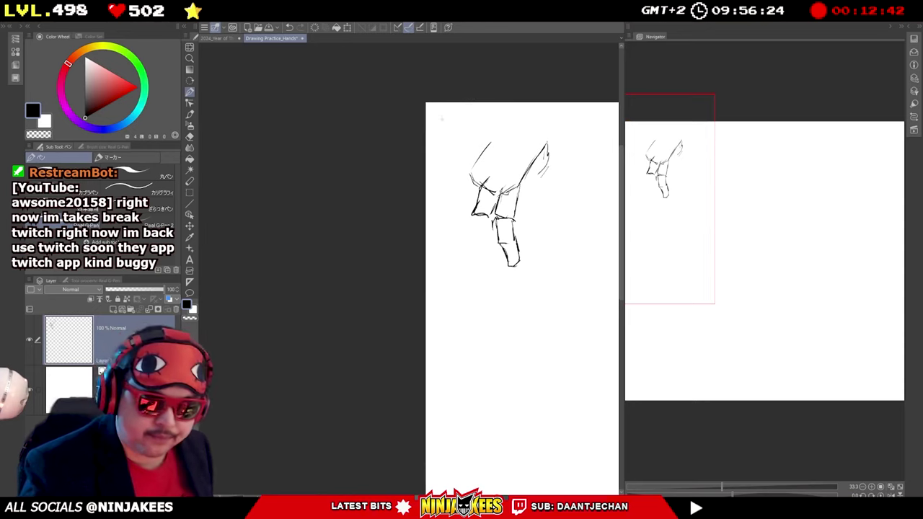
# Handwrite the date "5 Feb 2024" above the hand sketch and add the circled A-shaped signature mark beneath it.
pyautogui.moveTo(440, 113); pyautogui.dragTo(496, 119)
pyautogui.moveTo(496, 109); pyautogui.dragTo(496, 124)
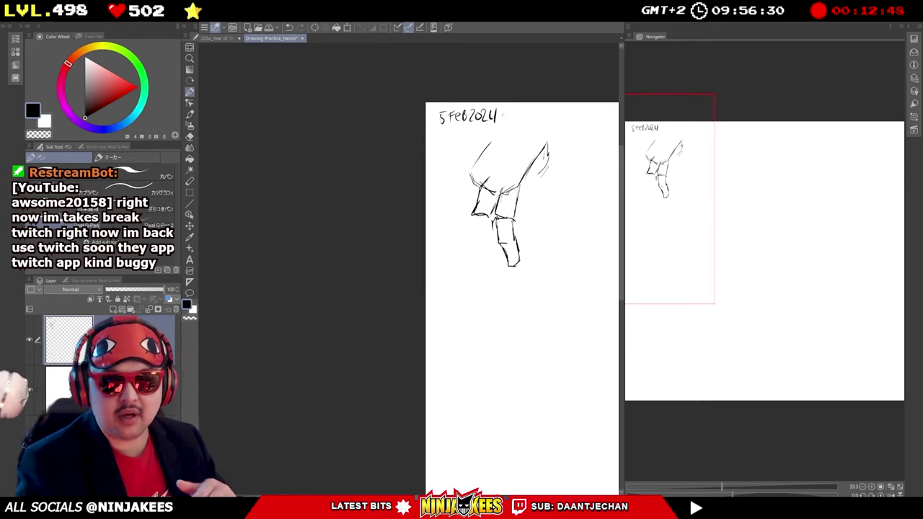
pyautogui.moveTo(449, 137); pyautogui.dragTo(461, 128)
# Complete the middle finger and sketch the ring and little fingers as jointed block segments.
pyautogui.moveTo(516, 134)
pyautogui.mouseDown()
pyautogui.moveTo(484, 131)
pyautogui.moveTo(488, 106)
pyautogui.moveTo(464, 119)
pyautogui.moveTo(489, 144)
pyautogui.moveTo(467, 106)
pyautogui.moveTo(424, 142)
pyautogui.moveTo(452, 123)
pyautogui.moveTo(442, 144)
pyautogui.moveTo(454, 145)
pyautogui.moveTo(445, 157)
pyautogui.moveTo(458, 166)
pyautogui.mouseUp()
pyautogui.moveTo(433, 113)
pyautogui.mouseDown()
pyautogui.moveTo(442, 146)
pyautogui.moveTo(433, 171)
pyautogui.moveTo(446, 175)
pyautogui.moveTo(436, 188)
pyautogui.mouseUp()
pyautogui.moveTo(478, 124); pyautogui.dragTo(472, 131)
pyautogui.moveTo(476, 130); pyautogui.dragTo(482, 141)
pyautogui.moveTo(455, 114)
pyautogui.mouseDown()
pyautogui.moveTo(429, 149)
pyautogui.moveTo(426, 178)
pyautogui.moveTo(439, 182)
pyautogui.mouseUp()
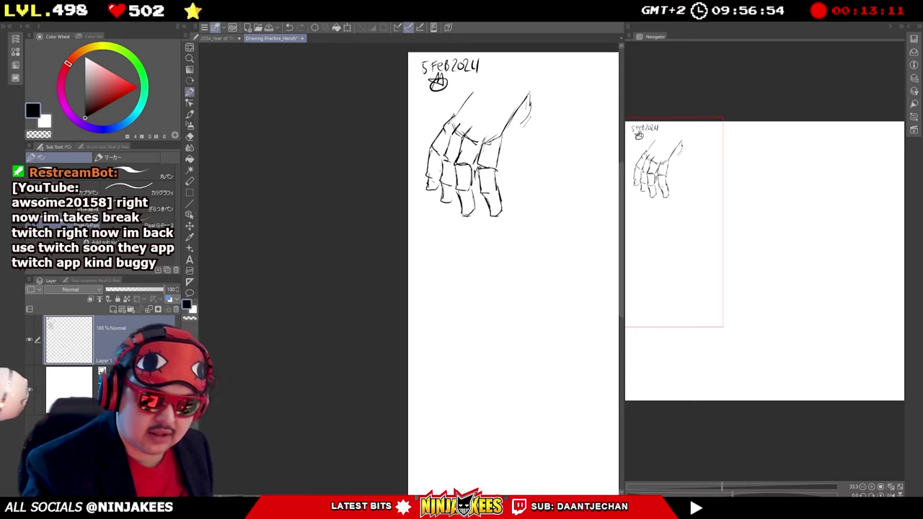
# Sketch the thumb with its base and tip segments and darken the hand's outer contour line.
pyautogui.moveTo(512, 133); pyautogui.dragTo(475, 135)
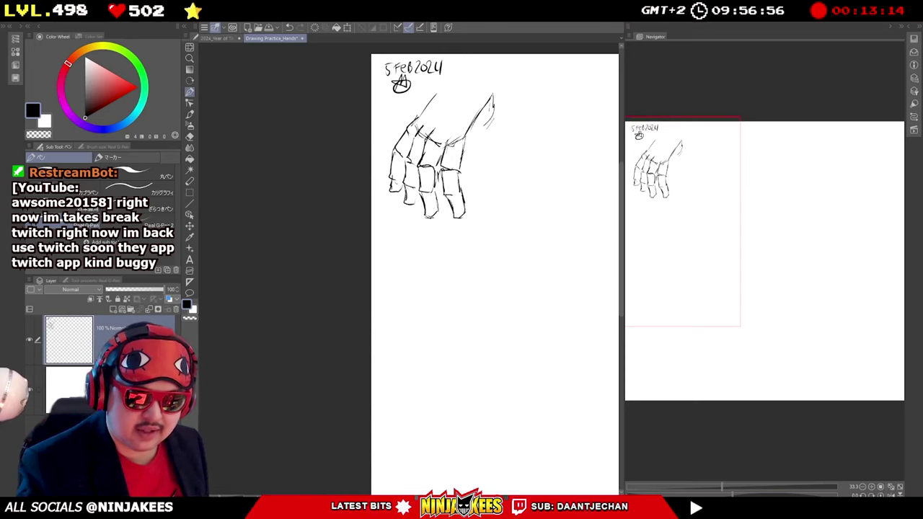
pyautogui.moveTo(472, 146); pyautogui.dragTo(459, 164)
pyautogui.moveTo(472, 147)
pyautogui.mouseDown()
pyautogui.moveTo(460, 163)
pyautogui.moveTo(472, 150)
pyautogui.mouseUp()
pyautogui.moveTo(472, 130); pyautogui.dragTo(473, 148)
pyautogui.moveTo(502, 113)
pyautogui.mouseDown()
pyautogui.moveTo(486, 130)
pyautogui.moveTo(488, 122)
pyautogui.moveTo(494, 133)
pyautogui.moveTo(463, 143)
pyautogui.moveTo(473, 151)
pyautogui.moveTo(498, 141)
pyautogui.moveTo(497, 117)
pyautogui.moveTo(513, 137)
pyautogui.moveTo(486, 145)
pyautogui.moveTo(483, 159)
pyautogui.moveTo(492, 167)
pyautogui.moveTo(508, 131)
pyautogui.moveTo(509, 160)
pyautogui.mouseUp()
pyautogui.moveTo(429, 140); pyautogui.dragTo(444, 119)
pyautogui.moveTo(431, 137); pyautogui.dragTo(446, 118)
pyautogui.moveTo(511, 130); pyautogui.dragTo(495, 143)
pyautogui.moveTo(439, 205); pyautogui.dragTo(477, 137)
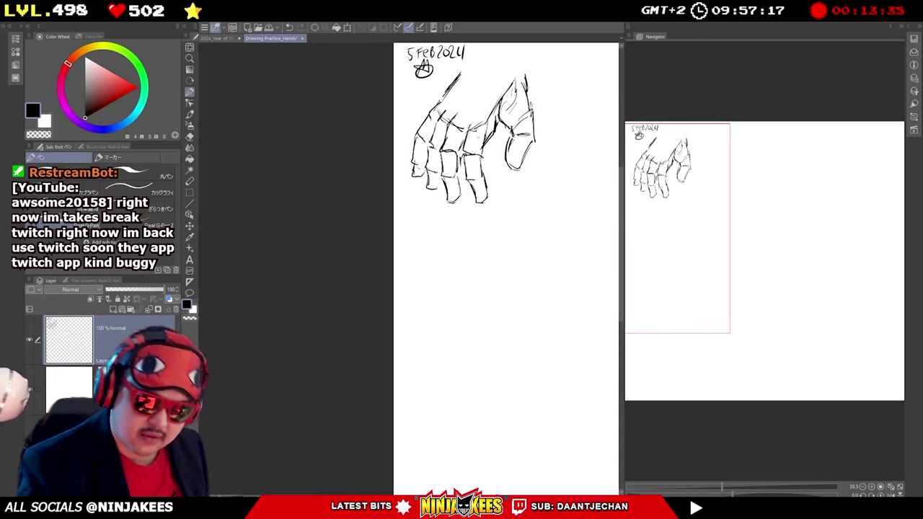
# Add tendon lines on the back of the hand and hatch the index finger's middle joint.
pyautogui.scroll(-1, 487, 274)
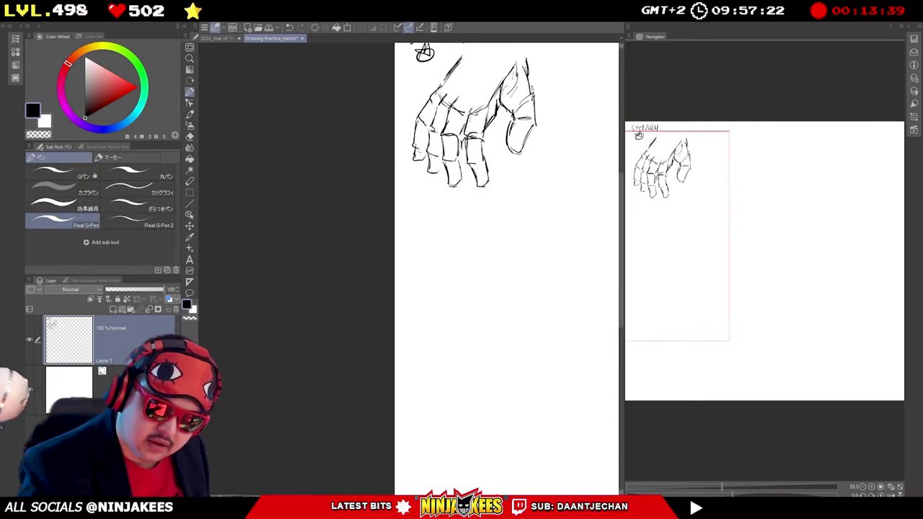
pyautogui.moveTo(469, 135)
pyautogui.mouseDown()
pyautogui.moveTo(479, 161)
pyautogui.moveTo(483, 153)
pyautogui.mouseUp()
pyautogui.moveTo(455, 122); pyautogui.dragTo(486, 146)
pyautogui.moveTo(505, 102); pyautogui.dragTo(495, 114)
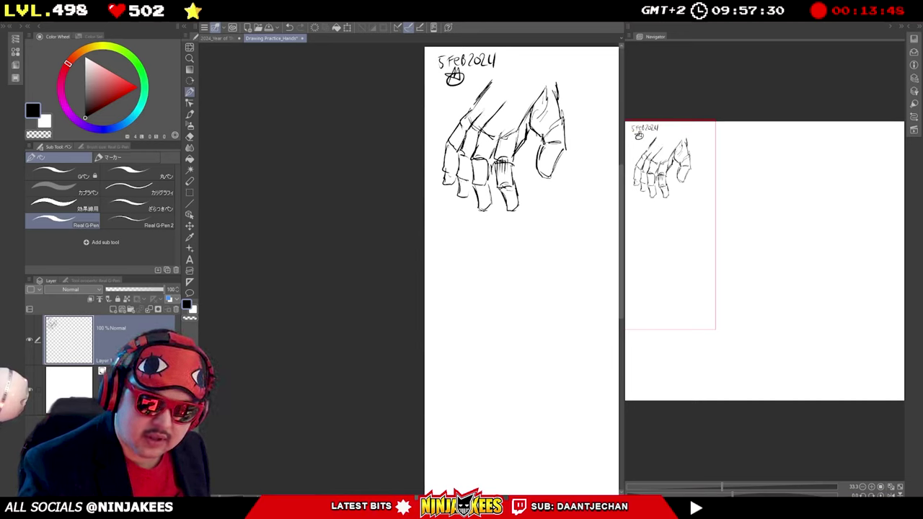
pyautogui.moveTo(497, 209); pyautogui.dragTo(500, 185)
pyautogui.moveTo(458, 152)
pyautogui.mouseDown()
pyautogui.moveTo(459, 171)
pyautogui.moveTo(472, 167)
pyautogui.moveTo(509, 208)
pyautogui.mouseUp()
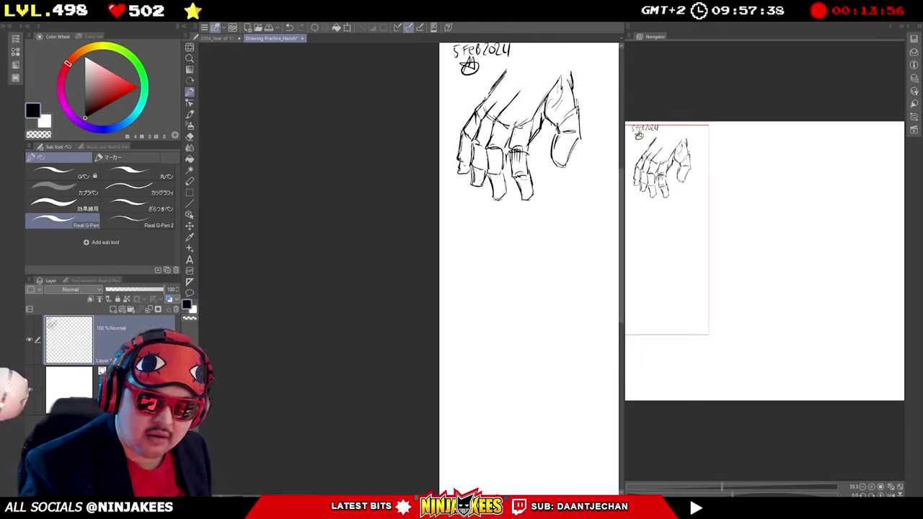
# Shade the thumb base with hatching and extend the hand's outer contour up toward the wrist.
pyautogui.moveTo(557, 72); pyautogui.dragTo(484, 87)
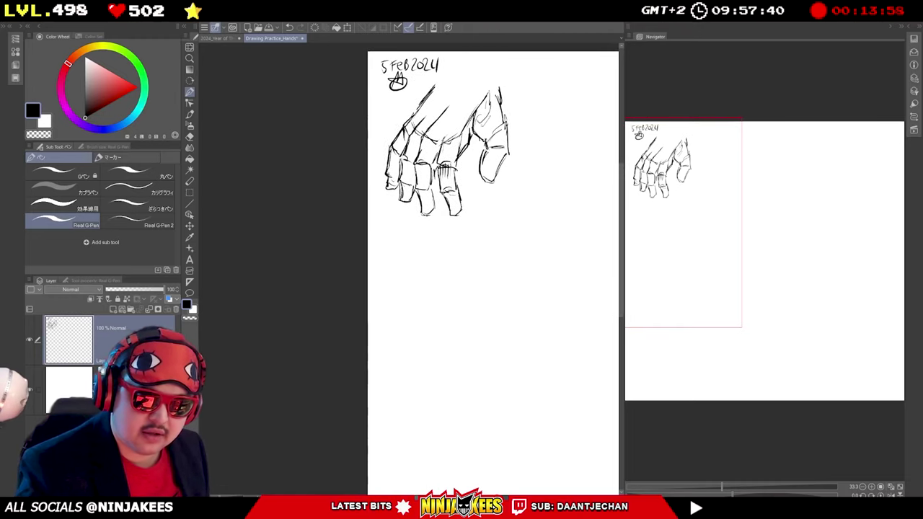
pyautogui.moveTo(493, 120); pyautogui.dragTo(477, 137)
pyautogui.moveTo(489, 128)
pyautogui.mouseDown()
pyautogui.moveTo(480, 142)
pyautogui.moveTo(502, 147)
pyautogui.moveTo(480, 178)
pyautogui.mouseUp()
pyautogui.moveTo(490, 166); pyautogui.dragTo(476, 211)
pyautogui.moveTo(485, 134); pyautogui.dragTo(488, 153)
pyautogui.moveTo(487, 133)
pyautogui.mouseDown()
pyautogui.moveTo(489, 160)
pyautogui.moveTo(489, 136)
pyautogui.mouseUp()
pyautogui.moveTo(432, 135); pyautogui.dragTo(459, 136)
pyautogui.moveTo(424, 162); pyautogui.dragTo(466, 107)
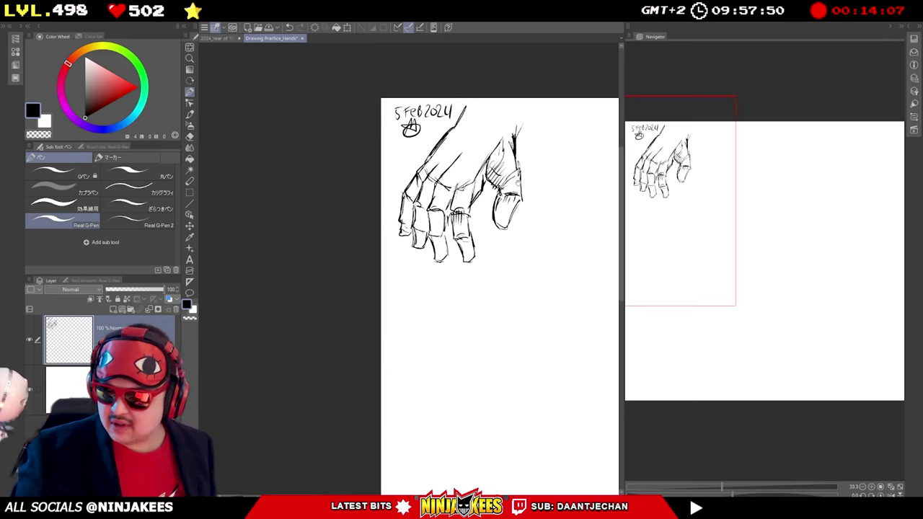
# Hatch the joints of the middle, ring and little fingers on the first hand.
pyautogui.moveTo(506, 140)
pyautogui.mouseDown()
pyautogui.moveTo(498, 125)
pyautogui.moveTo(537, 65)
pyautogui.mouseUp()
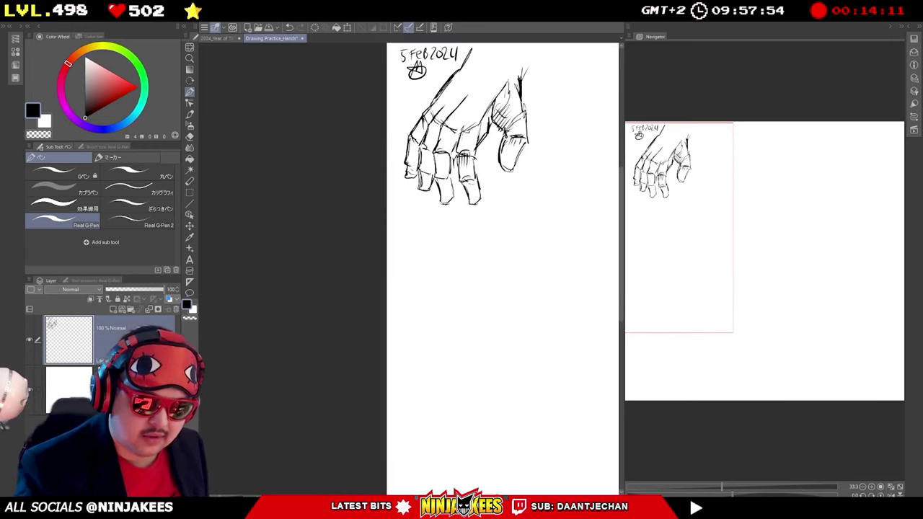
pyautogui.moveTo(440, 151)
pyautogui.mouseDown()
pyautogui.moveTo(442, 164)
pyautogui.moveTo(478, 164)
pyautogui.moveTo(444, 170)
pyautogui.moveTo(465, 108)
pyautogui.mouseUp()
pyautogui.moveTo(464, 147)
pyautogui.mouseDown()
pyautogui.moveTo(468, 159)
pyautogui.moveTo(456, 158)
pyautogui.mouseUp()
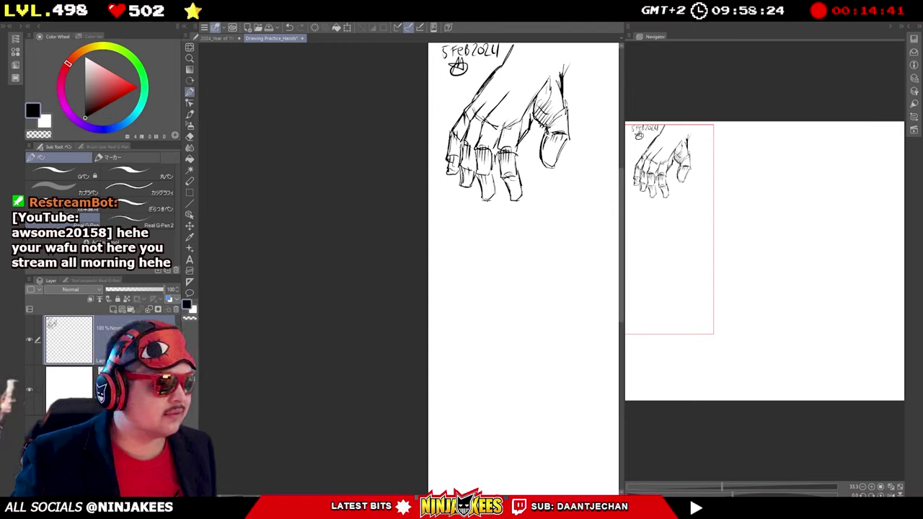
# Label the first hand sketch with a circled number 1 beside its outer contour.
pyautogui.moveTo(575, 45); pyautogui.dragTo(467, 65)
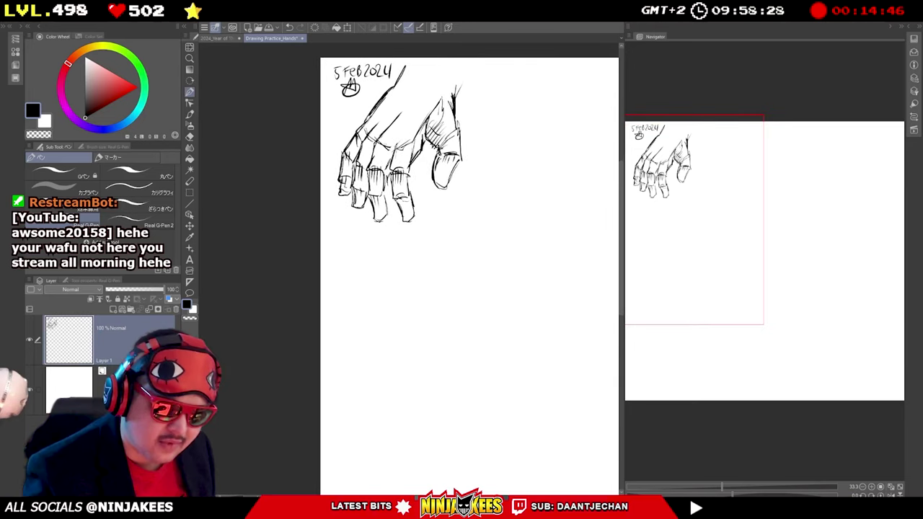
pyautogui.moveTo(405, 131); pyautogui.dragTo(483, 104)
pyautogui.moveTo(392, 112); pyautogui.dragTo(394, 112)
pyautogui.moveTo(533, 109); pyautogui.dragTo(413, 124)
pyautogui.moveTo(540, 150); pyautogui.dragTo(506, 156)
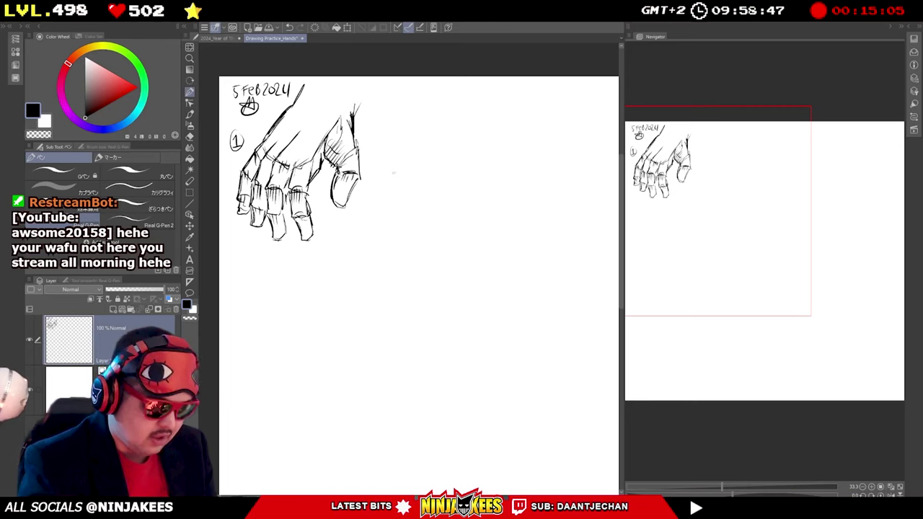
# Start an open palm beside the first hand with its thumb, upper palm curve and first index and middle finger segments.
pyautogui.moveTo(382, 155)
pyautogui.mouseDown()
pyautogui.moveTo(387, 171)
pyautogui.moveTo(395, 154)
pyautogui.moveTo(390, 182)
pyautogui.moveTo(409, 186)
pyautogui.moveTo(400, 203)
pyautogui.moveTo(447, 215)
pyautogui.mouseUp()
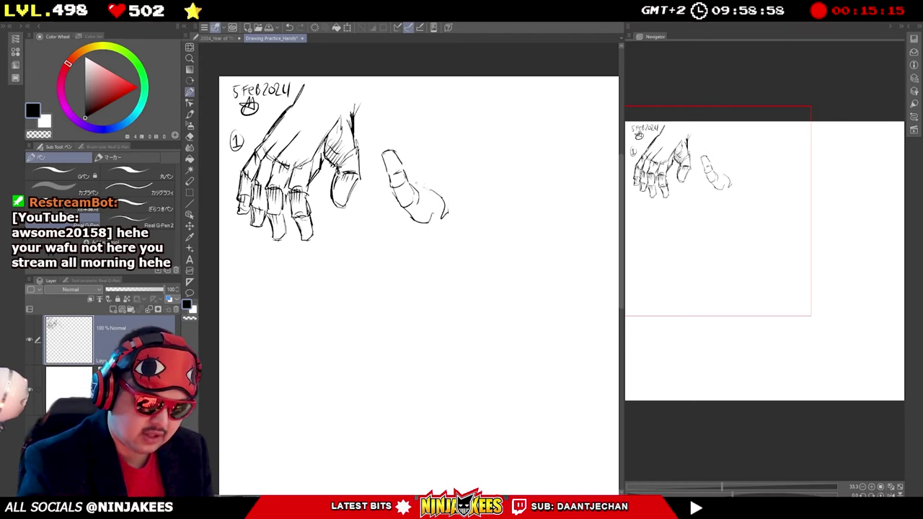
pyautogui.moveTo(423, 175)
pyautogui.mouseDown()
pyautogui.moveTo(418, 187)
pyautogui.moveTo(426, 172)
pyautogui.moveTo(468, 156)
pyautogui.moveTo(491, 184)
pyautogui.mouseUp()
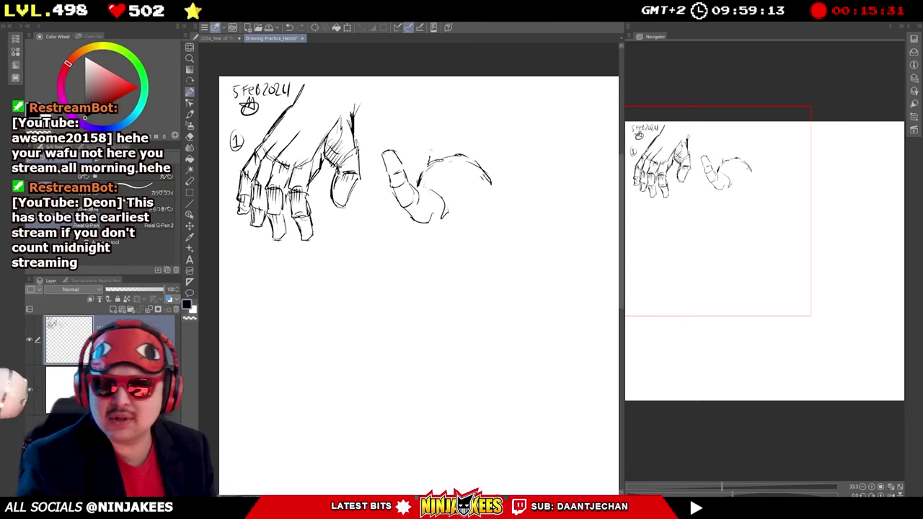
pyautogui.moveTo(431, 147)
pyautogui.mouseDown()
pyautogui.moveTo(428, 164)
pyautogui.moveTo(447, 156)
pyautogui.moveTo(433, 148)
pyautogui.mouseUp()
pyautogui.moveTo(431, 132)
pyautogui.mouseDown()
pyautogui.moveTo(428, 160)
pyautogui.moveTo(459, 133)
pyautogui.moveTo(471, 135)
pyautogui.moveTo(477, 161)
pyautogui.mouseUp()
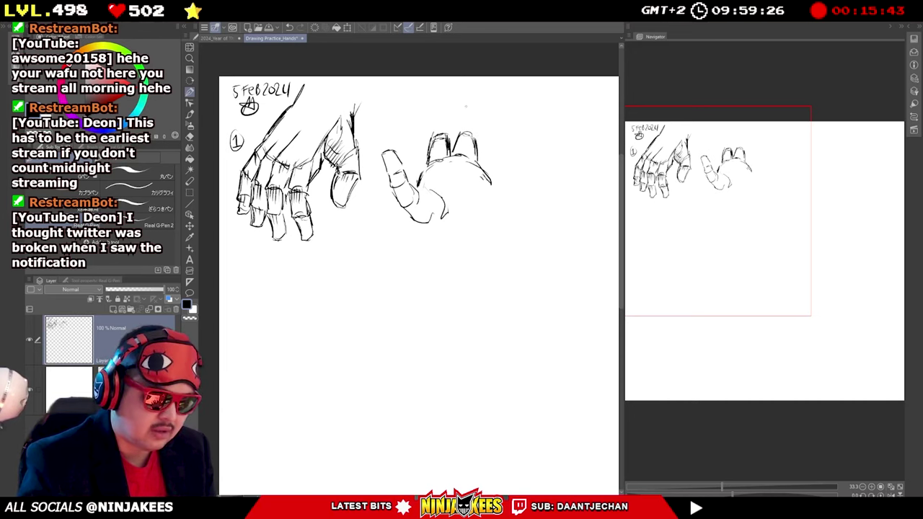
# Complete the open palm's index and middle fingers with middle segments and rounded tips.
pyautogui.moveTo(433, 124); pyautogui.dragTo(430, 137)
pyautogui.moveTo(437, 119); pyautogui.dragTo(432, 138)
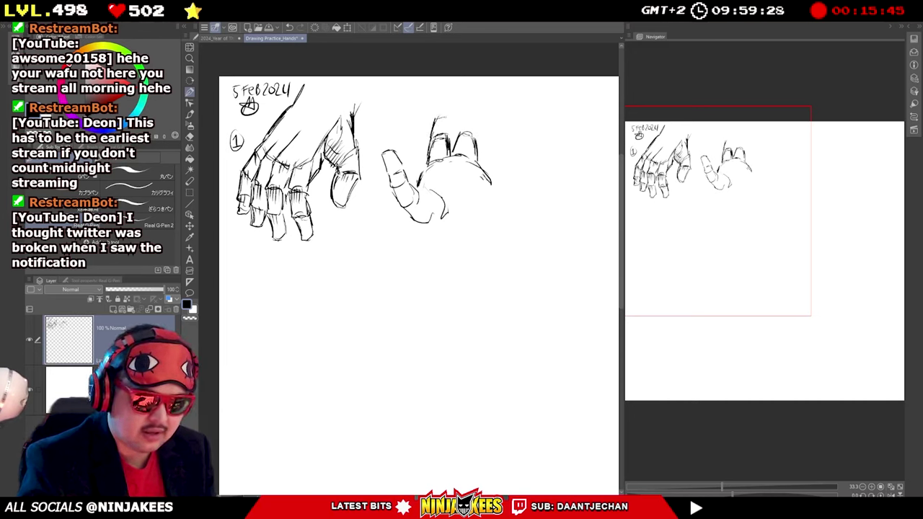
pyautogui.moveTo(437, 116)
pyautogui.mouseDown()
pyautogui.moveTo(456, 97)
pyautogui.moveTo(462, 137)
pyautogui.moveTo(478, 120)
pyautogui.moveTo(474, 145)
pyautogui.mouseUp()
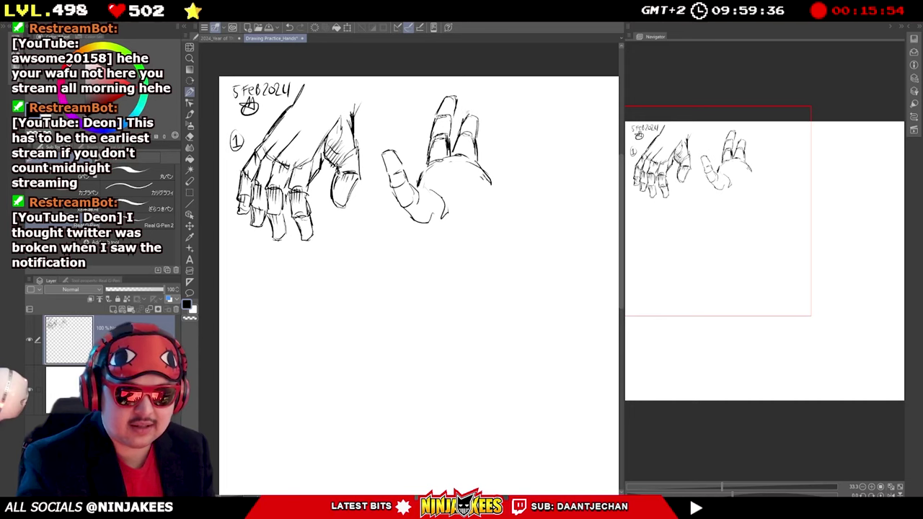
pyautogui.moveTo(470, 104)
pyautogui.mouseDown()
pyautogui.moveTo(463, 123)
pyautogui.moveTo(479, 124)
pyautogui.mouseUp()
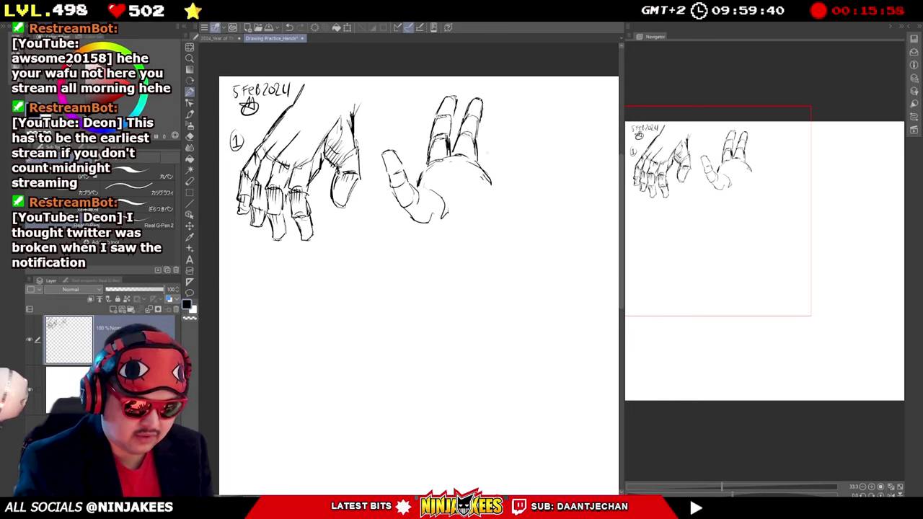
# Sketch the ring and little fingers of the open palm in segments, with short contour strokes toward the wrist.
pyautogui.moveTo(478, 158)
pyautogui.mouseDown()
pyautogui.moveTo(491, 144)
pyautogui.moveTo(492, 177)
pyautogui.mouseUp()
pyautogui.moveTo(489, 127)
pyautogui.mouseDown()
pyautogui.moveTo(484, 141)
pyautogui.moveTo(497, 150)
pyautogui.mouseUp()
pyautogui.moveTo(489, 110); pyautogui.dragTo(501, 129)
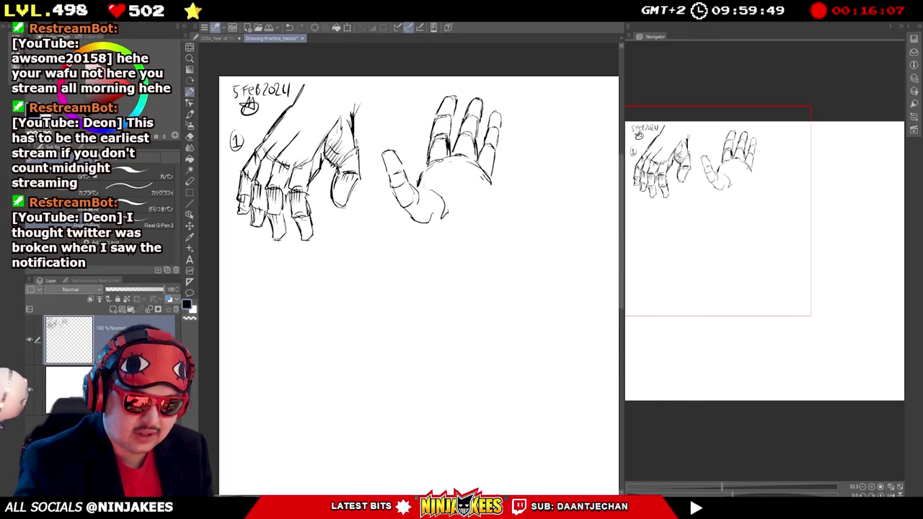
pyautogui.moveTo(496, 175); pyautogui.dragTo(493, 194)
pyautogui.moveTo(420, 223)
pyautogui.mouseDown()
pyautogui.moveTo(438, 220)
pyautogui.moveTo(423, 231)
pyautogui.mouseUp()
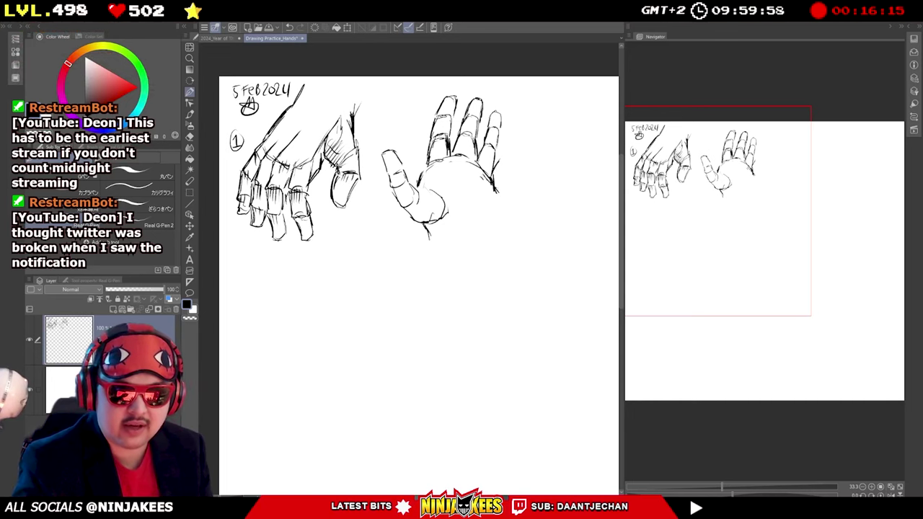
pyautogui.moveTo(503, 162); pyautogui.dragTo(499, 190)
pyautogui.moveTo(496, 149); pyautogui.dragTo(507, 170)
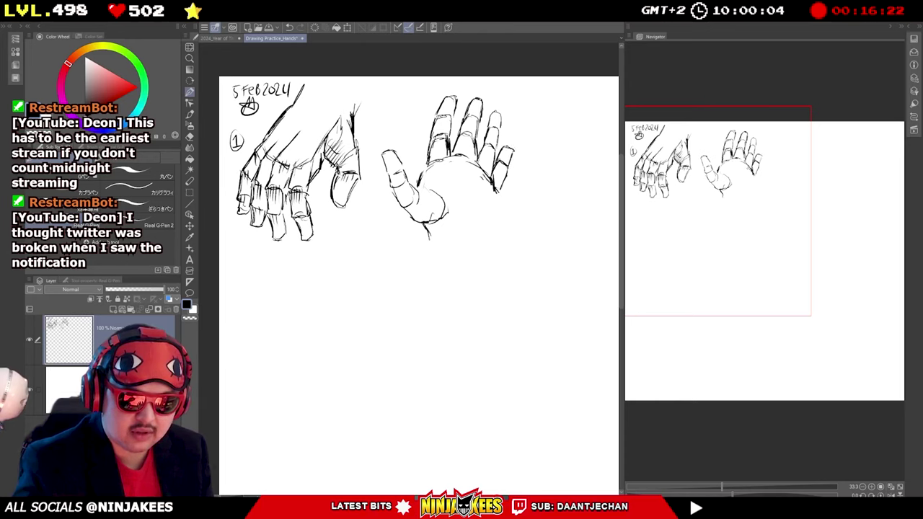
pyautogui.moveTo(506, 137)
pyautogui.mouseDown()
pyautogui.moveTo(500, 150)
pyautogui.moveTo(512, 154)
pyautogui.mouseUp()
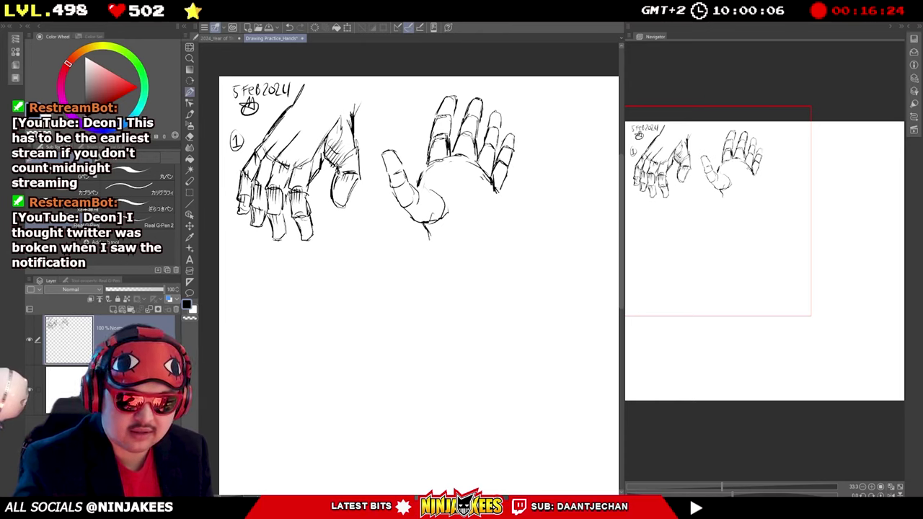
# Draw the open palm's outer edge down to the wrist and strengthen the wrist contour below the thumb.
pyautogui.moveTo(494, 188)
pyautogui.mouseDown()
pyautogui.moveTo(496, 220)
pyautogui.moveTo(483, 238)
pyautogui.mouseUp()
pyautogui.moveTo(420, 225); pyautogui.dragTo(437, 241)
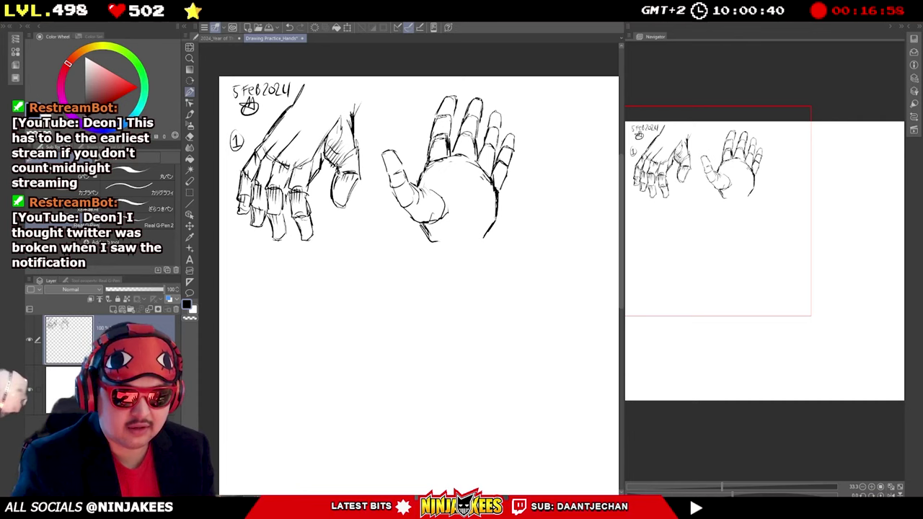
pyautogui.moveTo(422, 227); pyautogui.dragTo(435, 244)
# Hatch the open palm's thumb and finger segments and label the sketch with a circled number 2.
pyautogui.moveTo(410, 204)
pyautogui.mouseDown()
pyautogui.moveTo(428, 222)
pyautogui.moveTo(408, 205)
pyautogui.mouseUp()
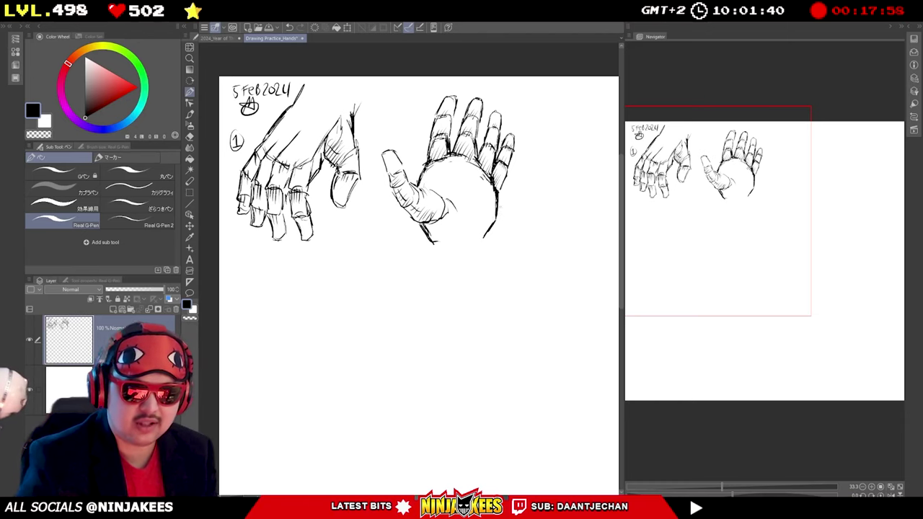
pyautogui.moveTo(441, 196); pyautogui.dragTo(453, 217)
pyautogui.moveTo(419, 186)
pyautogui.mouseDown()
pyautogui.moveTo(441, 201)
pyautogui.moveTo(420, 222)
pyautogui.moveTo(400, 201)
pyautogui.moveTo(416, 189)
pyautogui.mouseUp()
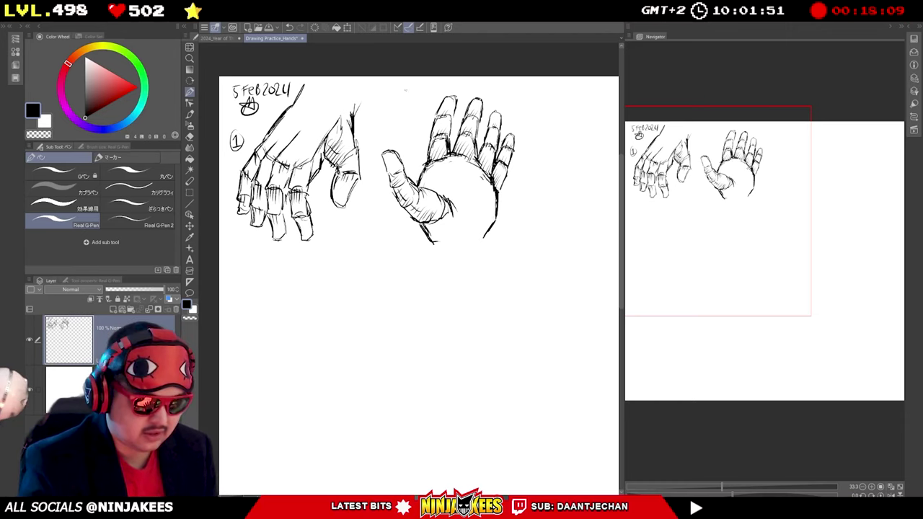
pyautogui.moveTo(402, 109)
pyautogui.mouseDown()
pyautogui.moveTo(410, 117)
pyautogui.moveTo(408, 103)
pyautogui.mouseUp()
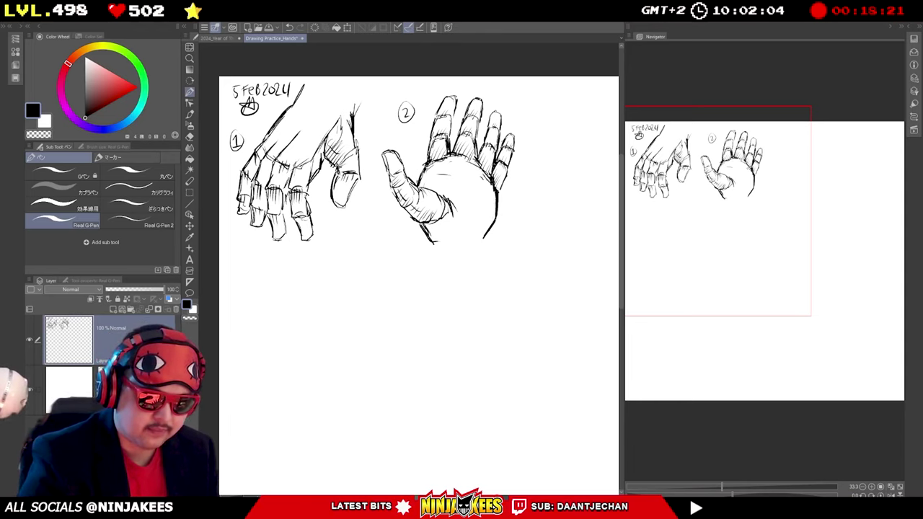
# Start a third hand beside the open palm by sketching its arched knuckle line, inner edge and outstretched thumb.
pyautogui.moveTo(553, 170)
pyautogui.mouseDown()
pyautogui.moveTo(455, 159)
pyautogui.moveTo(422, 165)
pyautogui.mouseUp()
pyautogui.moveTo(515, 154)
pyautogui.mouseDown()
pyautogui.moveTo(490, 146)
pyautogui.moveTo(497, 167)
pyautogui.mouseUp()
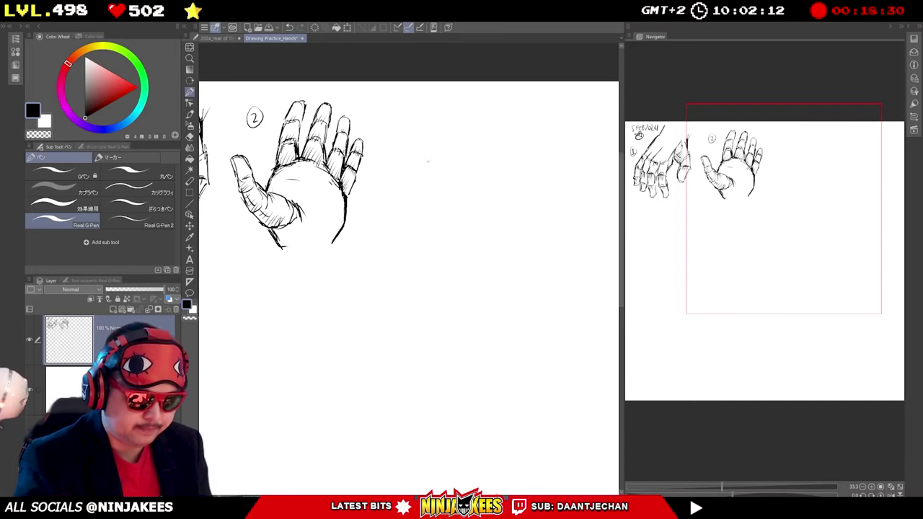
pyautogui.moveTo(425, 159)
pyautogui.mouseDown()
pyautogui.moveTo(438, 157)
pyautogui.moveTo(395, 178)
pyautogui.moveTo(387, 204)
pyautogui.mouseUp()
pyautogui.moveTo(437, 159); pyautogui.dragTo(452, 205)
pyautogui.moveTo(453, 203); pyautogui.dragTo(476, 195)
pyautogui.moveTo(458, 208); pyautogui.dragTo(455, 227)
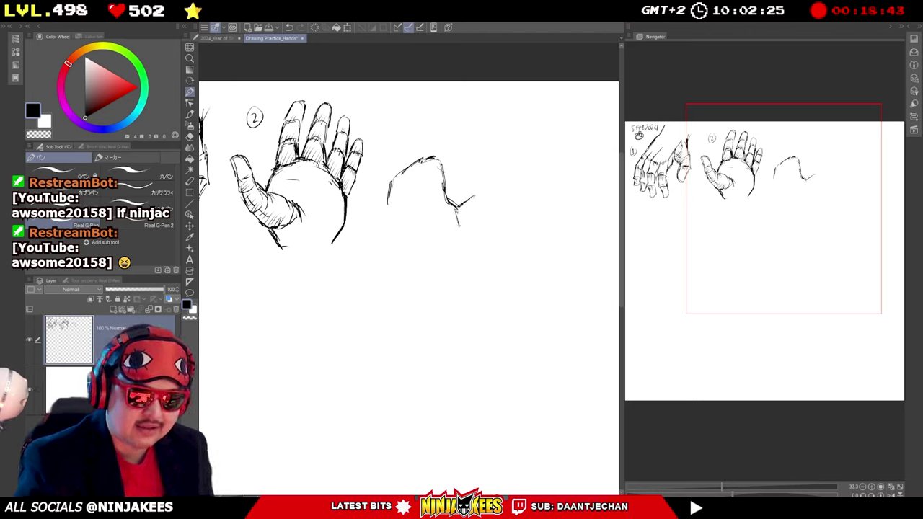
pyautogui.moveTo(473, 196)
pyautogui.mouseDown()
pyautogui.moveTo(479, 206)
pyautogui.moveTo(462, 232)
pyautogui.moveTo(498, 180)
pyautogui.moveTo(478, 215)
pyautogui.mouseUp()
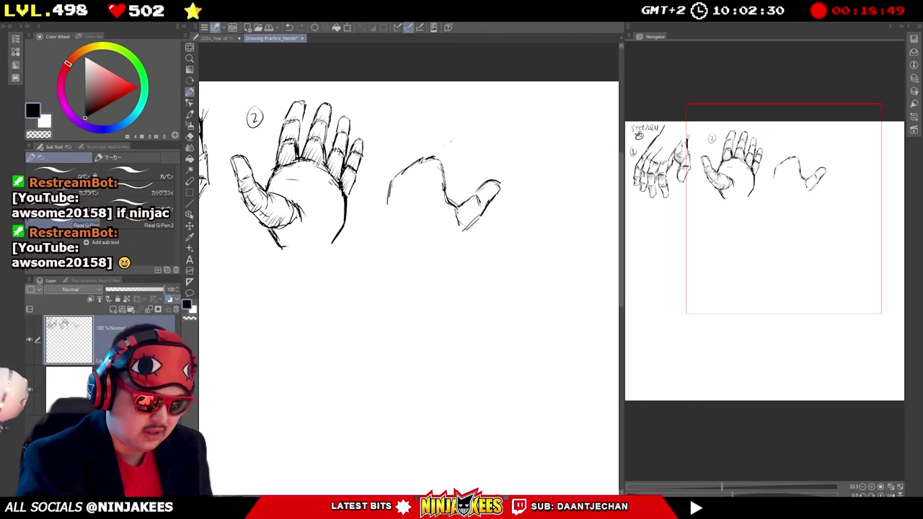
# Sketch the third hand's index and middle fingers in segments, slanting upward from the knuckle line.
pyautogui.moveTo(430, 155)
pyautogui.mouseDown()
pyautogui.moveTo(440, 138)
pyautogui.moveTo(451, 141)
pyautogui.moveTo(444, 181)
pyautogui.mouseUp()
pyautogui.moveTo(452, 145); pyautogui.dragTo(446, 180)
pyautogui.moveTo(437, 137)
pyautogui.mouseDown()
pyautogui.moveTo(451, 121)
pyautogui.moveTo(454, 149)
pyautogui.moveTo(470, 110)
pyautogui.moveTo(464, 133)
pyautogui.mouseUp()
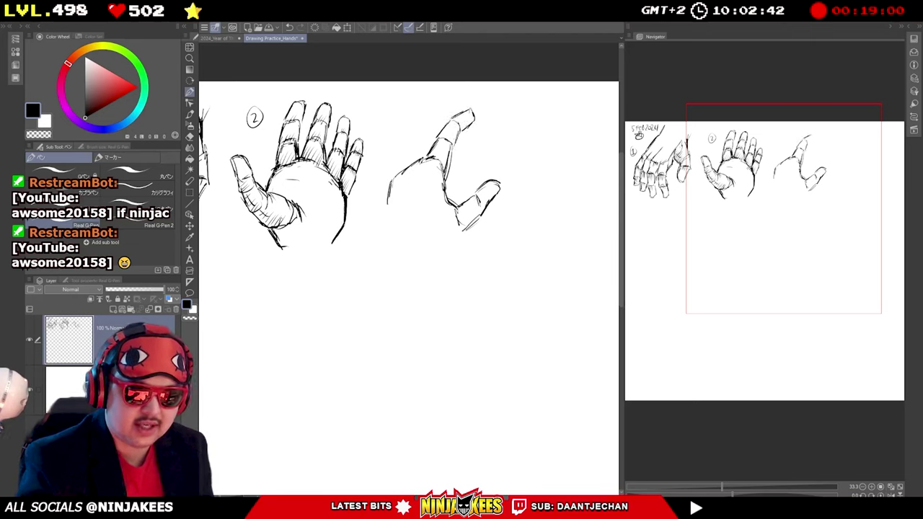
pyautogui.moveTo(416, 146); pyautogui.dragTo(406, 173)
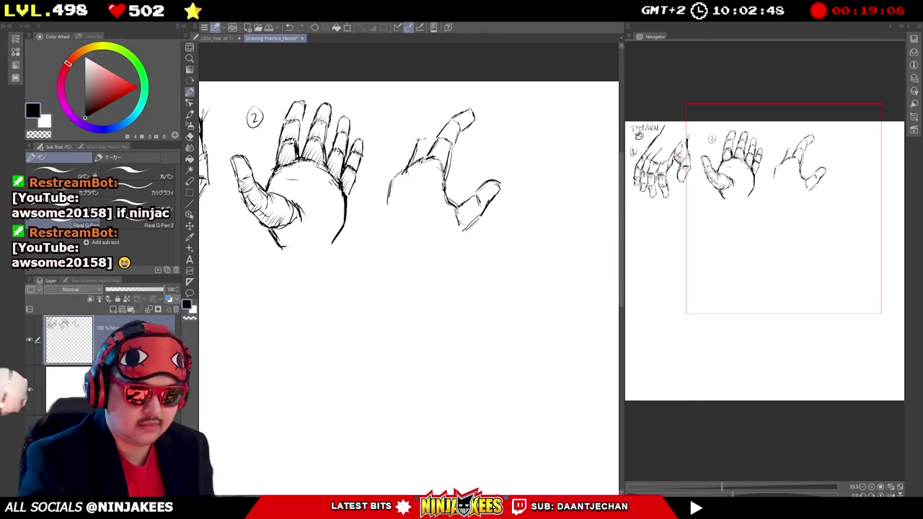
pyautogui.moveTo(431, 117)
pyautogui.mouseDown()
pyautogui.moveTo(418, 137)
pyautogui.moveTo(446, 103)
pyautogui.moveTo(448, 126)
pyautogui.mouseUp()
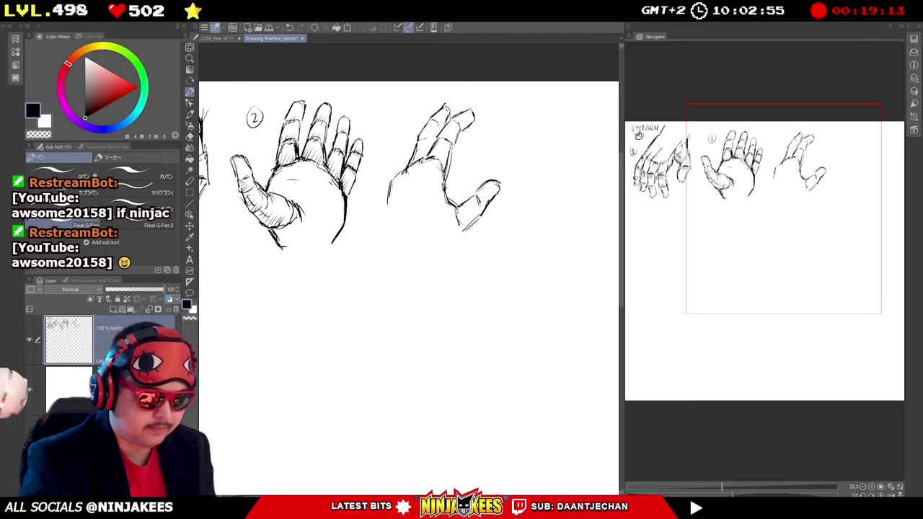
# Add the third hand's short outer finger and draw its outer edge and thumb base down toward the wrist.
pyautogui.moveTo(394, 177)
pyautogui.mouseDown()
pyautogui.moveTo(402, 147)
pyautogui.moveTo(415, 140)
pyautogui.moveTo(386, 199)
pyautogui.mouseUp()
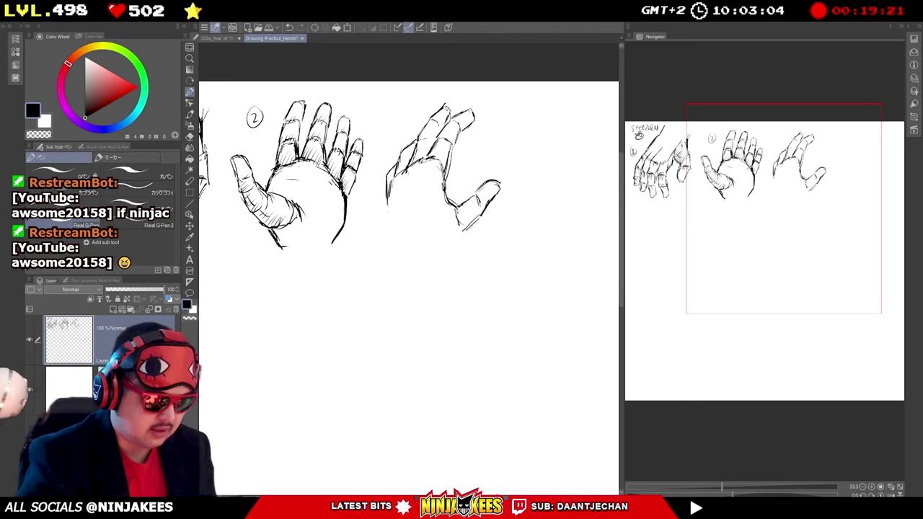
pyautogui.moveTo(385, 199); pyautogui.dragTo(383, 226)
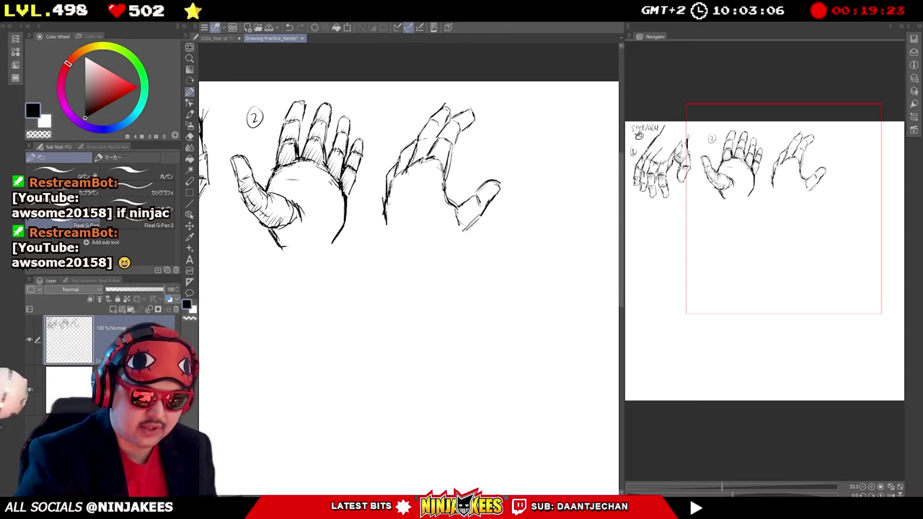
pyautogui.moveTo(465, 226); pyautogui.dragTo(461, 237)
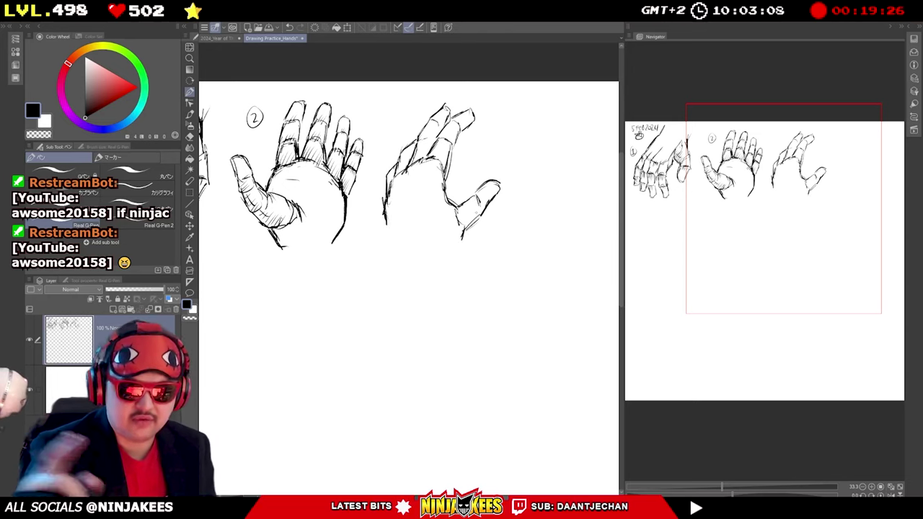
pyautogui.moveTo(477, 223); pyautogui.dragTo(464, 240)
pyautogui.moveTo(384, 220); pyautogui.dragTo(389, 237)
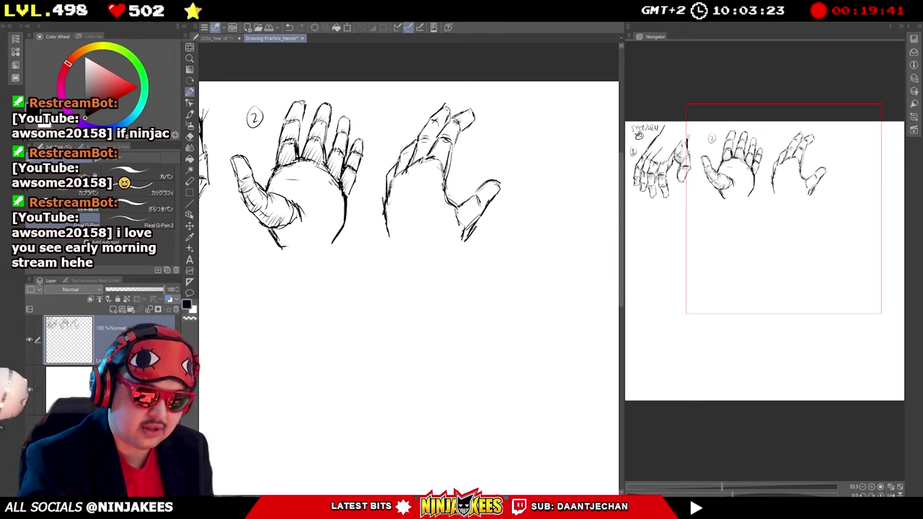
# Strengthen the third hand's thumb and finger contours, add short lines inside the hand, and label it with a circled number 3.
pyautogui.moveTo(478, 200); pyautogui.dragTo(484, 210)
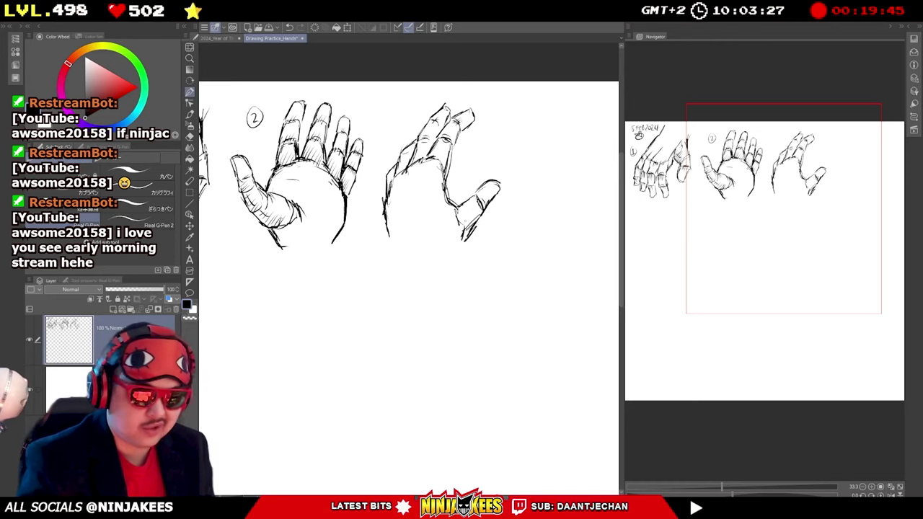
pyautogui.moveTo(452, 145); pyautogui.dragTo(449, 198)
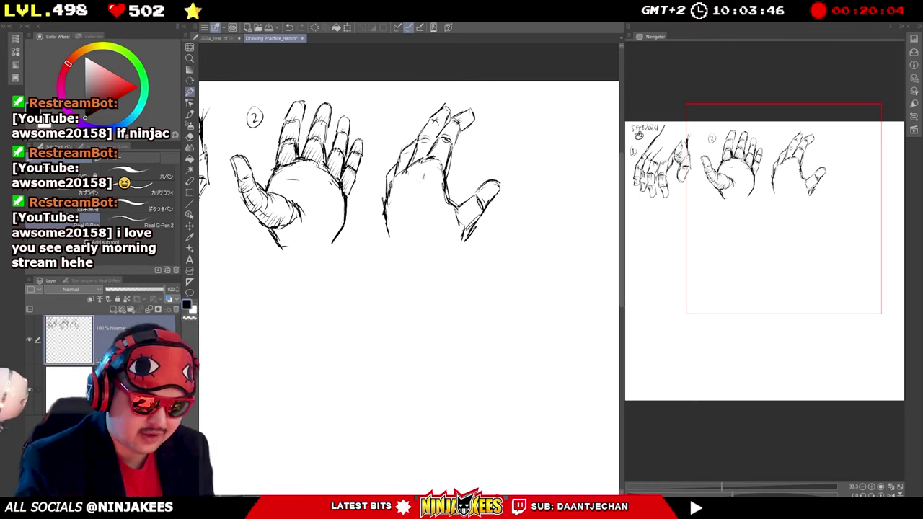
pyautogui.moveTo(425, 170); pyautogui.dragTo(423, 212)
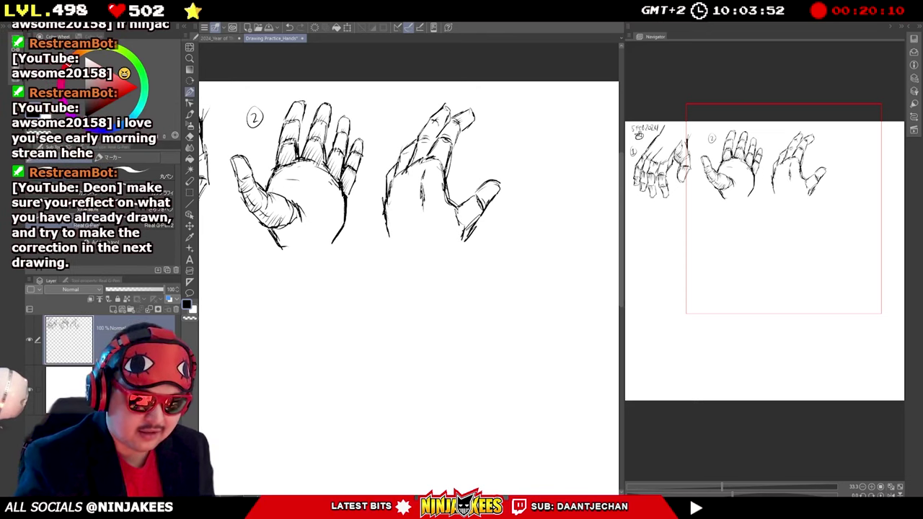
pyautogui.moveTo(395, 109); pyautogui.dragTo(393, 121)
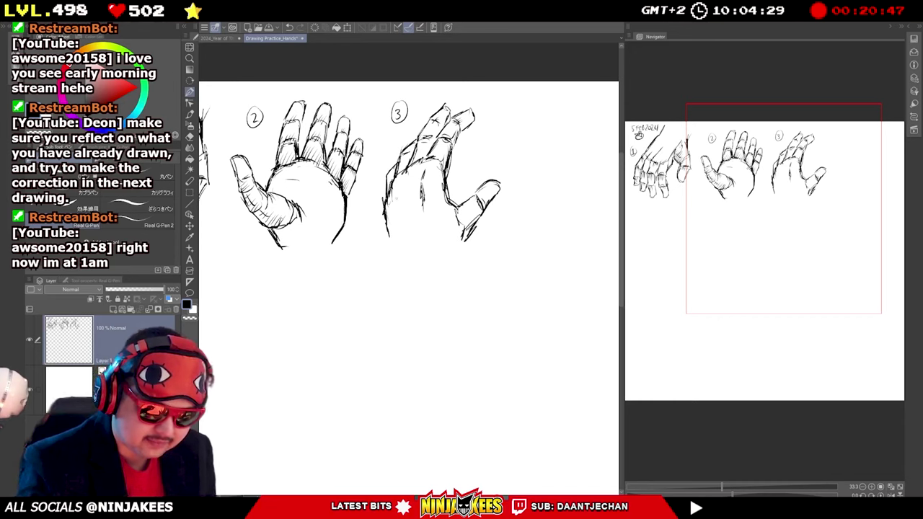
pyautogui.moveTo(469, 232); pyautogui.dragTo(462, 245)
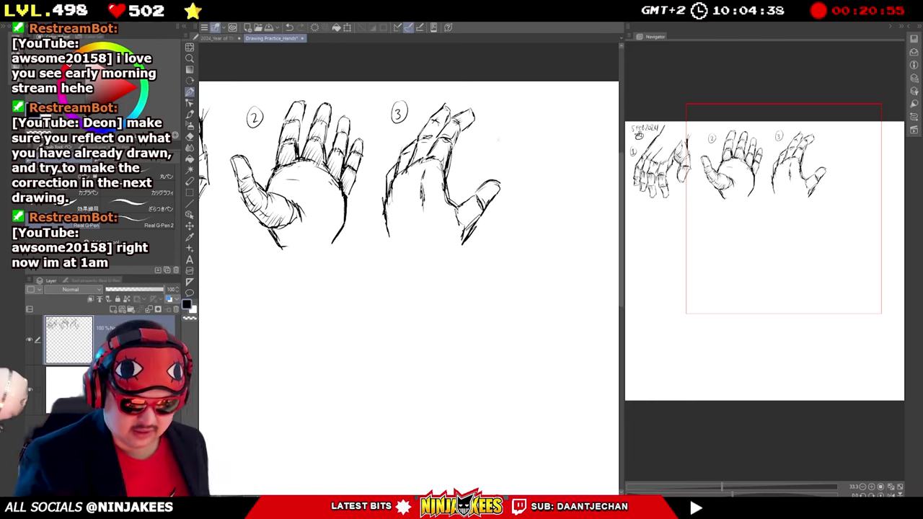
# Start a fourth sketch, a fist beside hand 3, by drawing the bent thumb with its tip and inner fold.
pyautogui.moveTo(522, 122); pyautogui.dragTo(469, 117)
pyautogui.moveTo(537, 161); pyautogui.dragTo(519, 252)
pyautogui.scroll(1, 546, 187)
pyautogui.moveTo(524, 212); pyautogui.dragTo(455, 196)
pyautogui.moveTo(542, 181); pyautogui.dragTo(519, 166)
pyautogui.scroll(-1, 498, 174)
pyautogui.moveTo(462, 156)
pyautogui.mouseDown()
pyautogui.moveTo(445, 149)
pyautogui.moveTo(501, 151)
pyautogui.mouseUp()
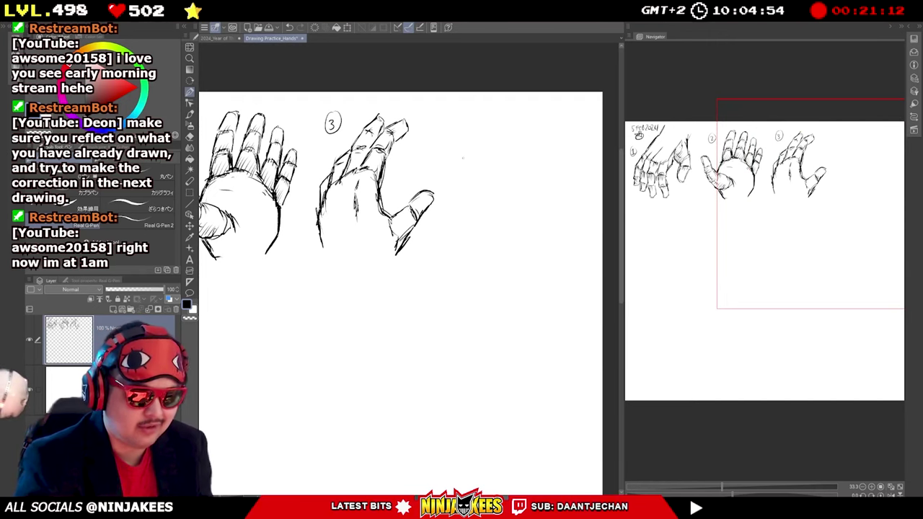
pyautogui.moveTo(447, 167)
pyautogui.mouseDown()
pyautogui.moveTo(463, 151)
pyautogui.moveTo(445, 187)
pyautogui.mouseUp()
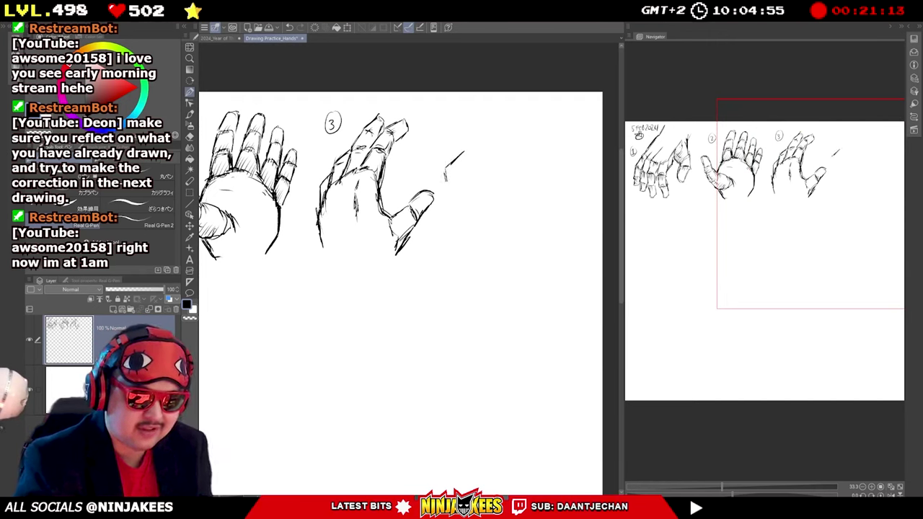
pyautogui.moveTo(468, 150)
pyautogui.mouseDown()
pyautogui.moveTo(489, 148)
pyautogui.moveTo(496, 161)
pyautogui.moveTo(474, 167)
pyautogui.moveTo(497, 158)
pyautogui.mouseUp()
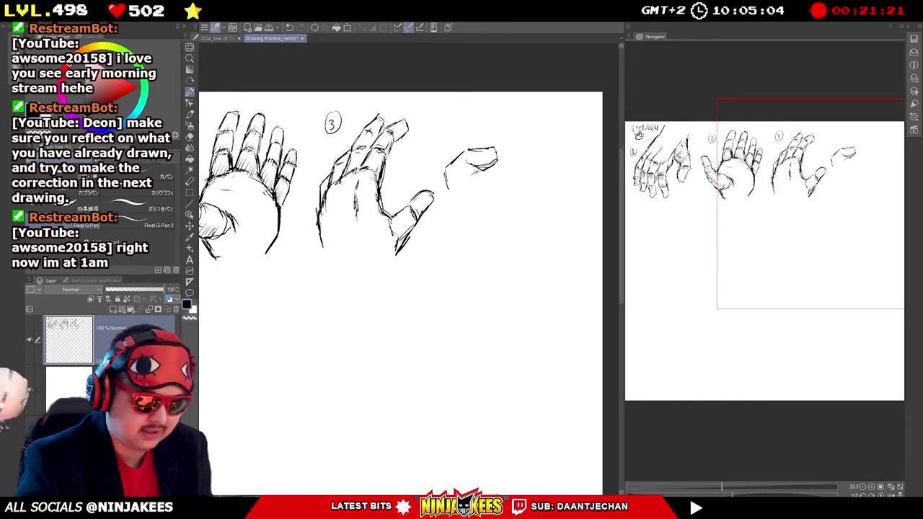
pyautogui.moveTo(449, 174); pyautogui.dragTo(441, 200)
pyautogui.moveTo(451, 179)
pyautogui.mouseDown()
pyautogui.moveTo(454, 206)
pyautogui.moveTo(475, 194)
pyautogui.mouseUp()
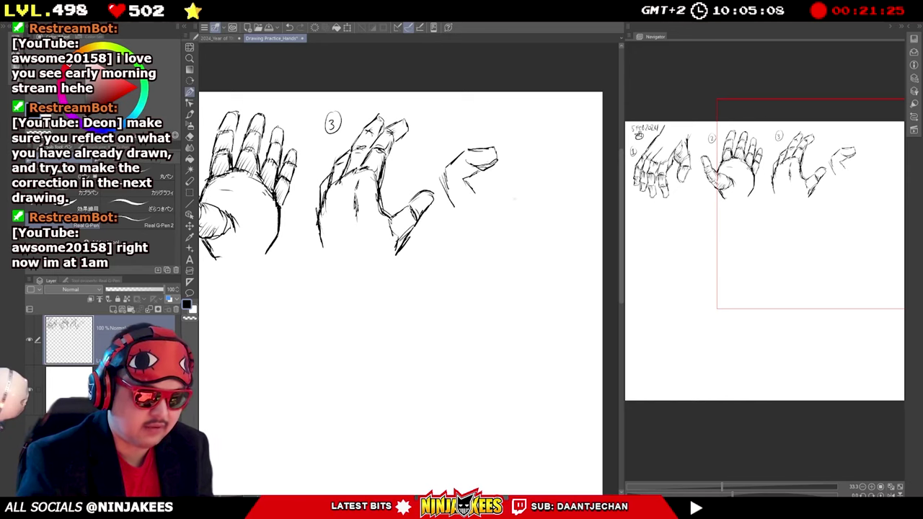
# Draw the fist's curled index finger over the thumb and add the curled middle finger beside it.
pyautogui.moveTo(477, 130)
pyautogui.mouseDown()
pyautogui.moveTo(477, 148)
pyautogui.moveTo(500, 124)
pyautogui.moveTo(499, 157)
pyautogui.mouseUp()
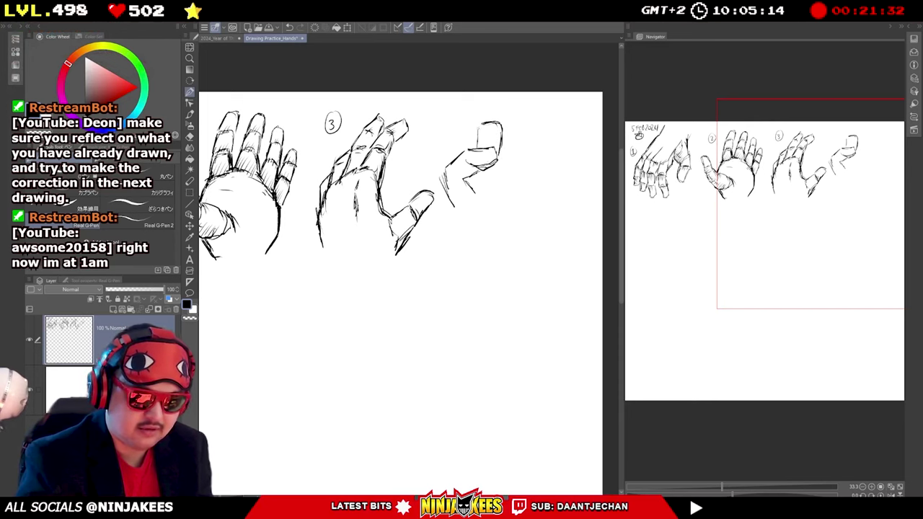
pyautogui.moveTo(481, 124); pyautogui.dragTo(463, 150)
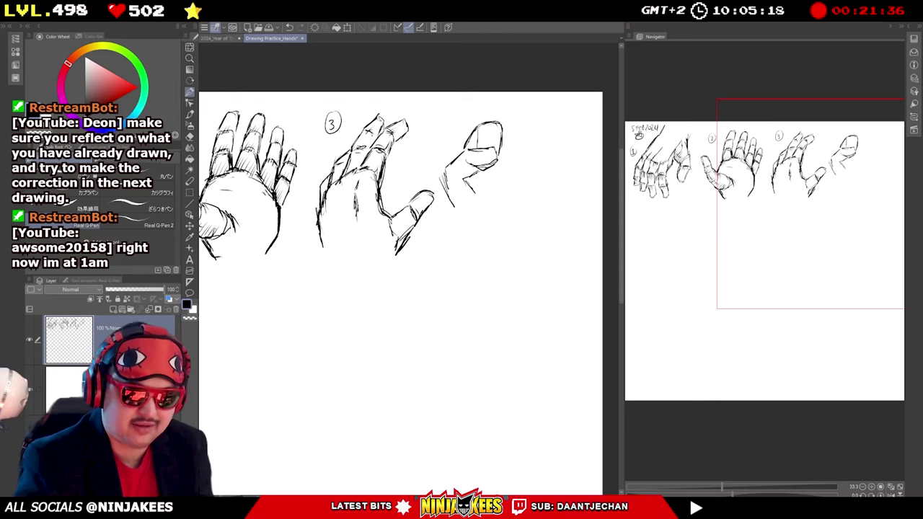
pyautogui.moveTo(496, 165); pyautogui.dragTo(506, 174)
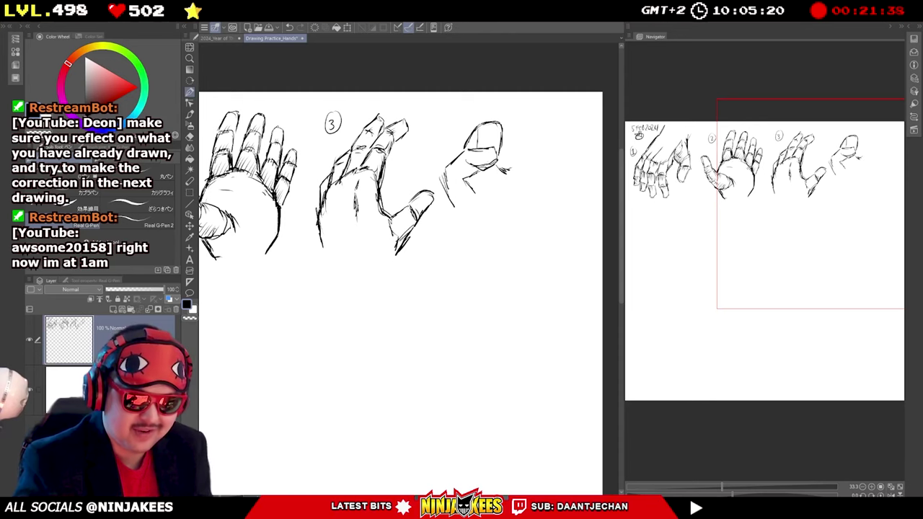
pyautogui.moveTo(503, 131)
pyautogui.mouseDown()
pyautogui.moveTo(513, 125)
pyautogui.moveTo(524, 134)
pyautogui.moveTo(528, 163)
pyautogui.moveTo(500, 170)
pyautogui.moveTo(518, 168)
pyautogui.moveTo(525, 183)
pyautogui.mouseUp()
# Draw the fist's curled ring and little fingers, closing their lower edges along the palm.
pyautogui.moveTo(527, 146)
pyautogui.mouseDown()
pyautogui.moveTo(539, 139)
pyautogui.moveTo(542, 153)
pyautogui.mouseUp()
pyautogui.moveTo(508, 178); pyautogui.dragTo(527, 185)
pyautogui.moveTo(541, 169); pyautogui.dragTo(527, 184)
pyautogui.moveTo(543, 153); pyautogui.dragTo(542, 167)
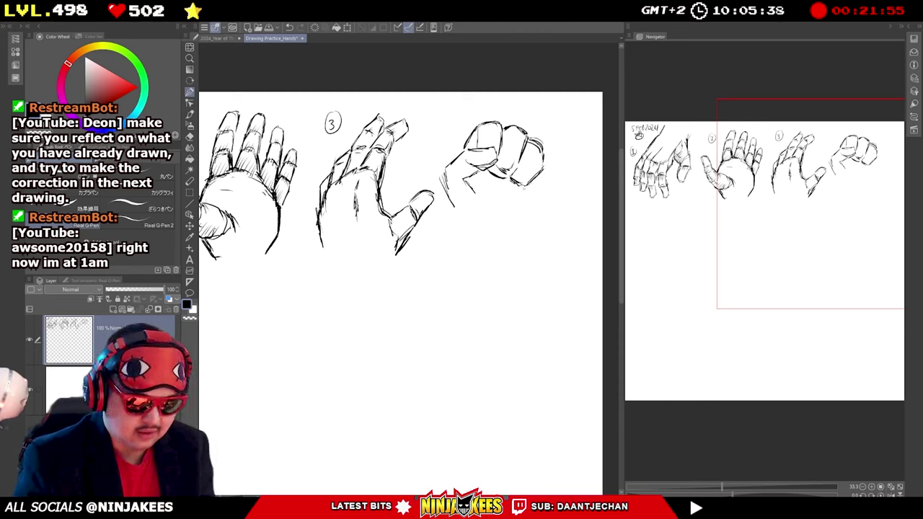
pyautogui.moveTo(526, 189)
pyautogui.mouseDown()
pyautogui.moveTo(541, 199)
pyautogui.moveTo(547, 181)
pyautogui.mouseUp()
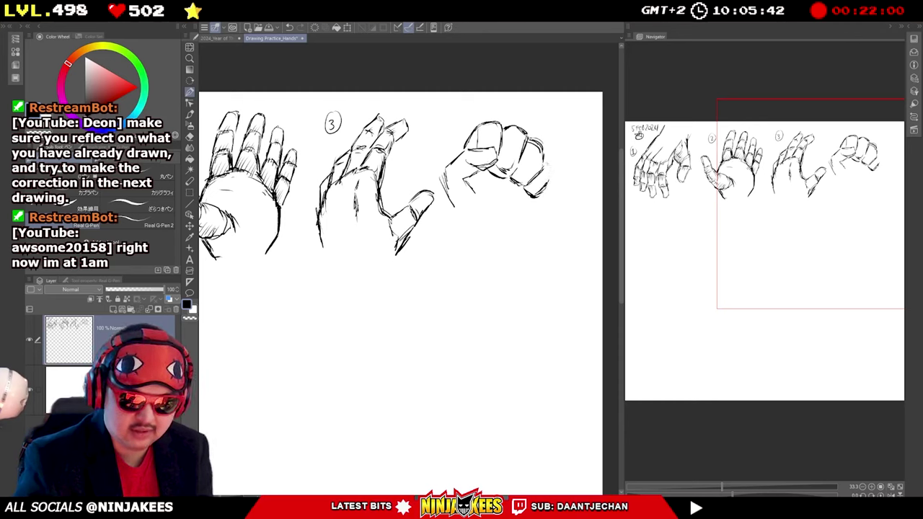
pyautogui.moveTo(550, 153)
pyautogui.mouseDown()
pyautogui.moveTo(558, 165)
pyautogui.moveTo(538, 194)
pyautogui.mouseUp()
pyautogui.moveTo(553, 182)
pyautogui.mouseDown()
pyautogui.moveTo(541, 191)
pyautogui.moveTo(563, 170)
pyautogui.mouseUp()
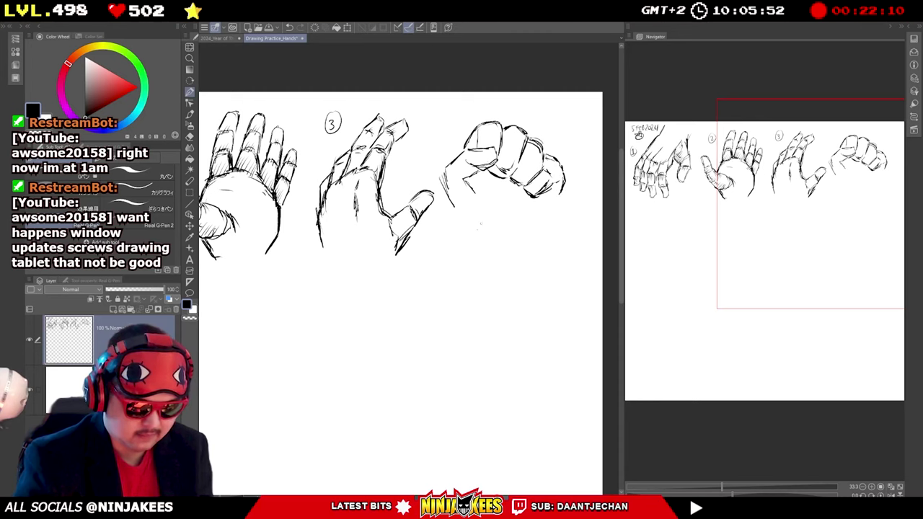
# Outline both sides of the fist down to short wrist lines and add the curved palm crease.
pyautogui.moveTo(448, 165)
pyautogui.mouseDown()
pyautogui.moveTo(441, 184)
pyautogui.moveTo(455, 209)
pyautogui.mouseUp()
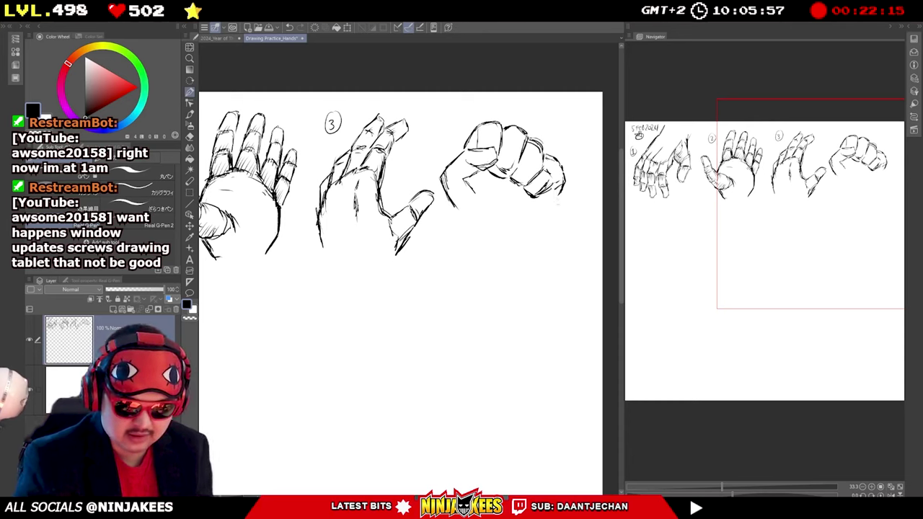
pyautogui.moveTo(559, 197)
pyautogui.mouseDown()
pyautogui.moveTo(552, 217)
pyautogui.moveTo(555, 207)
pyautogui.mouseUp()
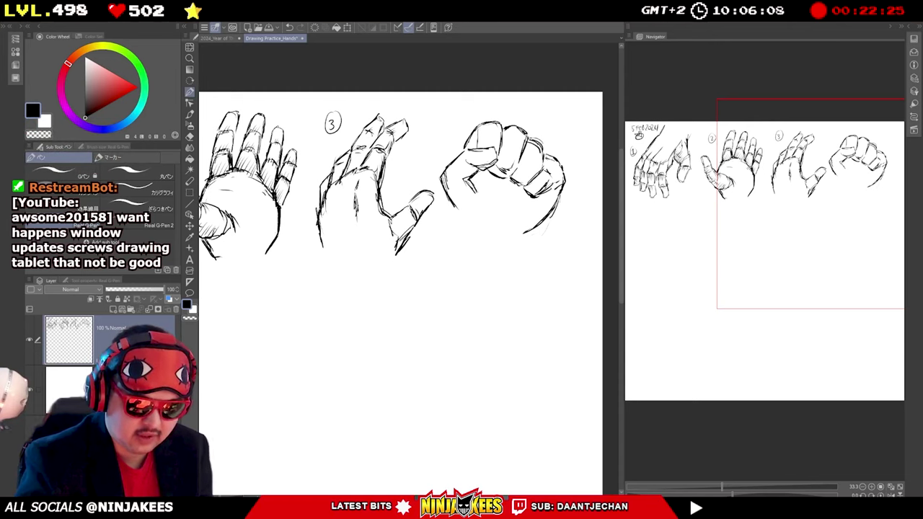
pyautogui.moveTo(464, 150)
pyautogui.mouseDown()
pyautogui.moveTo(439, 178)
pyautogui.moveTo(455, 214)
pyautogui.mouseUp()
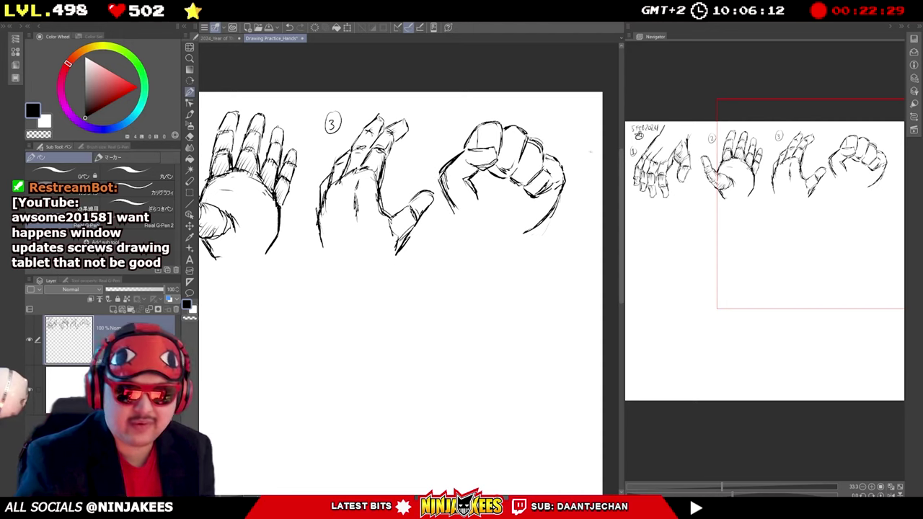
pyautogui.moveTo(440, 183)
pyautogui.mouseDown()
pyautogui.moveTo(463, 234)
pyautogui.moveTo(495, 227)
pyautogui.moveTo(499, 218)
pyautogui.moveTo(459, 254)
pyautogui.mouseUp()
pyautogui.moveTo(531, 231); pyautogui.dragTo(530, 250)
pyautogui.moveTo(536, 185); pyautogui.dragTo(528, 191)
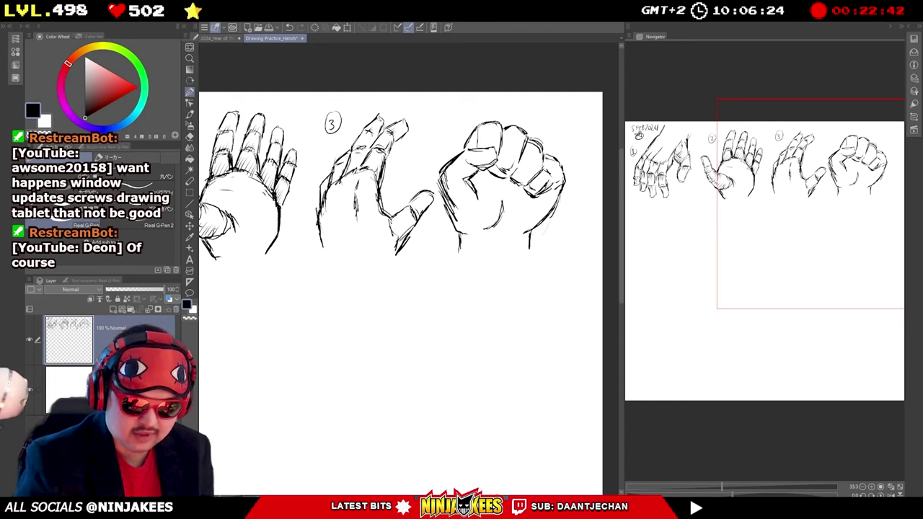
# Reinforce the fist's curled finger contours and extend both wrist lines downward.
pyautogui.moveTo(509, 129)
pyautogui.mouseDown()
pyautogui.moveTo(518, 135)
pyautogui.moveTo(498, 124)
pyautogui.moveTo(476, 148)
pyautogui.mouseUp()
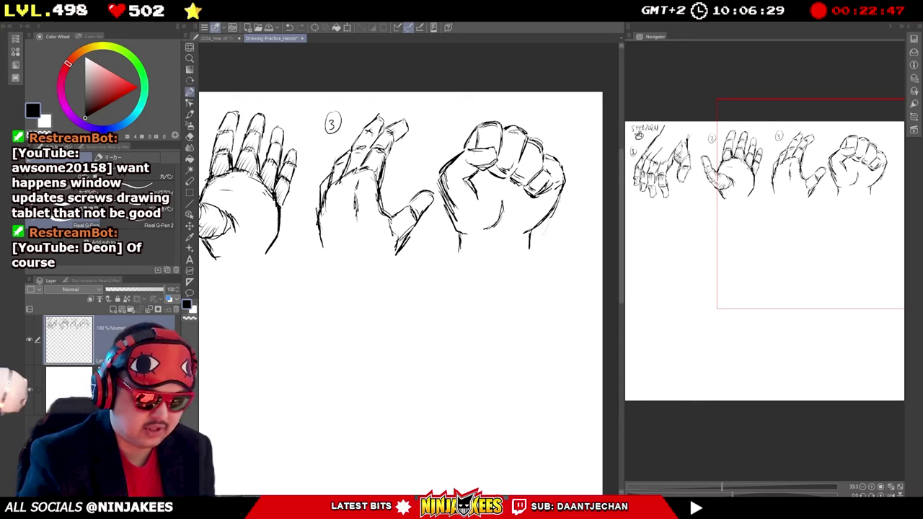
pyautogui.moveTo(554, 182); pyautogui.dragTo(545, 192)
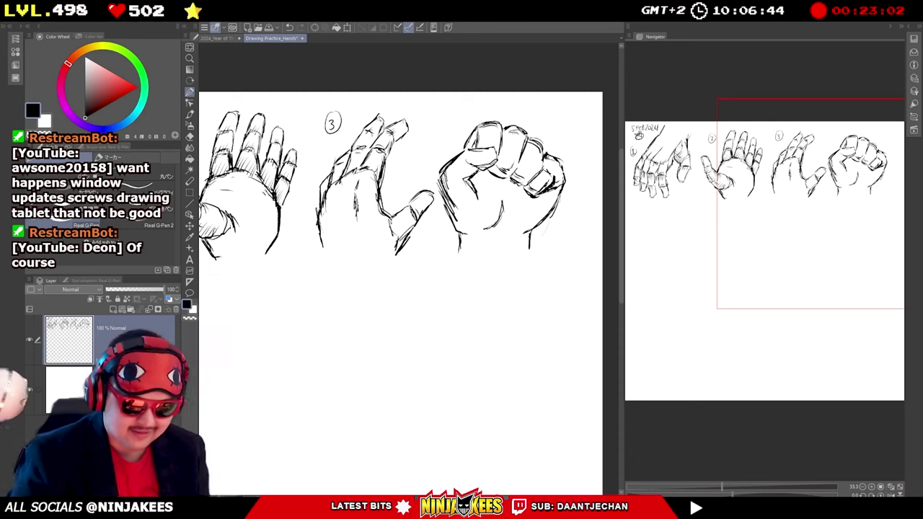
pyautogui.moveTo(531, 242); pyautogui.dragTo(530, 257)
pyautogui.moveTo(465, 243); pyautogui.dragTo(461, 259)
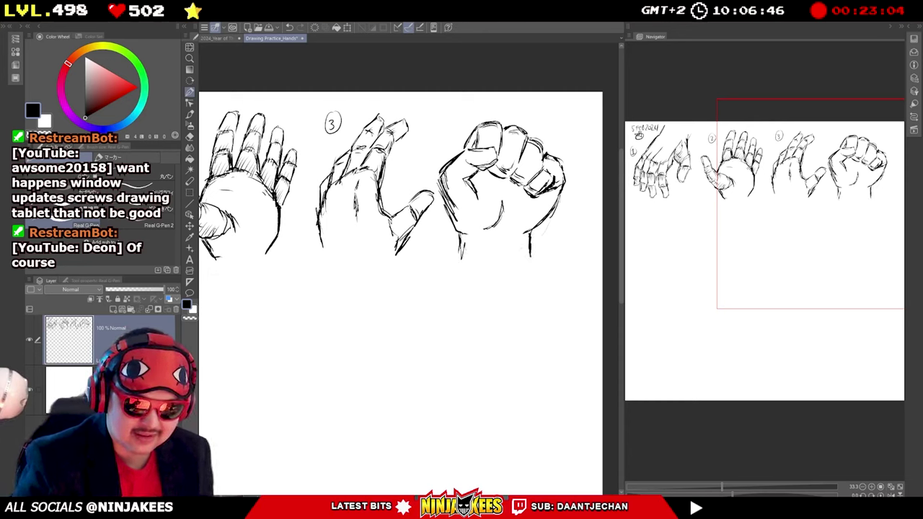
# Darken the folds under the fist's fingers and thumb, and label the sketch with a circled number 4.
pyautogui.moveTo(505, 167)
pyautogui.mouseDown()
pyautogui.moveTo(499, 175)
pyautogui.moveTo(516, 186)
pyautogui.mouseUp()
pyautogui.moveTo(525, 178); pyautogui.dragTo(527, 191)
pyautogui.moveTo(540, 184); pyautogui.dragTo(533, 194)
pyautogui.moveTo(468, 168); pyautogui.dragTo(468, 184)
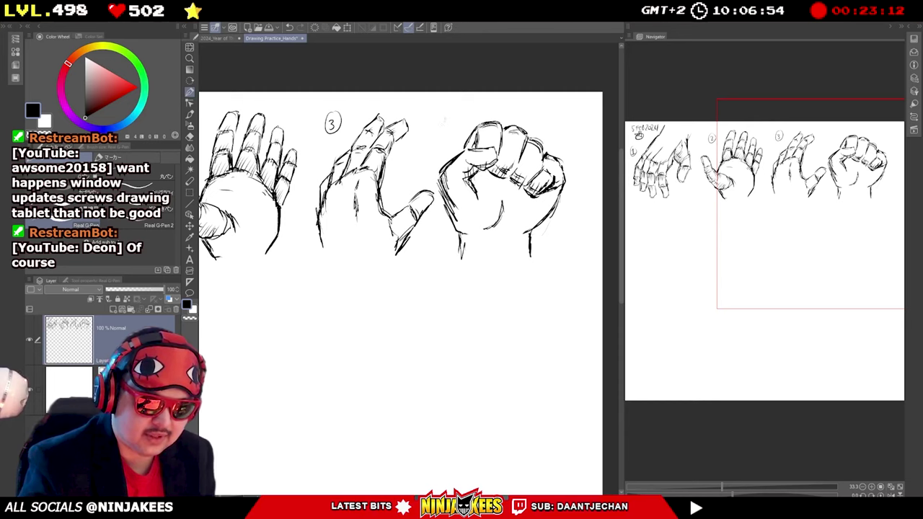
pyautogui.moveTo(450, 119); pyautogui.dragTo(448, 133)
pyautogui.moveTo(448, 110)
pyautogui.mouseDown()
pyautogui.moveTo(442, 137)
pyautogui.moveTo(450, 113)
pyautogui.mouseUp()
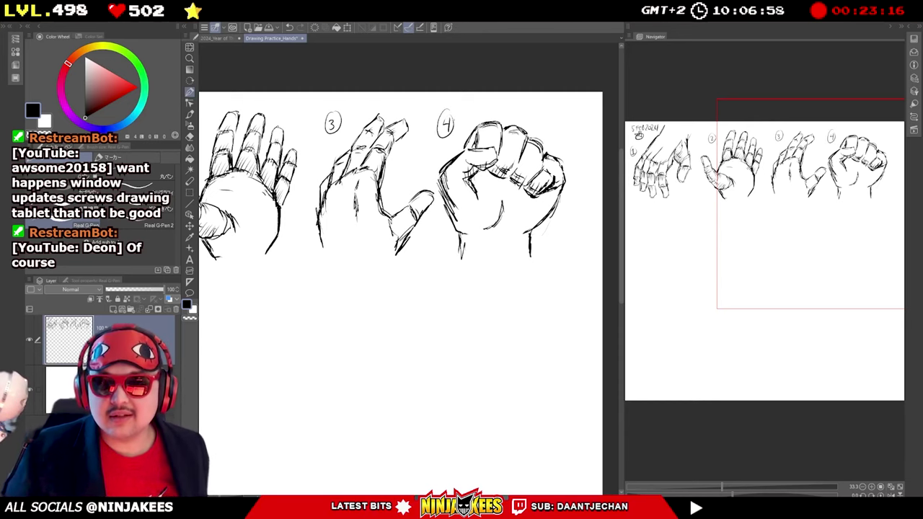
pyautogui.moveTo(359, 217); pyautogui.dragTo(518, 134)
pyautogui.moveTo(392, 176); pyautogui.dragTo(511, 169)
pyautogui.moveTo(447, 170)
pyautogui.mouseDown()
pyautogui.moveTo(483, 185)
pyautogui.moveTo(514, 182)
pyautogui.moveTo(482, 158)
pyautogui.mouseUp()
pyautogui.moveTo(498, 181); pyautogui.dragTo(436, 183)
pyautogui.moveTo(492, 205); pyautogui.dragTo(421, 235)
pyautogui.moveTo(453, 205)
pyautogui.mouseDown()
pyautogui.moveTo(424, 255)
pyautogui.moveTo(381, 281)
pyautogui.mouseUp()
pyautogui.moveTo(462, 241)
pyautogui.mouseDown()
pyautogui.moveTo(383, 217)
pyautogui.moveTo(472, 214)
pyautogui.mouseUp()
pyautogui.moveTo(385, 261); pyautogui.dragTo(457, 195)
pyautogui.moveTo(359, 216)
pyautogui.mouseDown()
pyautogui.moveTo(435, 168)
pyautogui.moveTo(450, 133)
pyautogui.mouseUp()
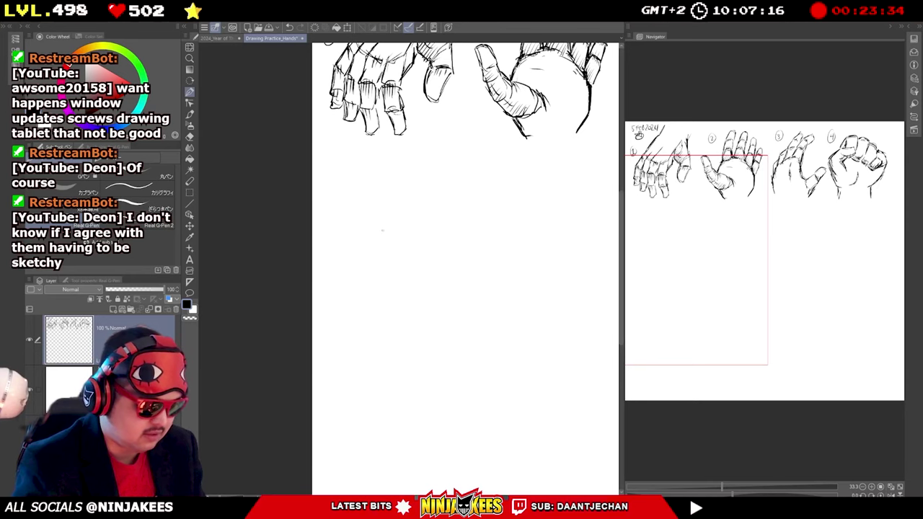
# Sketch an OK-sign hand's bent index finger and thumb around an open ring, below the first hand sketch.
pyautogui.moveTo(390, 216)
pyautogui.mouseDown()
pyautogui.moveTo(377, 235)
pyautogui.moveTo(404, 210)
pyautogui.mouseUp()
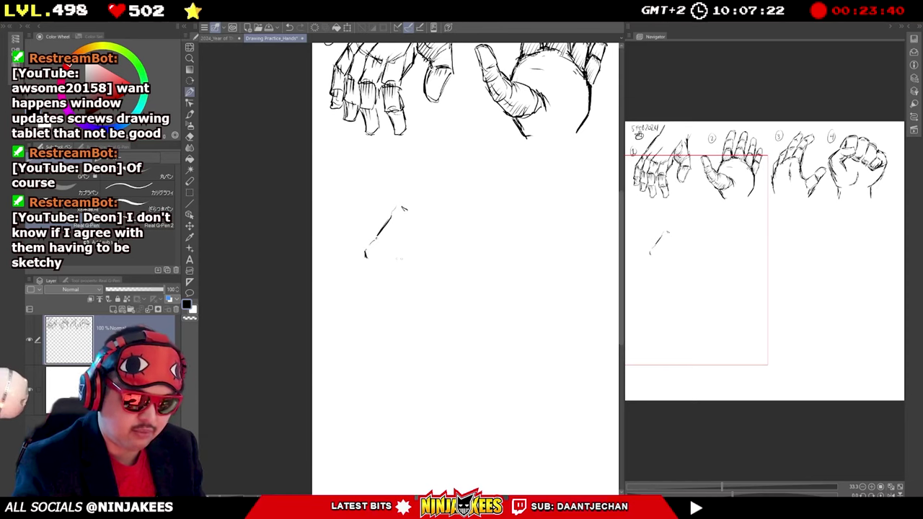
pyautogui.moveTo(398, 256)
pyautogui.mouseDown()
pyautogui.moveTo(408, 204)
pyautogui.moveTo(431, 201)
pyautogui.moveTo(425, 219)
pyautogui.moveTo(457, 204)
pyautogui.mouseUp()
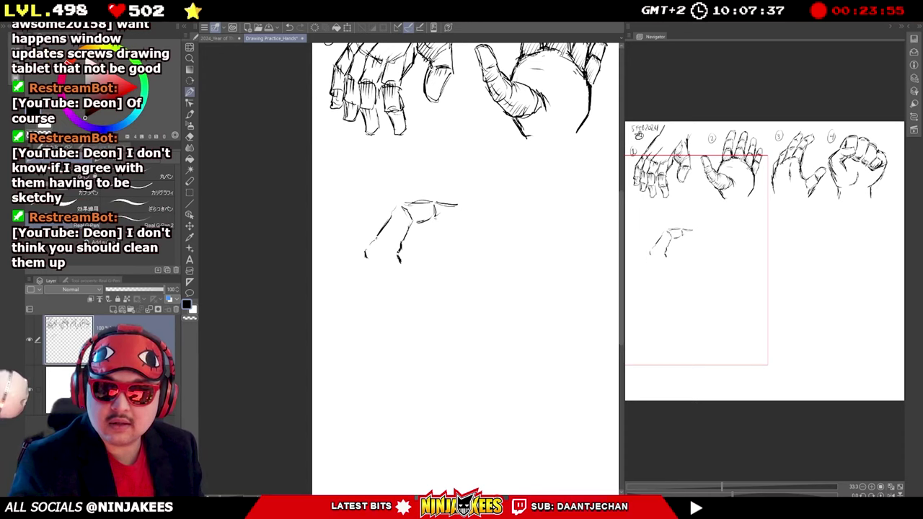
pyautogui.moveTo(434, 221); pyautogui.dragTo(457, 212)
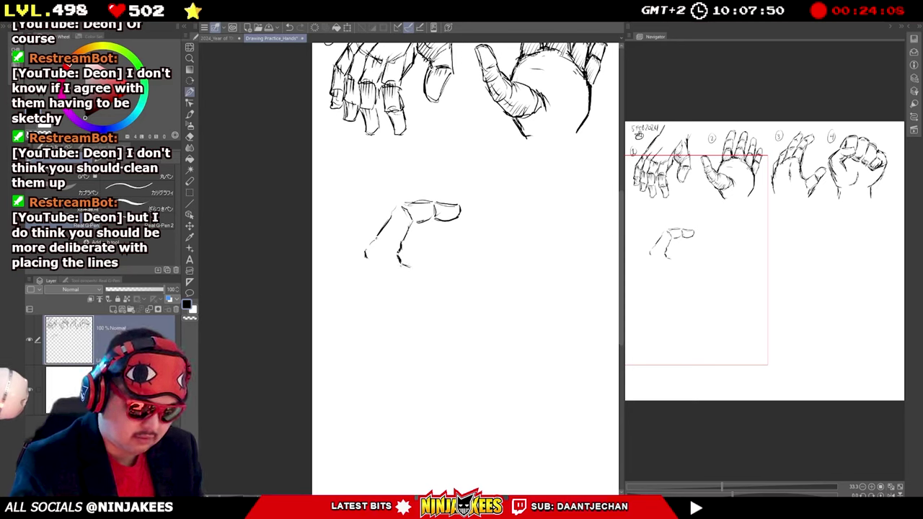
pyautogui.moveTo(400, 263)
pyautogui.mouseDown()
pyautogui.moveTo(434, 268)
pyautogui.moveTo(451, 221)
pyautogui.moveTo(467, 214)
pyautogui.mouseUp()
pyautogui.moveTo(393, 211); pyautogui.dragTo(378, 238)
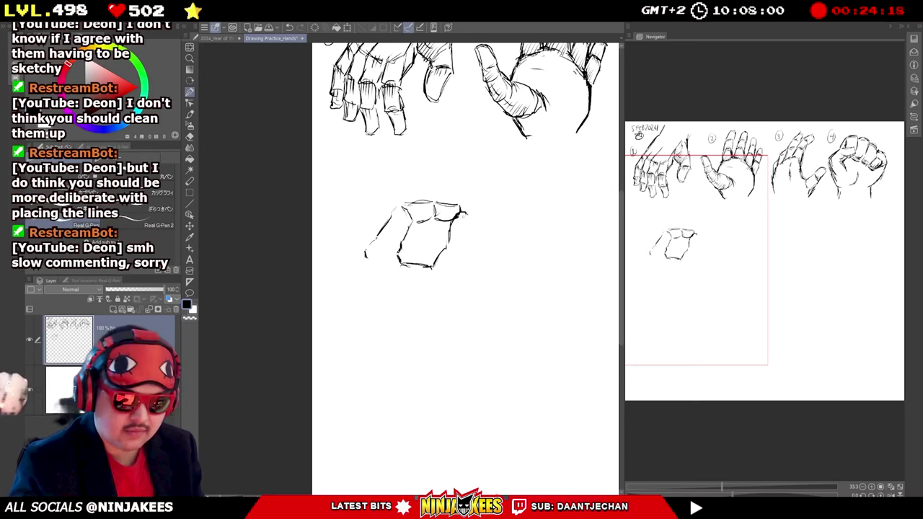
pyautogui.moveTo(464, 211)
pyautogui.mouseDown()
pyautogui.moveTo(475, 242)
pyautogui.moveTo(469, 263)
pyautogui.mouseUp()
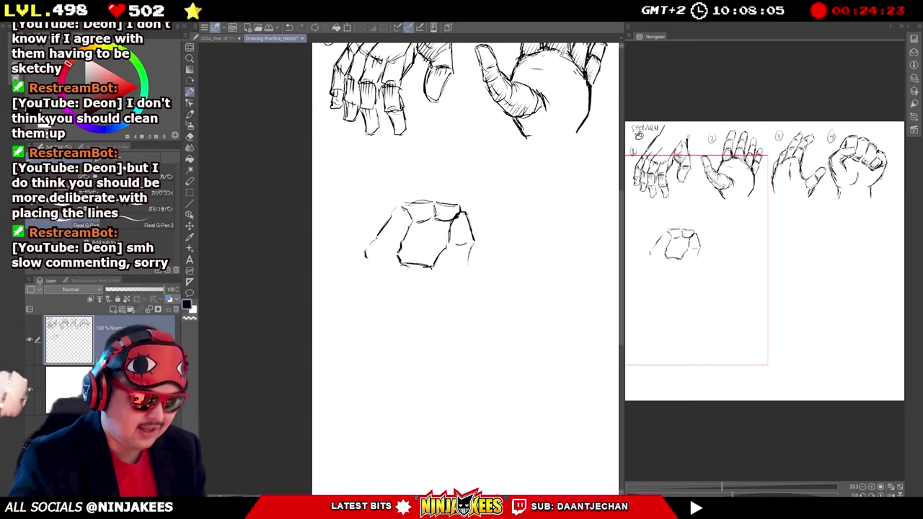
# Draw the OK hand's raised middle finger and the narrower ring finger behind it.
pyautogui.moveTo(353, 254)
pyautogui.mouseDown()
pyautogui.moveTo(353, 262)
pyautogui.moveTo(371, 203)
pyautogui.mouseUp()
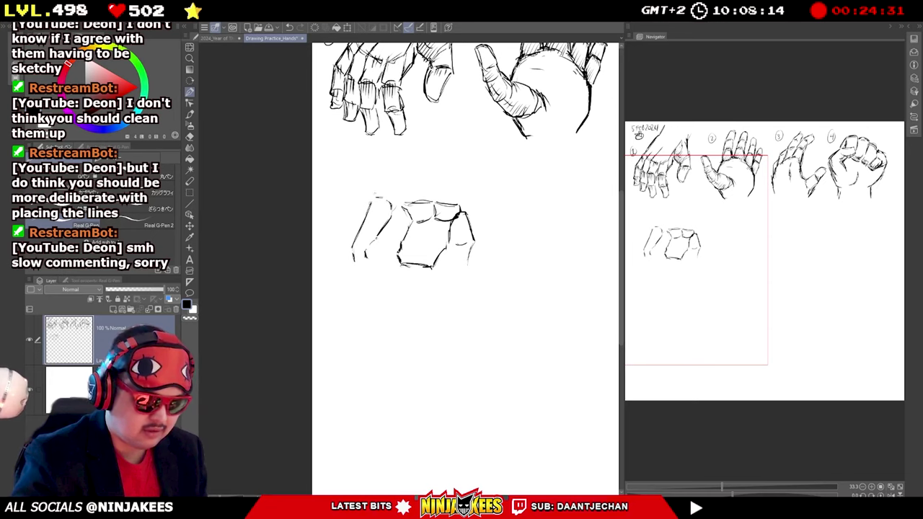
pyautogui.moveTo(372, 197)
pyautogui.mouseDown()
pyautogui.moveTo(387, 171)
pyautogui.moveTo(400, 174)
pyautogui.moveTo(400, 183)
pyautogui.moveTo(394, 158)
pyautogui.moveTo(406, 145)
pyautogui.moveTo(414, 155)
pyautogui.moveTo(401, 193)
pyautogui.mouseUp()
pyautogui.moveTo(402, 185)
pyautogui.mouseDown()
pyautogui.moveTo(361, 252)
pyautogui.moveTo(365, 265)
pyautogui.mouseUp()
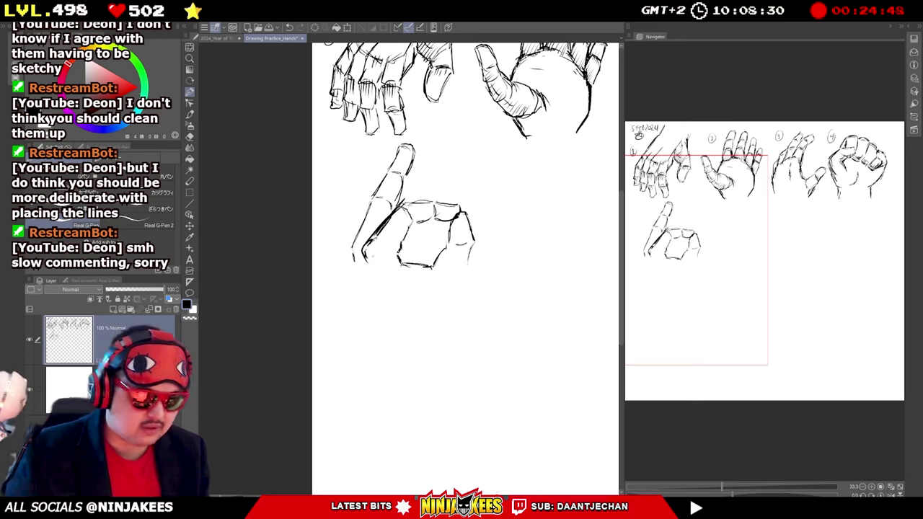
pyautogui.moveTo(360, 213); pyautogui.dragTo(348, 249)
pyautogui.moveTo(365, 195); pyautogui.dragTo(359, 211)
pyautogui.moveTo(372, 169)
pyautogui.mouseDown()
pyautogui.moveTo(366, 191)
pyautogui.moveTo(379, 174)
pyautogui.moveTo(367, 169)
pyautogui.moveTo(364, 198)
pyautogui.mouseUp()
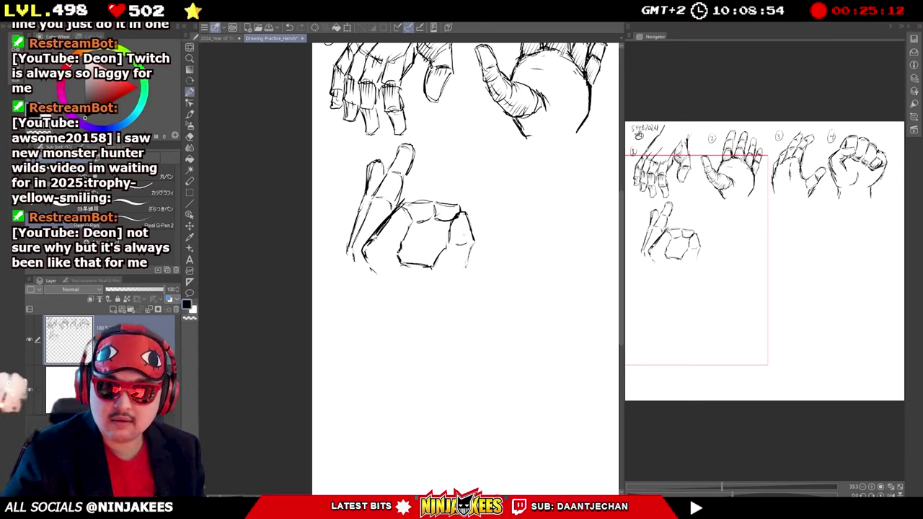
# Extend the OK hand's outer thumb edge downward and add the slim little finger behind the ring finger.
pyautogui.moveTo(466, 258); pyautogui.dragTo(451, 287)
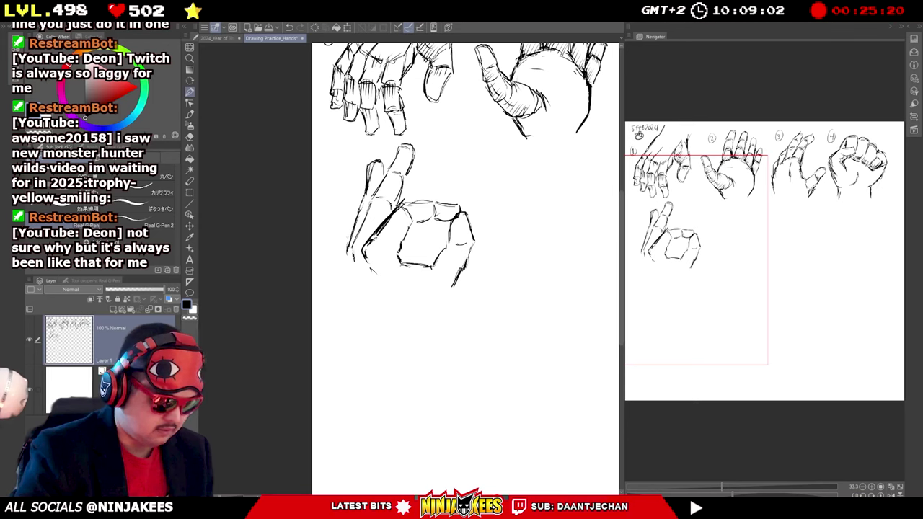
pyautogui.moveTo(347, 241); pyautogui.dragTo(350, 212)
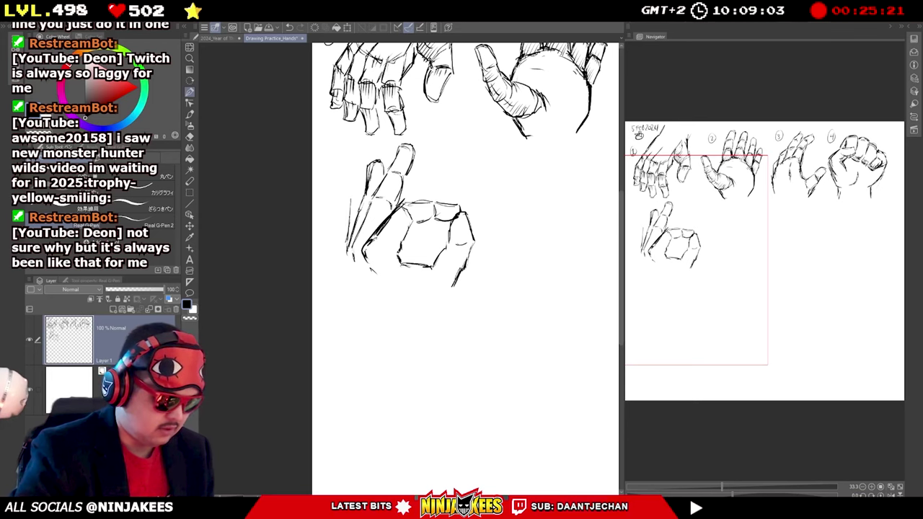
pyautogui.moveTo(349, 199); pyautogui.dragTo(345, 242)
pyautogui.moveTo(352, 191); pyautogui.dragTo(358, 201)
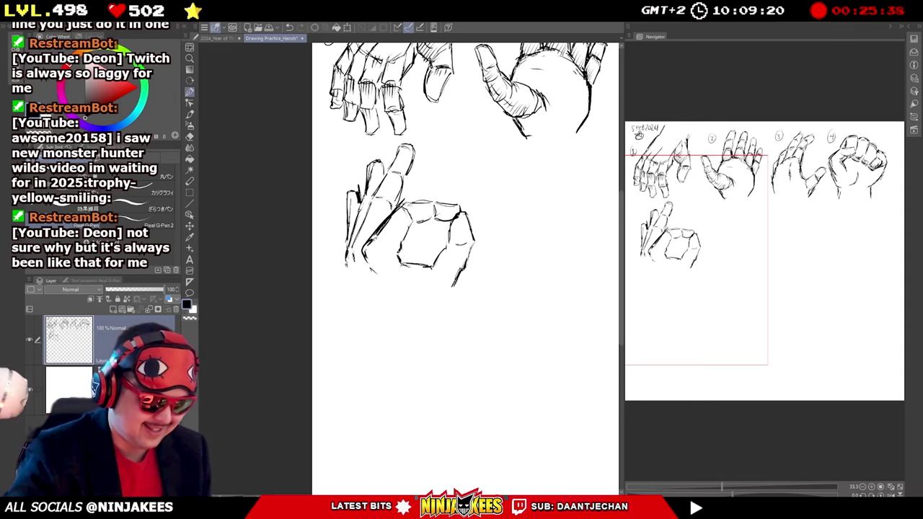
# Outline both sides of the OK hand's palm and close it with a curved wrist line and thumb-base folds.
pyautogui.moveTo(345, 264); pyautogui.dragTo(358, 296)
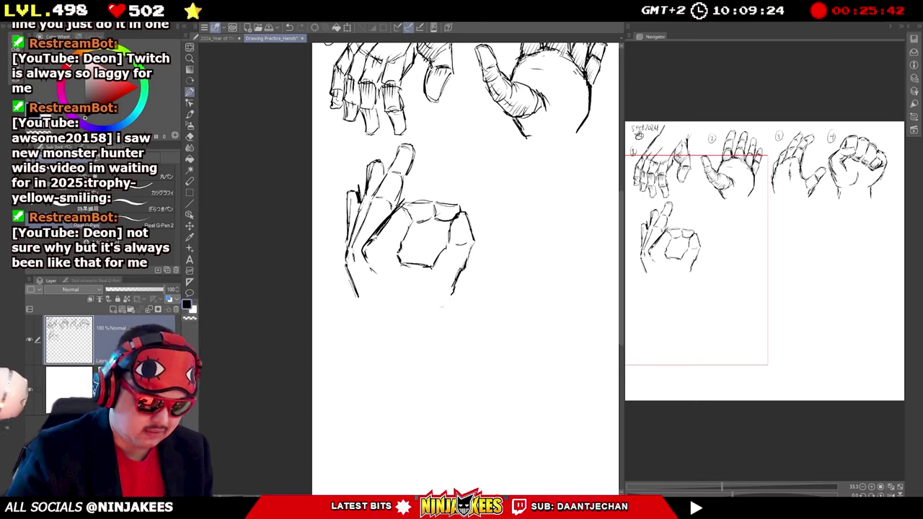
pyautogui.moveTo(437, 305); pyautogui.dragTo(456, 284)
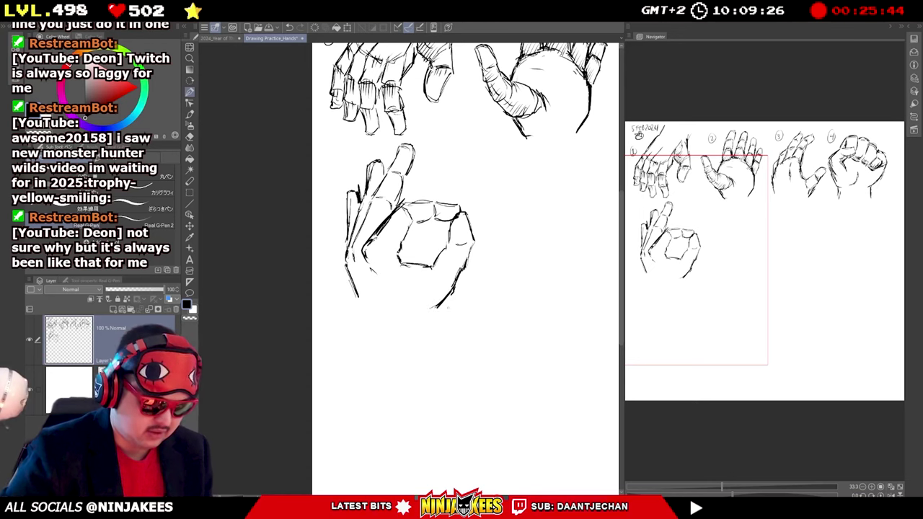
pyautogui.moveTo(350, 291)
pyautogui.mouseDown()
pyautogui.moveTo(435, 333)
pyautogui.moveTo(451, 304)
pyautogui.moveTo(343, 306)
pyautogui.mouseUp()
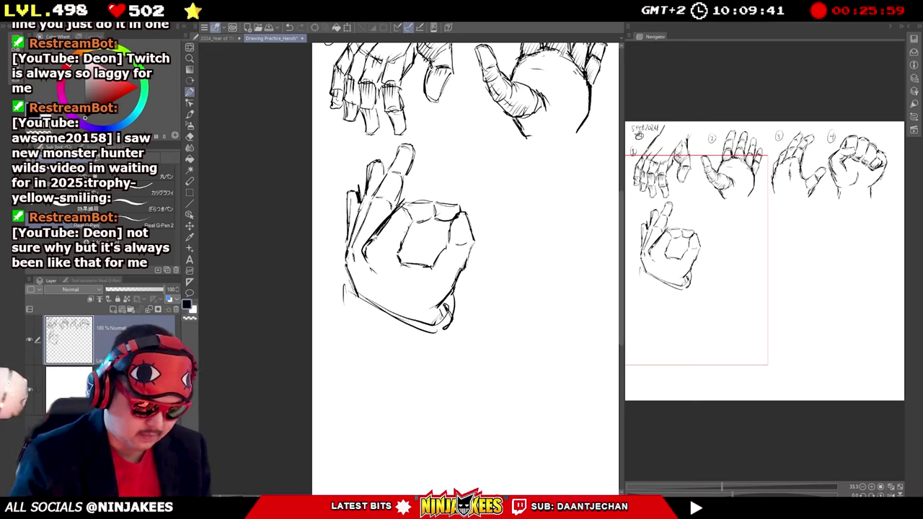
# Reinforce the OK hand's finger and wrist contours, and label the sketch with a circled number 5.
pyautogui.moveTo(411, 235)
pyautogui.mouseDown()
pyautogui.moveTo(403, 244)
pyautogui.moveTo(432, 216)
pyautogui.moveTo(453, 220)
pyautogui.moveTo(441, 197)
pyautogui.moveTo(461, 209)
pyautogui.mouseUp()
pyautogui.click(442, 188)
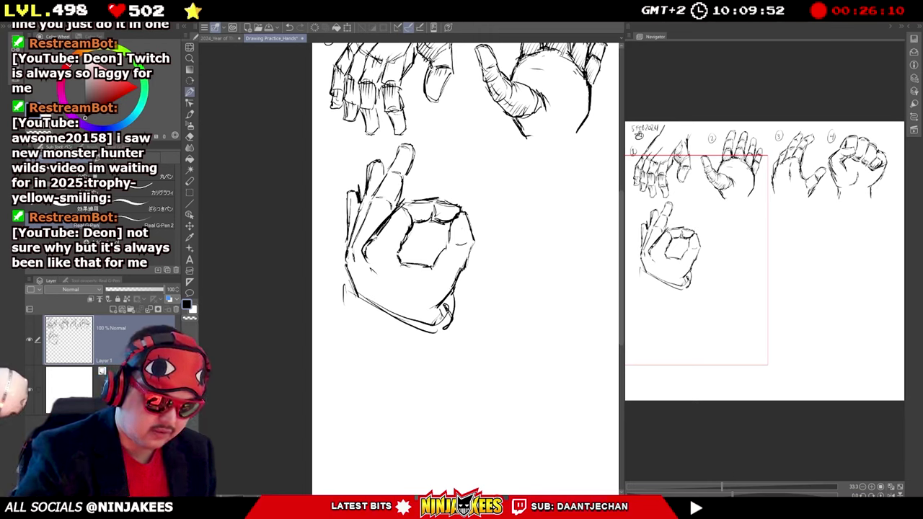
pyautogui.moveTo(385, 177); pyautogui.dragTo(354, 243)
pyautogui.moveTo(416, 149)
pyautogui.mouseDown()
pyautogui.moveTo(411, 167)
pyautogui.moveTo(415, 150)
pyautogui.moveTo(386, 172)
pyautogui.mouseUp()
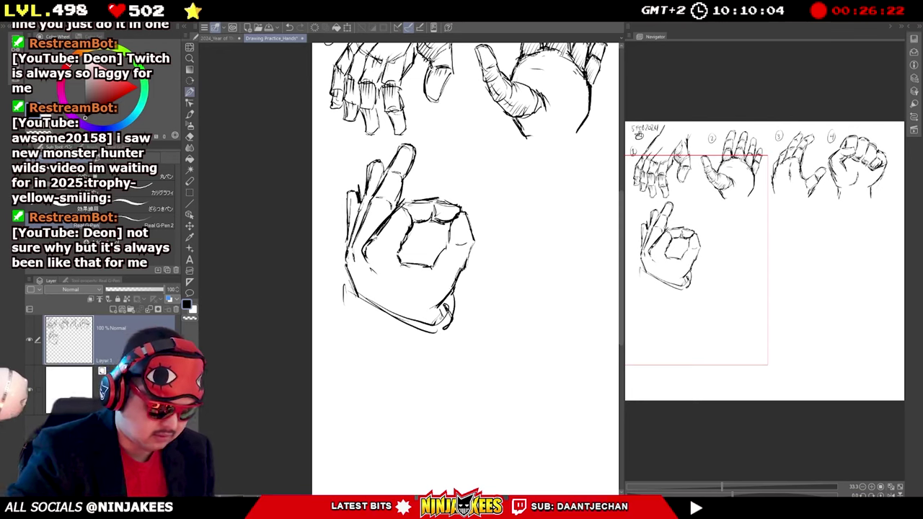
pyautogui.moveTo(347, 297); pyautogui.dragTo(355, 282)
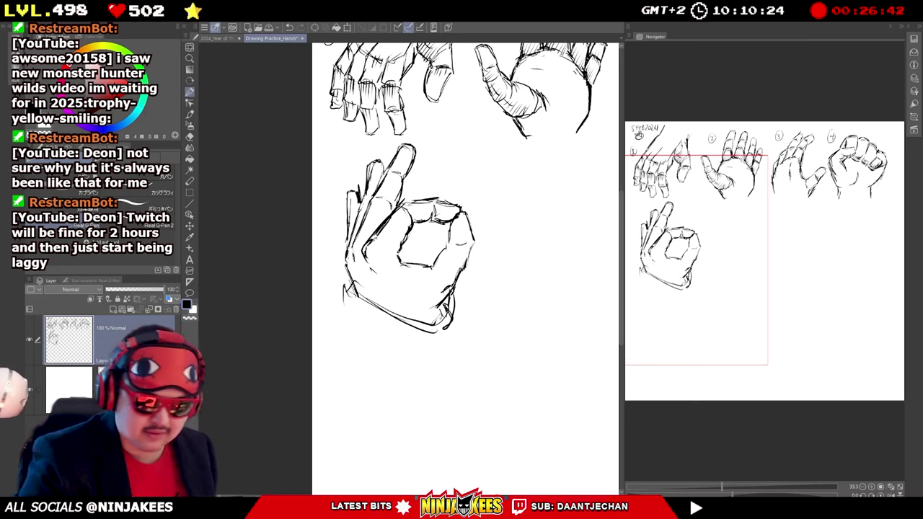
pyautogui.moveTo(335, 159)
pyautogui.mouseDown()
pyautogui.moveTo(336, 172)
pyautogui.moveTo(335, 154)
pyautogui.mouseUp()
# Rough in a rounded palm outline for a new hand beside sketch 5, with short wrist marks at its base.
pyautogui.moveTo(545, 229)
pyautogui.mouseDown()
pyautogui.moveTo(453, 219)
pyautogui.moveTo(448, 249)
pyautogui.mouseUp()
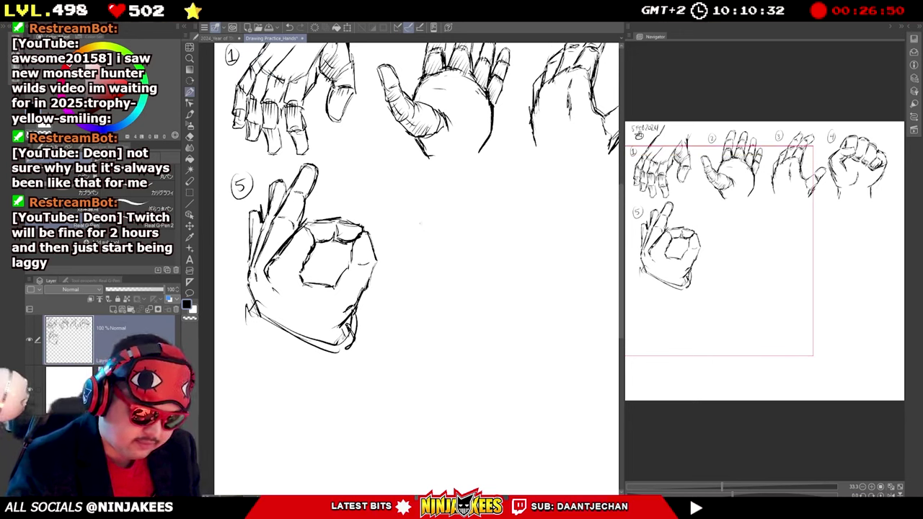
pyautogui.moveTo(418, 238)
pyautogui.mouseDown()
pyautogui.moveTo(465, 230)
pyautogui.moveTo(474, 241)
pyautogui.mouseUp()
pyautogui.moveTo(413, 247)
pyautogui.mouseDown()
pyautogui.moveTo(418, 276)
pyautogui.moveTo(439, 302)
pyautogui.mouseUp()
pyautogui.moveTo(473, 242)
pyautogui.mouseDown()
pyautogui.moveTo(489, 271)
pyautogui.moveTo(474, 298)
pyautogui.mouseUp()
pyautogui.moveTo(419, 287); pyautogui.dragTo(435, 308)
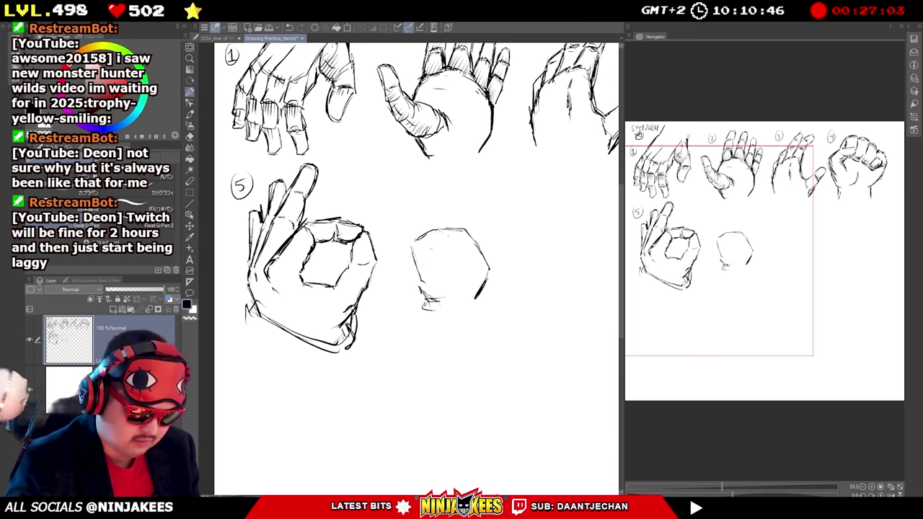
# Draw the new hand's thumb folded across the palm and the curled middle finger above it.
pyautogui.moveTo(411, 269)
pyautogui.mouseDown()
pyautogui.moveTo(422, 247)
pyautogui.moveTo(432, 248)
pyautogui.moveTo(406, 285)
pyautogui.moveTo(424, 286)
pyautogui.moveTo(444, 244)
pyautogui.moveTo(444, 294)
pyautogui.moveTo(430, 304)
pyautogui.mouseUp()
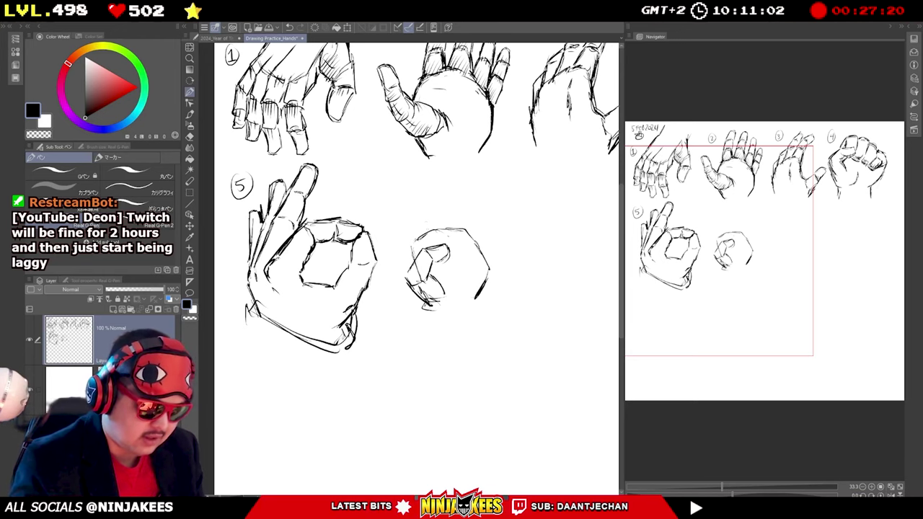
pyautogui.moveTo(411, 246); pyautogui.dragTo(416, 261)
pyautogui.moveTo(427, 223)
pyautogui.mouseDown()
pyautogui.moveTo(428, 241)
pyautogui.moveTo(449, 216)
pyautogui.moveTo(448, 245)
pyautogui.moveTo(423, 230)
pyautogui.moveTo(408, 245)
pyautogui.mouseUp()
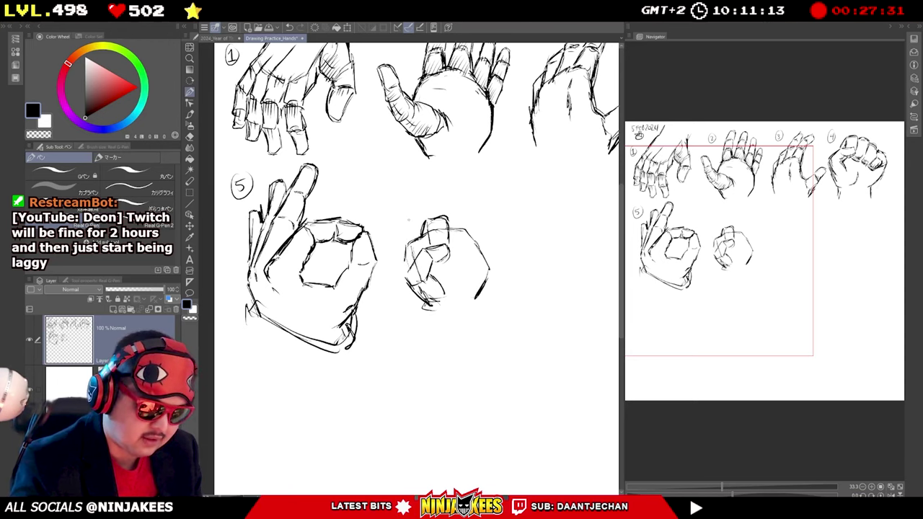
# Draw the new hand's straight index and ring fingers pointing up on either side of the curled finger.
pyautogui.moveTo(402, 216)
pyautogui.mouseDown()
pyautogui.moveTo(406, 263)
pyautogui.moveTo(411, 215)
pyautogui.mouseUp()
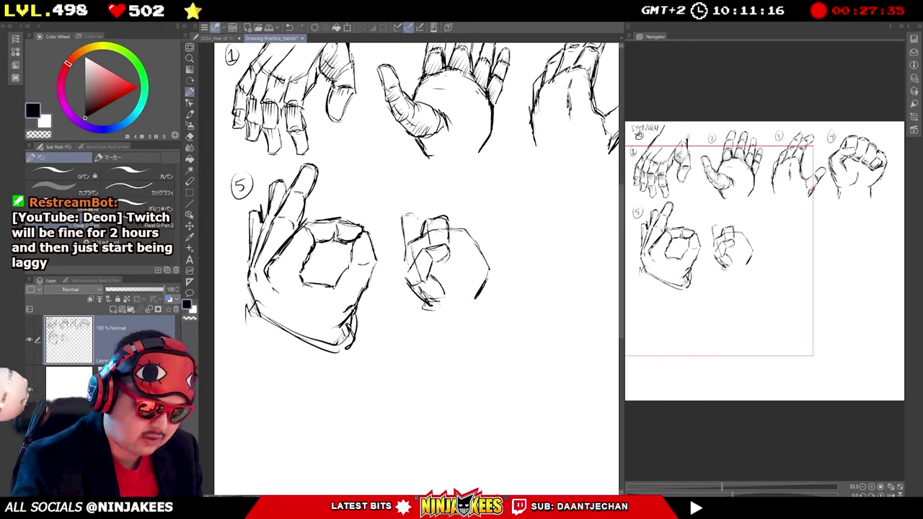
pyautogui.moveTo(414, 215); pyautogui.dragTo(420, 236)
pyautogui.moveTo(396, 191); pyautogui.dragTo(401, 216)
pyautogui.moveTo(398, 196)
pyautogui.mouseDown()
pyautogui.moveTo(410, 192)
pyautogui.moveTo(416, 217)
pyautogui.mouseUp()
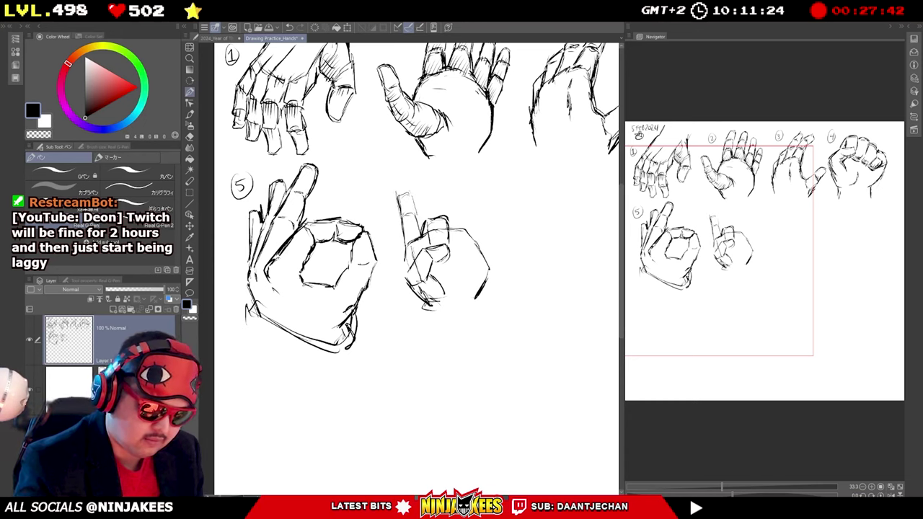
pyautogui.moveTo(395, 174)
pyautogui.mouseDown()
pyautogui.moveTo(396, 190)
pyautogui.moveTo(410, 189)
pyautogui.mouseUp()
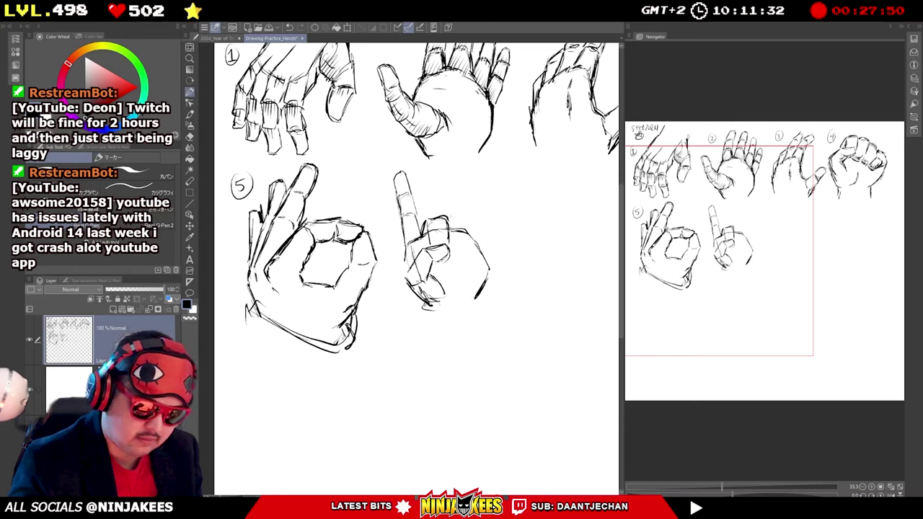
pyautogui.moveTo(449, 218)
pyautogui.mouseDown()
pyautogui.moveTo(471, 220)
pyautogui.moveTo(453, 196)
pyautogui.moveTo(465, 168)
pyautogui.moveTo(453, 209)
pyautogui.moveTo(469, 165)
pyautogui.moveTo(479, 184)
pyautogui.moveTo(472, 209)
pyautogui.mouseUp()
pyautogui.moveTo(473, 206); pyautogui.dragTo(470, 212)
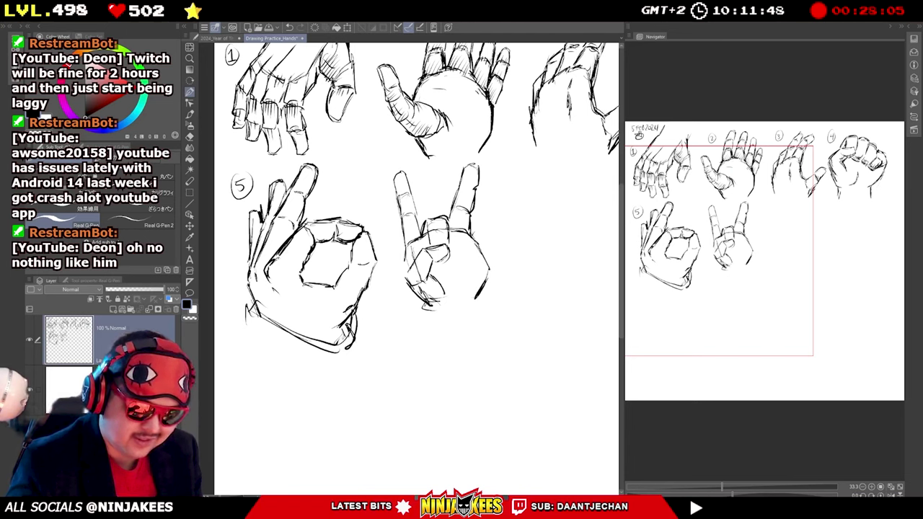
# Add the raised little finger and thicken its outer edge down along the side of the palm.
pyautogui.moveTo(472, 231); pyautogui.dragTo(488, 198)
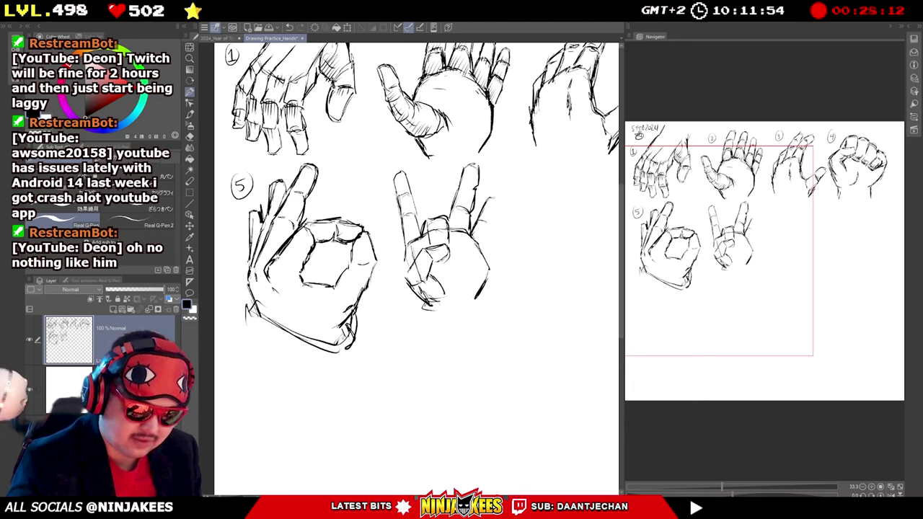
pyautogui.moveTo(494, 199); pyautogui.dragTo(493, 236)
pyautogui.moveTo(497, 204); pyautogui.dragTo(482, 245)
pyautogui.moveTo(496, 208); pyautogui.dragTo(477, 292)
pyautogui.moveTo(481, 278); pyautogui.dragTo(470, 306)
pyautogui.moveTo(484, 266); pyautogui.dragTo(480, 284)
pyautogui.moveTo(480, 247); pyautogui.dragTo(482, 278)
pyautogui.moveTo(494, 219)
pyautogui.mouseDown()
pyautogui.moveTo(482, 249)
pyautogui.moveTo(490, 229)
pyautogui.mouseUp()
pyautogui.moveTo(496, 204); pyautogui.dragTo(489, 239)
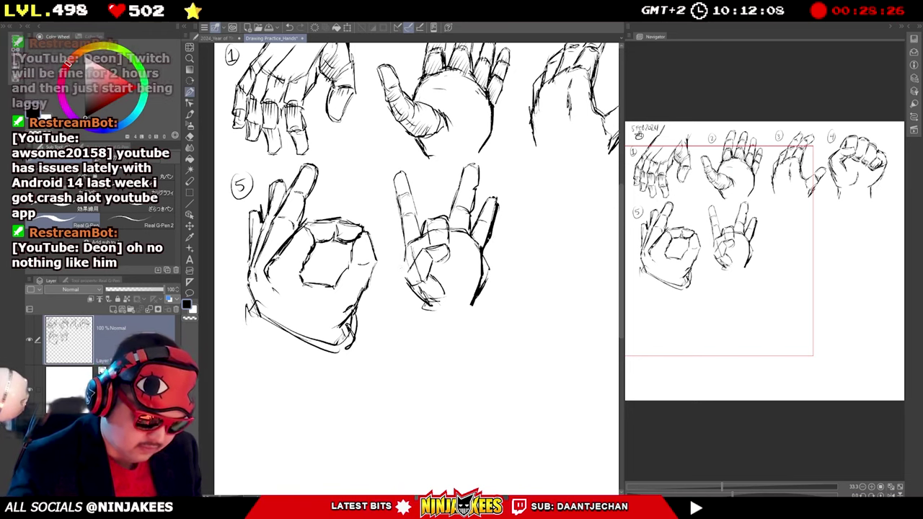
# Darken the folded thumb, curled middle finger and palm-top contours of the hand beside sketch 5.
pyautogui.moveTo(421, 246)
pyautogui.mouseDown()
pyautogui.moveTo(401, 275)
pyautogui.moveTo(425, 287)
pyautogui.mouseUp()
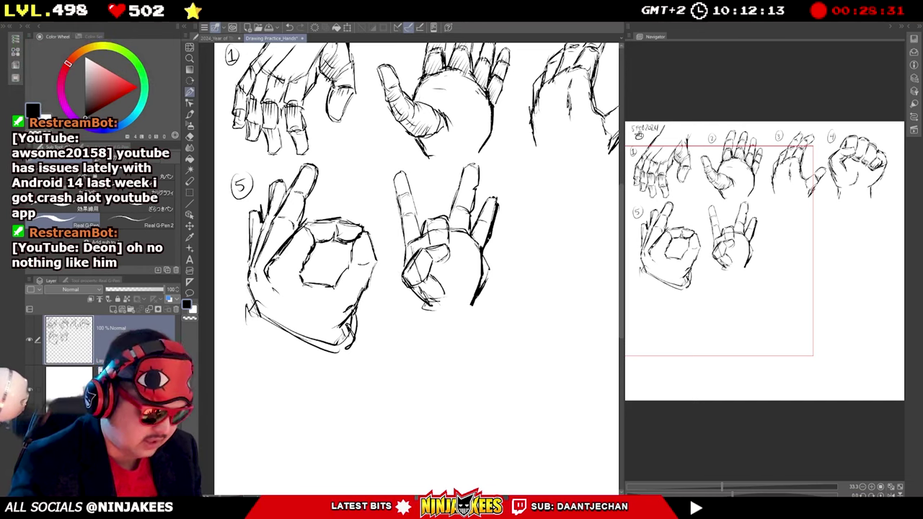
pyautogui.moveTo(443, 257); pyautogui.dragTo(433, 265)
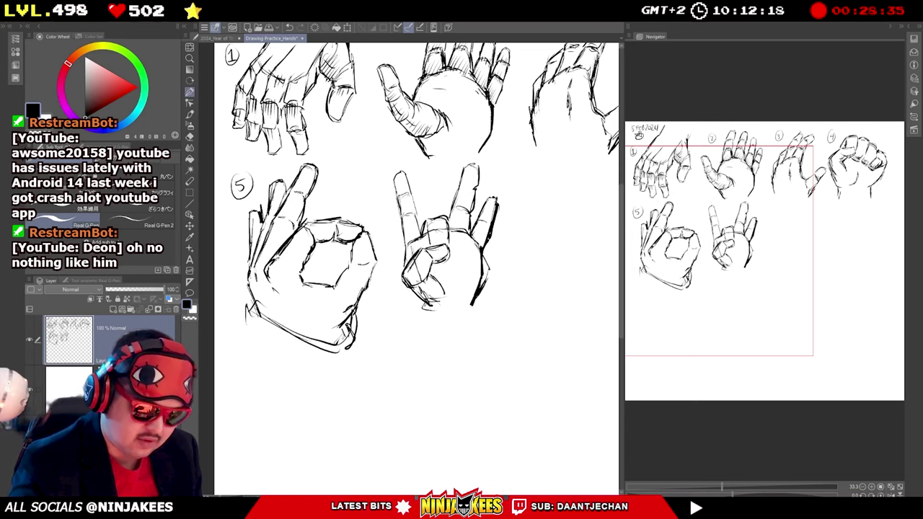
pyautogui.moveTo(420, 281)
pyautogui.mouseDown()
pyautogui.moveTo(434, 276)
pyautogui.moveTo(444, 292)
pyautogui.moveTo(422, 302)
pyautogui.mouseUp()
pyautogui.moveTo(409, 288); pyautogui.dragTo(428, 310)
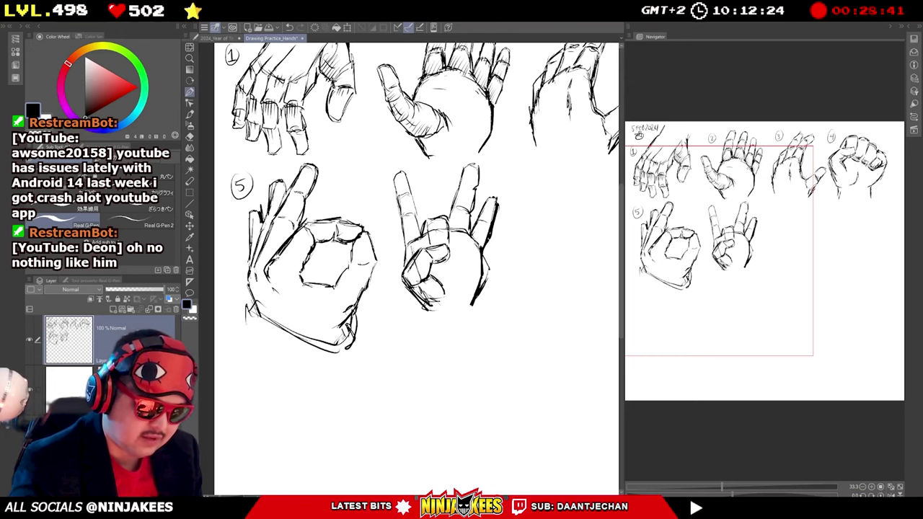
pyautogui.moveTo(428, 248); pyautogui.dragTo(446, 241)
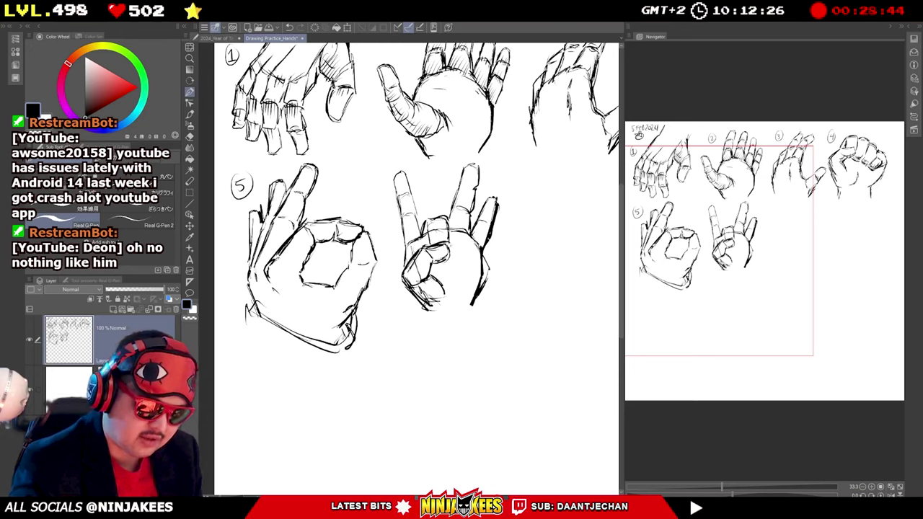
pyautogui.moveTo(434, 263); pyautogui.dragTo(447, 257)
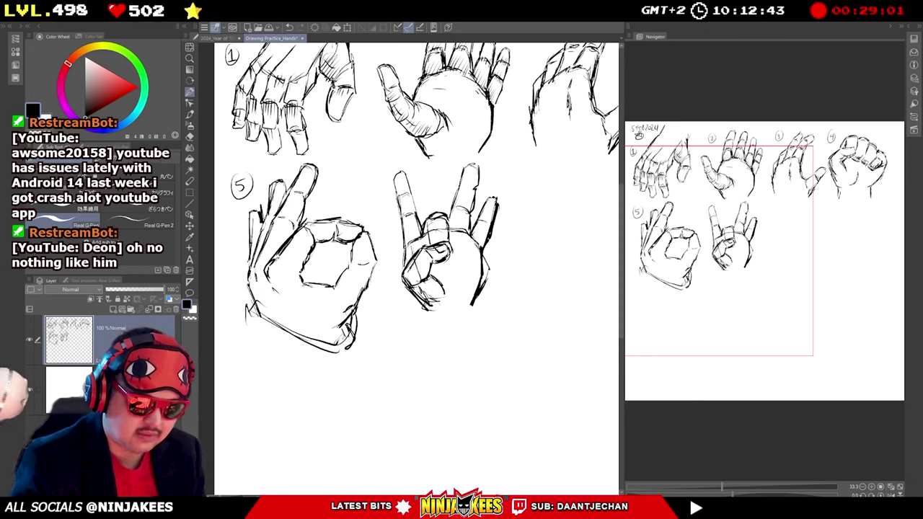
pyautogui.moveTo(429, 224)
pyautogui.mouseDown()
pyautogui.moveTo(425, 244)
pyautogui.moveTo(448, 242)
pyautogui.moveTo(451, 230)
pyautogui.mouseUp()
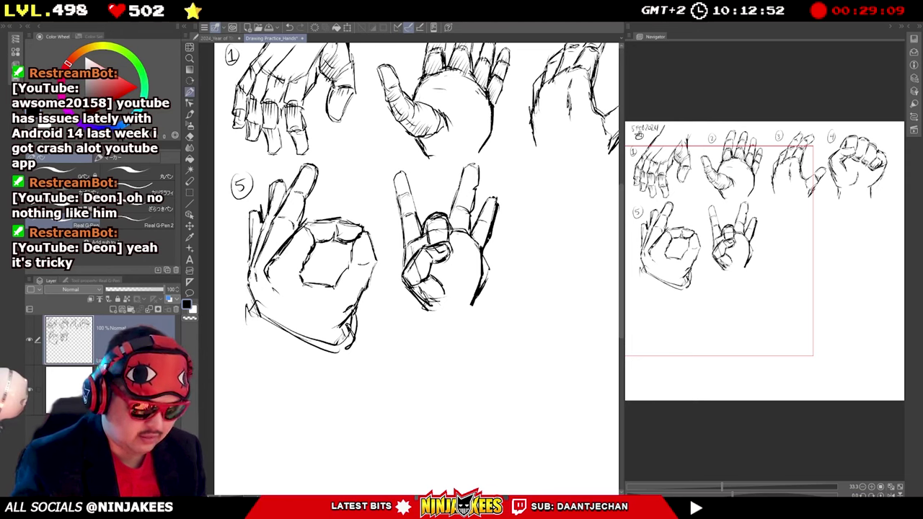
pyautogui.moveTo(453, 230); pyautogui.dragTo(468, 234)
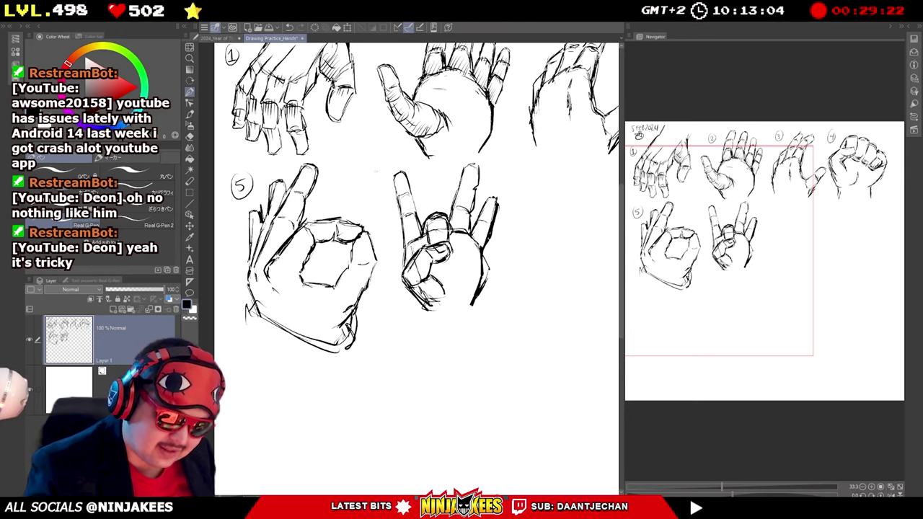
# Label the finished hand beside sketch 5 with a circled 6 next to its index finger.
pyautogui.moveTo(375, 170)
pyautogui.mouseDown()
pyautogui.moveTo(376, 180)
pyautogui.moveTo(379, 170)
pyautogui.mouseUp()
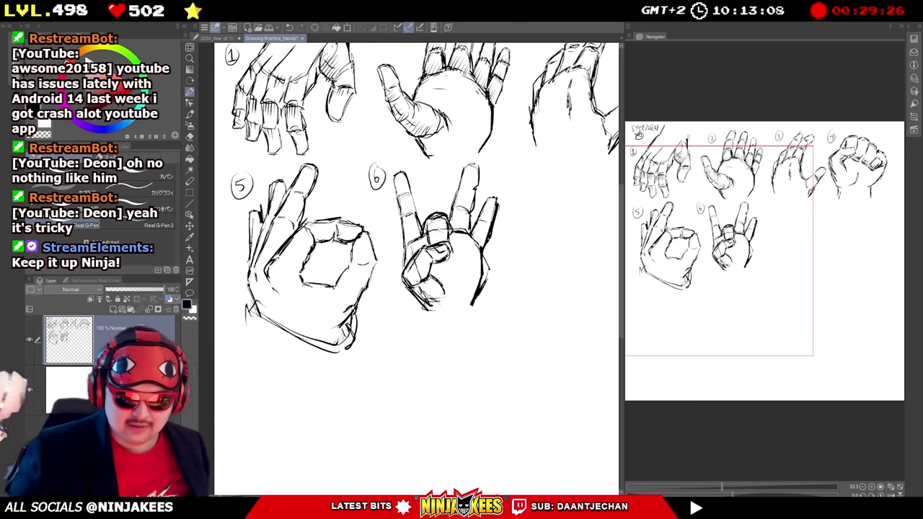
# Sketch a new hand's thumb in two slanted segments in the empty space beside sketch 6.
pyautogui.moveTo(542, 206)
pyautogui.mouseDown()
pyautogui.moveTo(454, 208)
pyautogui.moveTo(480, 229)
pyautogui.mouseUp()
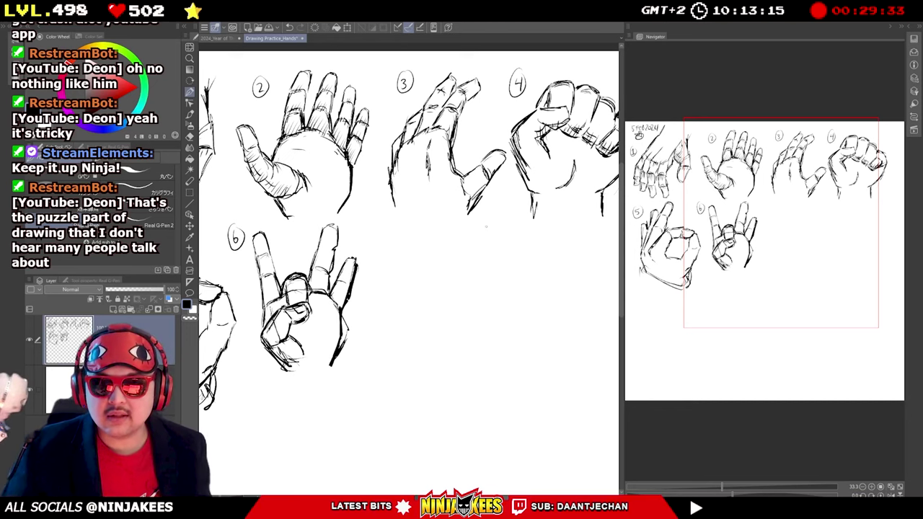
pyautogui.scroll(-3, 486, 226)
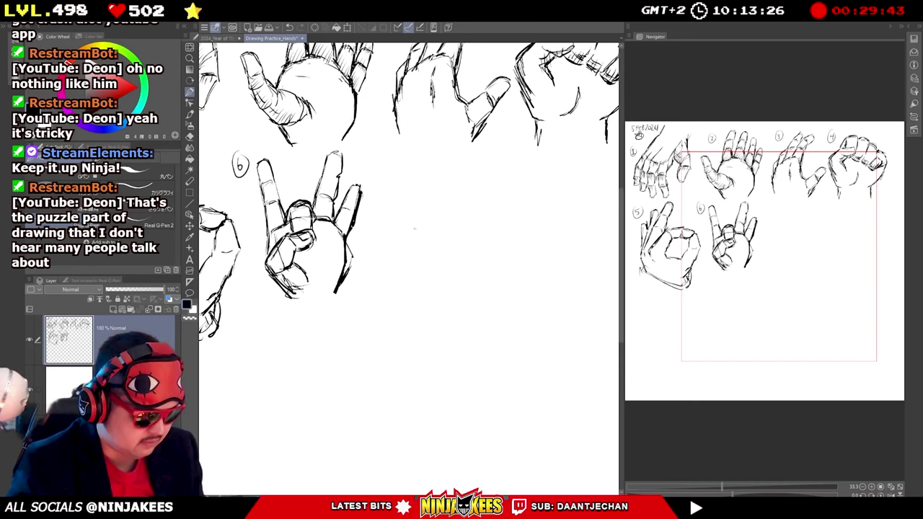
pyautogui.moveTo(411, 230)
pyautogui.mouseDown()
pyautogui.moveTo(423, 218)
pyautogui.moveTo(440, 228)
pyautogui.mouseUp()
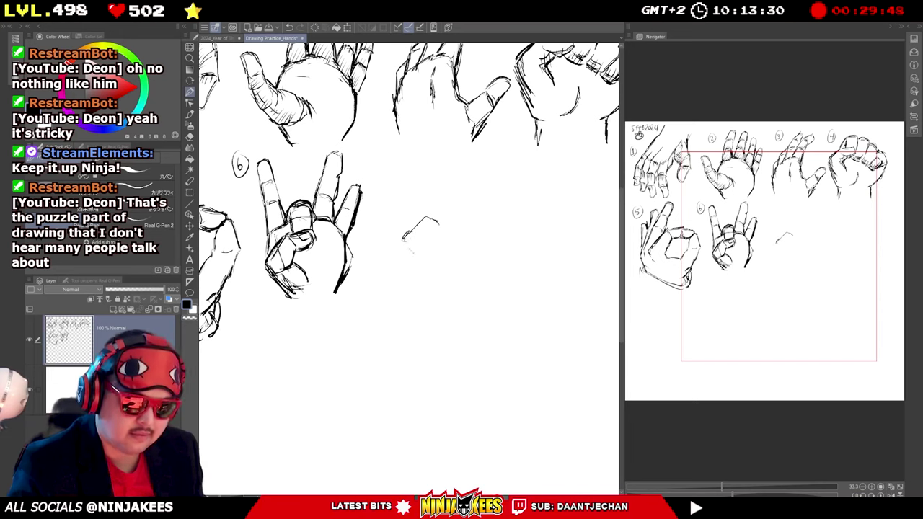
pyautogui.moveTo(403, 241); pyautogui.dragTo(422, 245)
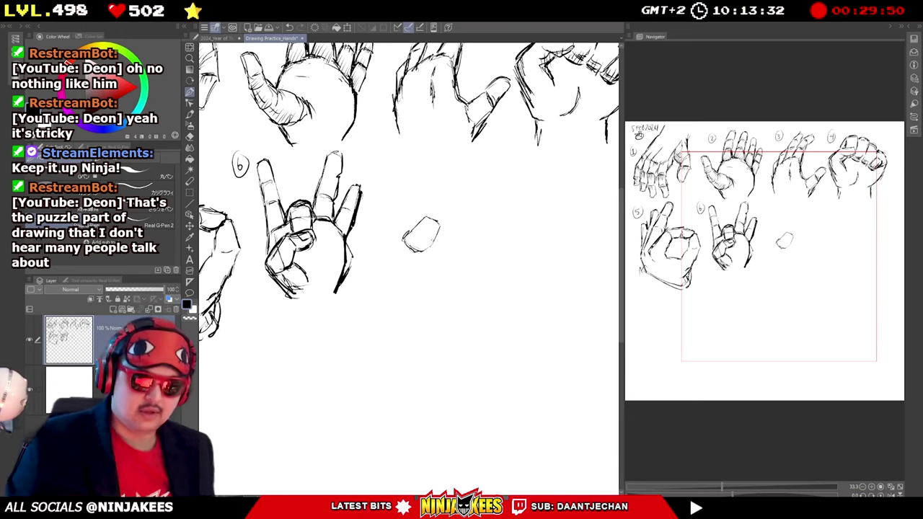
pyautogui.moveTo(437, 226); pyautogui.dragTo(431, 249)
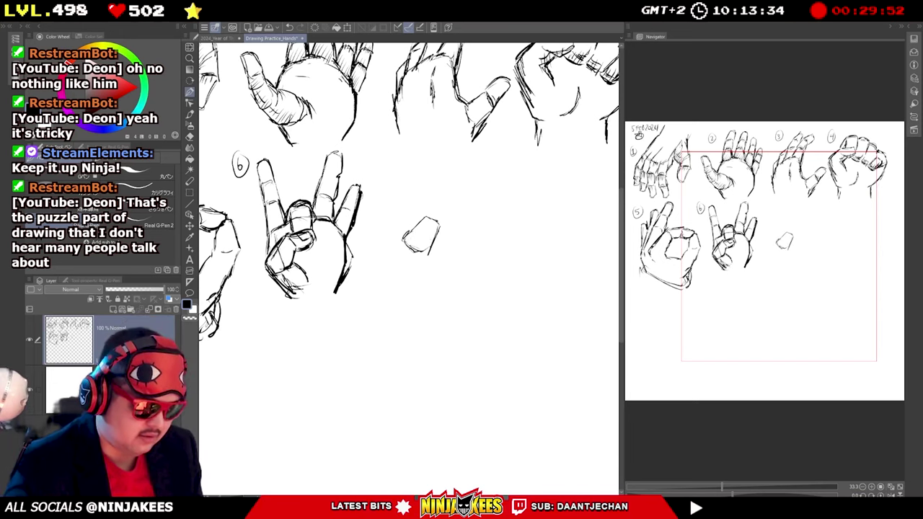
pyautogui.moveTo(426, 216); pyautogui.dragTo(443, 199)
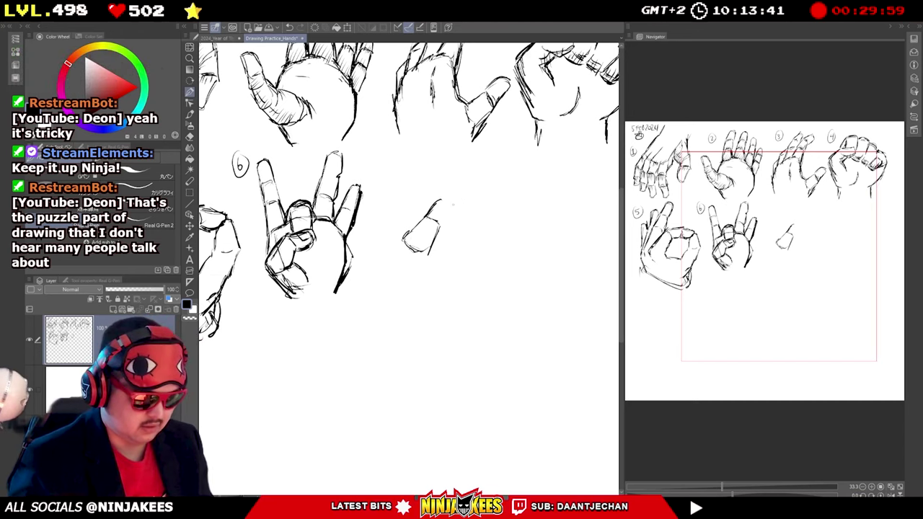
pyautogui.moveTo(437, 206)
pyautogui.mouseDown()
pyautogui.moveTo(450, 202)
pyautogui.moveTo(441, 233)
pyautogui.mouseUp()
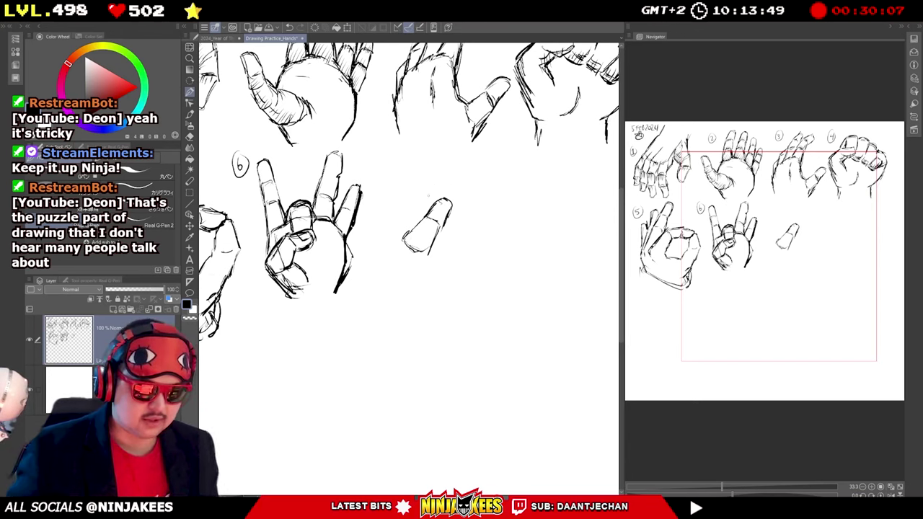
# Rough in the palm with light strokes around the thumb, from the knuckle line down both sides to the wrist.
pyautogui.moveTo(411, 195)
pyautogui.mouseDown()
pyautogui.moveTo(390, 204)
pyautogui.moveTo(415, 189)
pyautogui.mouseUp()
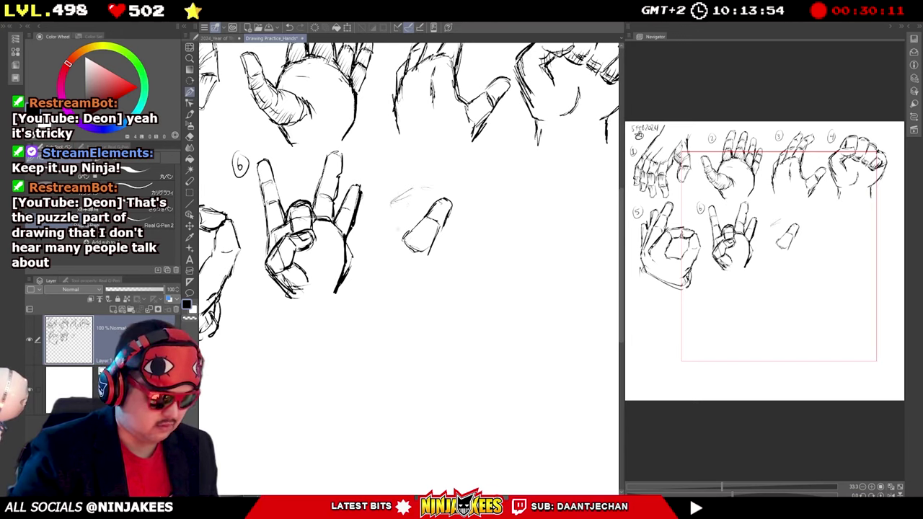
pyautogui.moveTo(390, 203)
pyautogui.mouseDown()
pyautogui.moveTo(389, 235)
pyautogui.moveTo(405, 271)
pyautogui.moveTo(393, 260)
pyautogui.moveTo(400, 272)
pyautogui.moveTo(392, 282)
pyautogui.mouseUp()
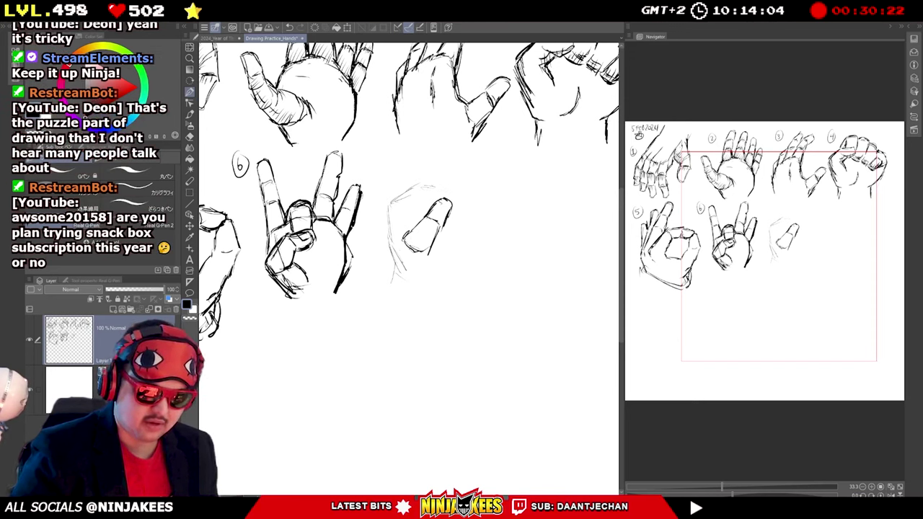
pyautogui.moveTo(435, 187); pyautogui.dragTo(464, 191)
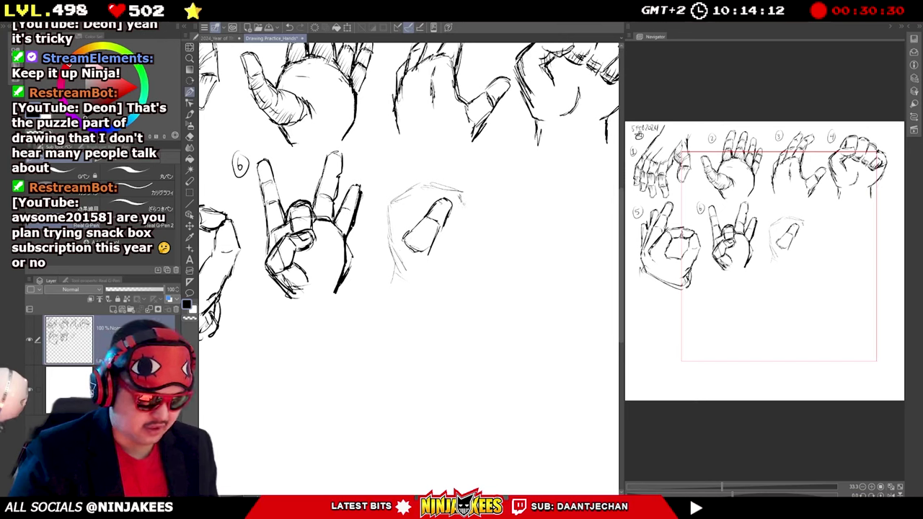
pyautogui.moveTo(462, 198); pyautogui.dragTo(467, 243)
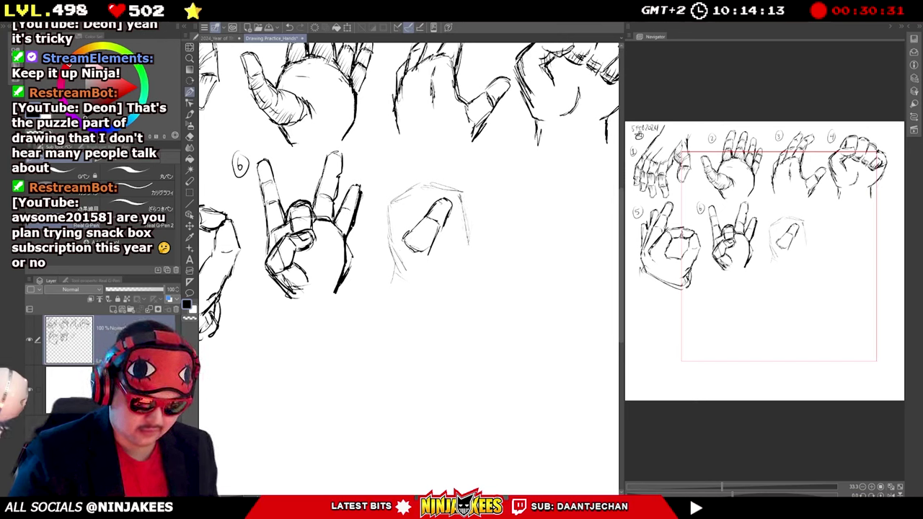
pyautogui.moveTo(467, 242); pyautogui.dragTo(451, 276)
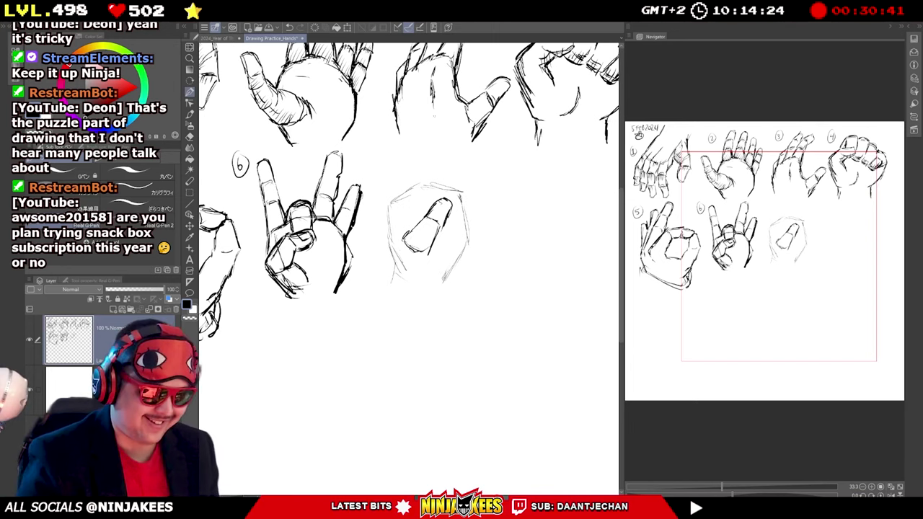
# Draw the folded ring finger above the thumb tip, with a heavy dark contour over its bend.
pyautogui.moveTo(426, 183); pyautogui.dragTo(436, 173)
pyautogui.moveTo(426, 182); pyautogui.dragTo(440, 166)
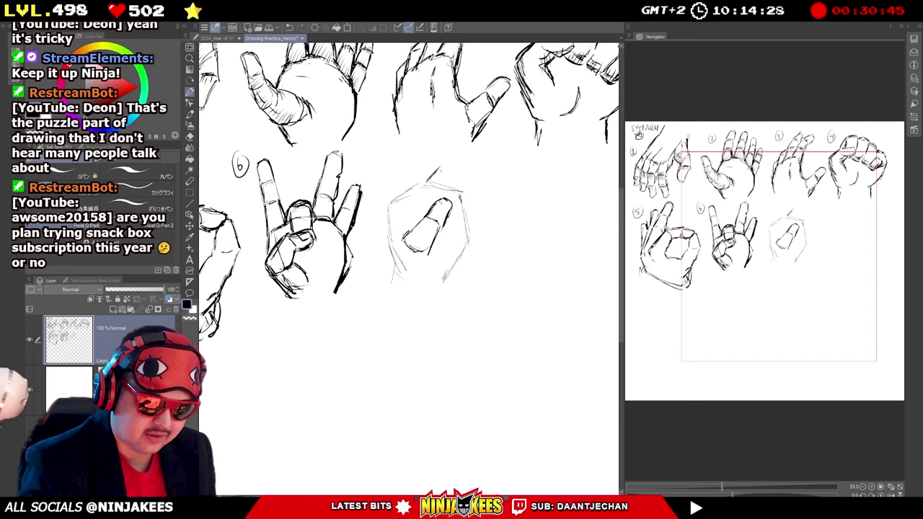
pyautogui.moveTo(438, 183)
pyautogui.mouseDown()
pyautogui.moveTo(439, 193)
pyautogui.moveTo(458, 172)
pyautogui.moveTo(462, 197)
pyautogui.mouseUp()
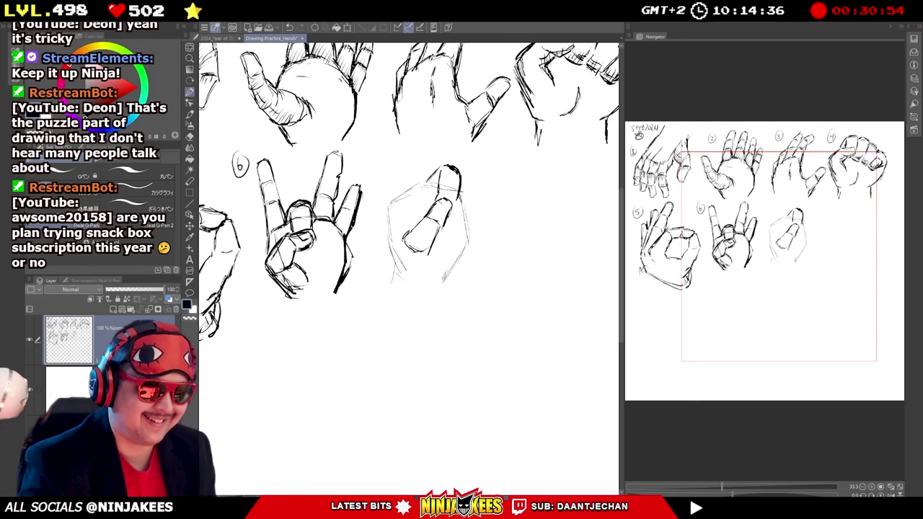
pyautogui.moveTo(439, 170)
pyautogui.mouseDown()
pyautogui.moveTo(428, 182)
pyautogui.moveTo(437, 190)
pyautogui.mouseUp()
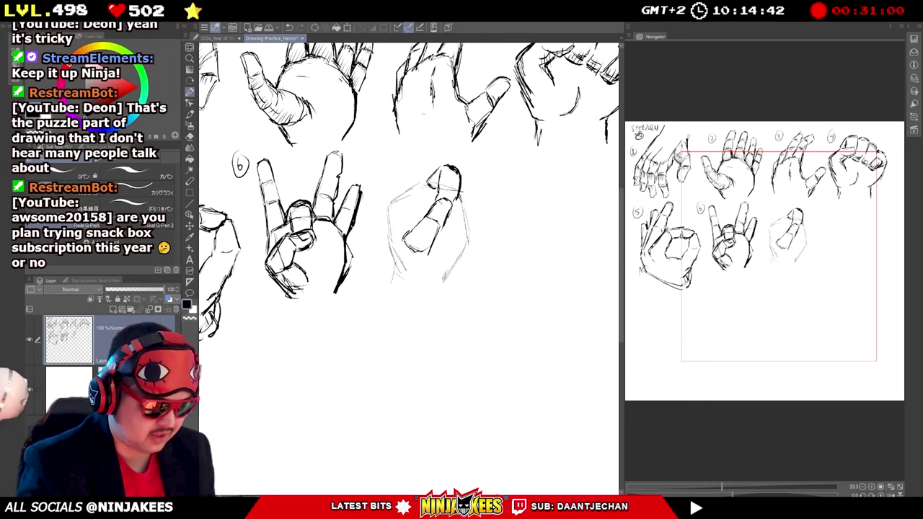
# Draw the straight middle finger pointing up from the palm beside the folded ring finger.
pyautogui.moveTo(405, 188)
pyautogui.mouseDown()
pyautogui.moveTo(420, 162)
pyautogui.moveTo(406, 192)
pyautogui.mouseUp()
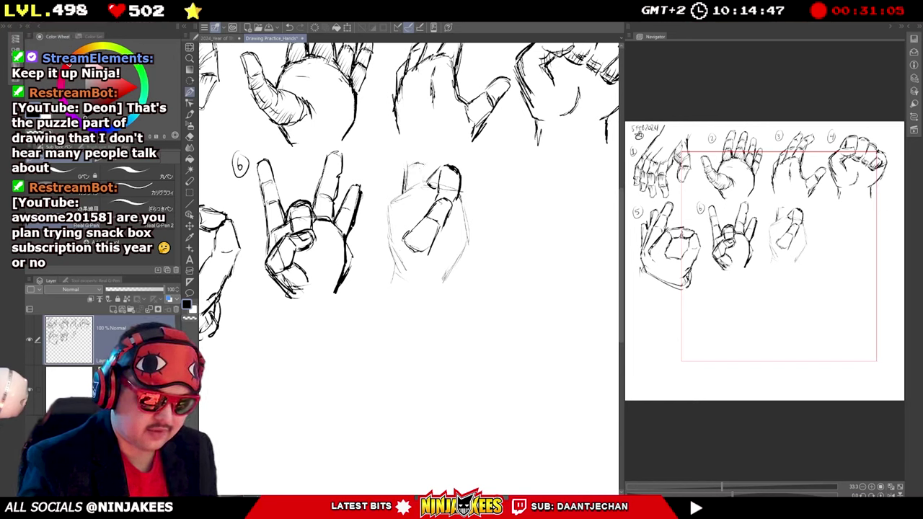
pyautogui.moveTo(409, 147); pyautogui.dragTo(408, 167)
pyautogui.moveTo(416, 118)
pyautogui.mouseDown()
pyautogui.moveTo(414, 137)
pyautogui.moveTo(429, 122)
pyautogui.moveTo(428, 183)
pyautogui.mouseUp()
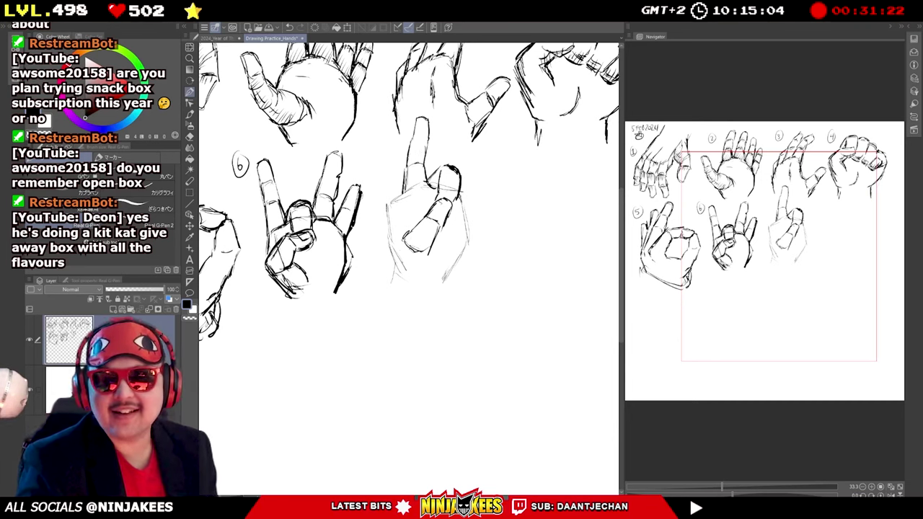
# Darken the thumb-side edge of the palm and draw the straight index finger rising above it.
pyautogui.moveTo(382, 201); pyautogui.dragTo(385, 232)
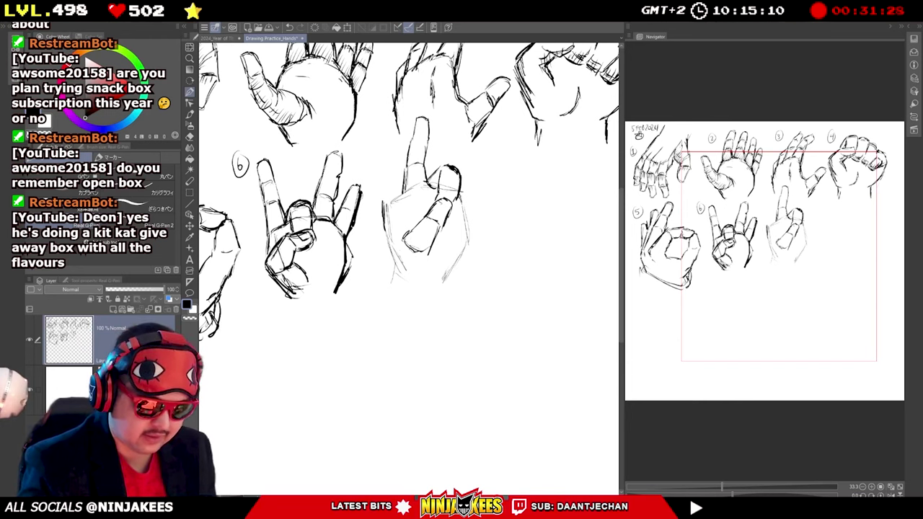
pyautogui.moveTo(386, 231); pyautogui.dragTo(405, 278)
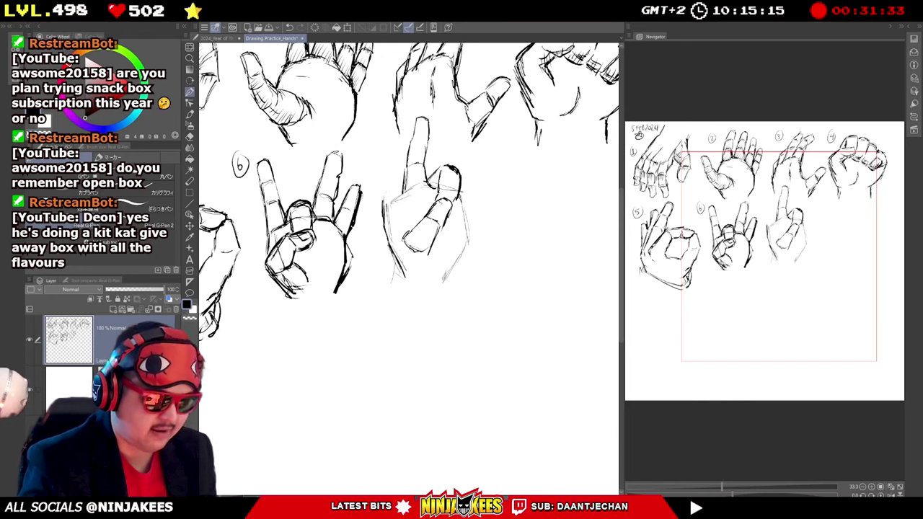
pyautogui.moveTo(383, 204); pyautogui.dragTo(381, 180)
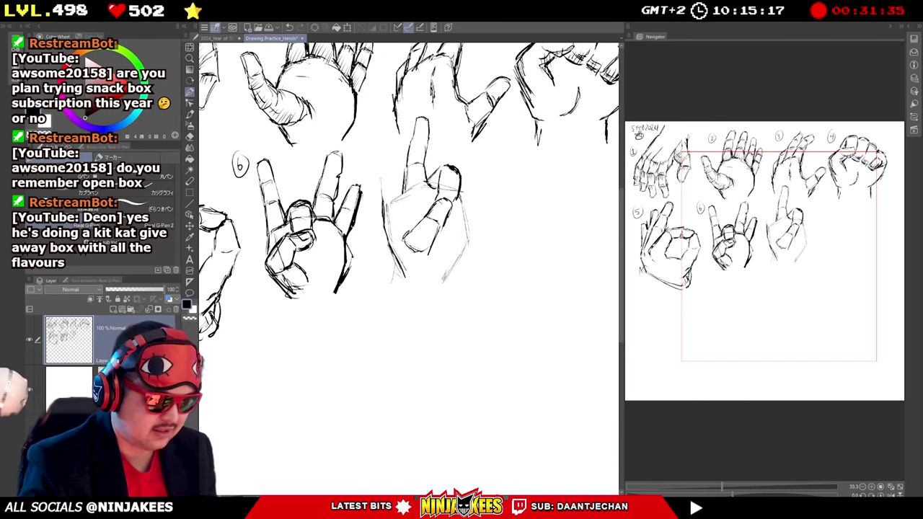
pyautogui.moveTo(380, 131)
pyautogui.mouseDown()
pyautogui.moveTo(379, 142)
pyautogui.moveTo(385, 128)
pyautogui.moveTo(393, 133)
pyautogui.moveTo(379, 152)
pyautogui.mouseUp()
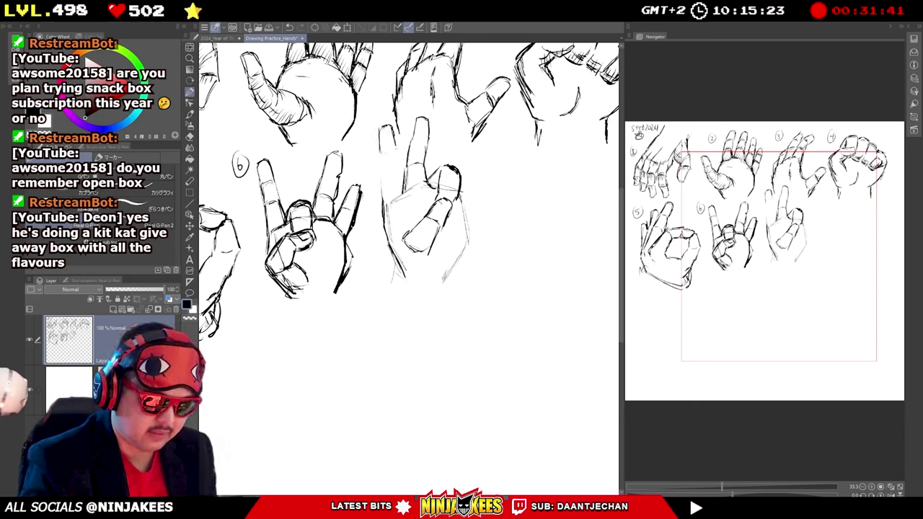
pyautogui.moveTo(394, 154); pyautogui.dragTo(405, 196)
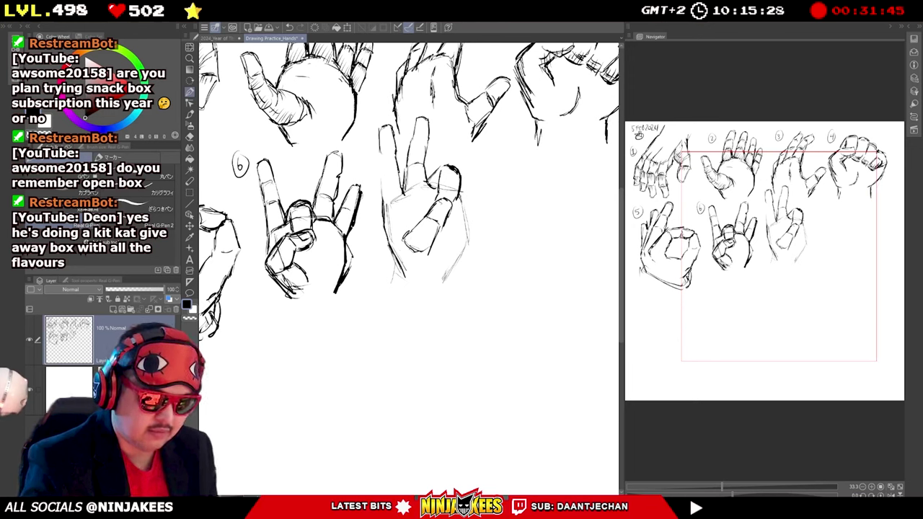
pyautogui.moveTo(379, 145); pyautogui.dragTo(381, 200)
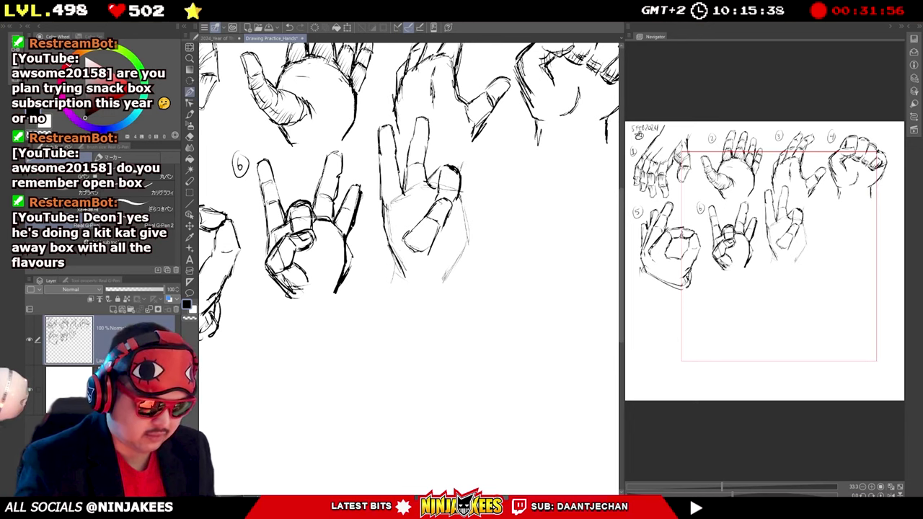
# Add the raised little finger behind the folded finger and darken the outer palm edge down to the wrist.
pyautogui.moveTo(458, 168)
pyautogui.mouseDown()
pyautogui.moveTo(469, 148)
pyautogui.moveTo(461, 167)
pyautogui.mouseUp()
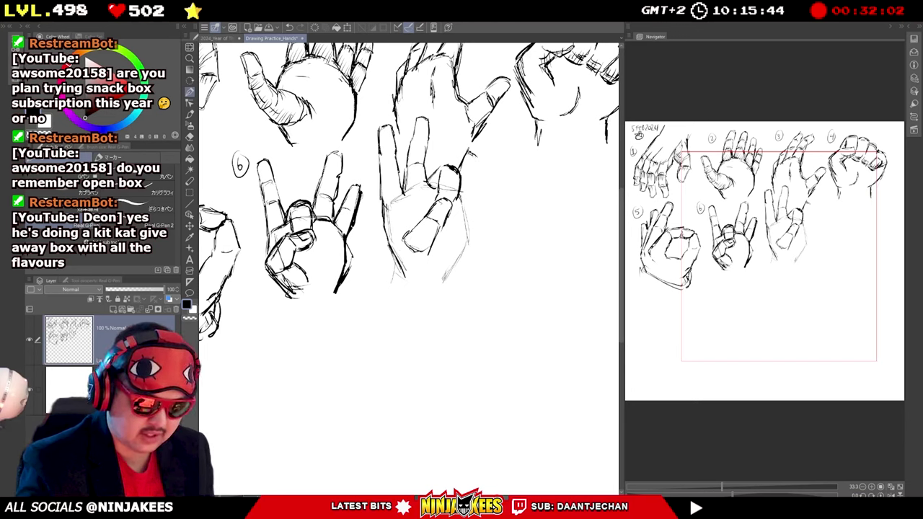
pyautogui.moveTo(475, 163); pyautogui.dragTo(471, 176)
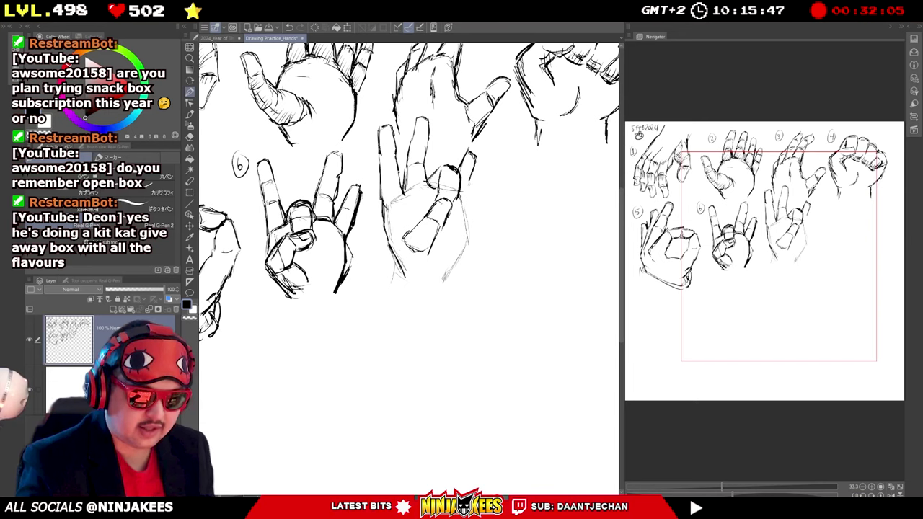
pyautogui.moveTo(469, 179); pyautogui.dragTo(463, 205)
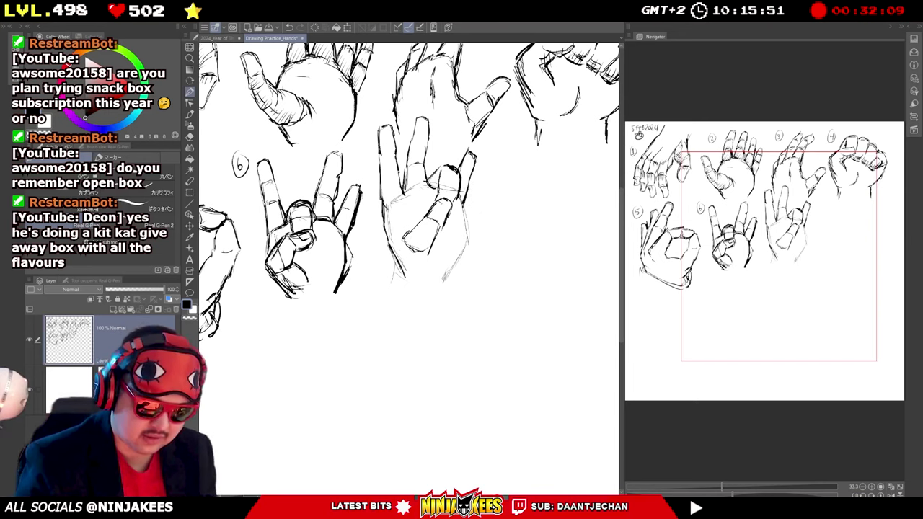
pyautogui.moveTo(461, 203)
pyautogui.mouseDown()
pyautogui.moveTo(465, 242)
pyautogui.moveTo(442, 285)
pyautogui.mouseUp()
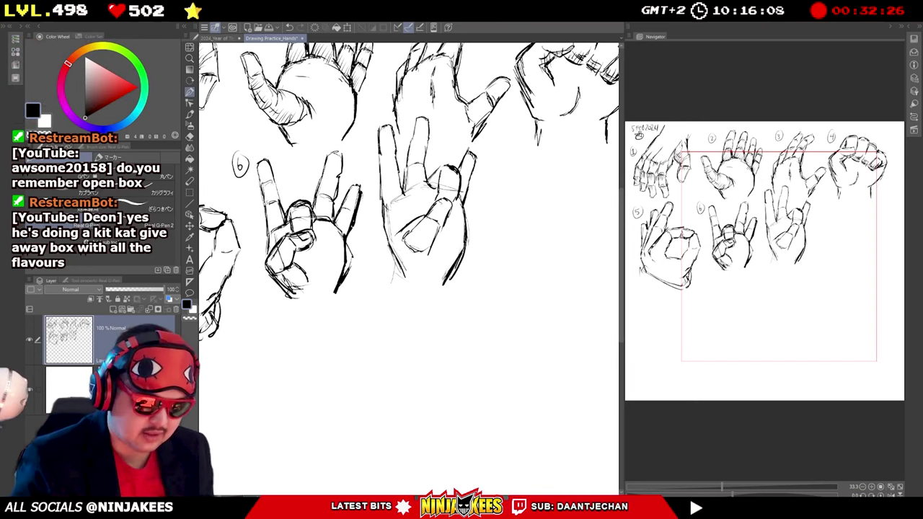
# Reinforce the thumb and folded ring finger with darker lines, and thicken both palm edges down to the wrist.
pyautogui.moveTo(398, 233)
pyautogui.mouseDown()
pyautogui.moveTo(446, 200)
pyautogui.moveTo(425, 252)
pyautogui.moveTo(412, 260)
pyautogui.moveTo(394, 242)
pyautogui.mouseUp()
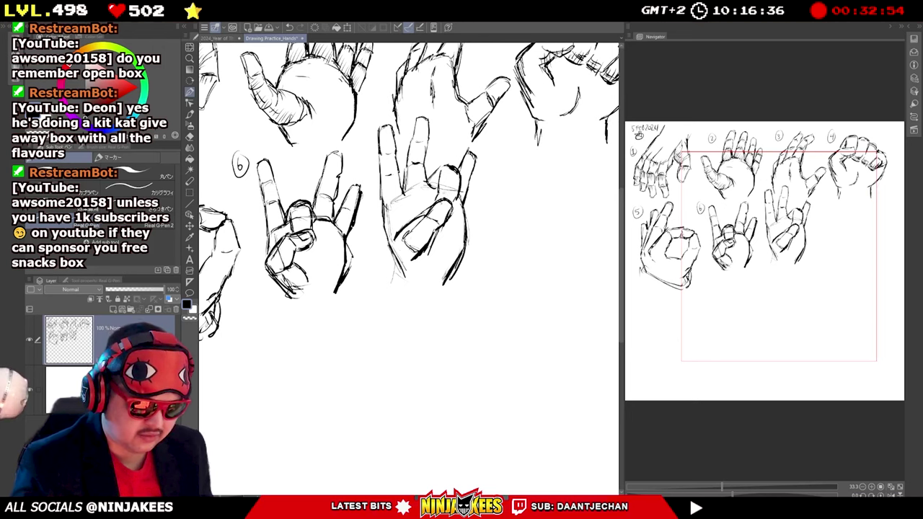
pyautogui.moveTo(442, 191)
pyautogui.mouseDown()
pyautogui.moveTo(453, 193)
pyautogui.moveTo(448, 200)
pyautogui.mouseUp()
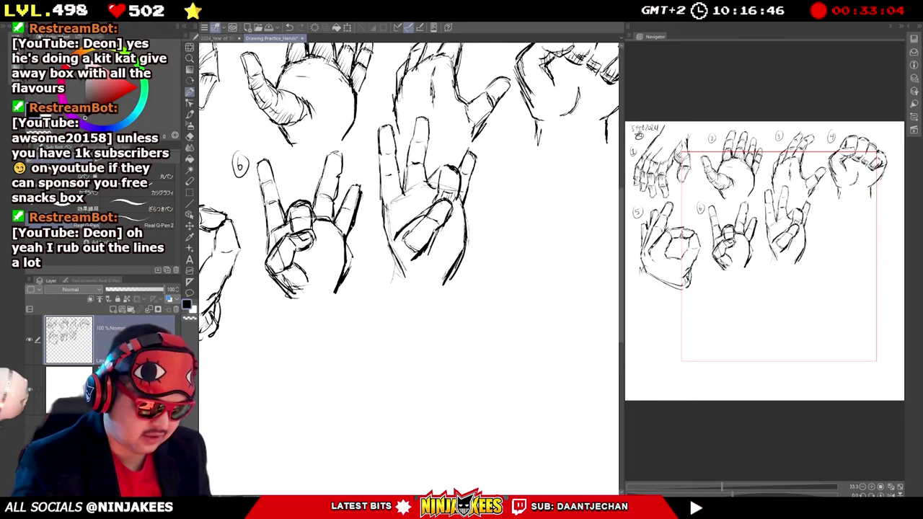
pyautogui.moveTo(382, 239); pyautogui.dragTo(395, 267)
pyautogui.moveTo(383, 244); pyautogui.dragTo(401, 288)
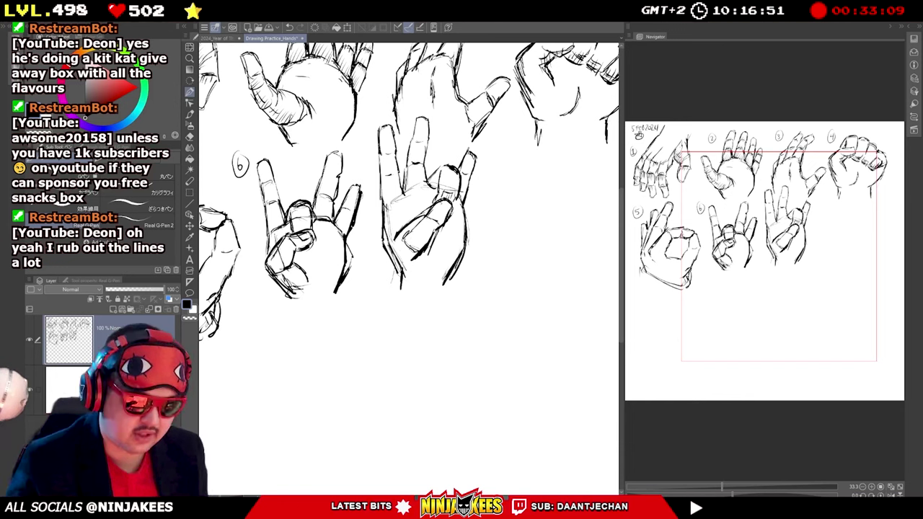
pyautogui.moveTo(457, 261); pyautogui.dragTo(455, 279)
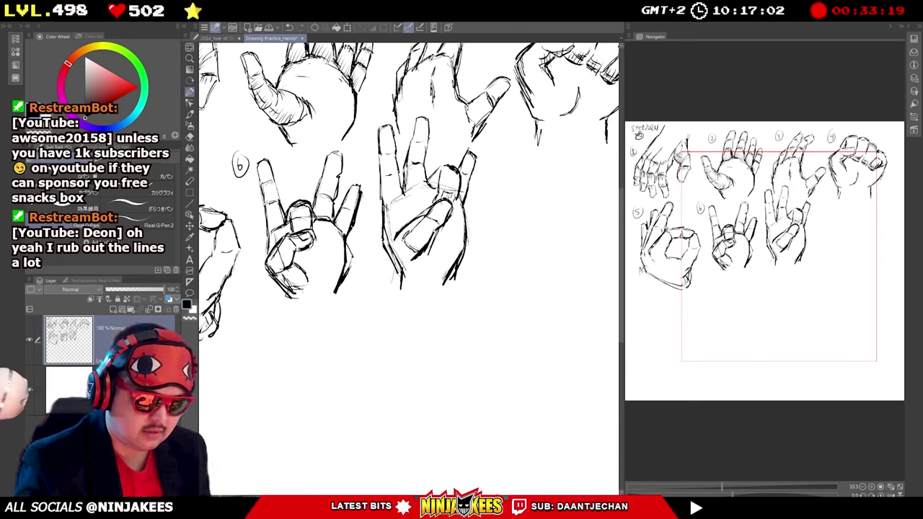
# Touch up the middle finger and thumb contours, and label the finished hand with a circled 7.
pyautogui.moveTo(413, 139)
pyautogui.mouseDown()
pyautogui.moveTo(418, 118)
pyautogui.moveTo(426, 150)
pyautogui.mouseUp()
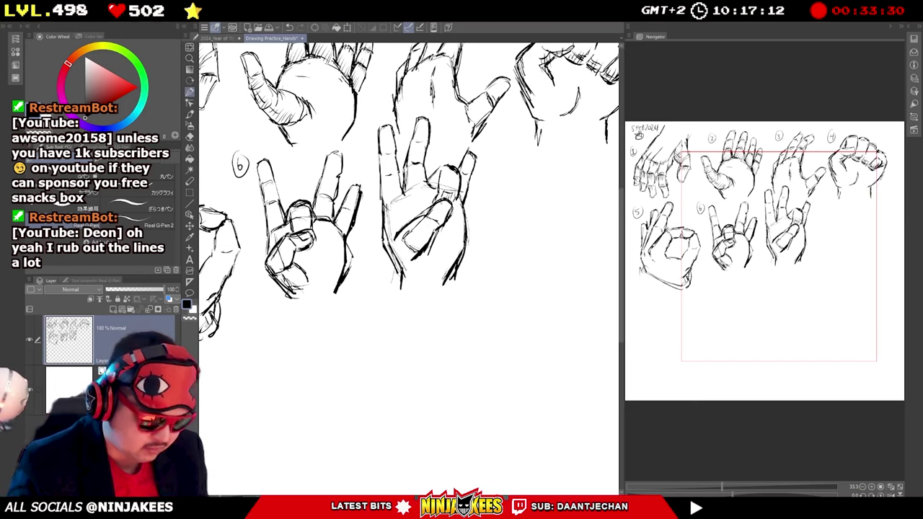
pyautogui.moveTo(424, 212)
pyautogui.mouseDown()
pyautogui.moveTo(454, 200)
pyautogui.moveTo(438, 230)
pyautogui.mouseUp()
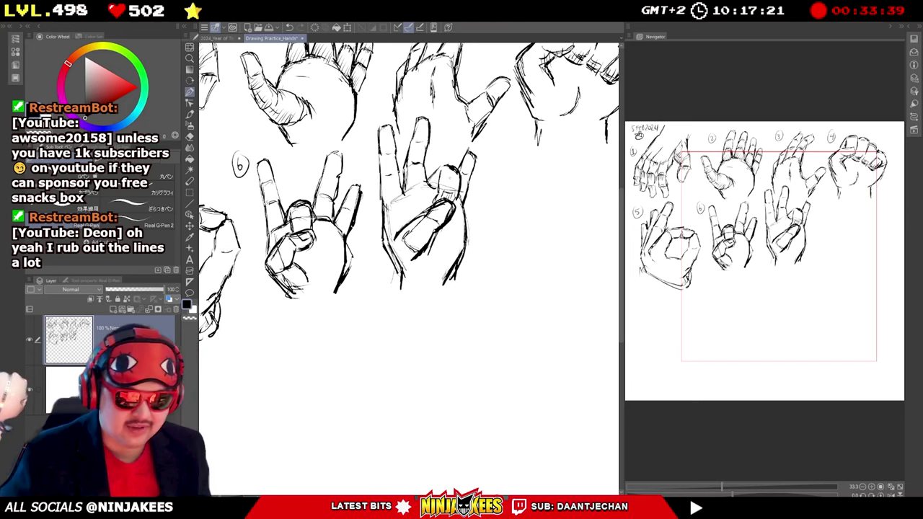
pyautogui.moveTo(356, 146)
pyautogui.mouseDown()
pyautogui.moveTo(362, 159)
pyautogui.moveTo(370, 150)
pyautogui.moveTo(363, 138)
pyautogui.mouseUp()
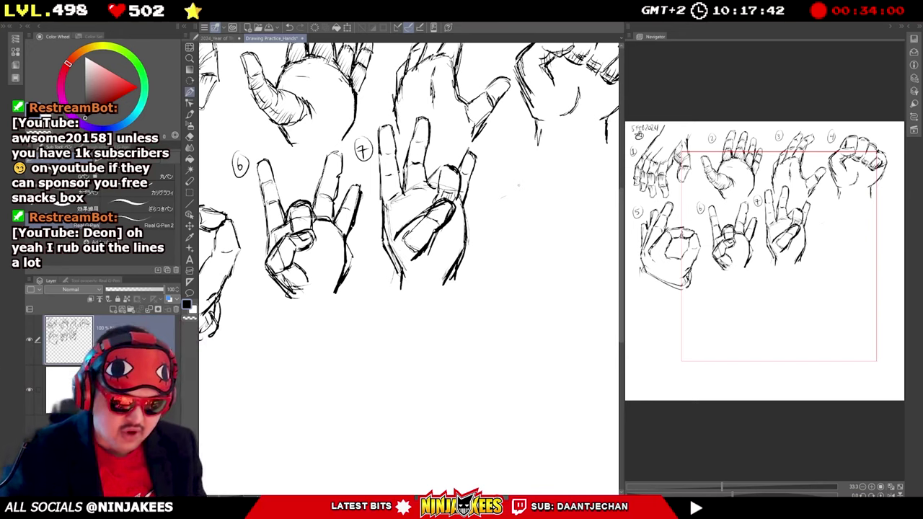
# Lightly sketch the rounded palm outline of a new hand beside sketch 7, with both sides running down toward the wrist.
pyautogui.moveTo(502, 191); pyautogui.dragTo(512, 186)
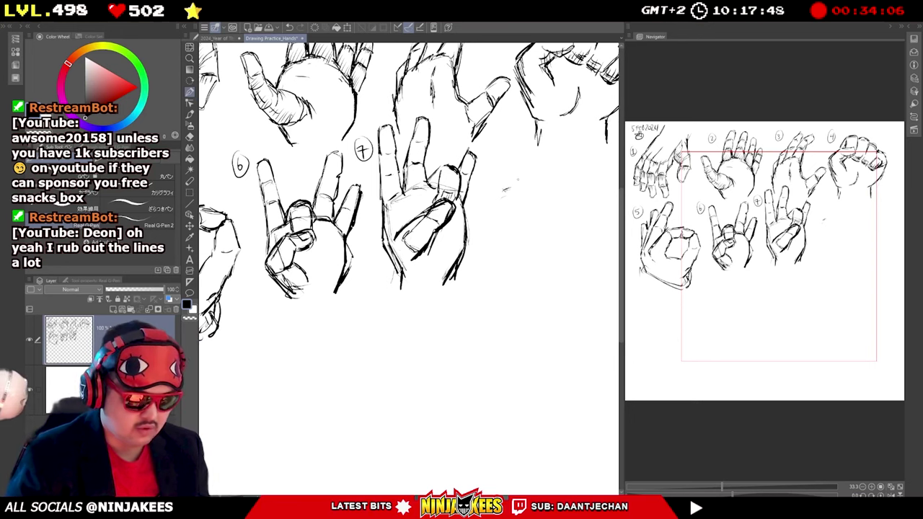
pyautogui.moveTo(501, 193)
pyautogui.mouseDown()
pyautogui.moveTo(535, 186)
pyautogui.moveTo(551, 216)
pyautogui.mouseUp()
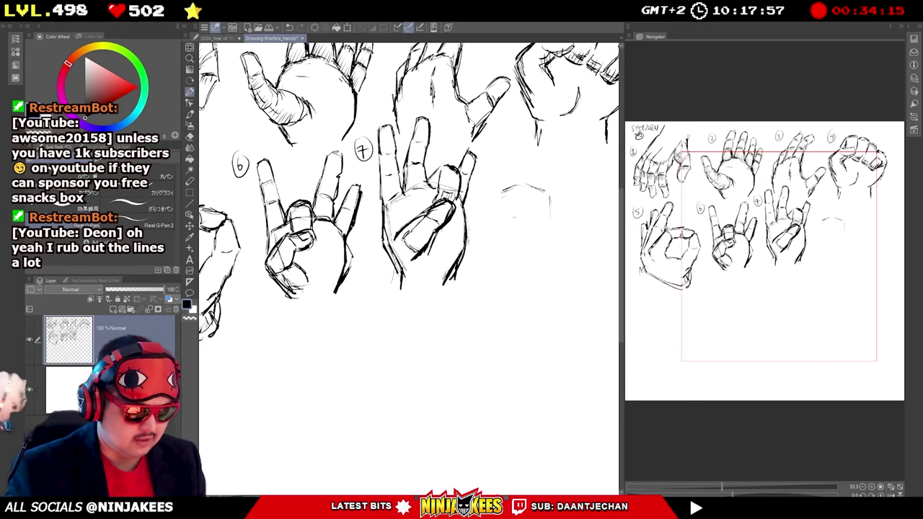
pyautogui.moveTo(497, 191); pyautogui.dragTo(494, 215)
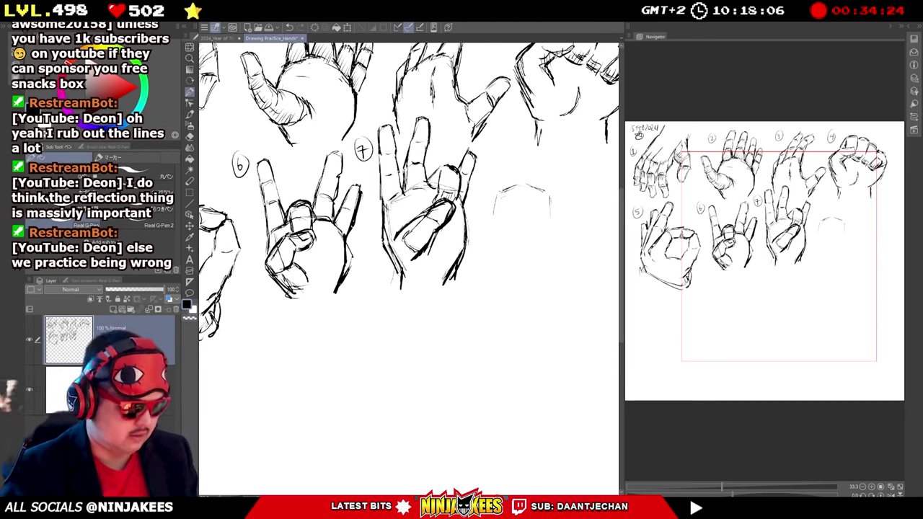
pyautogui.moveTo(495, 196); pyautogui.dragTo(492, 224)
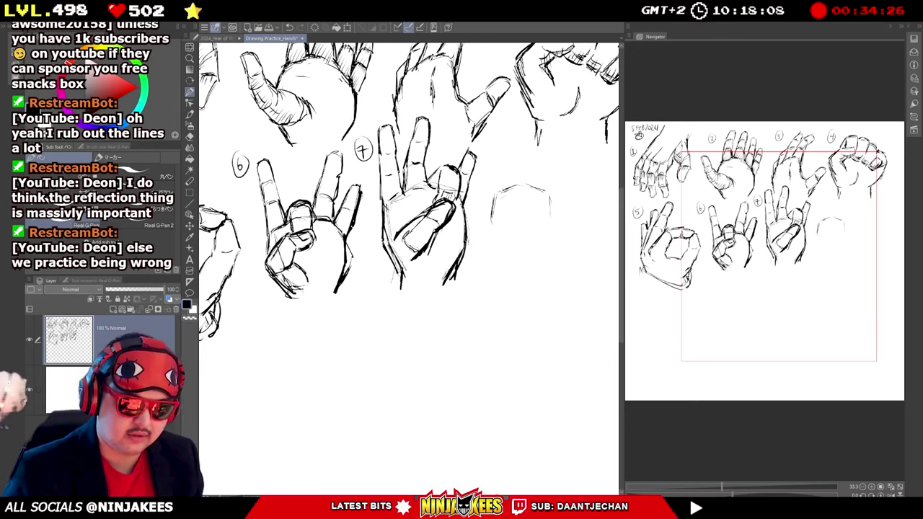
pyautogui.moveTo(550, 199); pyautogui.dragTo(554, 222)
pyautogui.moveTo(552, 211)
pyautogui.mouseDown()
pyautogui.moveTo(555, 231)
pyautogui.moveTo(540, 251)
pyautogui.mouseUp()
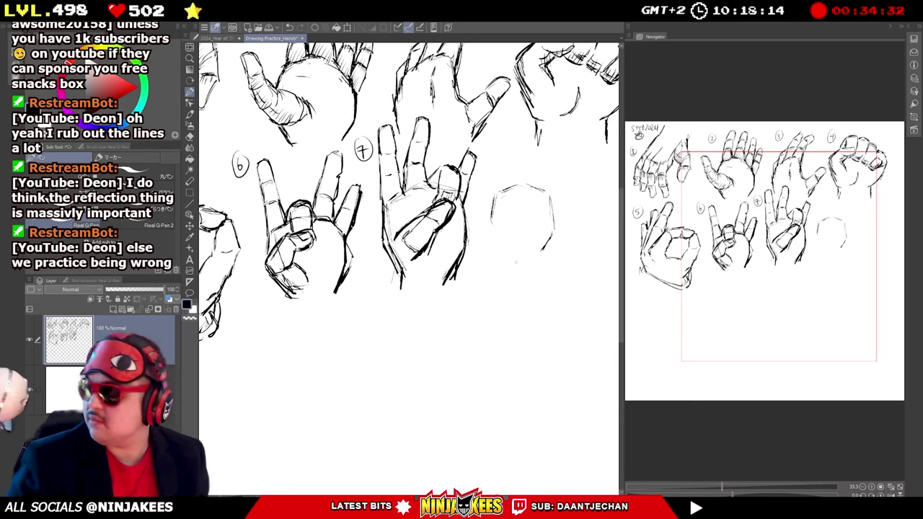
pyautogui.moveTo(492, 229)
pyautogui.mouseDown()
pyautogui.moveTo(495, 250)
pyautogui.moveTo(543, 258)
pyautogui.mouseUp()
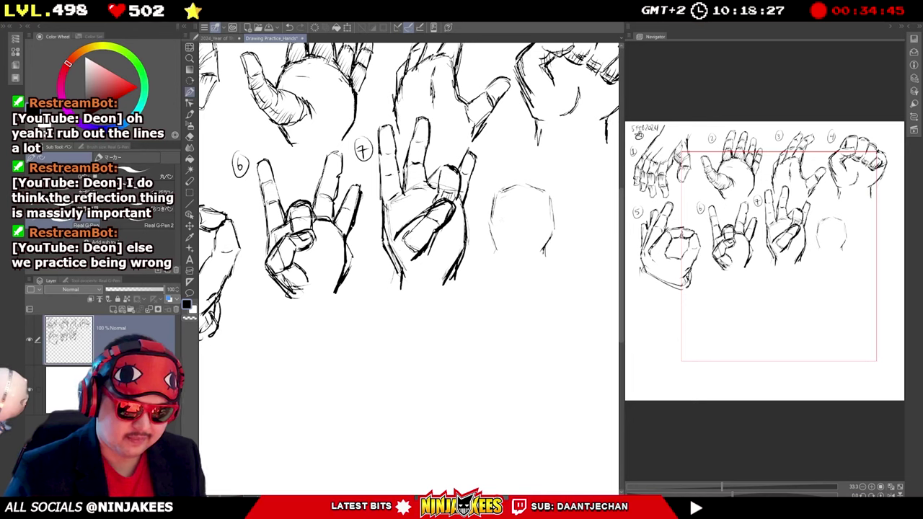
# Draw the thumb folded diagonally across the palm and the bent ring finger meeting its tip.
pyautogui.moveTo(492, 223)
pyautogui.mouseDown()
pyautogui.moveTo(509, 208)
pyautogui.moveTo(517, 215)
pyautogui.moveTo(503, 239)
pyautogui.mouseUp()
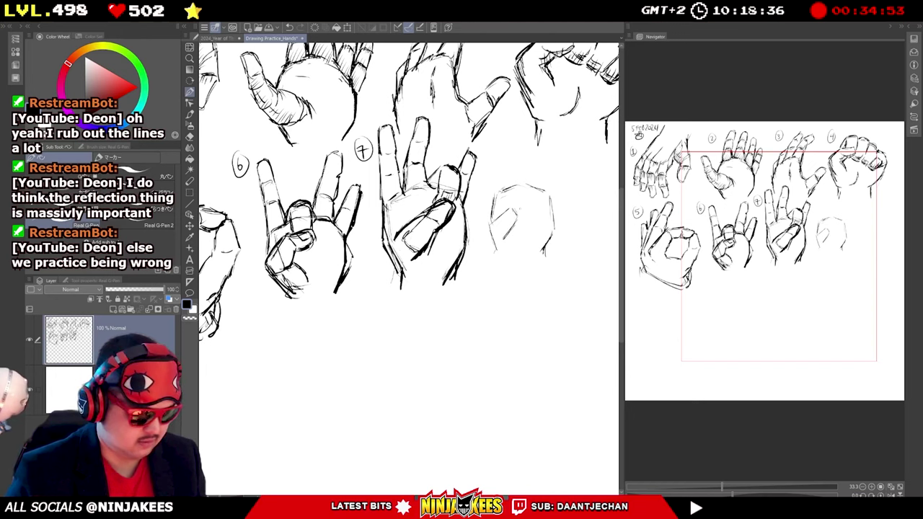
pyautogui.moveTo(513, 207); pyautogui.dragTo(530, 206)
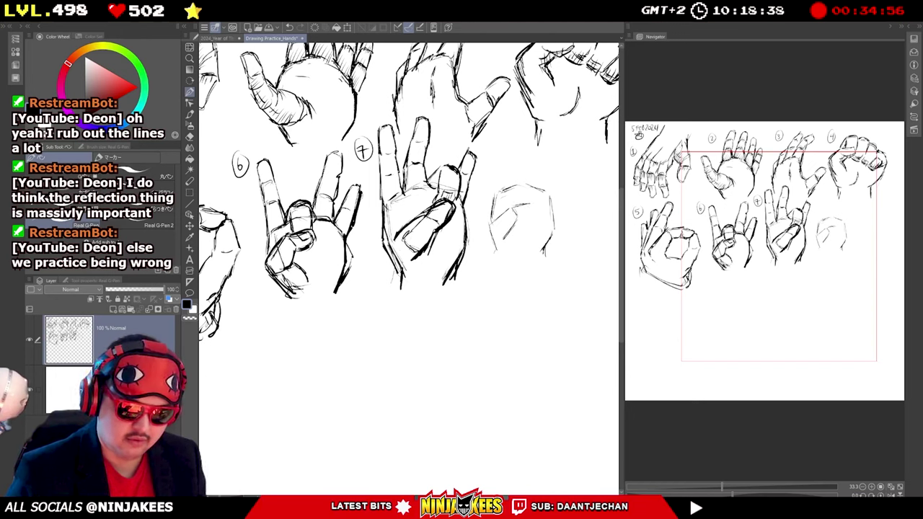
pyautogui.moveTo(516, 221); pyautogui.dragTo(535, 212)
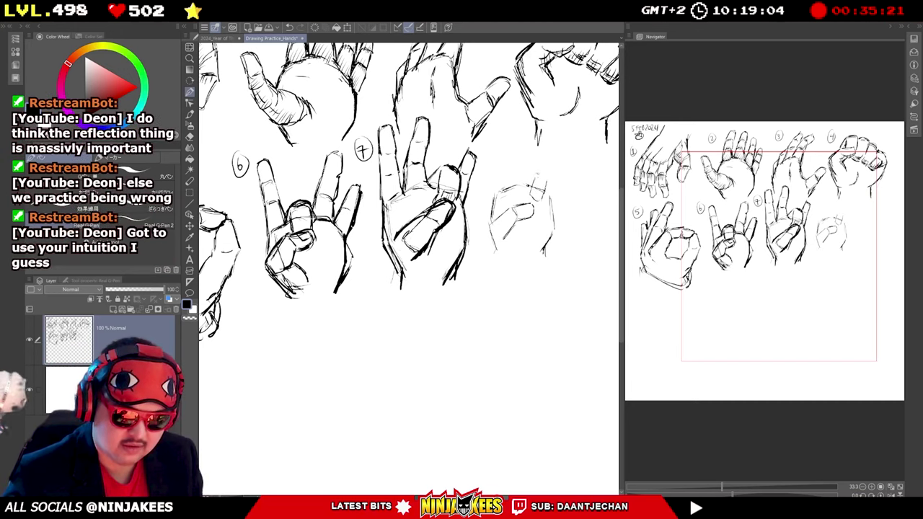
pyautogui.moveTo(538, 174); pyautogui.dragTo(547, 176)
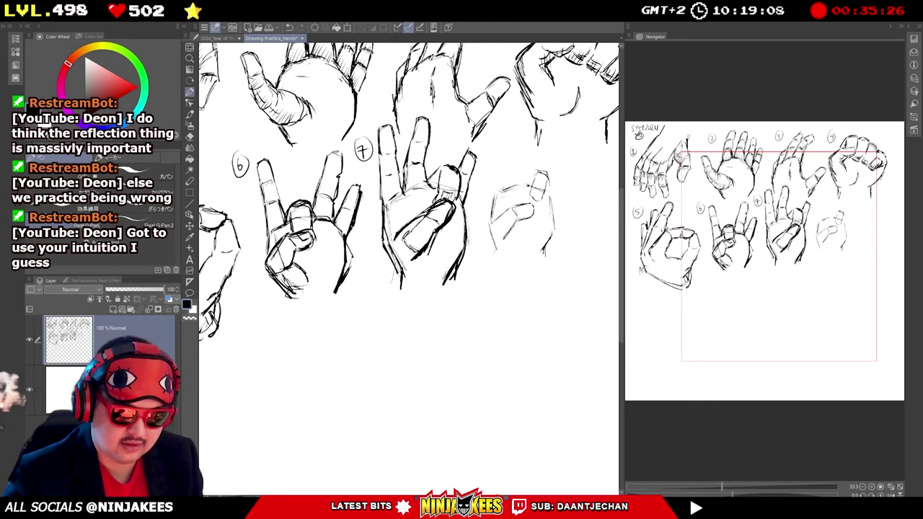
pyautogui.moveTo(535, 173); pyautogui.dragTo(530, 182)
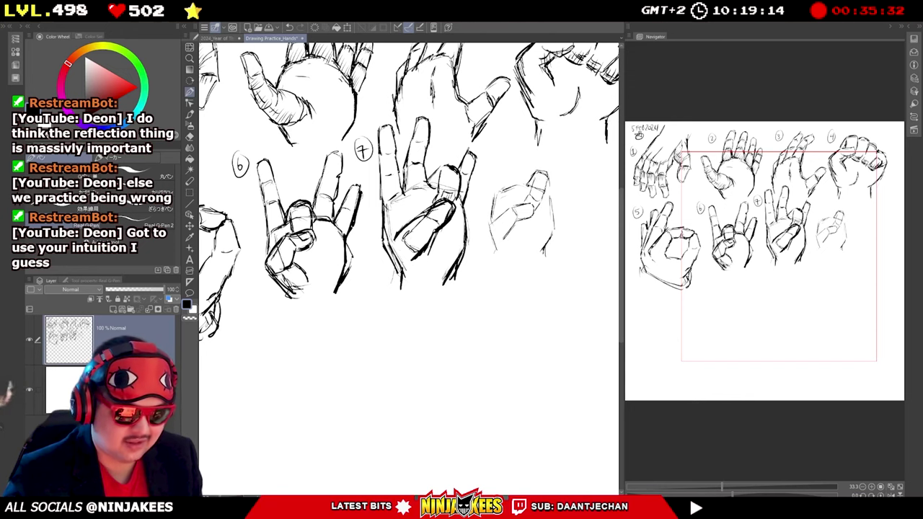
pyautogui.moveTo(548, 175); pyautogui.dragTo(544, 197)
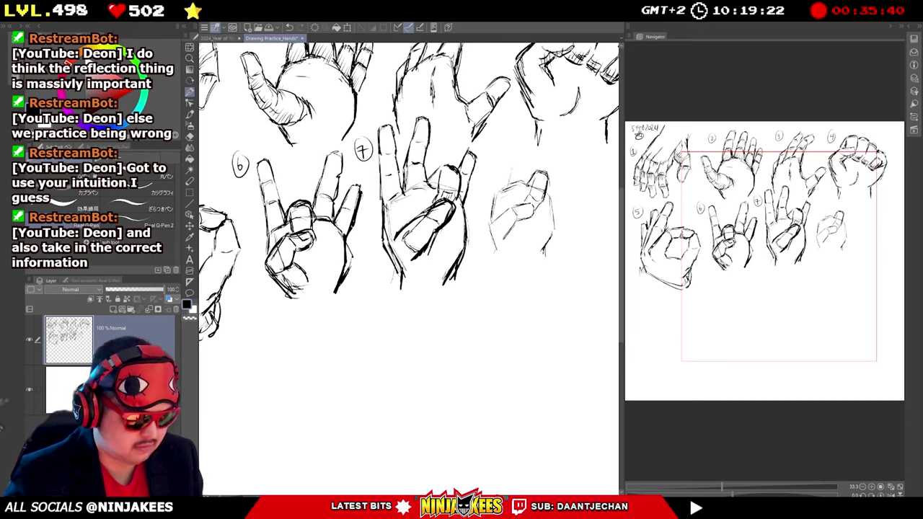
# Draw the straight middle finger rising from the palm beside the folded ring finger, and firm up its contours.
pyautogui.moveTo(510, 179)
pyautogui.mouseDown()
pyautogui.moveTo(514, 164)
pyautogui.moveTo(527, 168)
pyautogui.mouseUp()
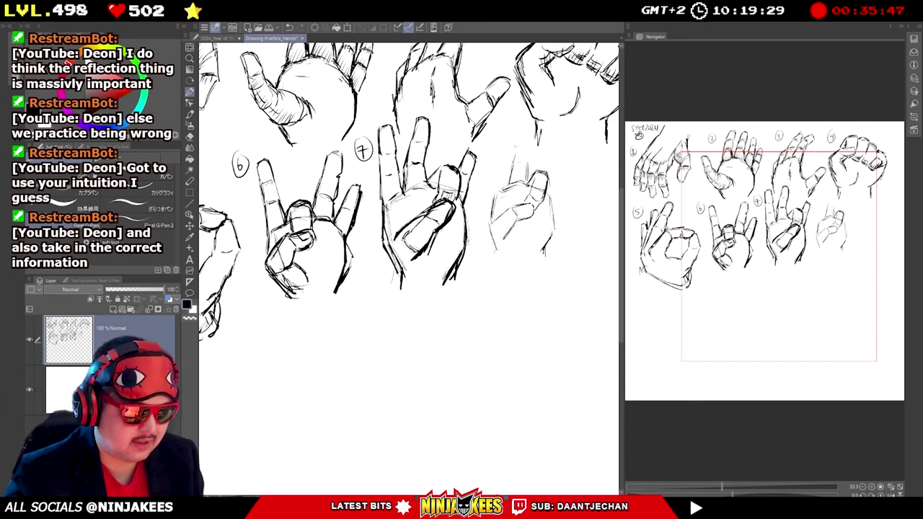
pyautogui.moveTo(512, 159); pyautogui.dragTo(522, 142)
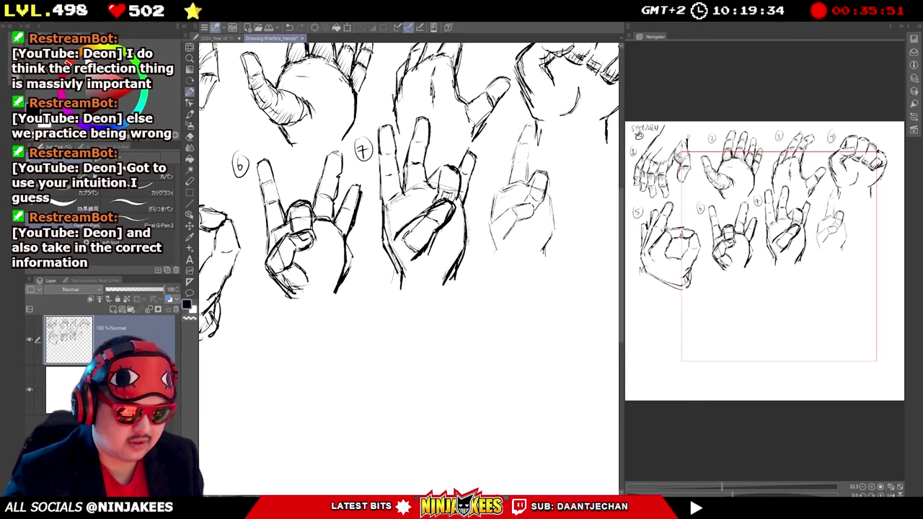
pyautogui.moveTo(533, 128)
pyautogui.mouseDown()
pyautogui.moveTo(529, 147)
pyautogui.moveTo(514, 150)
pyautogui.moveTo(531, 143)
pyautogui.moveTo(527, 180)
pyautogui.mouseUp()
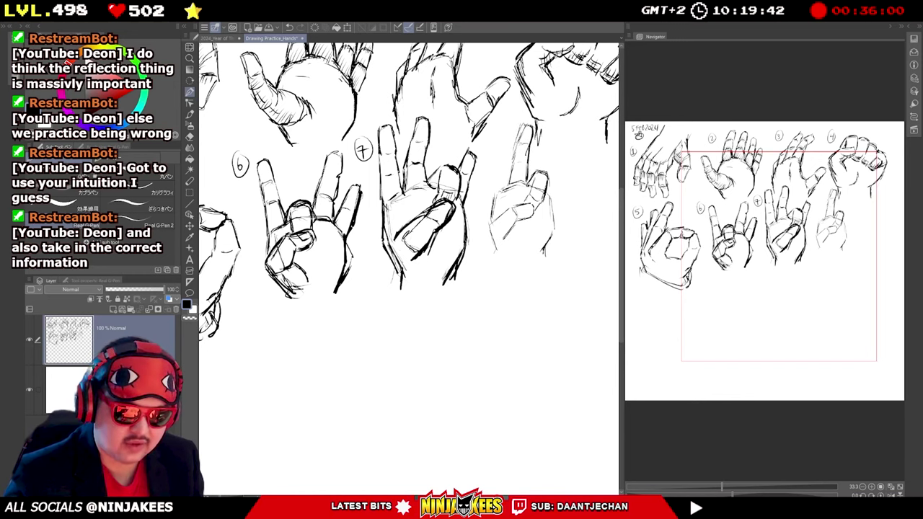
pyautogui.moveTo(515, 145); pyautogui.dragTo(509, 183)
pyautogui.moveTo(521, 126); pyautogui.dragTo(514, 148)
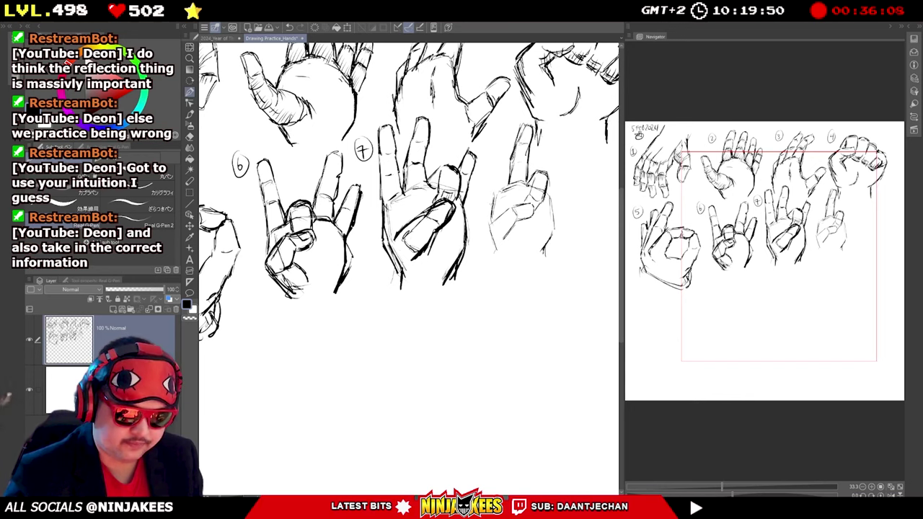
# Draw the raised index finger beside the middle finger and darken the thumb-side edge of the palm.
pyautogui.moveTo(491, 205); pyautogui.dragTo(488, 219)
pyautogui.moveTo(493, 166)
pyautogui.mouseDown()
pyautogui.moveTo(491, 188)
pyautogui.moveTo(504, 160)
pyautogui.moveTo(507, 183)
pyautogui.mouseUp()
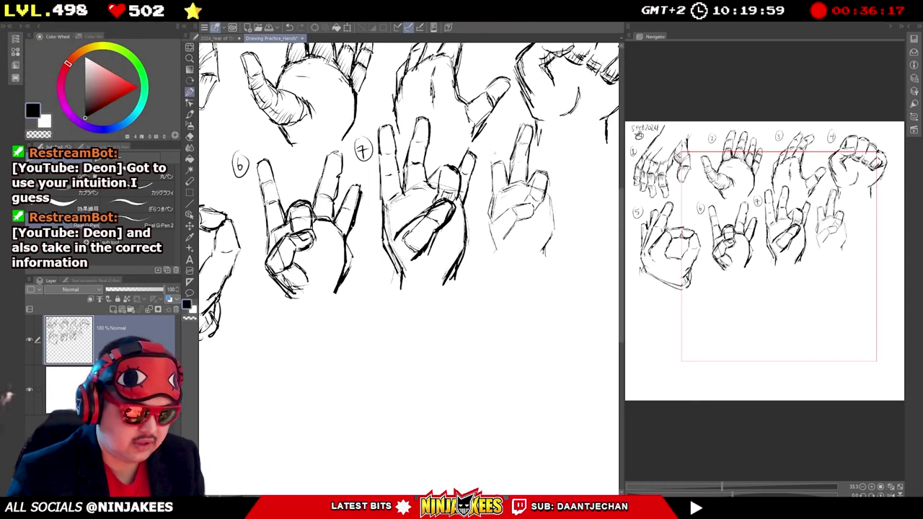
pyautogui.moveTo(491, 164)
pyautogui.mouseDown()
pyautogui.moveTo(492, 146)
pyautogui.moveTo(502, 145)
pyautogui.moveTo(495, 125)
pyautogui.mouseUp()
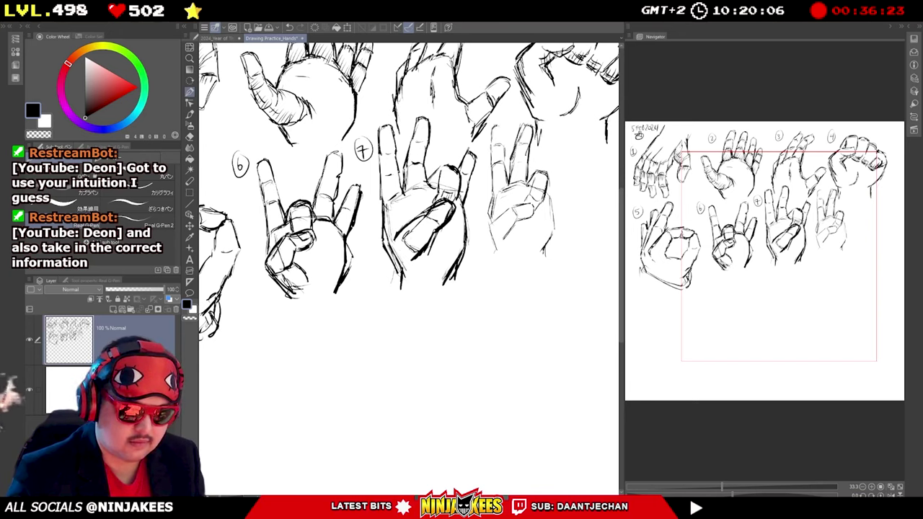
pyautogui.moveTo(502, 127); pyautogui.dragTo(504, 143)
pyautogui.moveTo(501, 131); pyautogui.dragTo(504, 155)
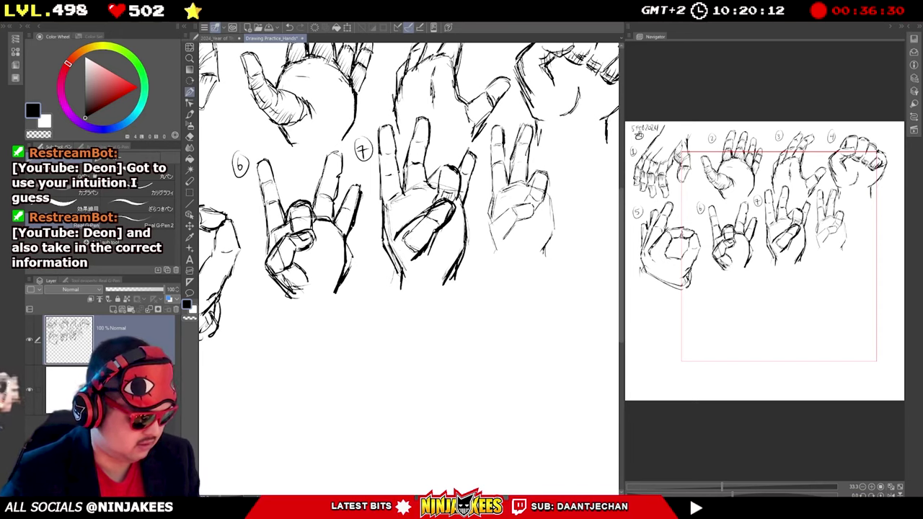
pyautogui.moveTo(490, 197); pyautogui.dragTo(494, 247)
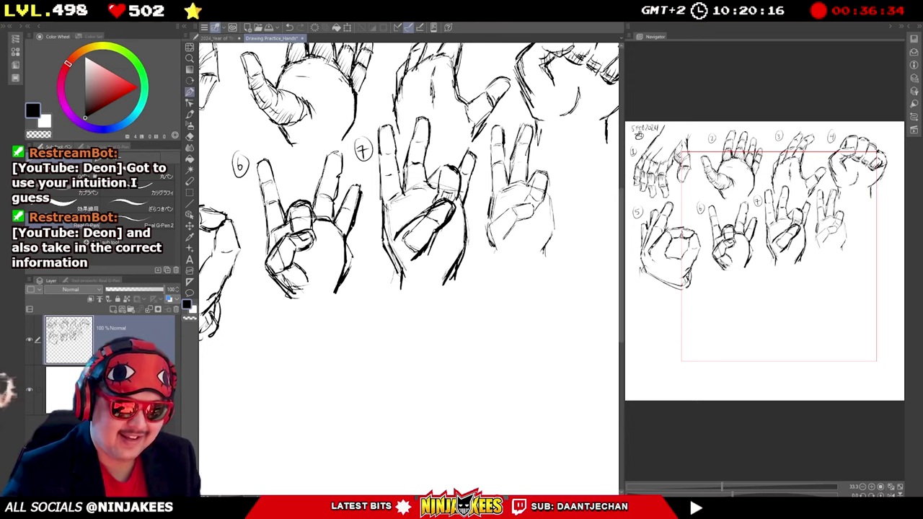
# Draw the raised little finger behind the folded ring finger and connect it to the outer palm edge.
pyautogui.moveTo(550, 193); pyautogui.dragTo(554, 208)
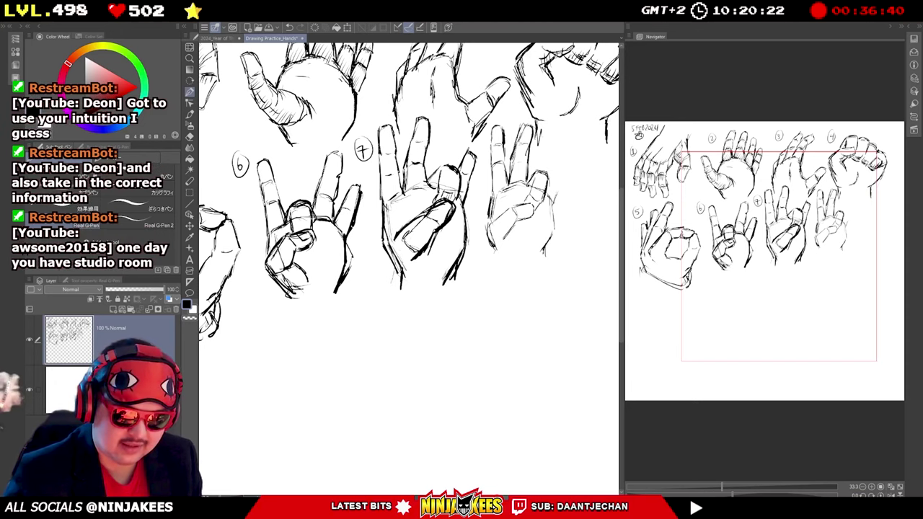
pyautogui.moveTo(558, 186); pyautogui.dragTo(552, 204)
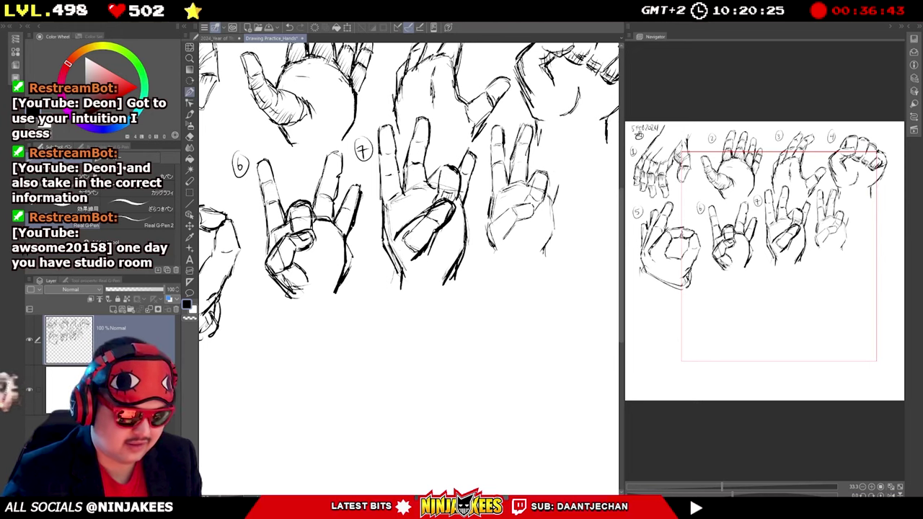
pyautogui.moveTo(560, 182); pyautogui.dragTo(555, 195)
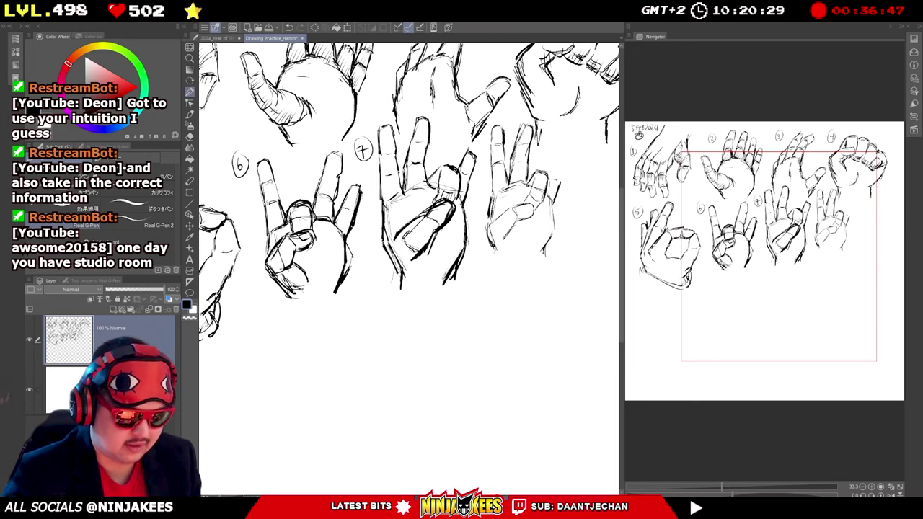
pyautogui.moveTo(548, 161); pyautogui.dragTo(549, 169)
pyautogui.moveTo(559, 147)
pyautogui.mouseDown()
pyautogui.moveTo(552, 161)
pyautogui.moveTo(560, 163)
pyautogui.mouseUp()
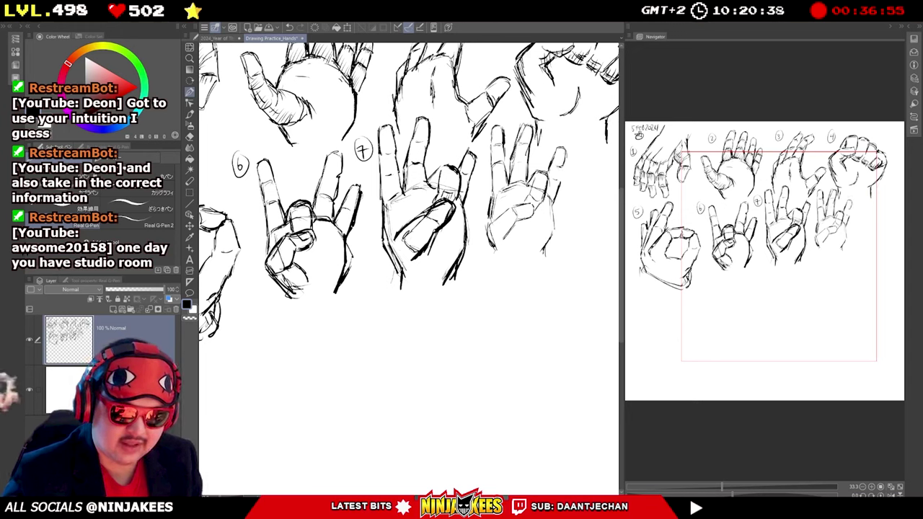
pyautogui.moveTo(564, 162); pyautogui.dragTo(548, 219)
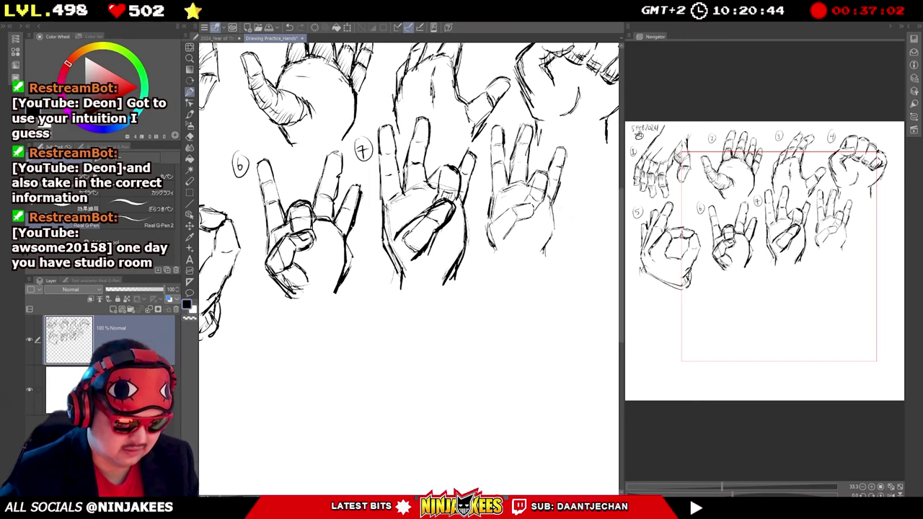
# Darken the outer palm edge down to the wrist and add the curved base of the thumb.
pyautogui.moveTo(551, 203); pyautogui.dragTo(542, 252)
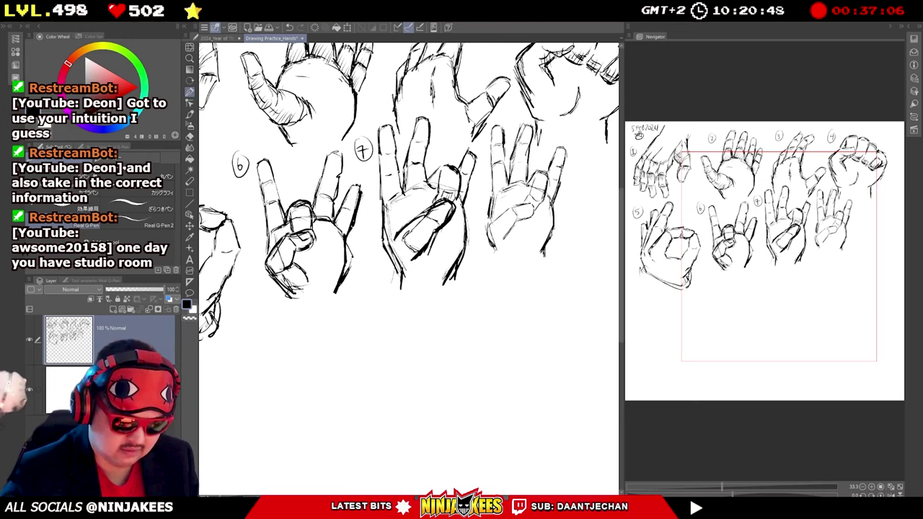
pyautogui.moveTo(501, 252); pyautogui.dragTo(516, 257)
pyautogui.moveTo(506, 210)
pyautogui.mouseDown()
pyautogui.moveTo(495, 220)
pyautogui.moveTo(490, 258)
pyautogui.moveTo(536, 263)
pyautogui.mouseUp()
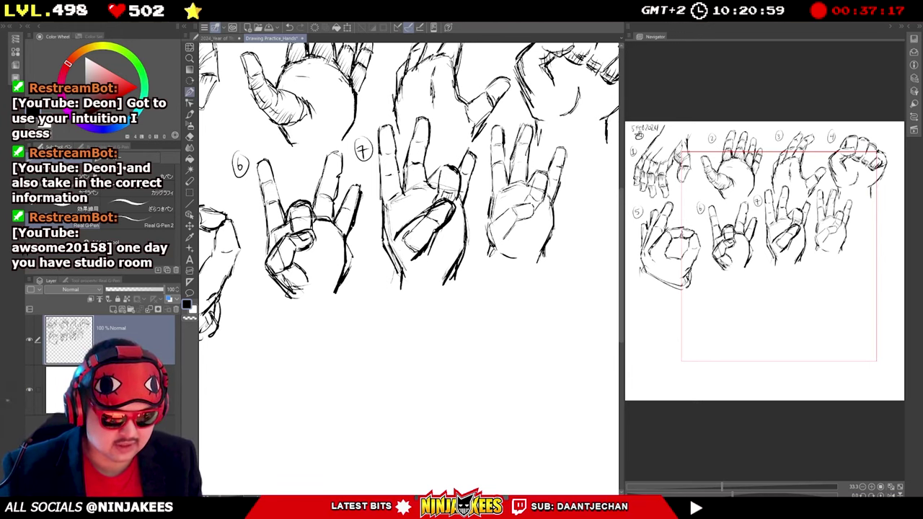
# Reinforce the folded thumb, add a short palm crease, and label the finished hand with a circled 8.
pyautogui.moveTo(506, 208)
pyautogui.mouseDown()
pyautogui.moveTo(485, 243)
pyautogui.moveTo(505, 232)
pyautogui.mouseUp()
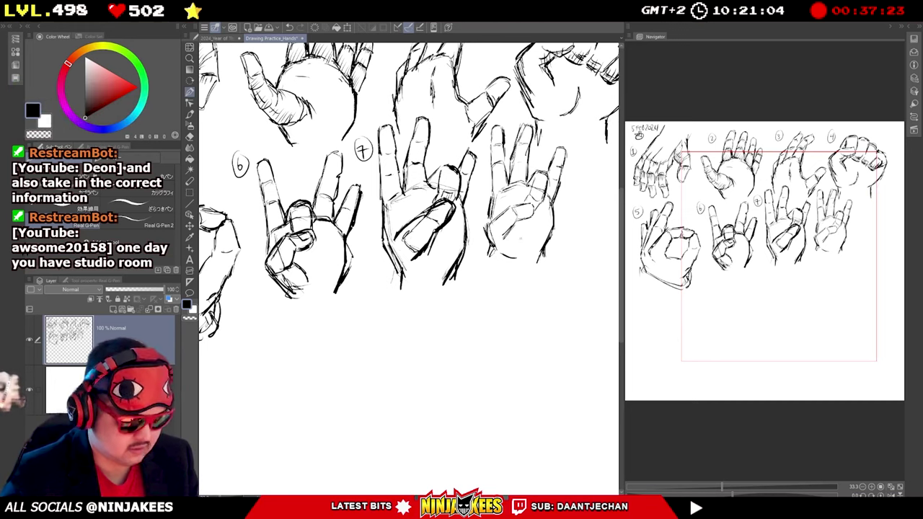
pyautogui.moveTo(519, 234); pyautogui.dragTo(522, 244)
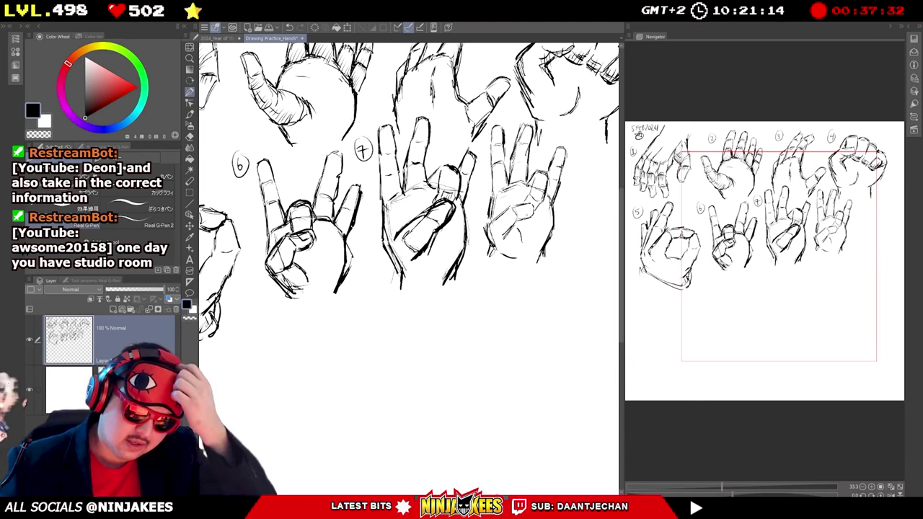
pyautogui.moveTo(566, 200); pyautogui.dragTo(516, 192)
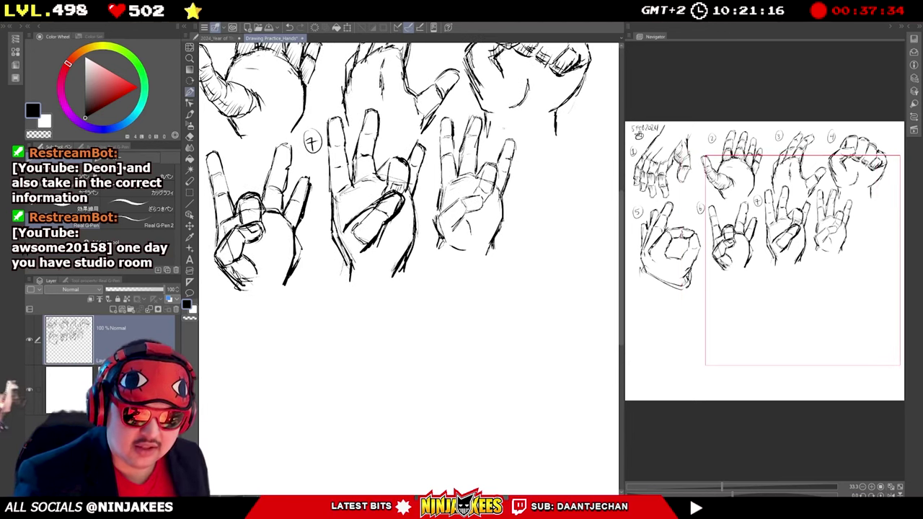
pyautogui.moveTo(500, 119)
pyautogui.mouseDown()
pyautogui.moveTo(499, 131)
pyautogui.moveTo(504, 120)
pyautogui.mouseUp()
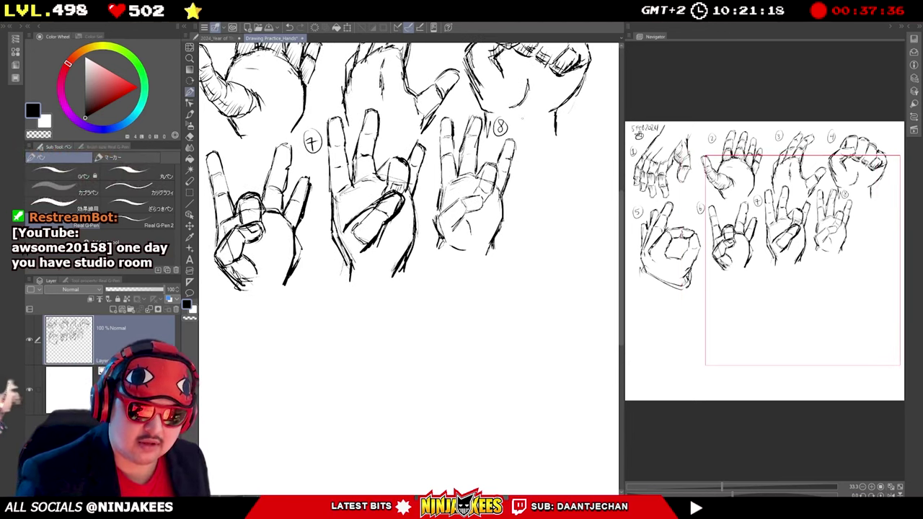
# Save the hand practice drawing.
pyautogui.moveTo(566, 188); pyautogui.dragTo(511, 221)
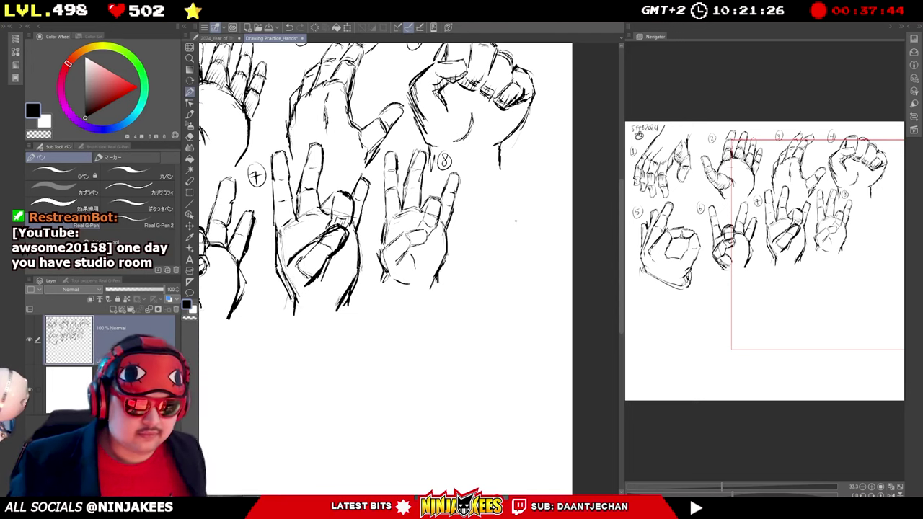
pyautogui.moveTo(520, 235)
pyautogui.mouseDown()
pyautogui.moveTo(490, 222)
pyautogui.moveTo(509, 235)
pyautogui.moveTo(514, 225)
pyautogui.mouseUp()
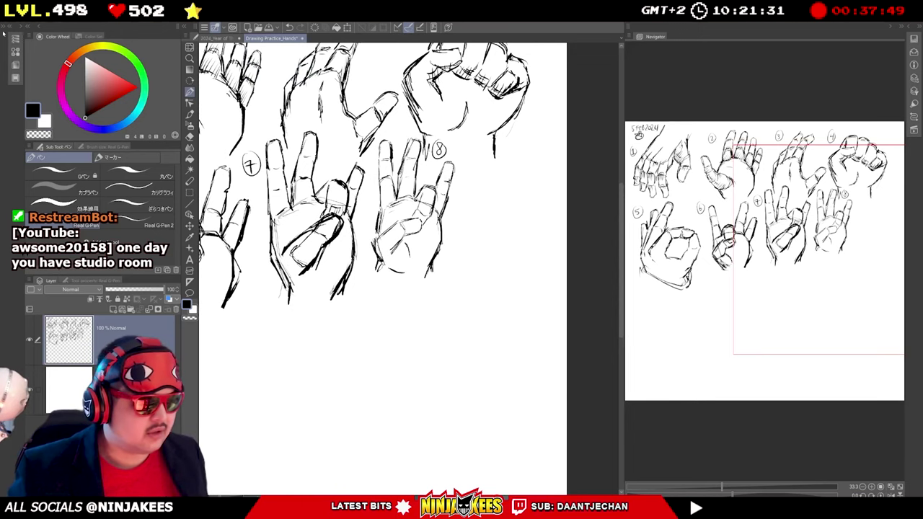
pyautogui.click(8, 20)
pyautogui.click(25, 83)
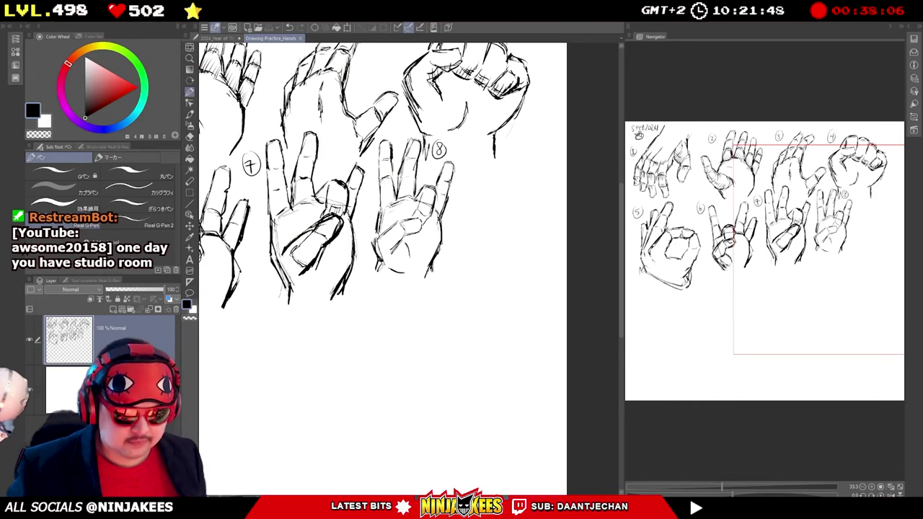
pyautogui.moveTo(480, 162); pyautogui.dragTo(479, 126)
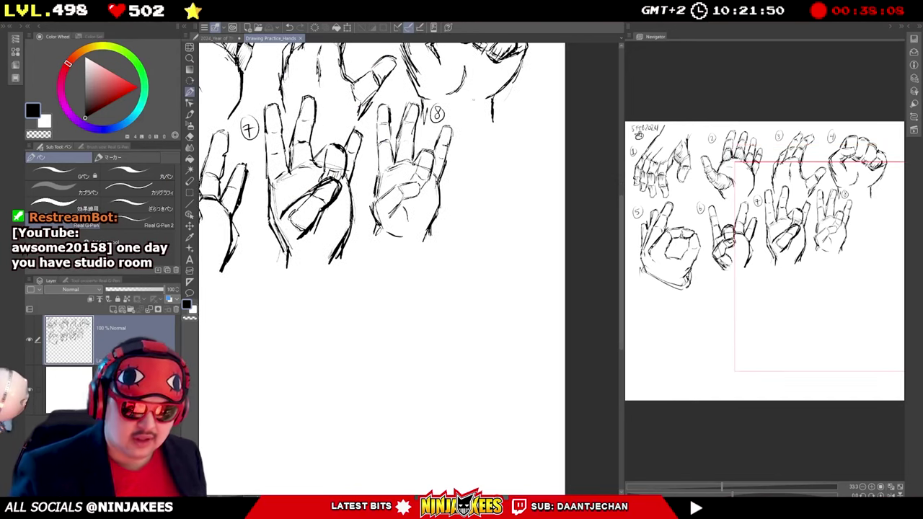
# Start a fist sketch beside hand 8 with its angular upper outline, thumb-side knuckle, and short inner fold lines.
pyautogui.moveTo(484, 165); pyautogui.dragTo(495, 126)
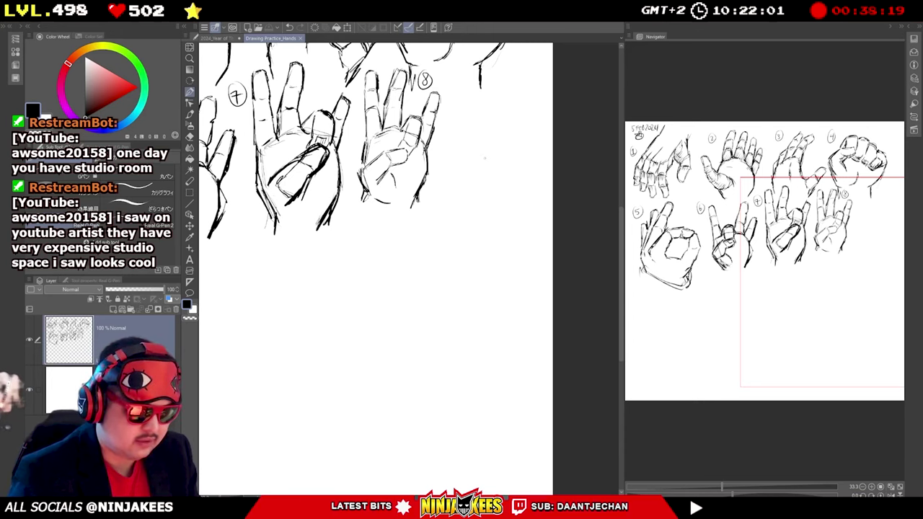
pyautogui.moveTo(482, 164)
pyautogui.mouseDown()
pyautogui.moveTo(502, 152)
pyautogui.moveTo(502, 180)
pyautogui.mouseUp()
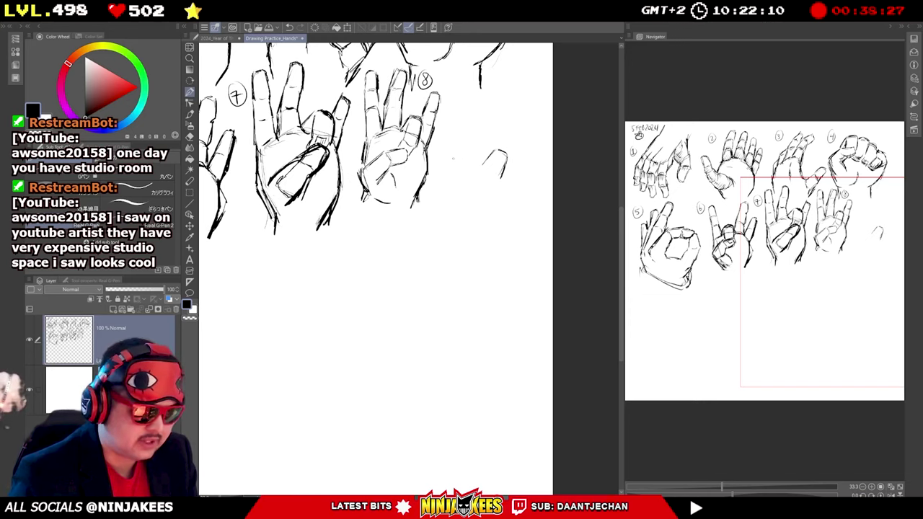
pyautogui.moveTo(445, 158); pyautogui.dragTo(470, 135)
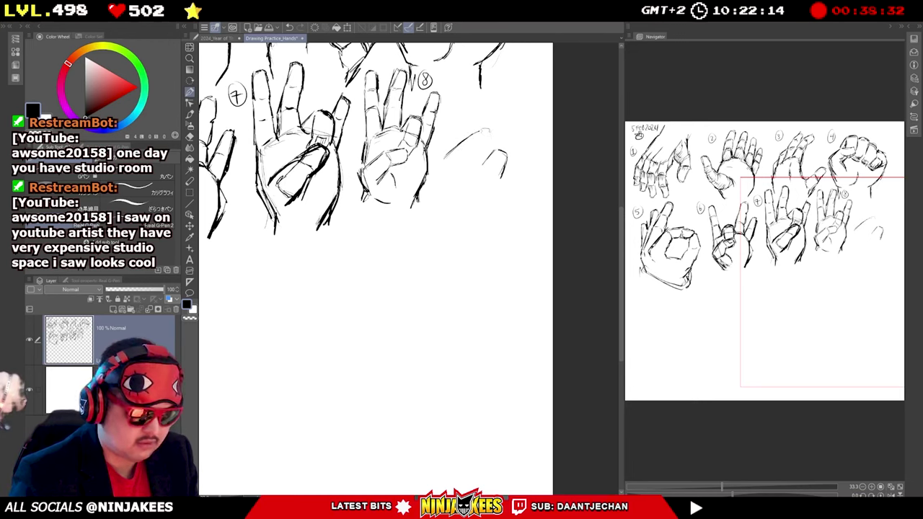
pyautogui.moveTo(488, 131)
pyautogui.mouseDown()
pyautogui.moveTo(494, 149)
pyautogui.moveTo(483, 126)
pyautogui.mouseUp()
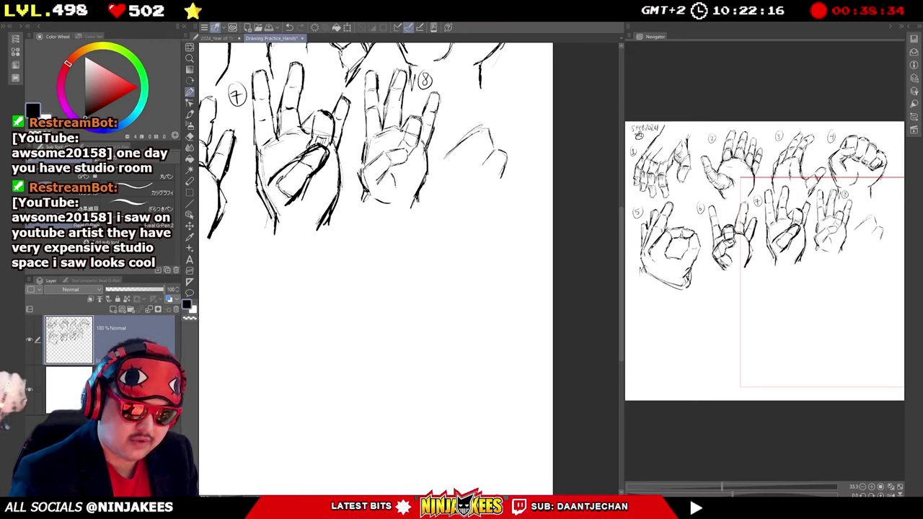
pyautogui.moveTo(481, 139); pyautogui.dragTo(477, 152)
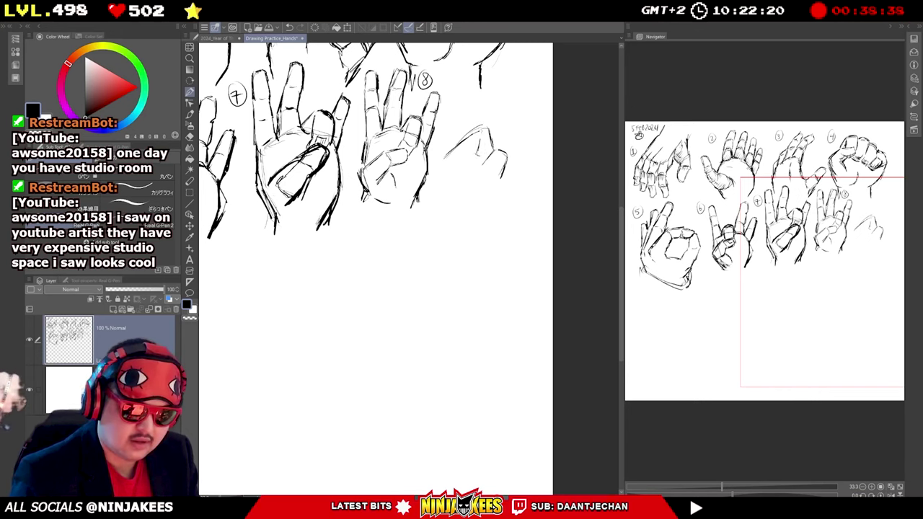
pyautogui.moveTo(465, 165); pyautogui.dragTo(476, 168)
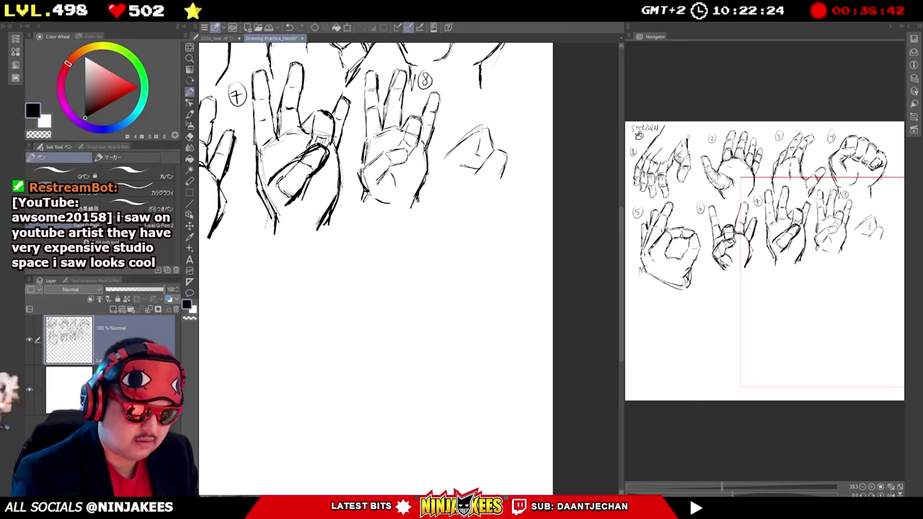
# Extend both sides of the fist down toward the wrist and reinforce the small inner fold.
pyautogui.moveTo(475, 130)
pyautogui.mouseDown()
pyautogui.moveTo(442, 154)
pyautogui.moveTo(448, 205)
pyautogui.mouseUp()
pyautogui.moveTo(437, 166); pyautogui.dragTo(456, 217)
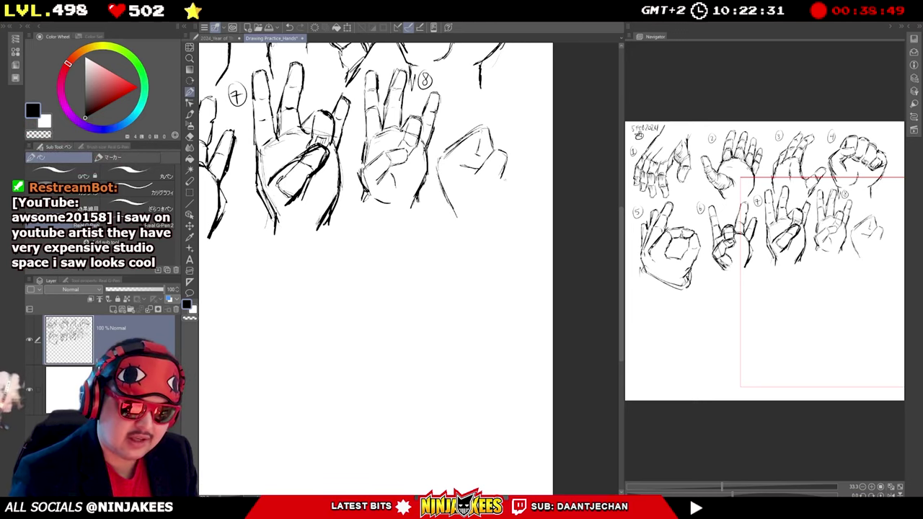
pyautogui.moveTo(502, 176)
pyautogui.mouseDown()
pyautogui.moveTo(508, 205)
pyautogui.moveTo(499, 211)
pyautogui.mouseUp()
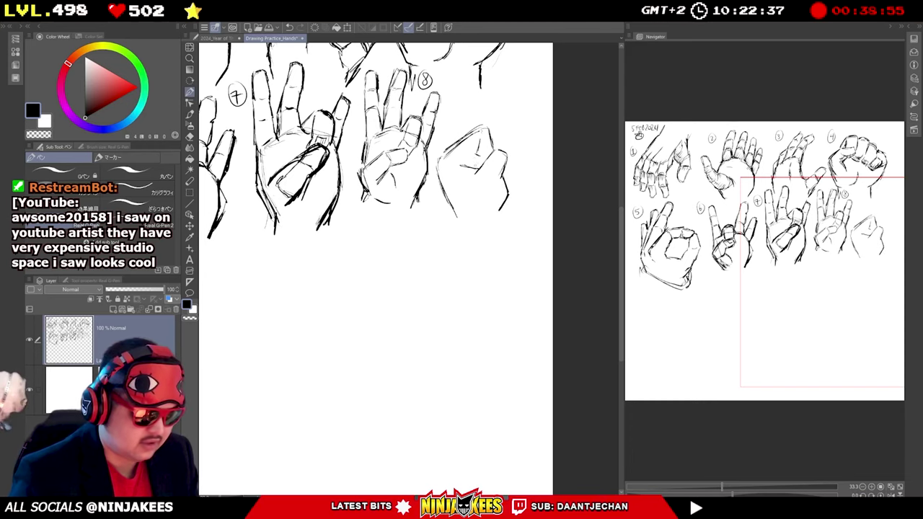
pyautogui.moveTo(477, 155)
pyautogui.mouseDown()
pyautogui.moveTo(468, 165)
pyautogui.moveTo(476, 165)
pyautogui.mouseUp()
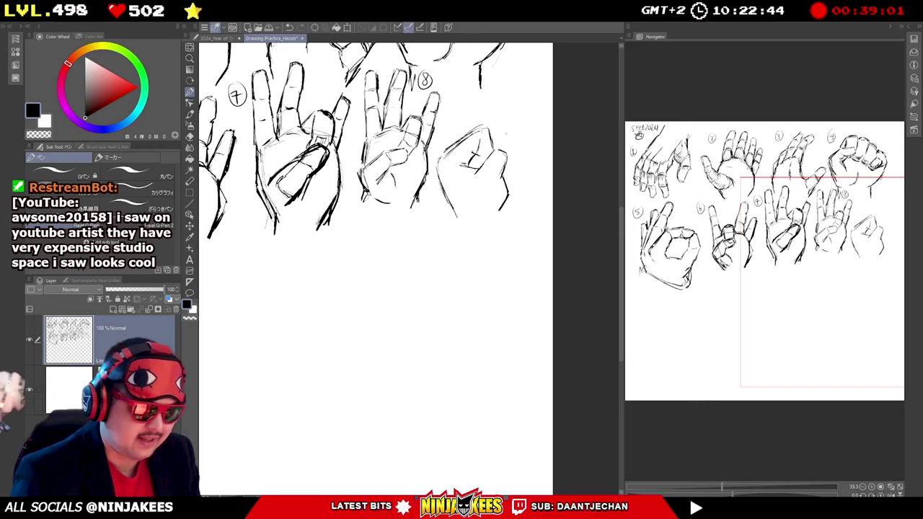
# Add the curled finger segments behind the fist's peak and darken the edge beneath them.
pyautogui.moveTo(476, 127)
pyautogui.mouseDown()
pyautogui.moveTo(489, 123)
pyautogui.moveTo(495, 149)
pyautogui.moveTo(508, 126)
pyautogui.moveTo(502, 148)
pyautogui.mouseUp()
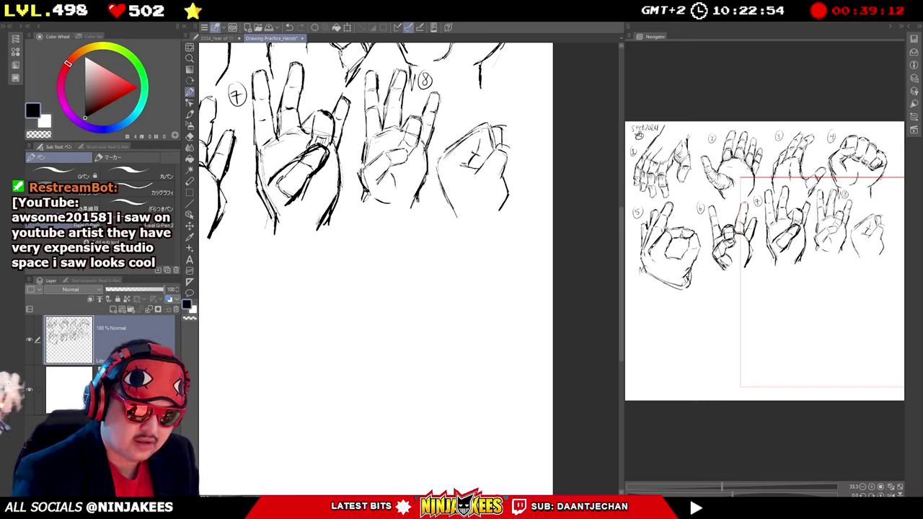
pyautogui.moveTo(495, 151); pyautogui.dragTo(509, 146)
pyautogui.moveTo(502, 147)
pyautogui.mouseDown()
pyautogui.moveTo(510, 154)
pyautogui.moveTo(503, 178)
pyautogui.mouseUp()
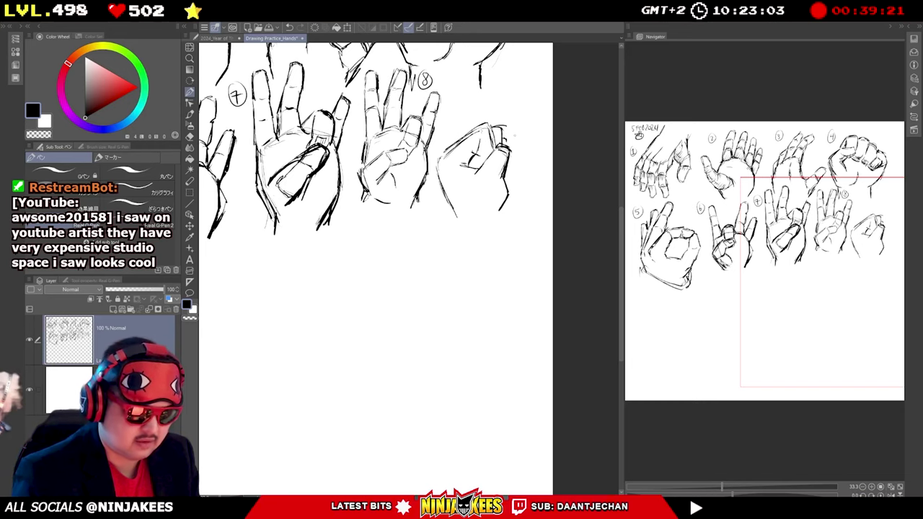
# Darken the fist's side contours and close the wrist with a curved base and a small rounded bulge.
pyautogui.moveTo(440, 149)
pyautogui.mouseDown()
pyautogui.moveTo(437, 192)
pyautogui.moveTo(456, 213)
pyautogui.mouseUp()
pyautogui.moveTo(507, 196); pyautogui.dragTo(497, 213)
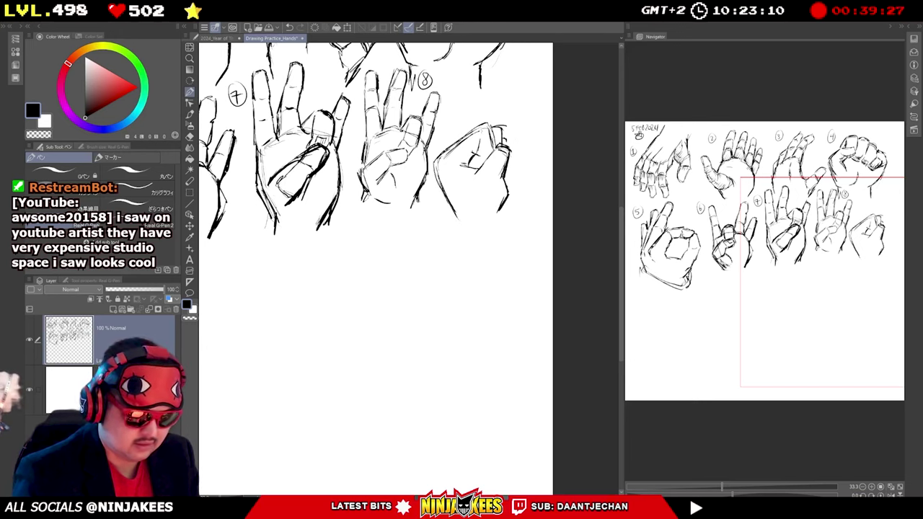
pyautogui.moveTo(510, 176); pyautogui.dragTo(500, 224)
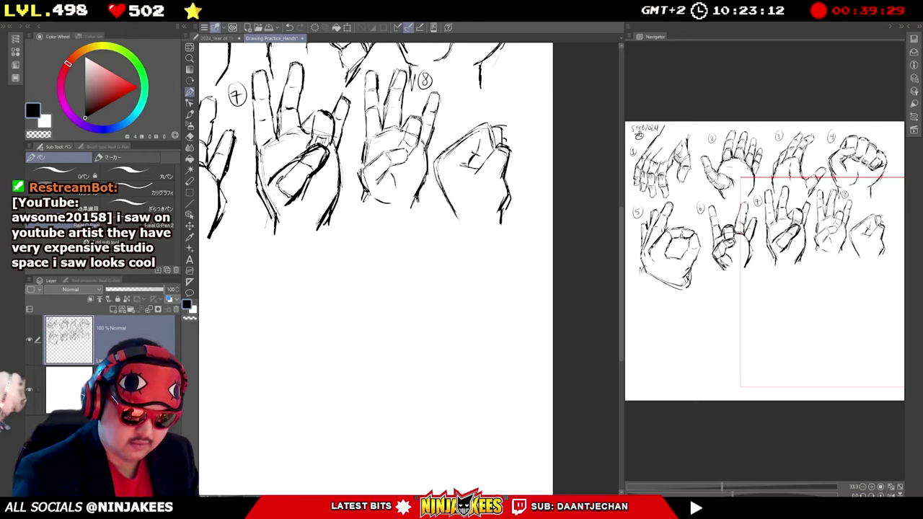
pyautogui.moveTo(452, 203)
pyautogui.mouseDown()
pyautogui.moveTo(443, 224)
pyautogui.moveTo(461, 242)
pyautogui.moveTo(500, 234)
pyautogui.mouseUp()
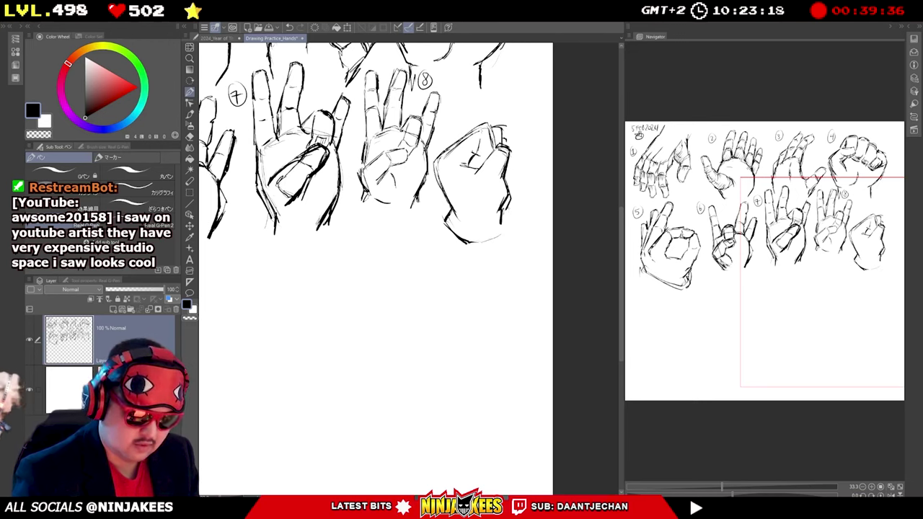
pyautogui.moveTo(507, 205)
pyautogui.mouseDown()
pyautogui.moveTo(516, 216)
pyautogui.moveTo(510, 232)
pyautogui.moveTo(517, 219)
pyautogui.mouseUp()
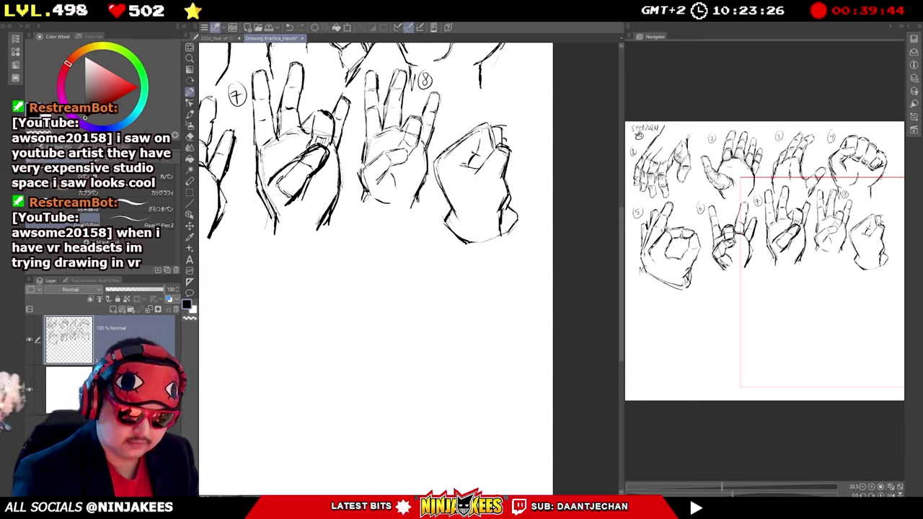
# Fill the small bulge at the wrist solid black and label the finished fist with a circled 9.
pyautogui.moveTo(508, 209); pyautogui.dragTo(503, 229)
pyautogui.moveTo(513, 213)
pyautogui.mouseDown()
pyautogui.moveTo(503, 230)
pyautogui.moveTo(503, 209)
pyautogui.moveTo(508, 221)
pyautogui.mouseUp()
pyautogui.moveTo(512, 213); pyautogui.dragTo(510, 224)
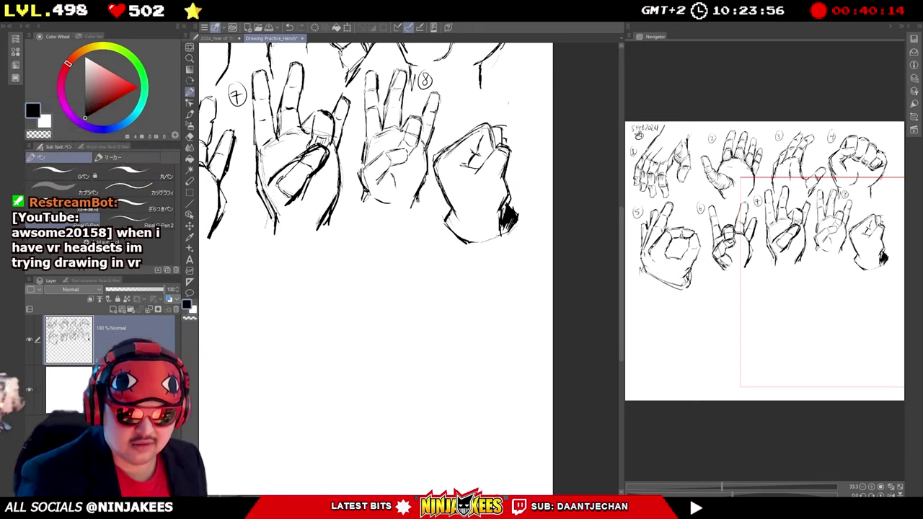
pyautogui.moveTo(515, 84)
pyautogui.mouseDown()
pyautogui.moveTo(505, 145)
pyautogui.moveTo(514, 117)
pyautogui.mouseUp()
pyautogui.hotkey('ctrl', 'z')
# Begin another hand in the empty space below hand 8 by drawing its raised thumb with a joint crease.
pyautogui.moveTo(483, 226)
pyautogui.mouseDown()
pyautogui.moveTo(537, 222)
pyautogui.moveTo(531, 211)
pyautogui.mouseUp()
pyautogui.moveTo(575, 254); pyautogui.dragTo(538, 218)
pyautogui.moveTo(537, 252); pyautogui.dragTo(537, 238)
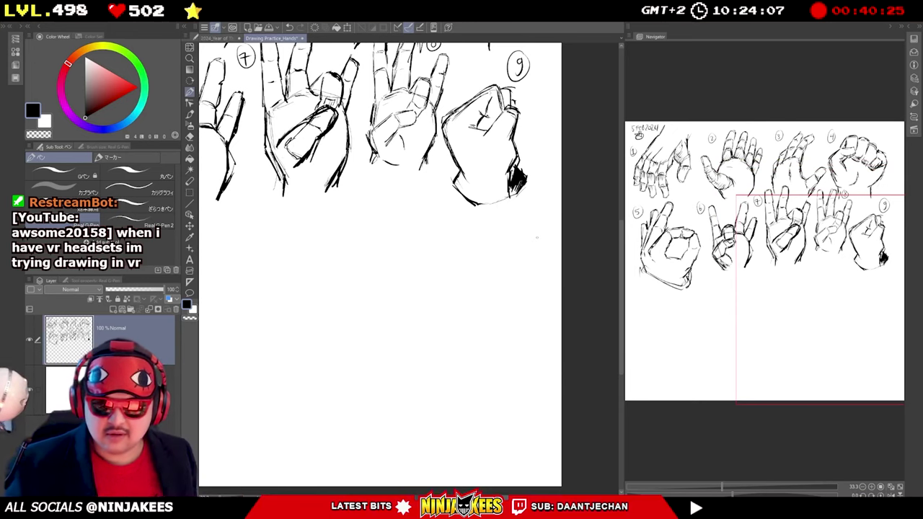
pyautogui.moveTo(475, 241); pyautogui.dragTo(510, 212)
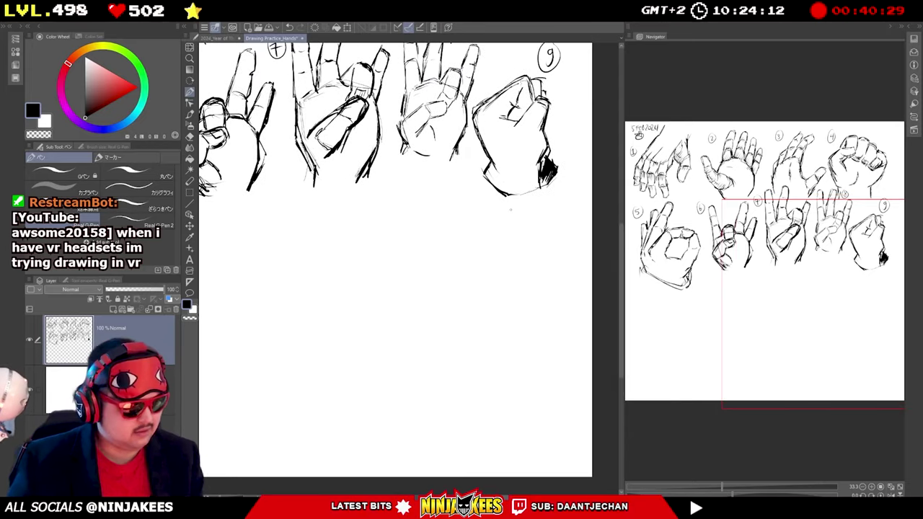
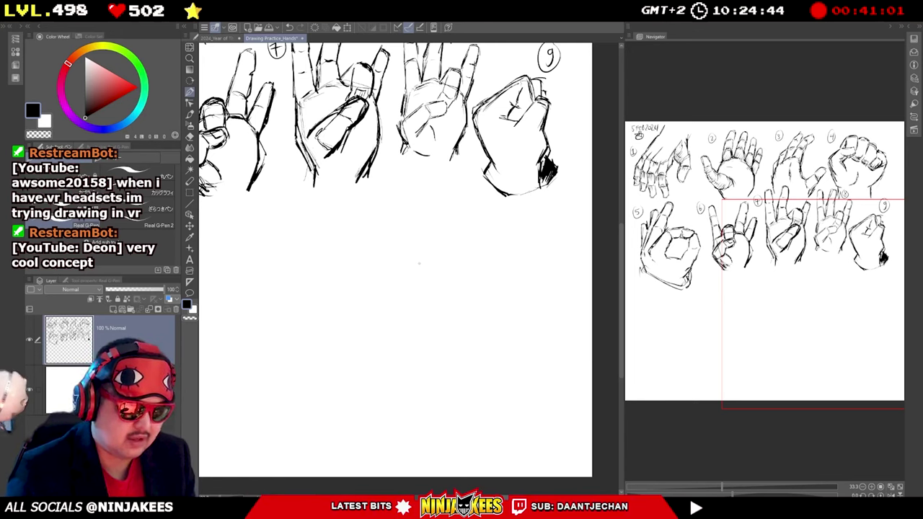
pyautogui.moveTo(423, 259)
pyautogui.mouseDown()
pyautogui.moveTo(412, 274)
pyautogui.moveTo(425, 291)
pyautogui.mouseUp()
pyautogui.moveTo(426, 258)
pyautogui.mouseDown()
pyautogui.moveTo(438, 266)
pyautogui.moveTo(432, 294)
pyautogui.mouseUp()
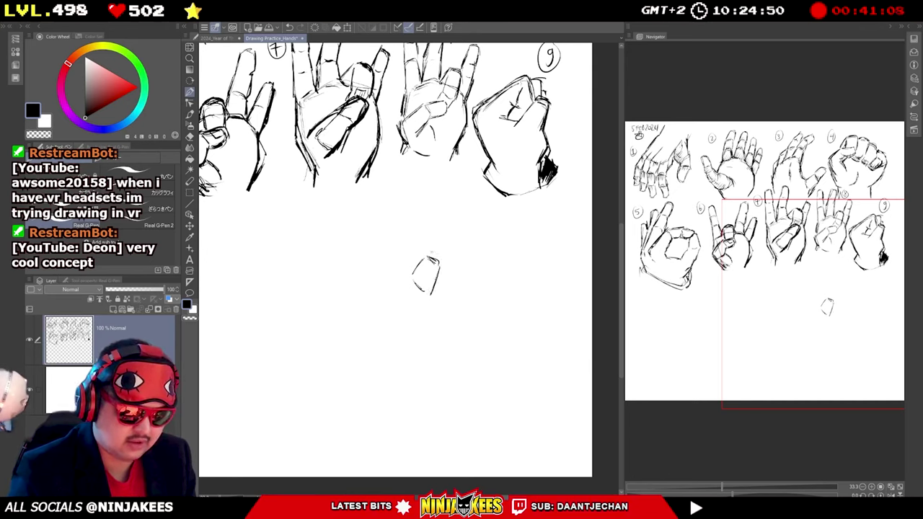
pyautogui.moveTo(427, 256)
pyautogui.mouseDown()
pyautogui.moveTo(444, 240)
pyautogui.moveTo(446, 258)
pyautogui.moveTo(424, 259)
pyautogui.mouseUp()
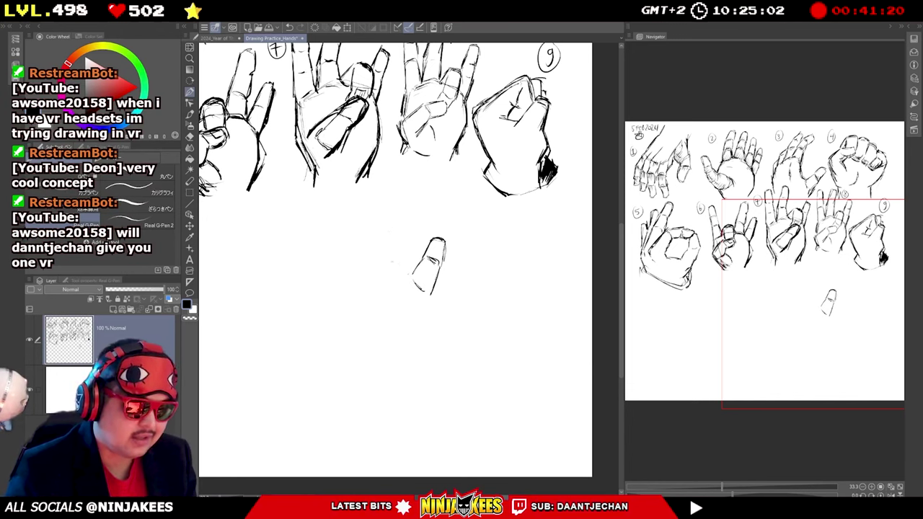
# Draw the web beside the thumb and an upright finger whose upper segments bend over toward the thumb.
pyautogui.moveTo(386, 258); pyautogui.dragTo(395, 312)
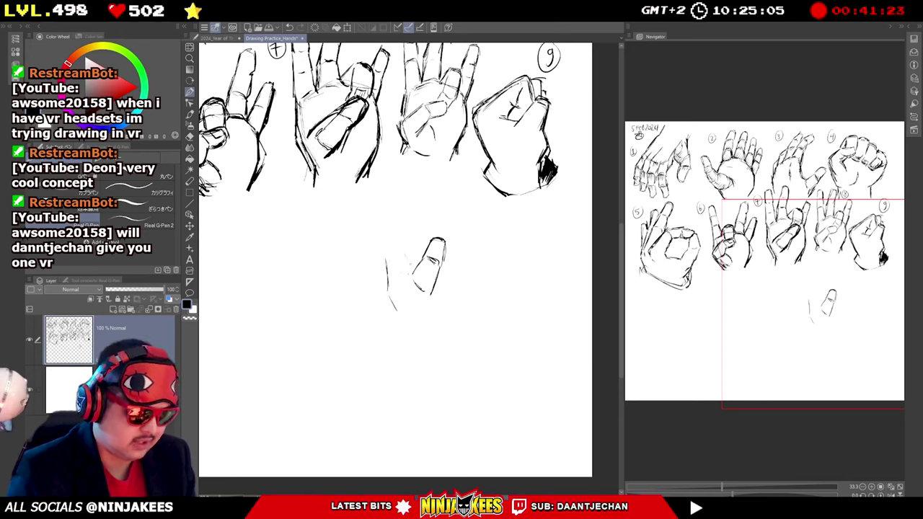
pyautogui.moveTo(400, 247); pyautogui.dragTo(411, 264)
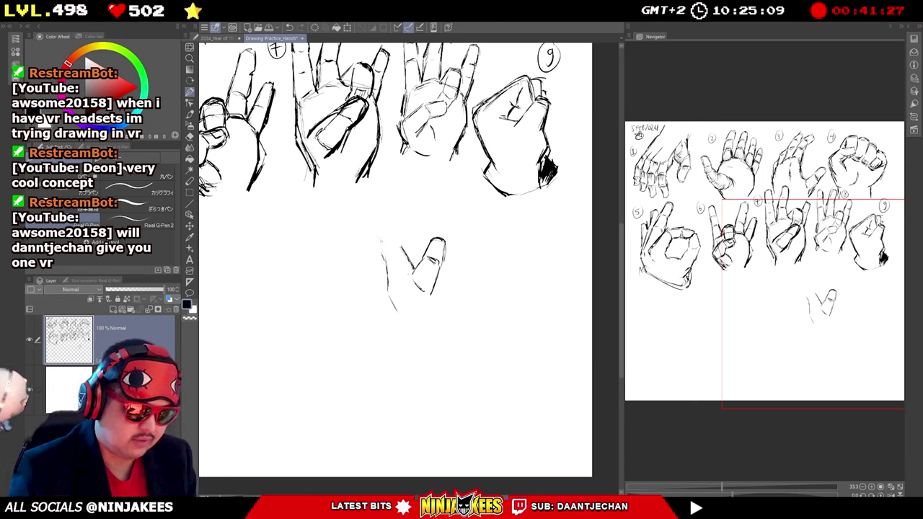
pyautogui.moveTo(380, 230)
pyautogui.mouseDown()
pyautogui.moveTo(383, 254)
pyautogui.moveTo(392, 223)
pyautogui.moveTo(403, 248)
pyautogui.mouseUp()
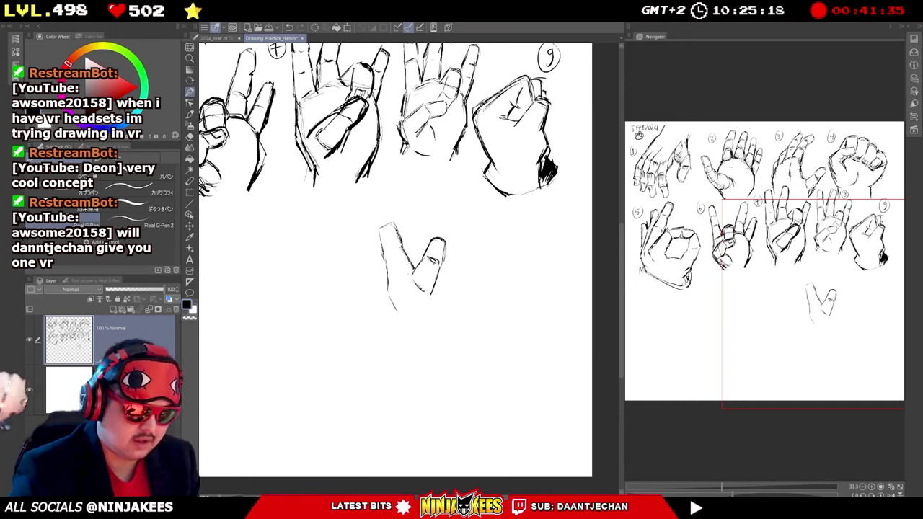
pyautogui.moveTo(381, 225)
pyautogui.mouseDown()
pyautogui.moveTo(394, 223)
pyautogui.moveTo(385, 255)
pyautogui.mouseUp()
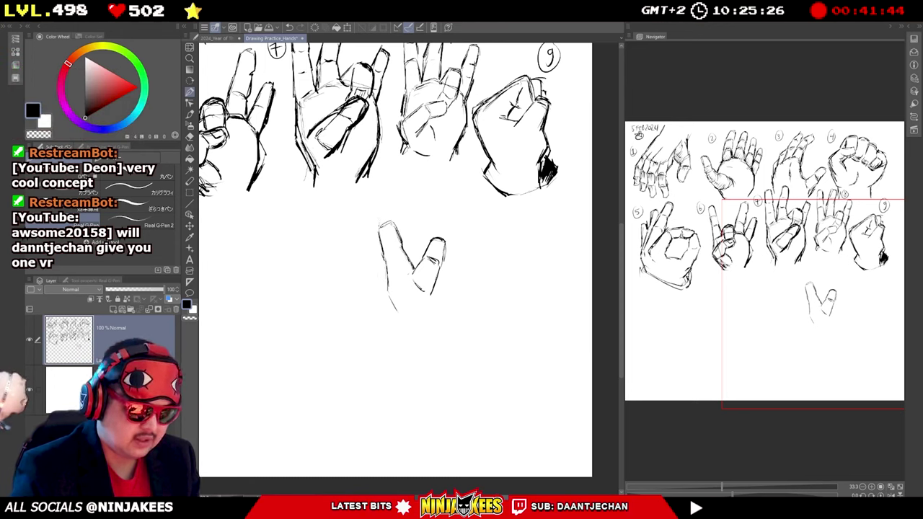
pyautogui.moveTo(379, 222); pyautogui.dragTo(394, 208)
pyautogui.moveTo(390, 210)
pyautogui.mouseDown()
pyautogui.moveTo(400, 201)
pyautogui.moveTo(393, 210)
pyautogui.mouseUp()
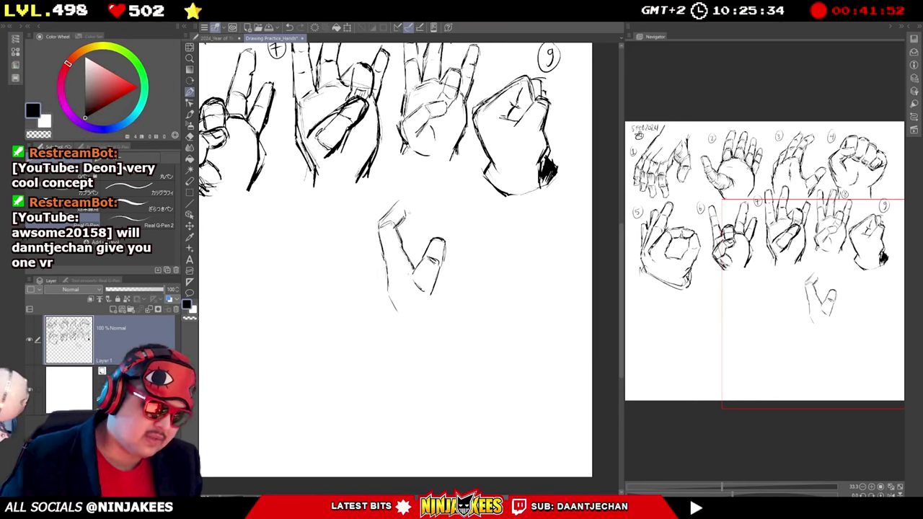
pyautogui.moveTo(402, 204)
pyautogui.mouseDown()
pyautogui.moveTo(424, 192)
pyautogui.moveTo(413, 210)
pyautogui.moveTo(425, 205)
pyautogui.mouseUp()
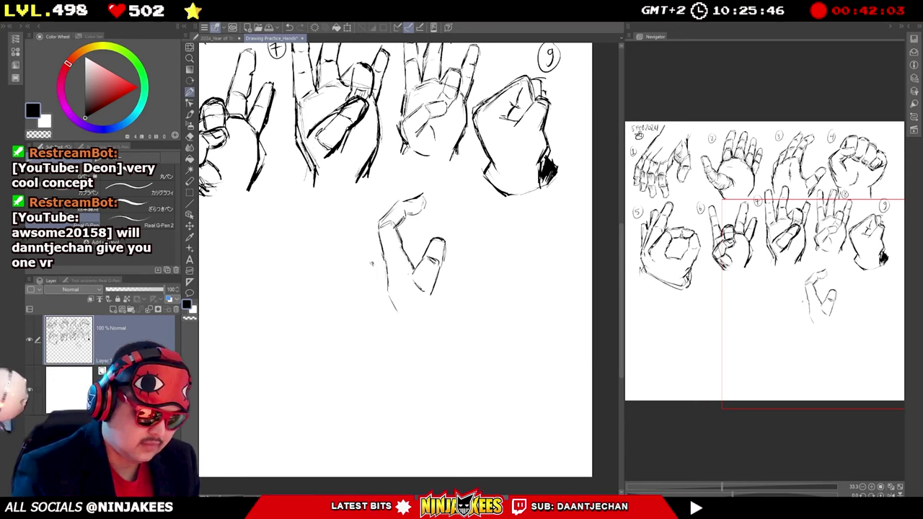
# Draw a parallel outer contour along the back of the hand, curving over the bent finger to its tip.
pyautogui.moveTo(372, 266); pyautogui.dragTo(377, 299)
pyautogui.moveTo(369, 234); pyautogui.dragTo(369, 259)
pyautogui.moveTo(366, 232); pyautogui.dragTo(369, 253)
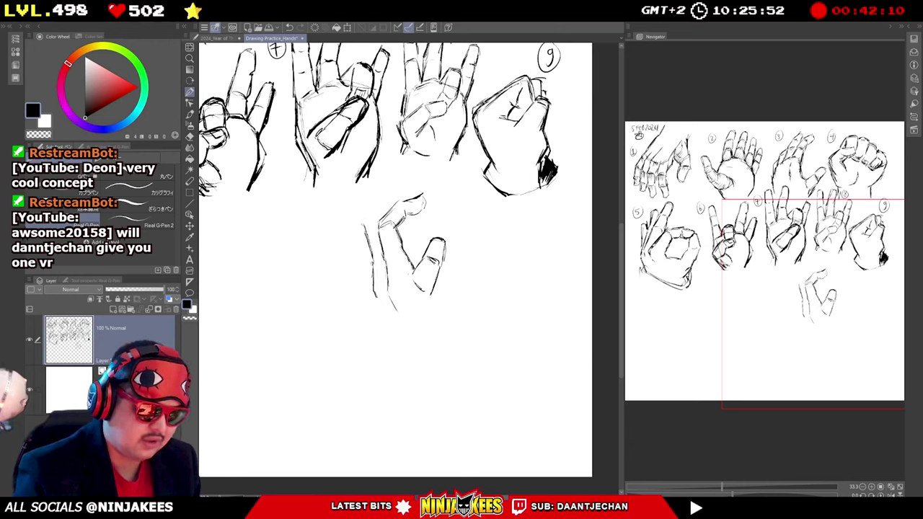
pyautogui.moveTo(372, 212); pyautogui.dragTo(382, 198)
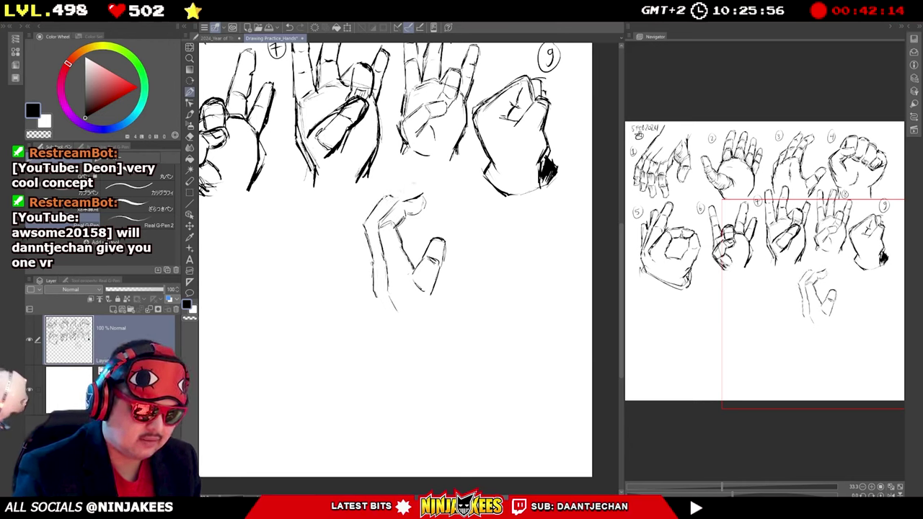
pyautogui.moveTo(394, 193); pyautogui.dragTo(414, 184)
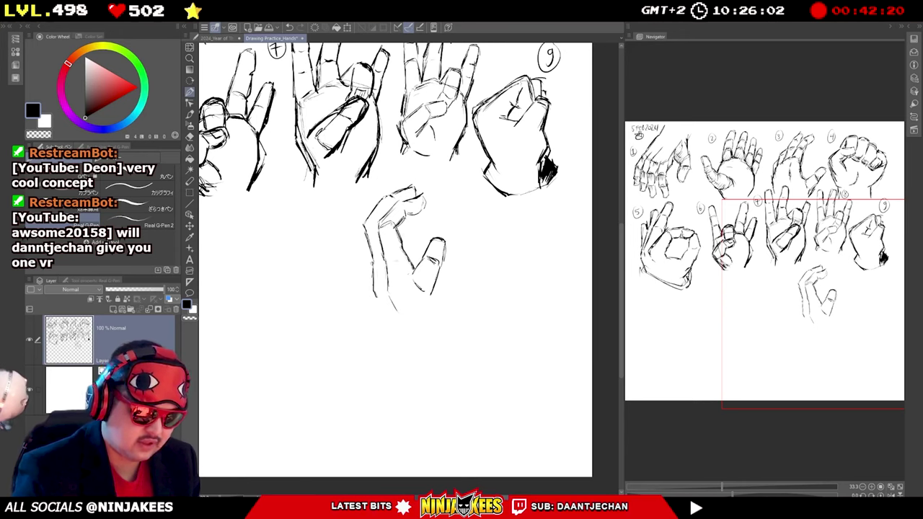
# Extend the outer hand edge and the base of the thumb downward, reinforcing the web between thumb and finger.
pyautogui.moveTo(373, 272); pyautogui.dragTo(371, 296)
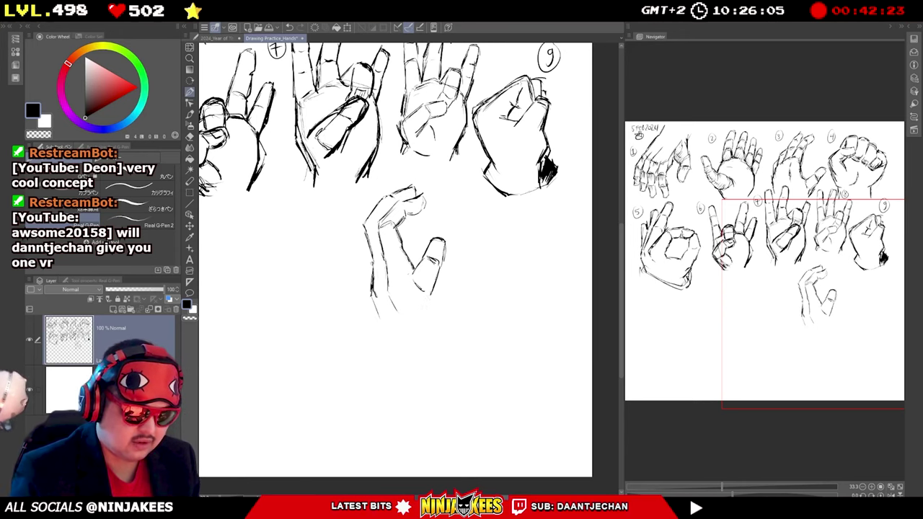
pyautogui.moveTo(416, 267); pyautogui.dragTo(407, 276)
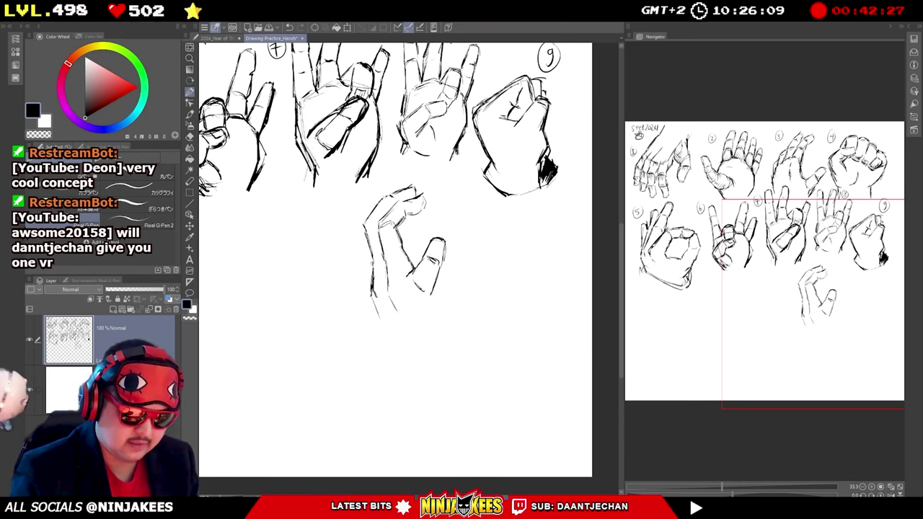
pyautogui.moveTo(435, 285); pyautogui.dragTo(439, 299)
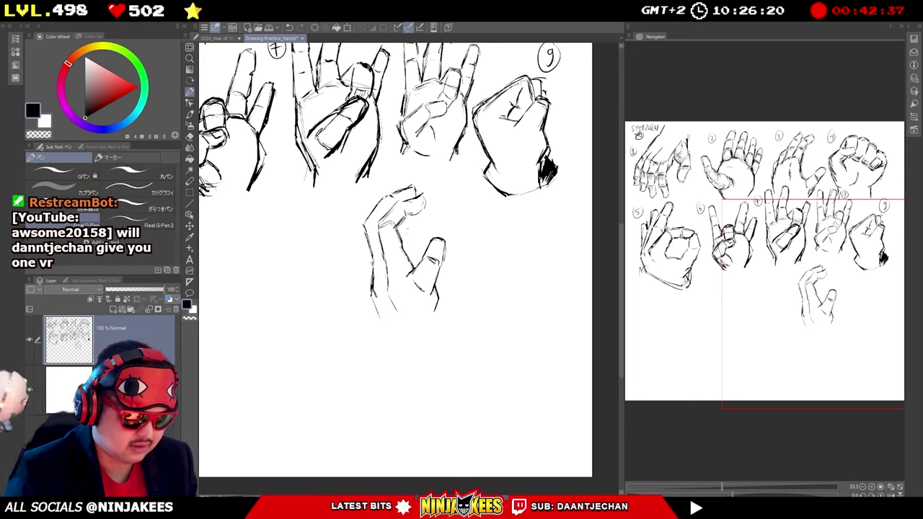
# Add a second curled fingertip beneath the first and close the palm with a rounded, darkened heel.
pyautogui.moveTo(403, 239); pyautogui.dragTo(430, 222)
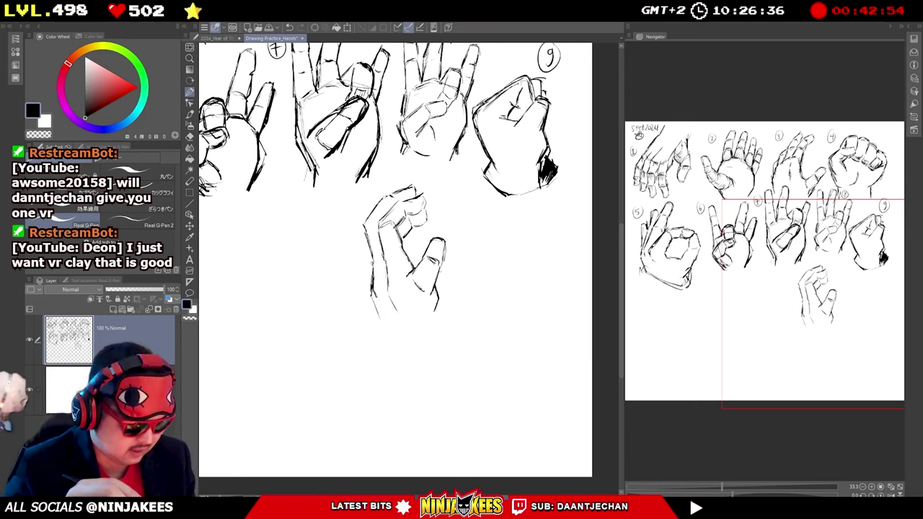
pyautogui.moveTo(374, 313)
pyautogui.mouseDown()
pyautogui.moveTo(408, 331)
pyautogui.moveTo(420, 325)
pyautogui.moveTo(413, 335)
pyautogui.moveTo(436, 321)
pyautogui.mouseUp()
pyautogui.moveTo(439, 288); pyautogui.dragTo(437, 305)
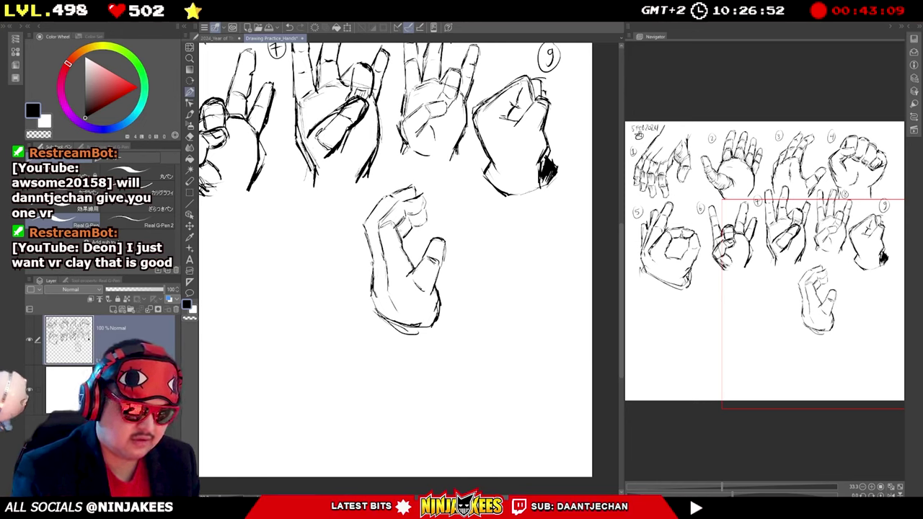
# Label the third-row hand with a circled 10 and add short crease marks to its thumb and curled finger.
pyautogui.moveTo(347, 207); pyautogui.dragTo(348, 215)
pyautogui.moveTo(354, 208); pyautogui.dragTo(359, 196)
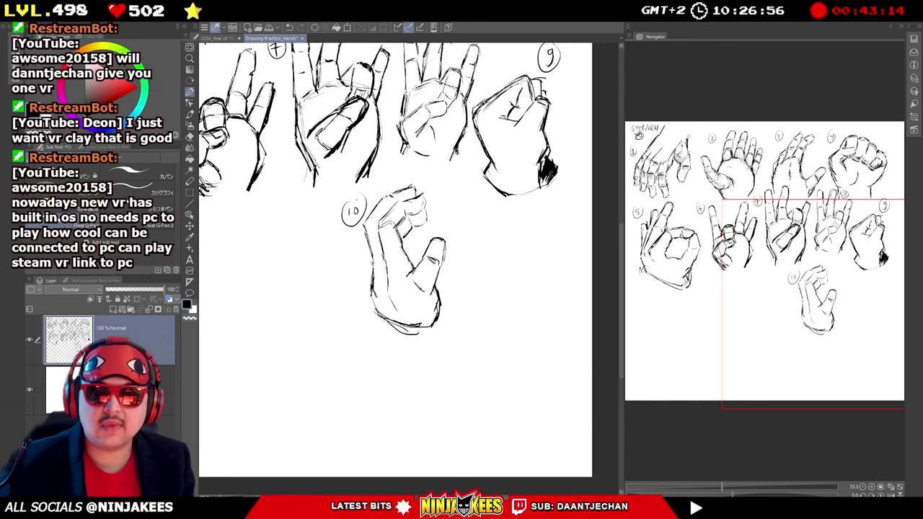
pyautogui.moveTo(495, 289)
pyautogui.mouseDown()
pyautogui.moveTo(448, 262)
pyautogui.moveTo(446, 276)
pyautogui.mouseUp()
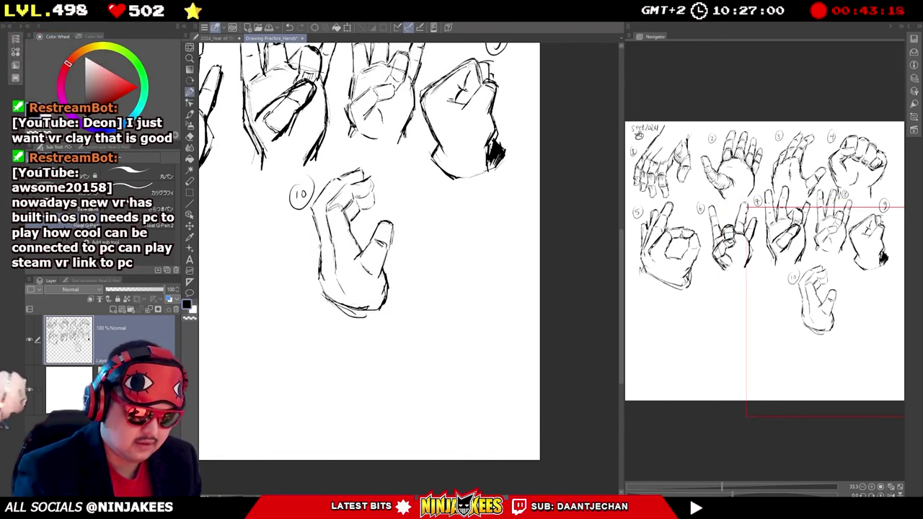
pyautogui.moveTo(378, 233)
pyautogui.mouseDown()
pyautogui.moveTo(383, 241)
pyautogui.moveTo(385, 233)
pyautogui.mouseUp()
pyautogui.moveTo(348, 204); pyautogui.dragTo(354, 212)
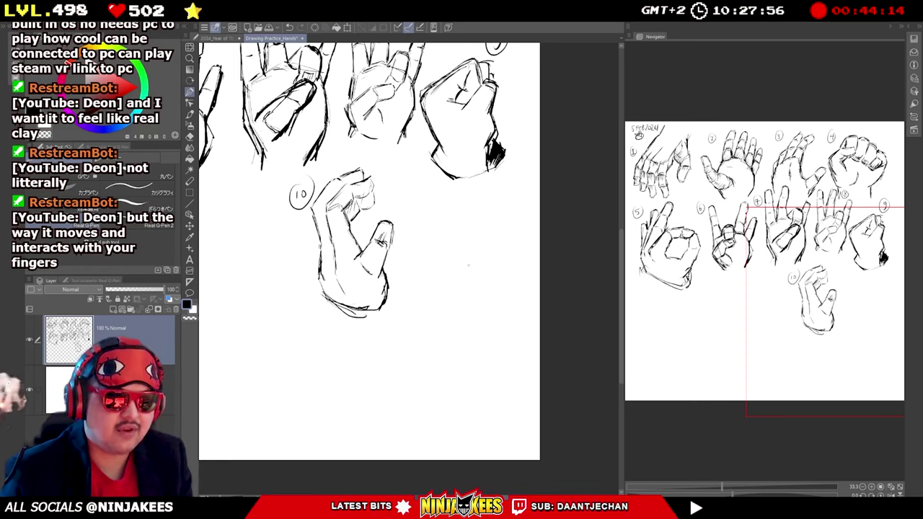
# Start a new hand beside hand 10 with a short palm curve and a folded finger bending down toward it.
pyautogui.scroll(2, 469, 264)
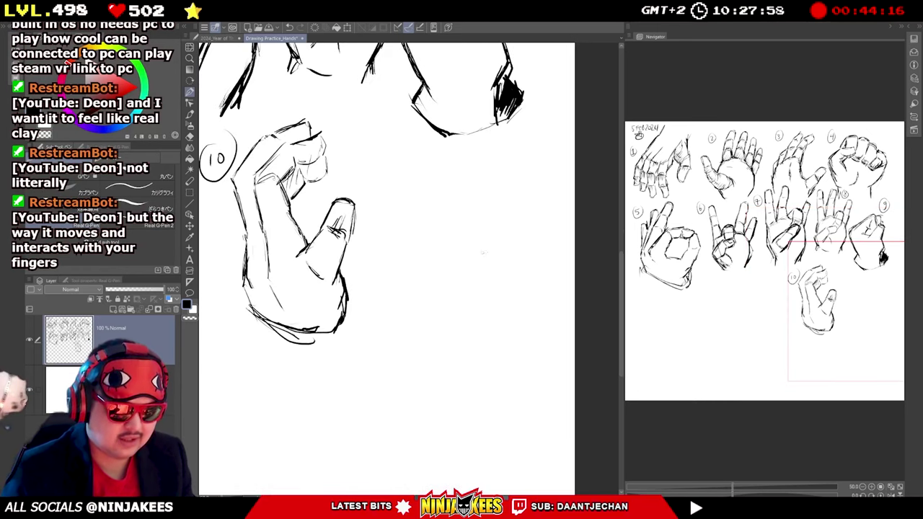
pyautogui.moveTo(485, 210)
pyautogui.mouseDown()
pyautogui.moveTo(453, 163)
pyautogui.moveTo(469, 199)
pyautogui.moveTo(493, 182)
pyautogui.mouseUp()
pyautogui.scroll(-1, 495, 181)
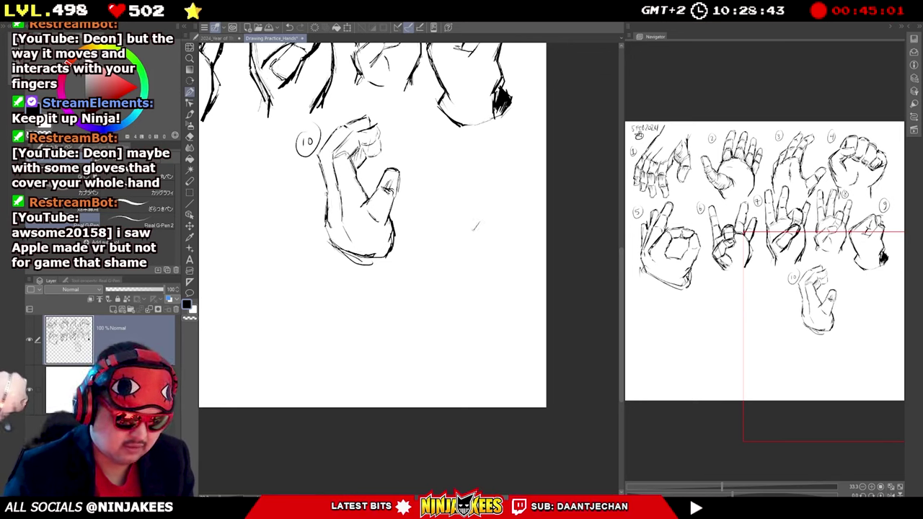
pyautogui.moveTo(475, 225)
pyautogui.mouseDown()
pyautogui.moveTo(465, 253)
pyautogui.moveTo(484, 264)
pyautogui.moveTo(490, 255)
pyautogui.mouseUp()
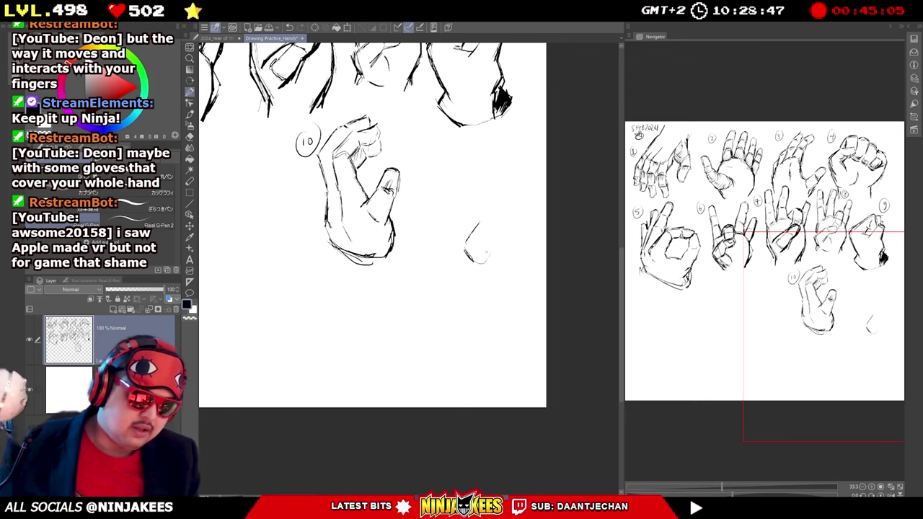
pyautogui.moveTo(440, 209)
pyautogui.mouseDown()
pyautogui.moveTo(444, 233)
pyautogui.moveTo(454, 189)
pyautogui.moveTo(468, 207)
pyautogui.mouseUp()
pyautogui.moveTo(459, 194)
pyautogui.mouseDown()
pyautogui.moveTo(474, 207)
pyautogui.moveTo(476, 231)
pyautogui.mouseUp()
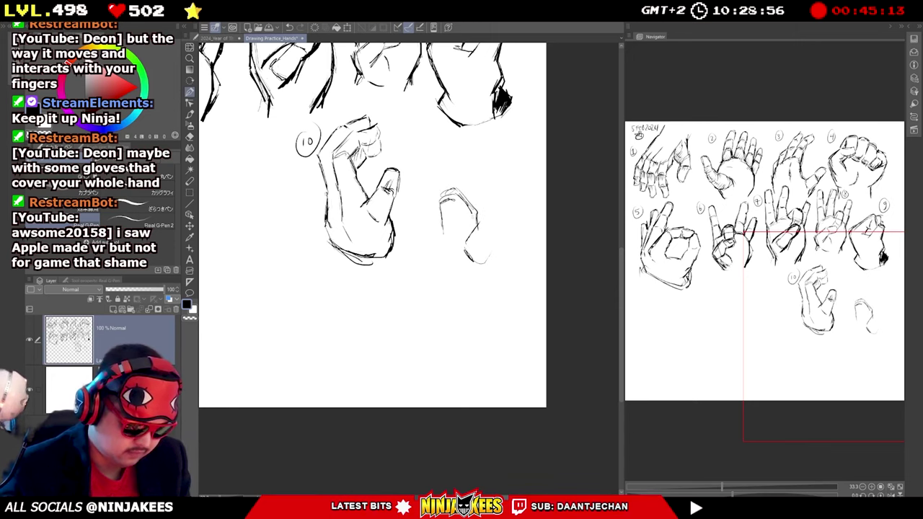
pyautogui.moveTo(452, 193); pyautogui.dragTo(464, 224)
pyautogui.moveTo(463, 212); pyautogui.dragTo(477, 240)
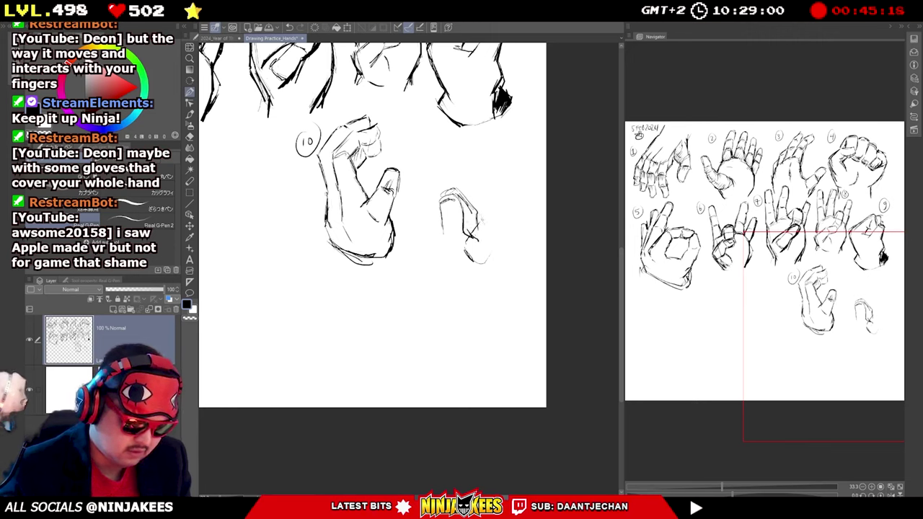
pyautogui.moveTo(463, 203); pyautogui.dragTo(483, 226)
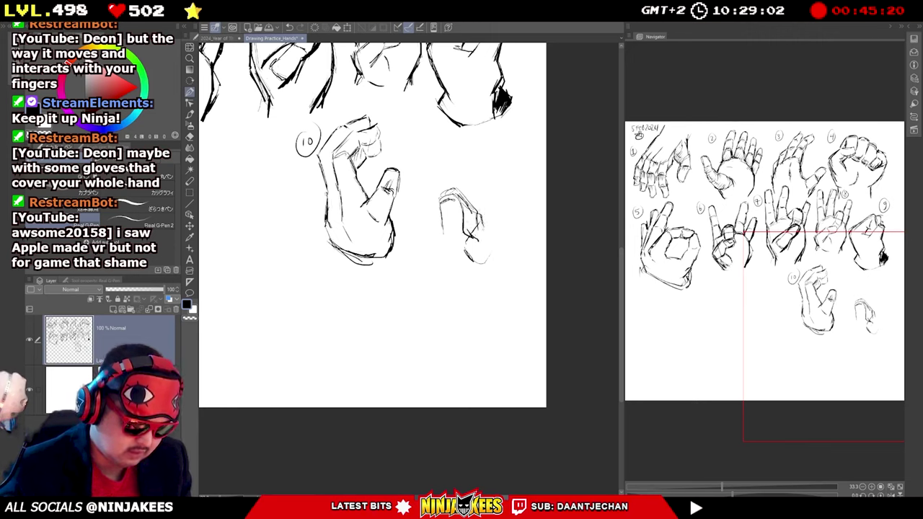
# Draw the new hand's long outer edge downward and the rounded thumb base with the heel below it.
pyautogui.moveTo(439, 205); pyautogui.dragTo(437, 237)
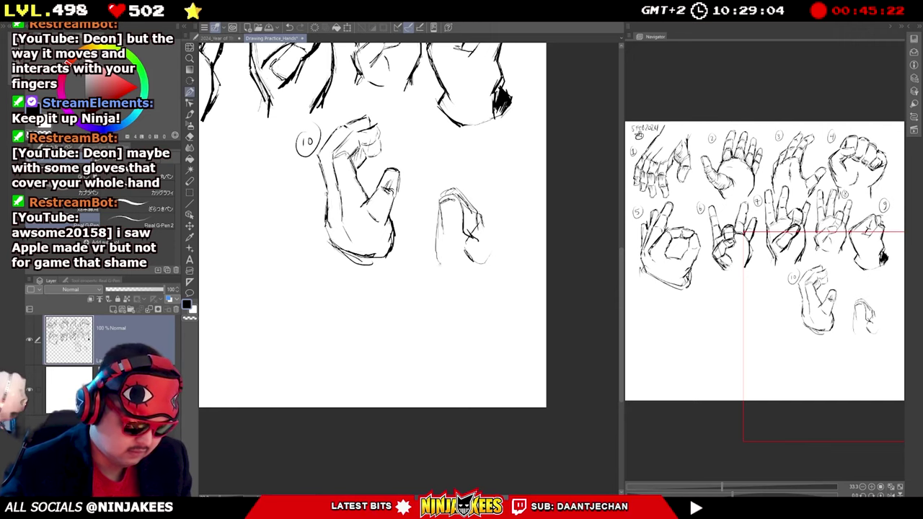
pyautogui.moveTo(434, 239); pyautogui.dragTo(438, 291)
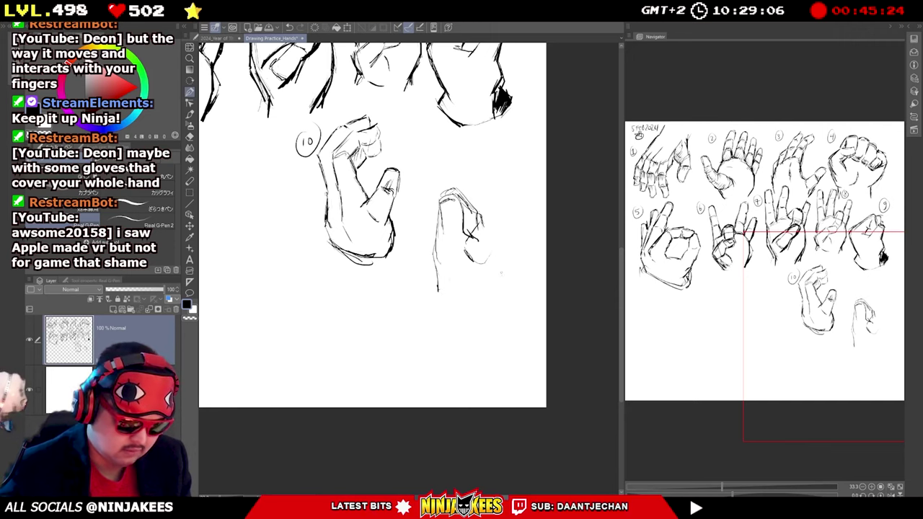
pyautogui.moveTo(476, 239)
pyautogui.mouseDown()
pyautogui.moveTo(493, 248)
pyautogui.moveTo(504, 276)
pyautogui.moveTo(500, 286)
pyautogui.moveTo(474, 291)
pyautogui.mouseUp()
pyautogui.moveTo(502, 257)
pyautogui.mouseDown()
pyautogui.moveTo(505, 289)
pyautogui.moveTo(477, 295)
pyautogui.mouseUp()
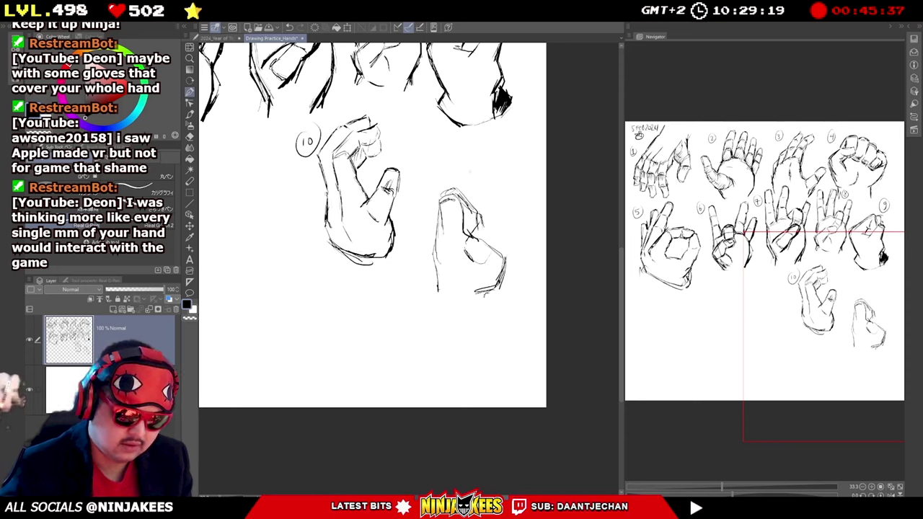
# Draw the thumb slanting up and outward from its base, with a rounded tip and a joint crease.
pyautogui.moveTo(499, 228)
pyautogui.mouseDown()
pyautogui.moveTo(472, 258)
pyautogui.moveTo(506, 265)
pyautogui.moveTo(502, 258)
pyautogui.mouseUp()
pyautogui.moveTo(513, 234); pyautogui.dragTo(504, 256)
pyautogui.moveTo(515, 222); pyautogui.dragTo(506, 229)
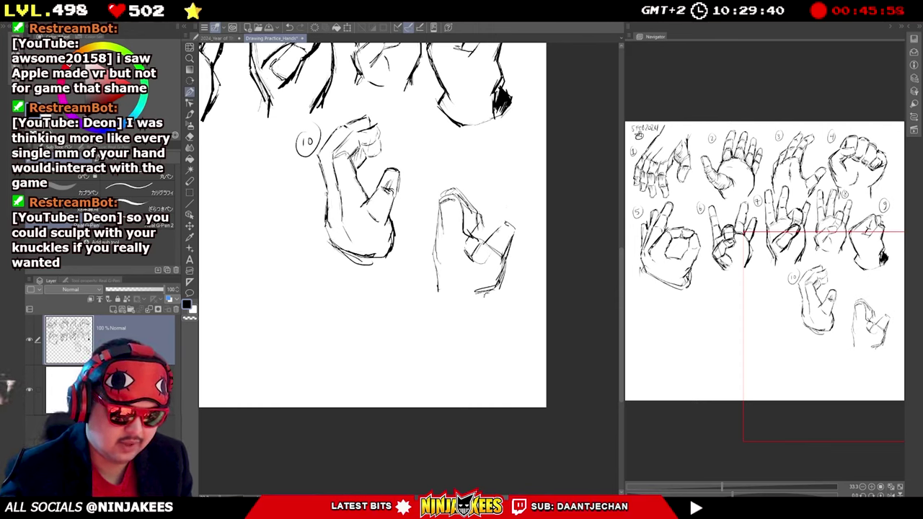
pyautogui.moveTo(498, 228)
pyautogui.mouseDown()
pyautogui.moveTo(520, 200)
pyautogui.moveTo(513, 239)
pyautogui.mouseUp()
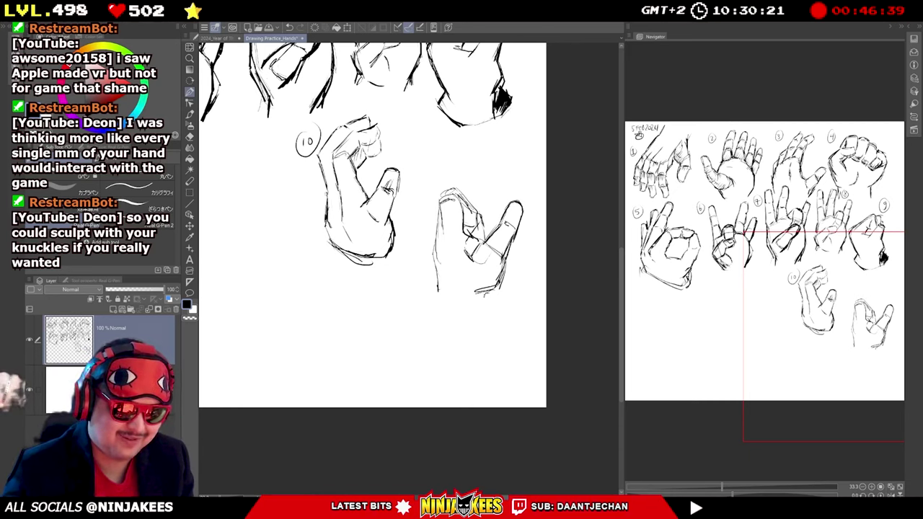
# Draw an upright finger above the folded one, its upper segments bending over toward the thumb side.
pyautogui.moveTo(441, 177); pyautogui.dragTo(440, 199)
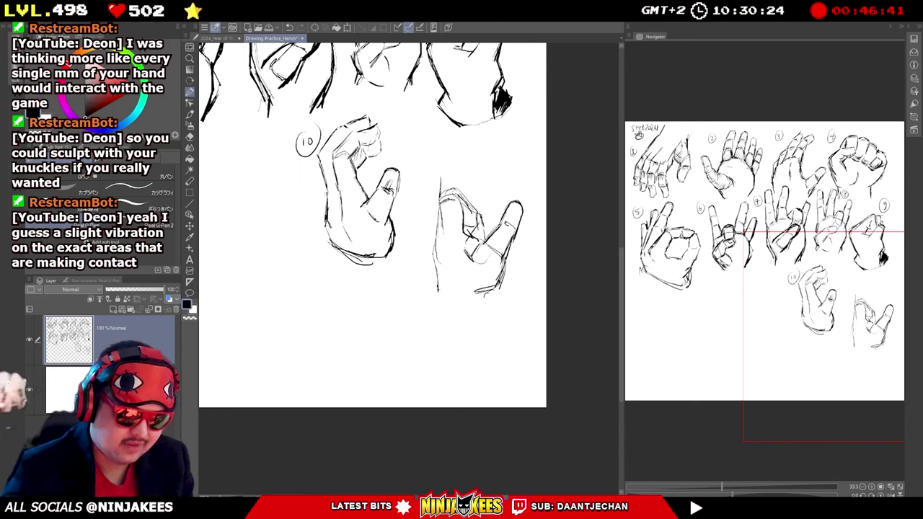
pyautogui.moveTo(453, 171); pyautogui.dragTo(459, 196)
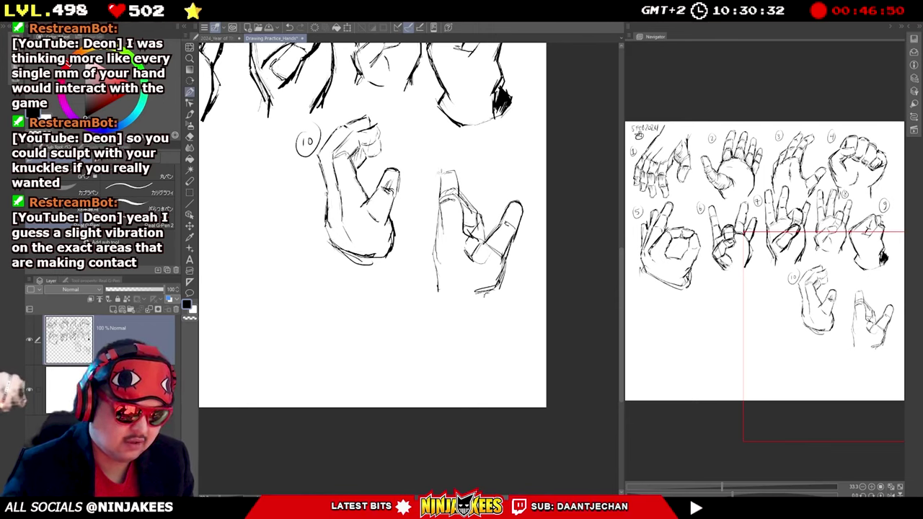
pyautogui.moveTo(441, 173)
pyautogui.mouseDown()
pyautogui.moveTo(444, 162)
pyautogui.moveTo(464, 212)
pyautogui.mouseUp()
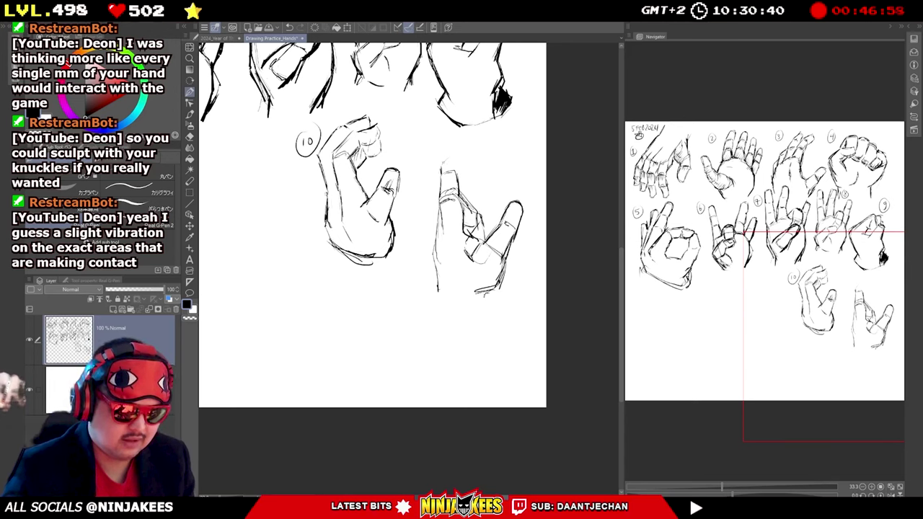
pyautogui.moveTo(441, 166)
pyautogui.mouseDown()
pyautogui.moveTo(466, 148)
pyautogui.moveTo(472, 157)
pyautogui.moveTo(457, 178)
pyautogui.moveTo(484, 140)
pyautogui.moveTo(477, 160)
pyautogui.mouseUp()
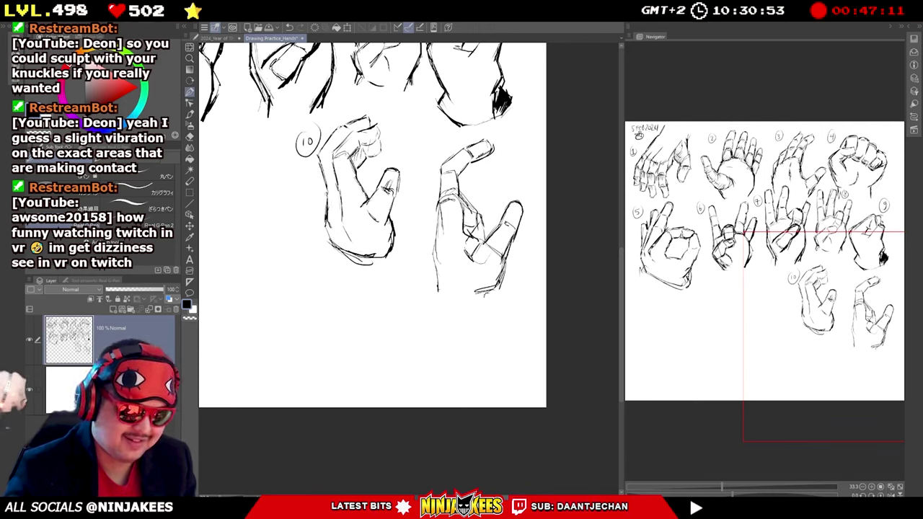
# Reinforce the back of the hand and draw a parallel outer contour around the bent finger to its tip.
pyautogui.moveTo(437, 209); pyautogui.dragTo(437, 263)
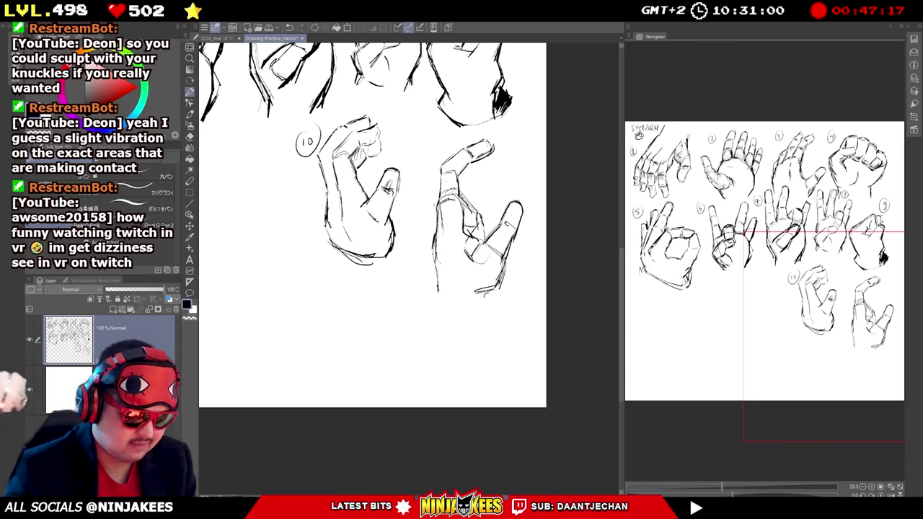
pyautogui.moveTo(432, 182)
pyautogui.mouseDown()
pyautogui.moveTo(431, 216)
pyautogui.moveTo(432, 205)
pyautogui.mouseUp()
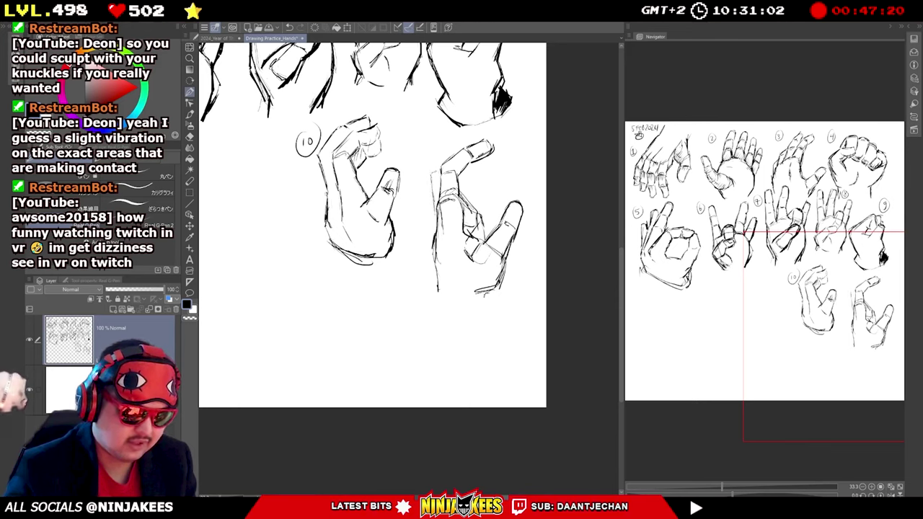
pyautogui.moveTo(434, 168); pyautogui.dragTo(453, 145)
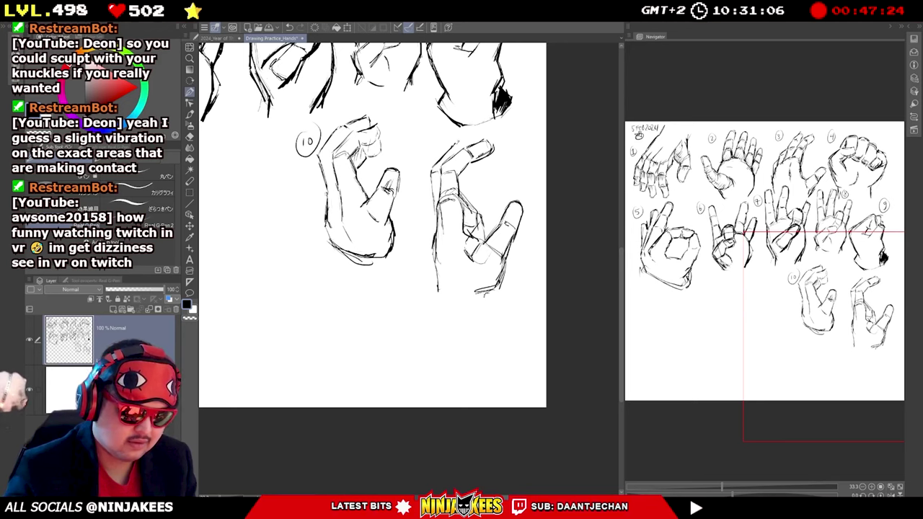
pyautogui.moveTo(465, 140); pyautogui.dragTo(493, 129)
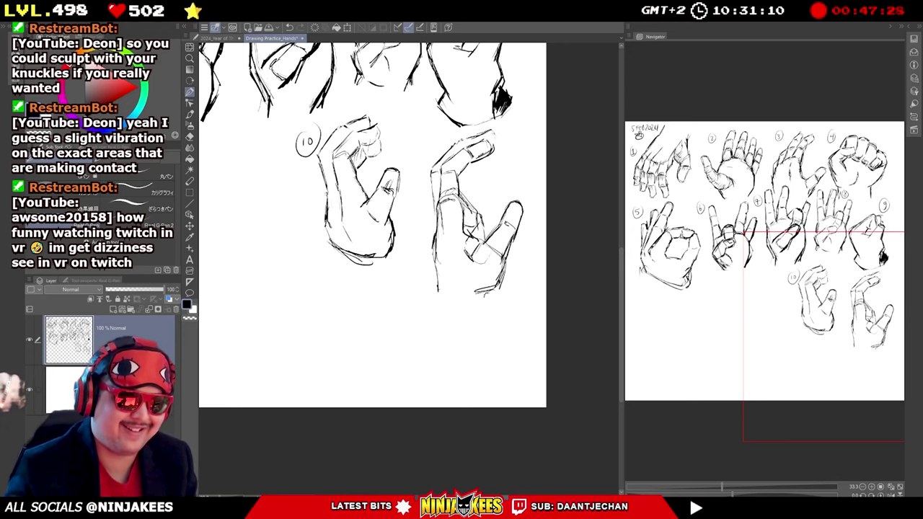
pyautogui.moveTo(494, 139); pyautogui.dragTo(490, 152)
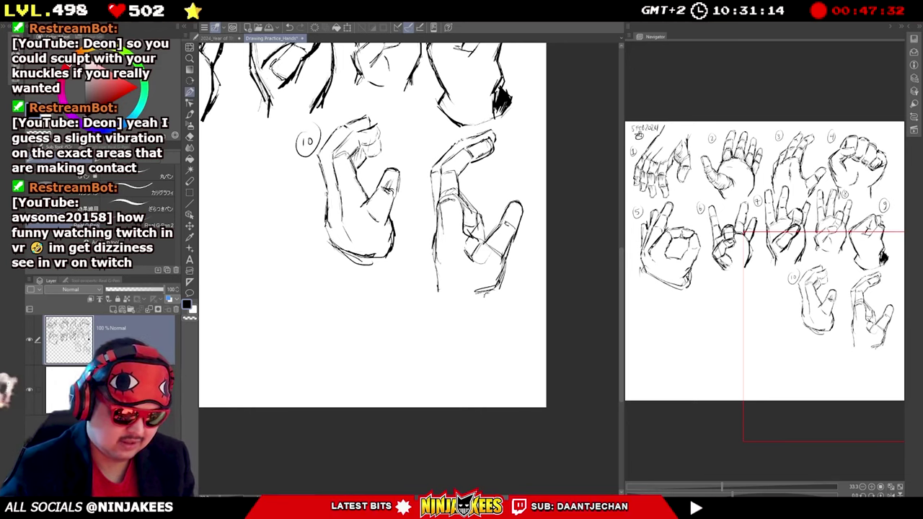
# Darken the folded finger's contour and add a short, rounded fingertip pointing outward beneath the bent finger.
pyautogui.moveTo(463, 198); pyautogui.dragTo(477, 209)
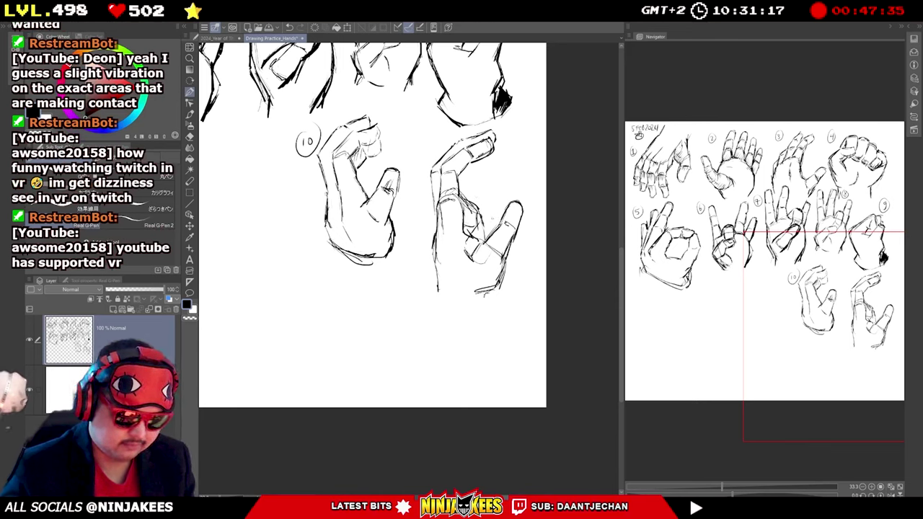
pyautogui.moveTo(477, 206); pyautogui.dragTo(484, 232)
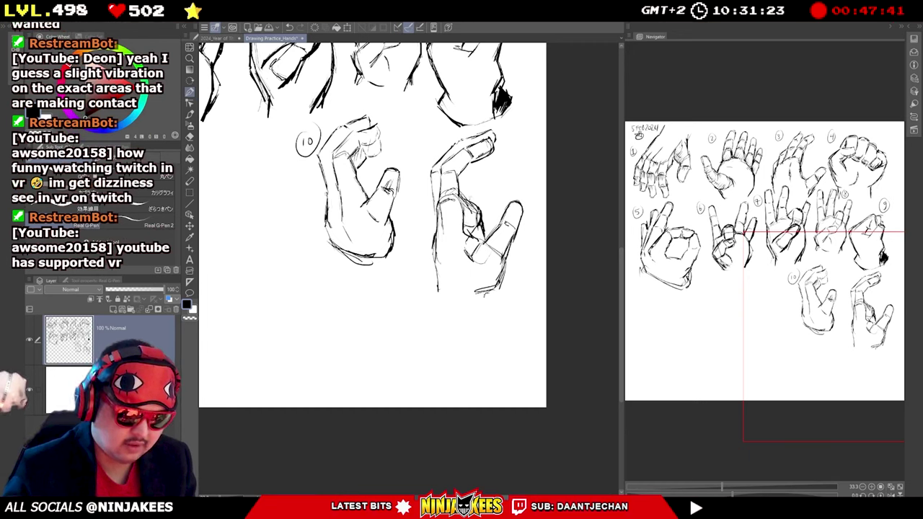
pyautogui.moveTo(470, 188)
pyautogui.mouseDown()
pyautogui.moveTo(472, 201)
pyautogui.moveTo(470, 192)
pyautogui.mouseUp()
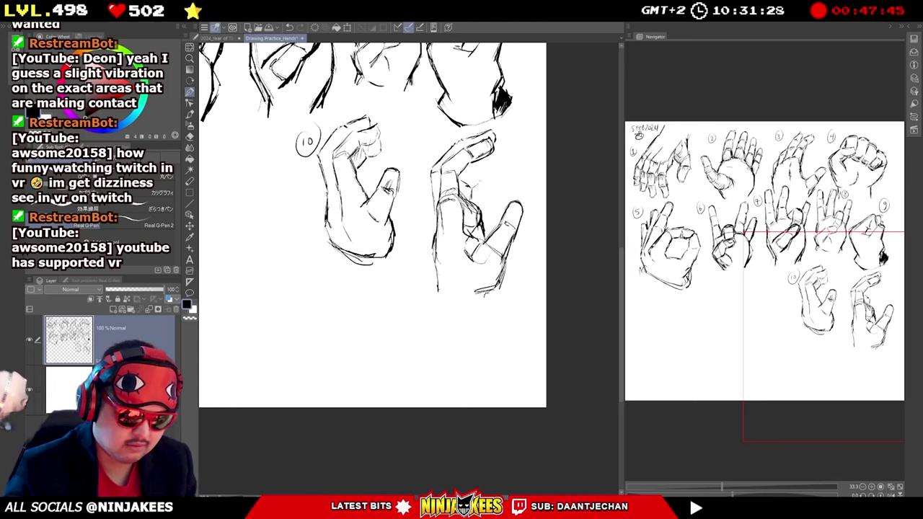
pyautogui.moveTo(466, 163); pyautogui.dragTo(482, 169)
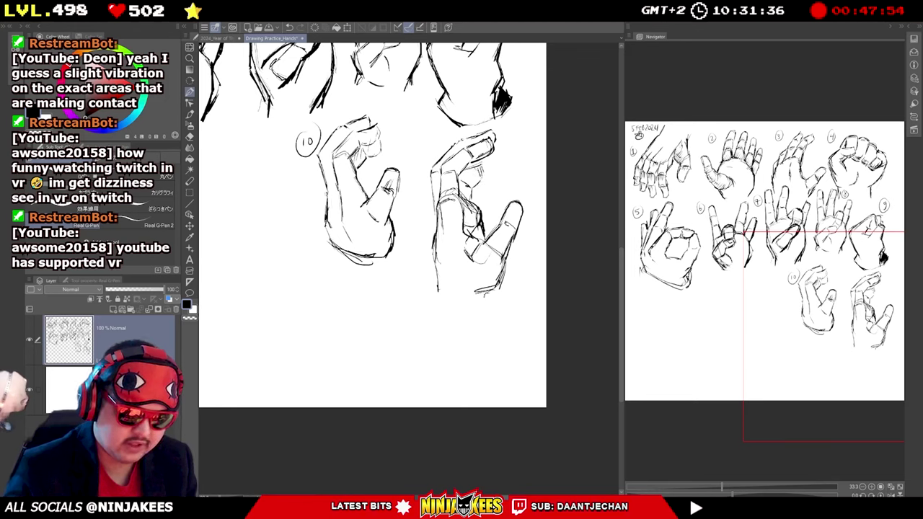
pyautogui.moveTo(482, 166)
pyautogui.mouseDown()
pyautogui.moveTo(507, 155)
pyautogui.moveTo(489, 174)
pyautogui.moveTo(506, 173)
pyautogui.mouseUp()
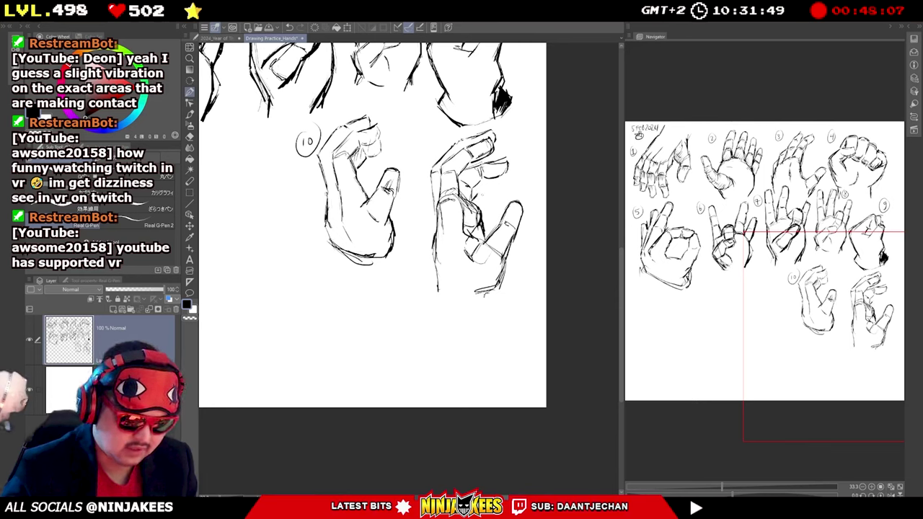
# Add another small fingertip between the upper fingertip and the thumb, and reinforce the thumb's base and outer edge.
pyautogui.moveTo(477, 193); pyautogui.dragTo(481, 227)
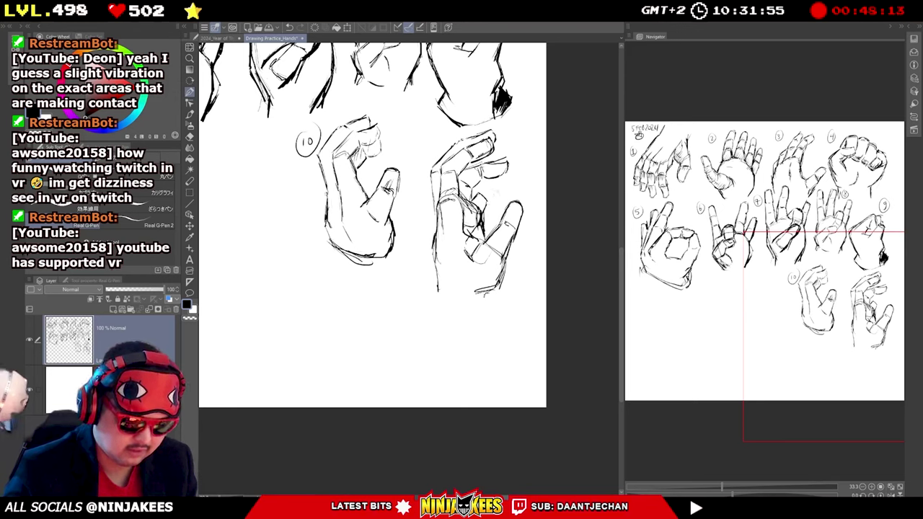
pyautogui.moveTo(478, 193); pyautogui.dragTo(491, 186)
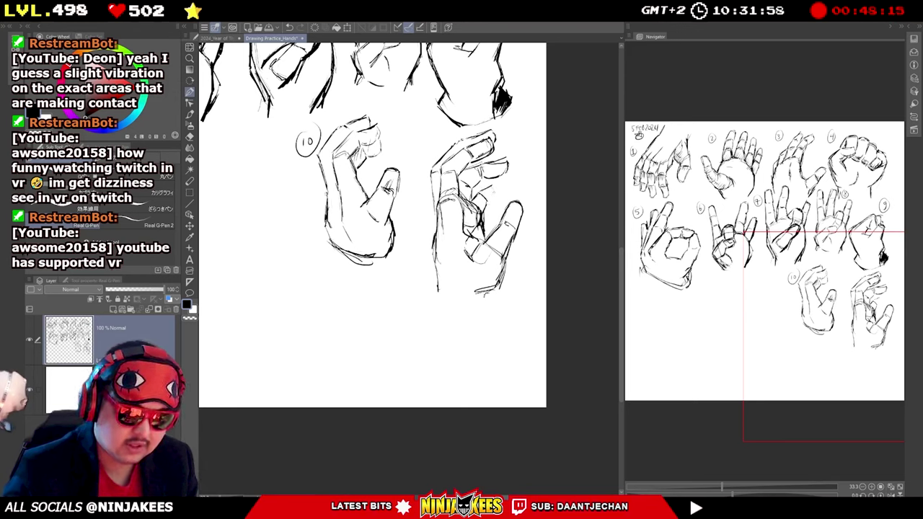
pyautogui.moveTo(495, 196)
pyautogui.mouseDown()
pyautogui.moveTo(488, 204)
pyautogui.moveTo(506, 181)
pyautogui.mouseUp()
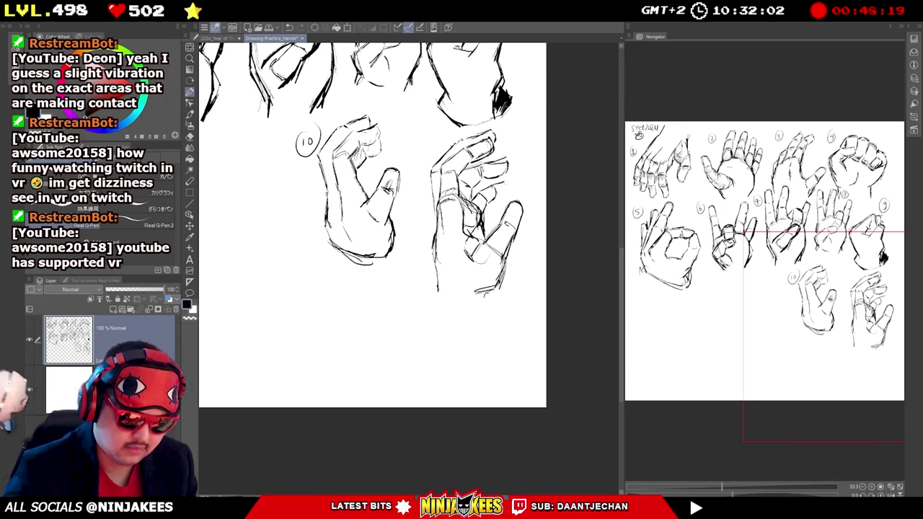
pyautogui.moveTo(495, 186); pyautogui.dragTo(505, 181)
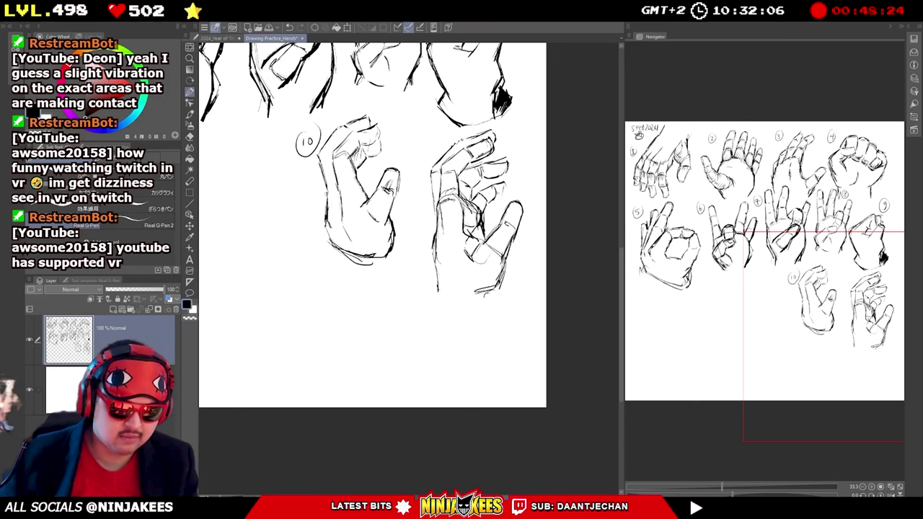
pyautogui.moveTo(506, 185); pyautogui.dragTo(500, 196)
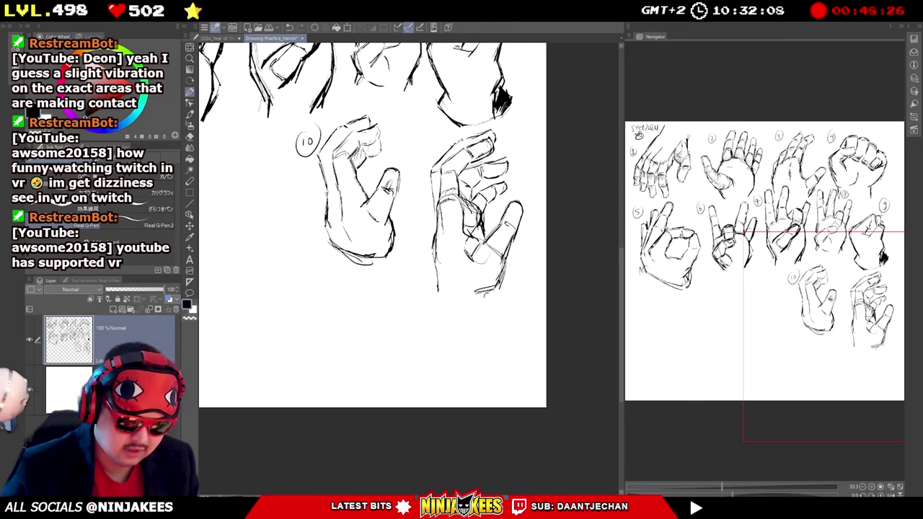
pyautogui.moveTo(465, 238); pyautogui.dragTo(495, 260)
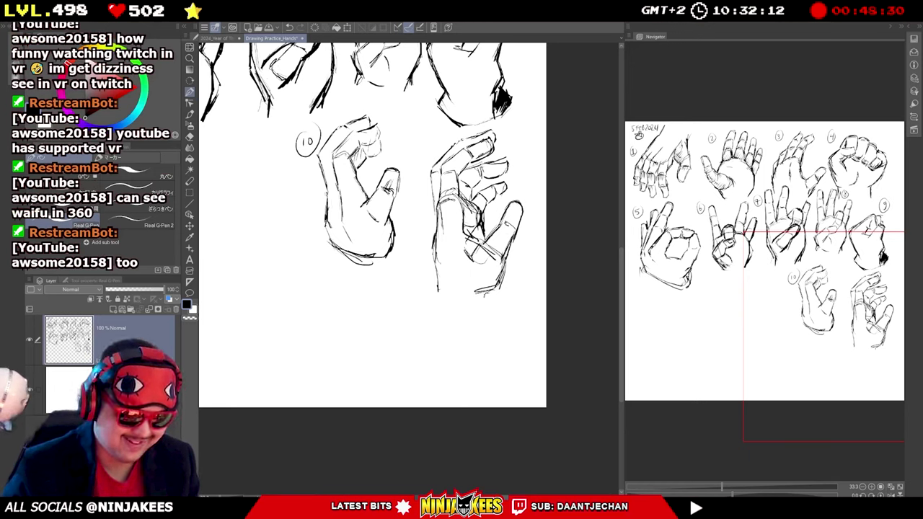
pyautogui.moveTo(504, 267); pyautogui.dragTo(496, 286)
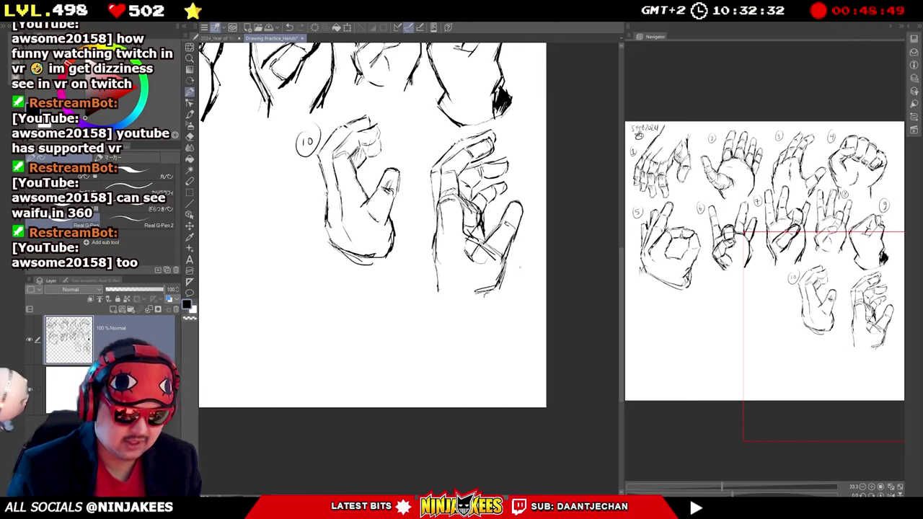
# Set the pen colour to red, try a few short marks beside the newest hand's thumb tip, and undo them.
pyautogui.moveTo(516, 227)
pyautogui.mouseDown()
pyautogui.moveTo(523, 214)
pyautogui.moveTo(537, 218)
pyautogui.mouseUp()
pyautogui.hotkey('ctrl', 'z')
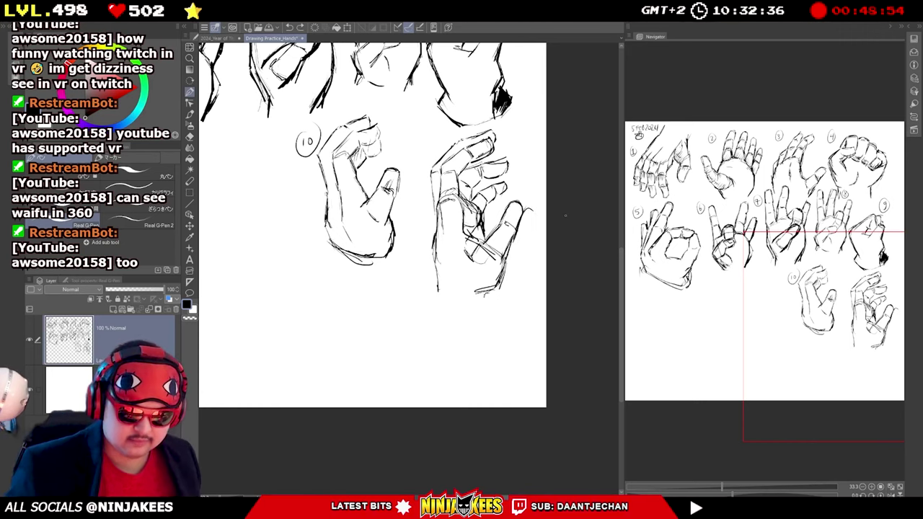
pyautogui.click(138, 87)
pyautogui.moveTo(522, 229); pyautogui.dragTo(528, 235)
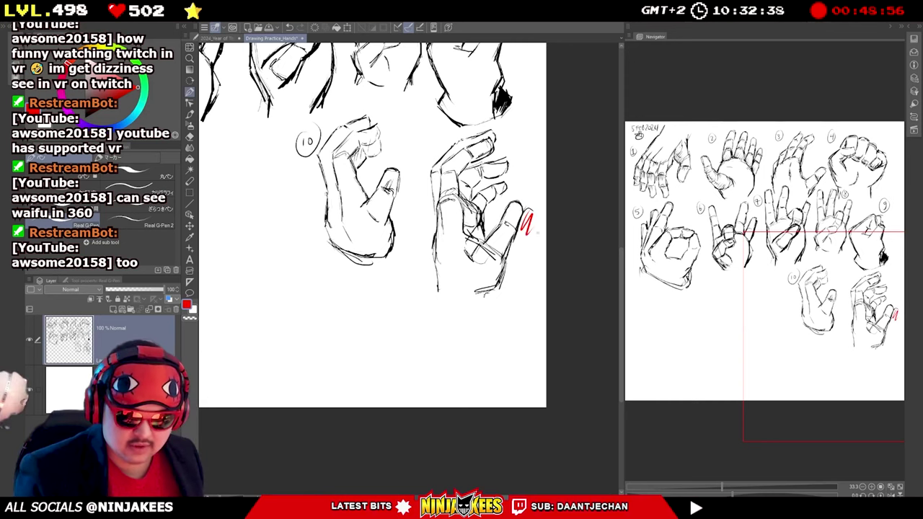
pyautogui.hotkey('ctrl', 'z')
pyautogui.hotkey('ctrl', 'z')
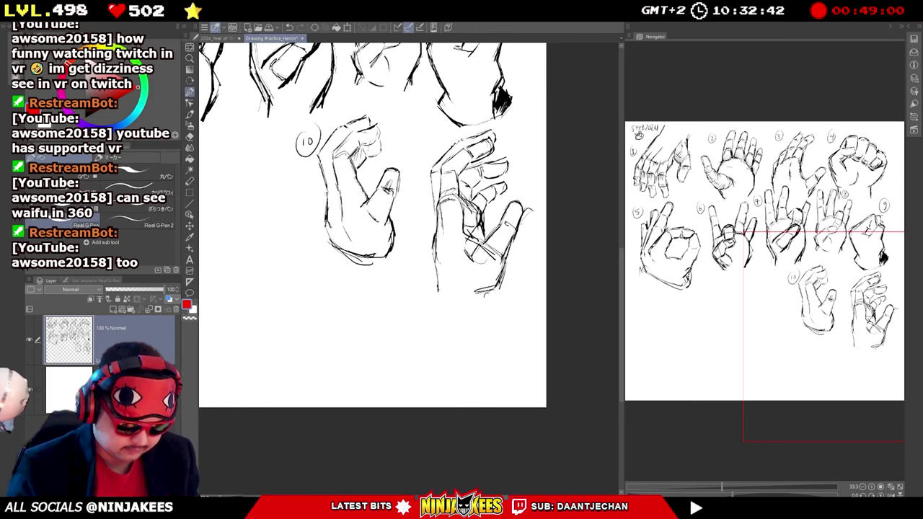
# Draw a red correction over the newest hand, moving the thumb outward with a rounded tip, longer base and palm crease.
pyautogui.moveTo(519, 229)
pyautogui.mouseDown()
pyautogui.moveTo(537, 213)
pyautogui.moveTo(503, 257)
pyautogui.moveTo(481, 258)
pyautogui.mouseUp()
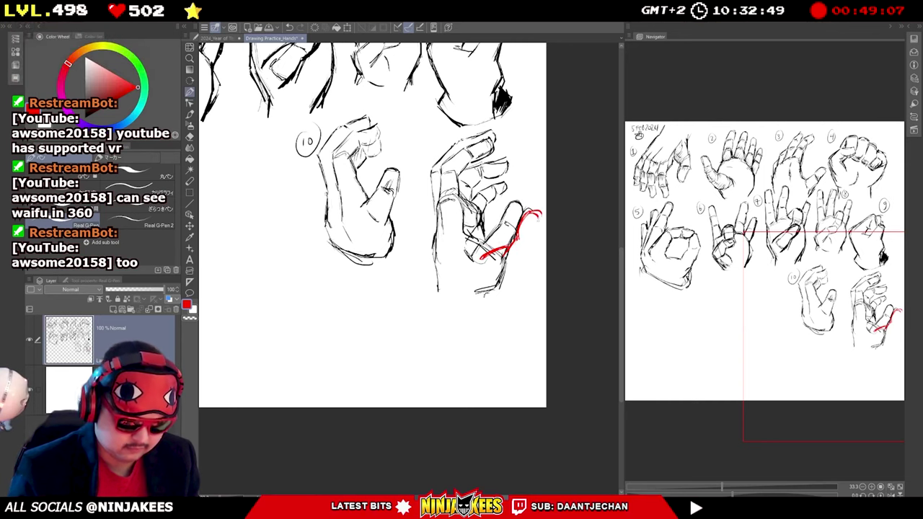
pyautogui.moveTo(539, 215)
pyautogui.mouseDown()
pyautogui.moveTo(529, 244)
pyautogui.moveTo(537, 243)
pyautogui.moveTo(534, 265)
pyautogui.moveTo(493, 300)
pyautogui.mouseUp()
pyautogui.moveTo(525, 272)
pyautogui.mouseDown()
pyautogui.moveTo(484, 301)
pyautogui.moveTo(491, 311)
pyautogui.mouseUp()
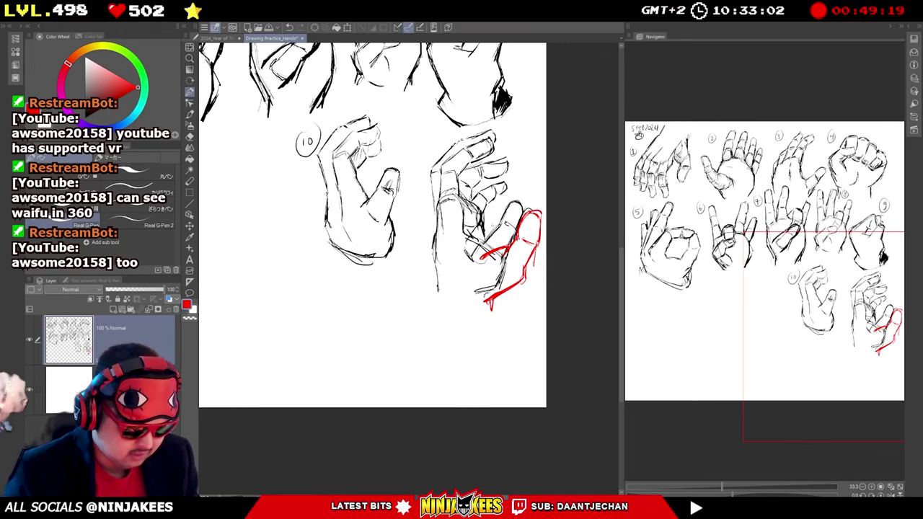
pyautogui.moveTo(464, 234); pyautogui.dragTo(491, 248)
pyautogui.moveTo(481, 243); pyautogui.dragTo(494, 250)
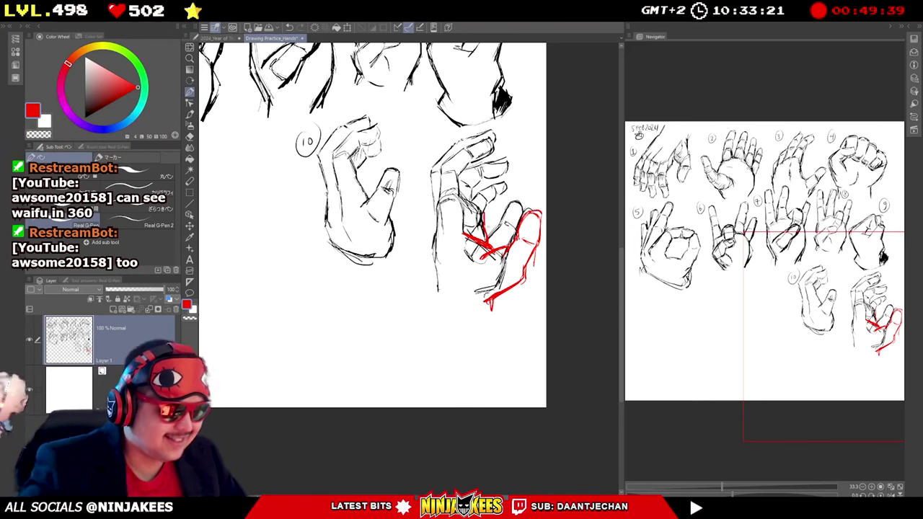
# Switch the pen back to black and label the corrected hand with a circled 11.
pyautogui.click(85, 118)
pyautogui.moveTo(425, 140); pyautogui.dragTo(425, 150)
pyautogui.moveTo(431, 139)
pyautogui.mouseDown()
pyautogui.moveTo(431, 150)
pyautogui.moveTo(430, 130)
pyautogui.mouseUp()
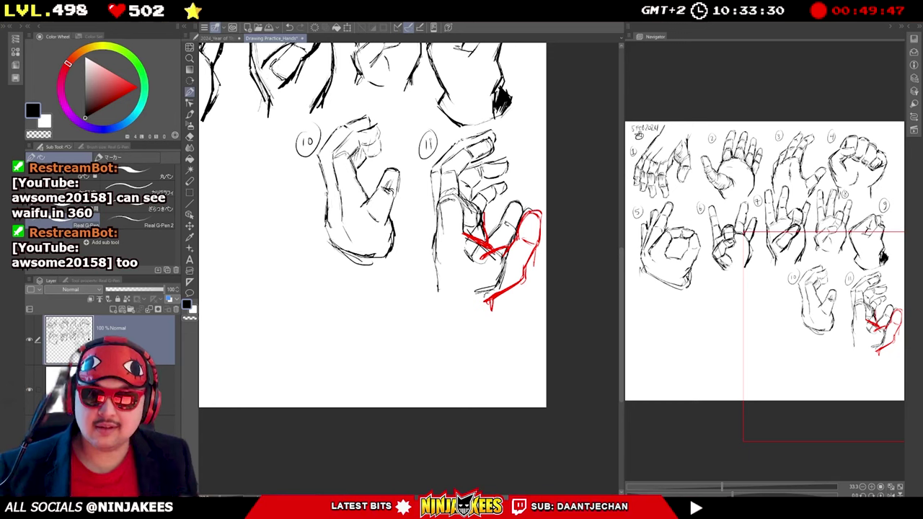
# Sketch the back of a new hand below hand 5, with sloping knuckles, an outer edge and a line down to the thumb web.
pyautogui.moveTo(430, 139); pyautogui.dragTo(397, 147)
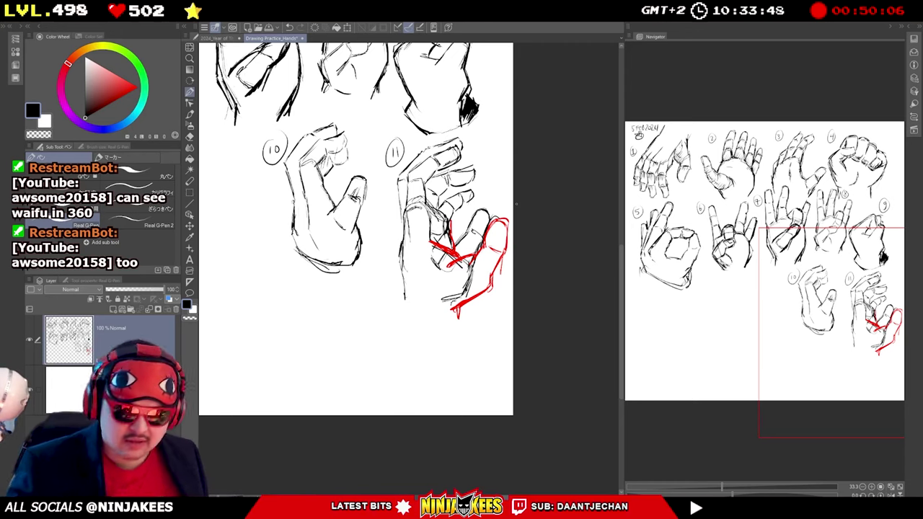
pyautogui.moveTo(237, 195)
pyautogui.mouseDown()
pyautogui.moveTo(314, 144)
pyautogui.moveTo(404, 152)
pyautogui.moveTo(469, 178)
pyautogui.moveTo(457, 212)
pyautogui.moveTo(438, 215)
pyautogui.moveTo(507, 163)
pyautogui.mouseUp()
pyautogui.hotkey('ctrl', 'z')
pyautogui.moveTo(418, 169); pyautogui.dragTo(462, 181)
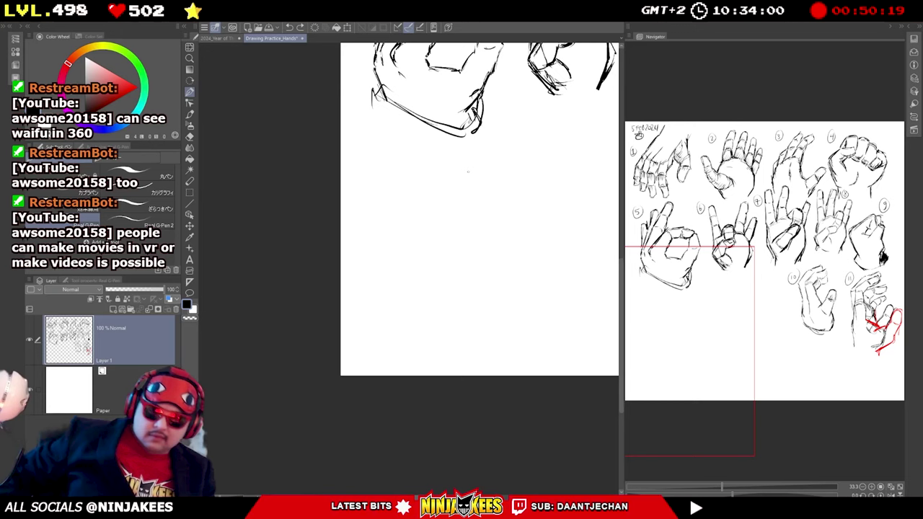
pyautogui.moveTo(497, 169); pyautogui.dragTo(533, 165)
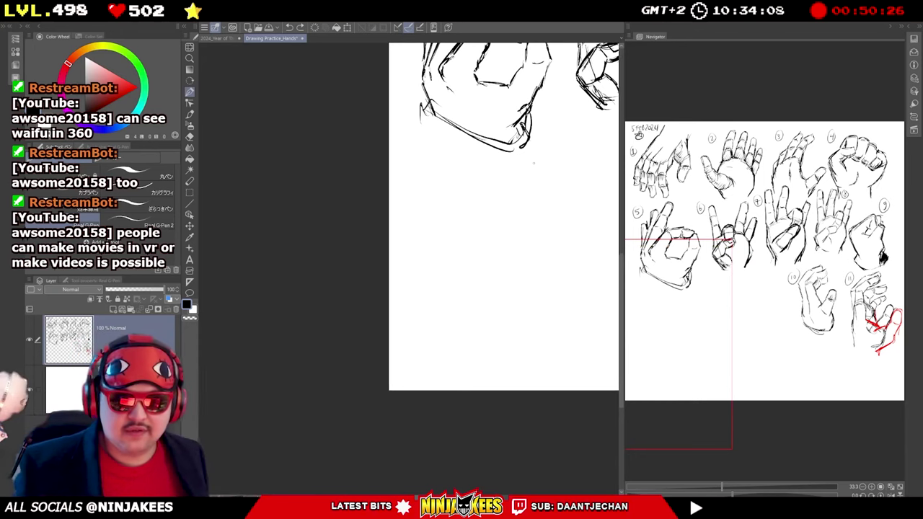
pyautogui.moveTo(515, 211); pyautogui.dragTo(477, 179)
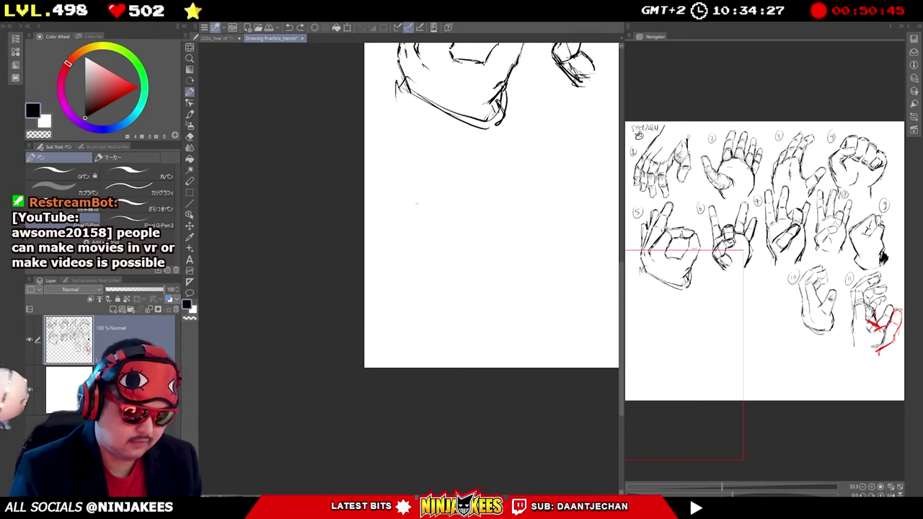
pyautogui.moveTo(415, 207)
pyautogui.mouseDown()
pyautogui.moveTo(424, 199)
pyautogui.moveTo(393, 215)
pyautogui.moveTo(378, 244)
pyautogui.mouseUp()
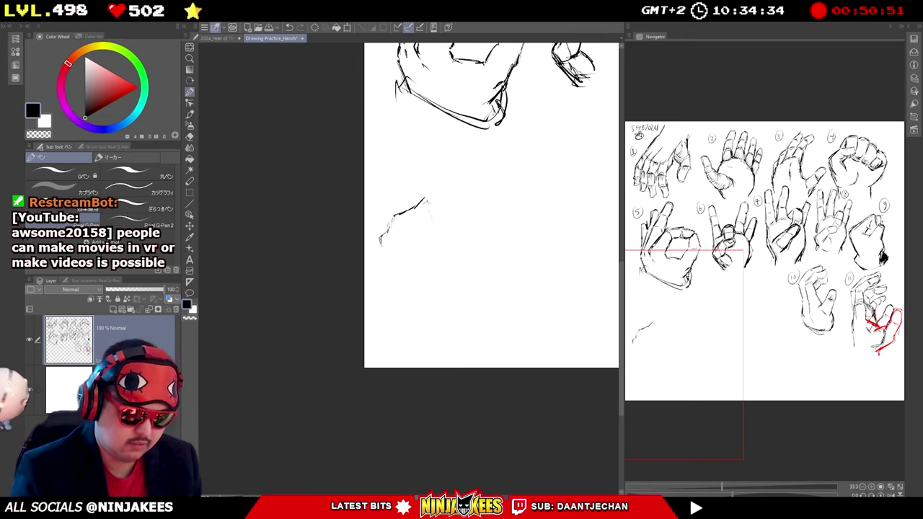
pyautogui.moveTo(433, 200); pyautogui.dragTo(462, 256)
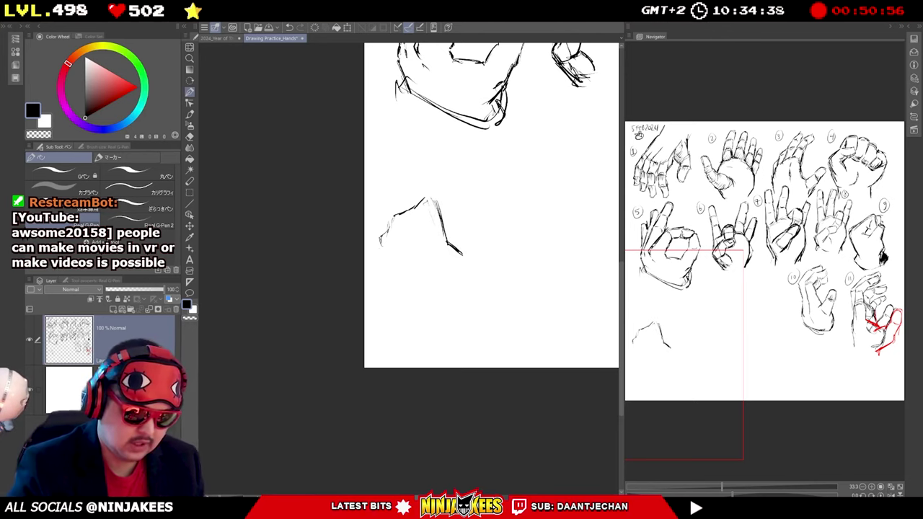
pyautogui.moveTo(380, 245)
pyautogui.mouseDown()
pyautogui.moveTo(377, 261)
pyautogui.moveTo(387, 271)
pyautogui.mouseUp()
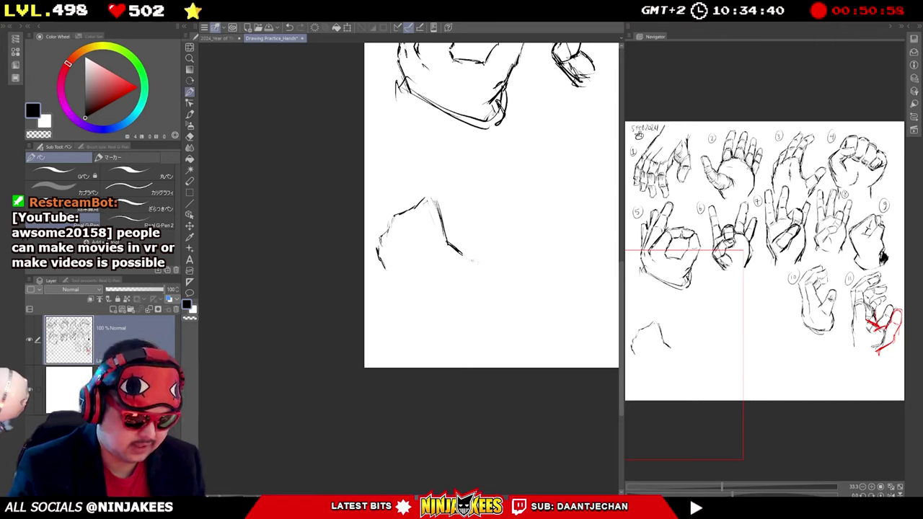
pyautogui.moveTo(464, 257); pyautogui.dragTo(472, 254)
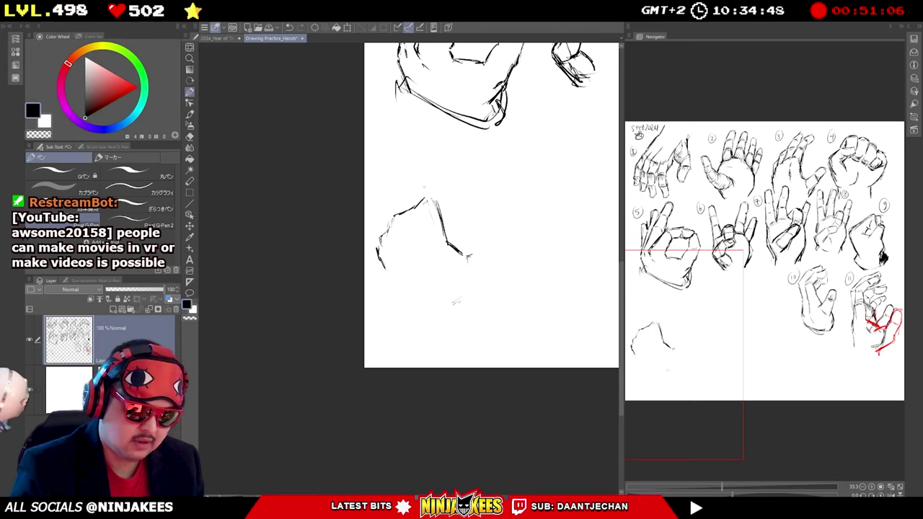
# Draw a raised index finger from the new hand's top knuckle, with segment lines and a rounded tip.
pyautogui.moveTo(419, 181)
pyautogui.mouseDown()
pyautogui.moveTo(422, 202)
pyautogui.moveTo(439, 175)
pyautogui.moveTo(442, 208)
pyautogui.mouseUp()
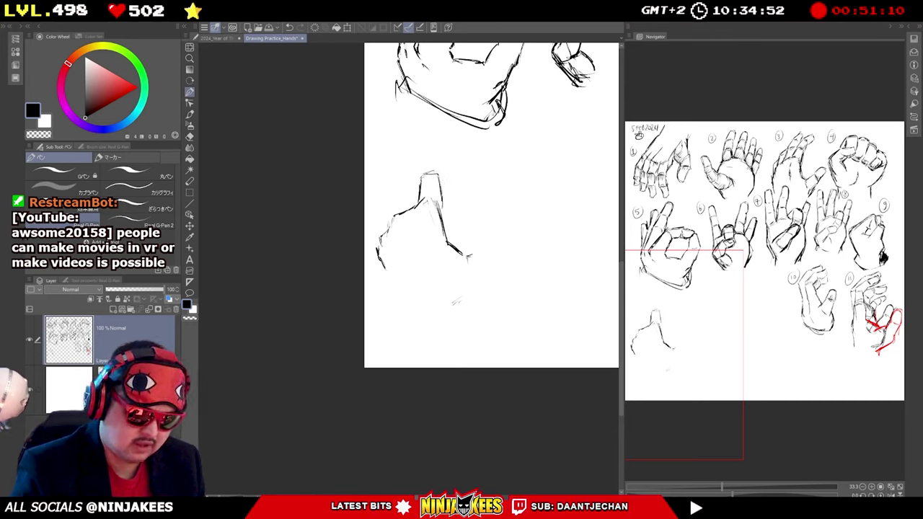
pyautogui.moveTo(421, 160); pyautogui.dragTo(415, 199)
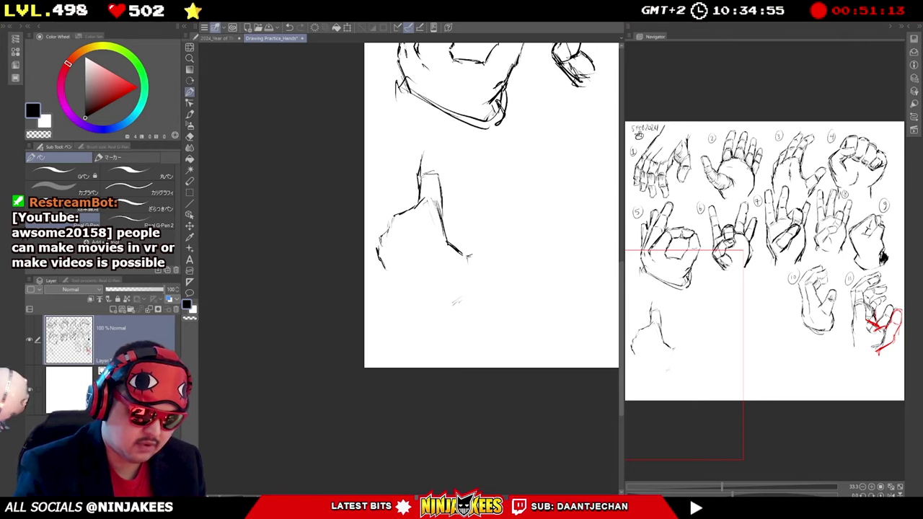
pyautogui.moveTo(438, 149); pyautogui.dragTo(439, 175)
pyautogui.moveTo(426, 136)
pyautogui.mouseDown()
pyautogui.moveTo(430, 148)
pyautogui.moveTo(441, 128)
pyautogui.moveTo(442, 151)
pyautogui.mouseUp()
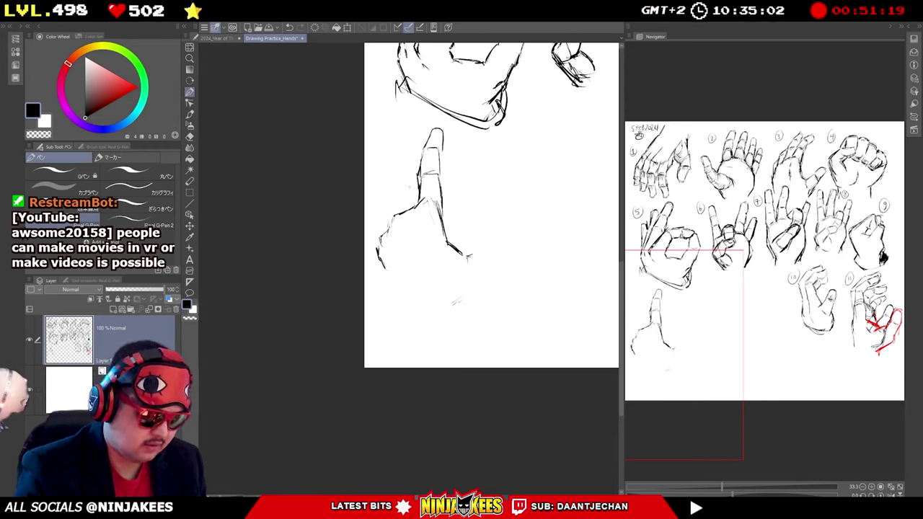
# Add a folded finger on each side of the index finger and darken the hand's outer edge.
pyautogui.moveTo(401, 189)
pyautogui.mouseDown()
pyautogui.moveTo(392, 213)
pyautogui.moveTo(405, 180)
pyautogui.mouseUp()
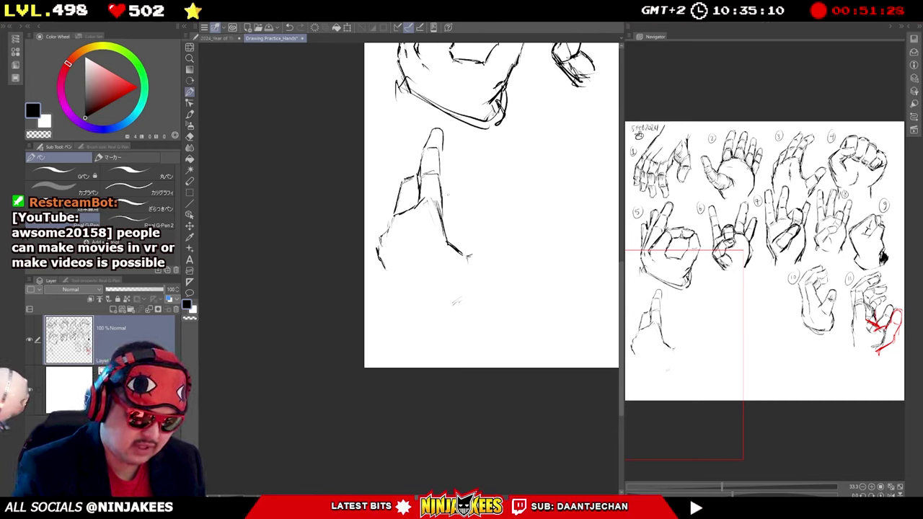
pyautogui.moveTo(441, 181); pyautogui.dragTo(446, 189)
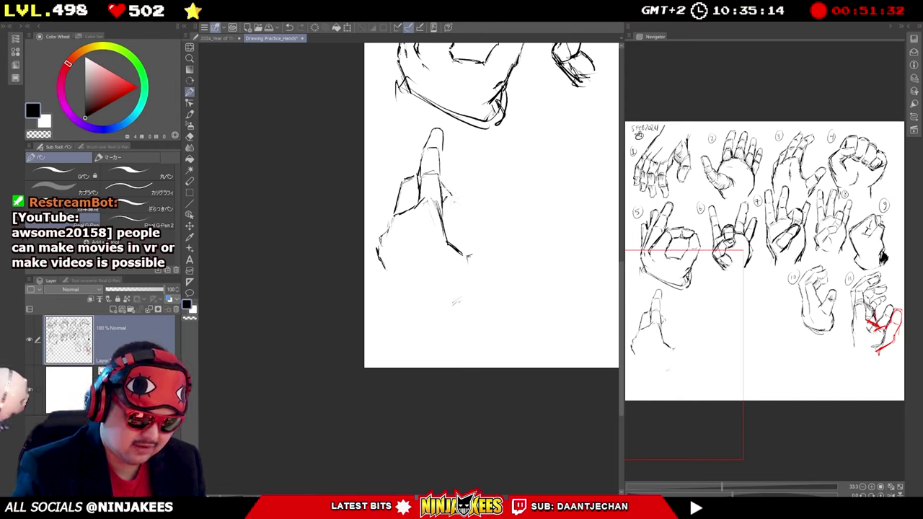
pyautogui.moveTo(453, 198)
pyautogui.mouseDown()
pyautogui.moveTo(457, 225)
pyautogui.moveTo(464, 219)
pyautogui.moveTo(455, 254)
pyautogui.moveTo(467, 260)
pyautogui.mouseUp()
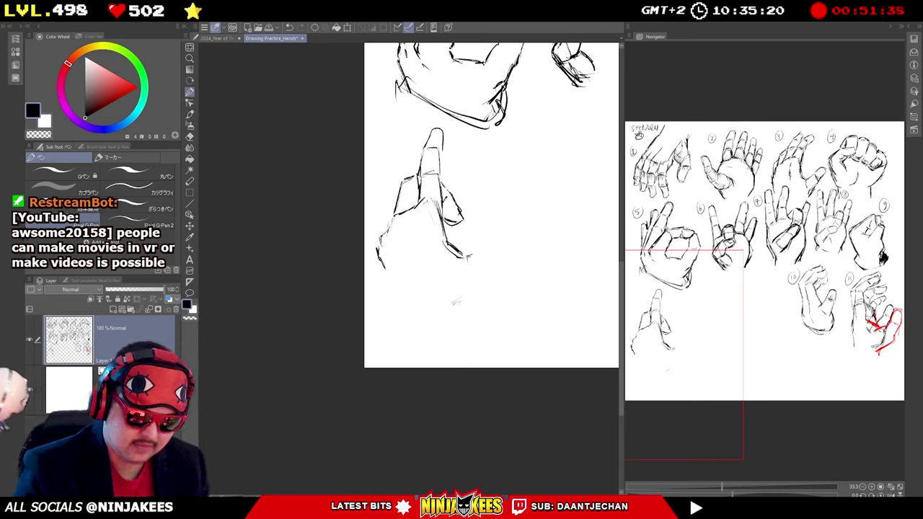
pyautogui.moveTo(395, 213)
pyautogui.mouseDown()
pyautogui.moveTo(376, 247)
pyautogui.moveTo(390, 282)
pyautogui.mouseUp()
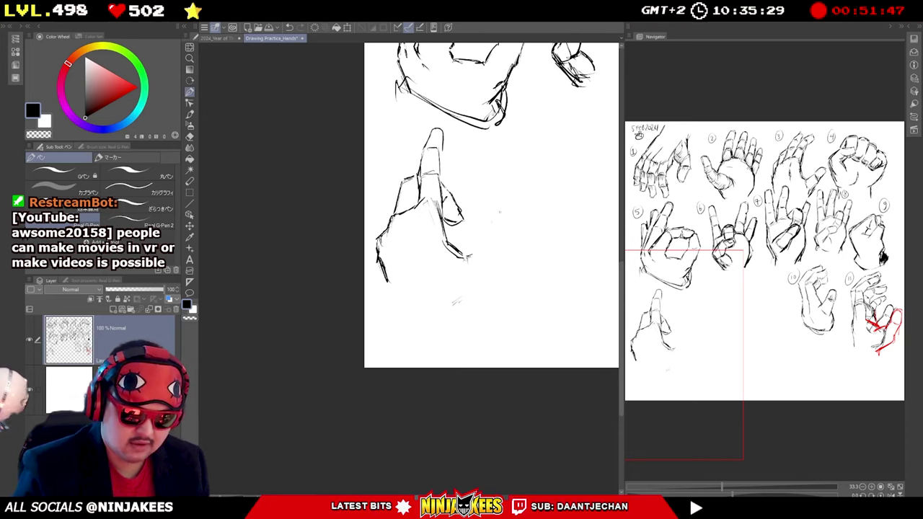
# Draw the outstretched thumb with its base running to the wrist, and reinforce the hand's outer edge and thumb web.
pyautogui.moveTo(493, 217)
pyautogui.mouseDown()
pyautogui.moveTo(509, 209)
pyautogui.moveTo(495, 232)
pyautogui.moveTo(518, 215)
pyautogui.moveTo(504, 238)
pyautogui.moveTo(479, 241)
pyautogui.moveTo(465, 258)
pyautogui.moveTo(494, 266)
pyautogui.moveTo(491, 273)
pyautogui.mouseUp()
pyautogui.moveTo(506, 238); pyautogui.dragTo(491, 277)
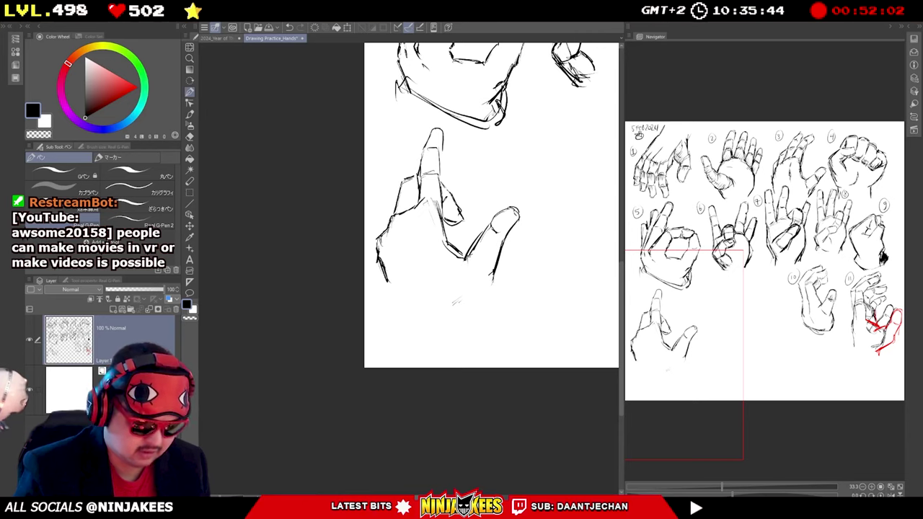
pyautogui.moveTo(494, 277)
pyautogui.mouseDown()
pyautogui.moveTo(491, 302)
pyautogui.moveTo(470, 319)
pyautogui.mouseUp()
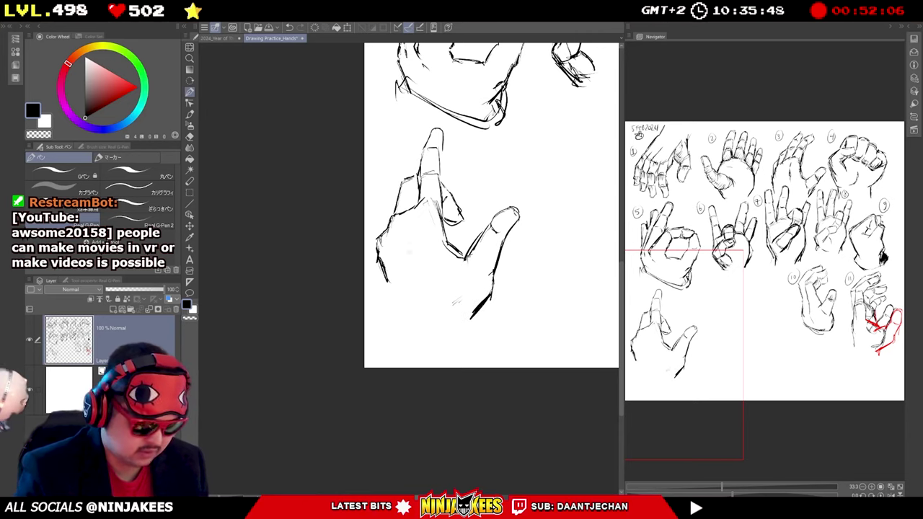
pyautogui.moveTo(380, 261); pyautogui.dragTo(388, 288)
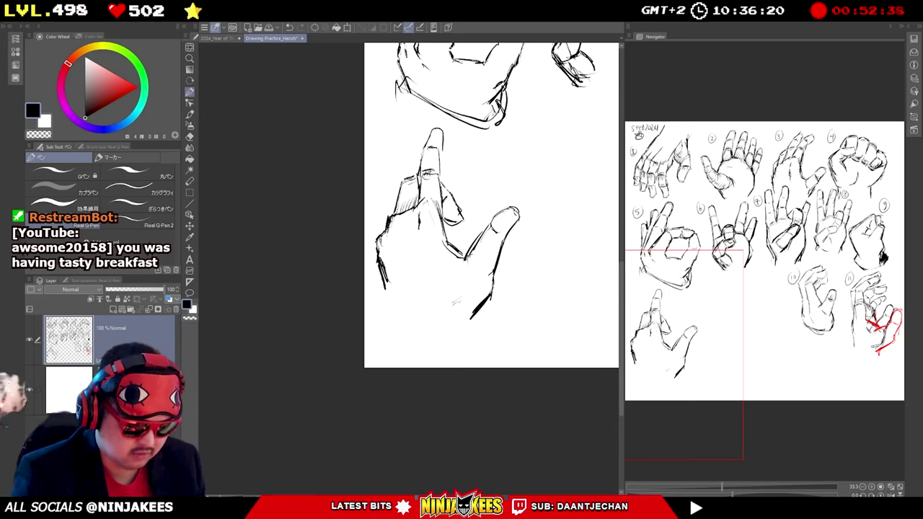
pyautogui.moveTo(467, 255)
pyautogui.mouseDown()
pyautogui.moveTo(445, 242)
pyautogui.moveTo(462, 258)
pyautogui.mouseUp()
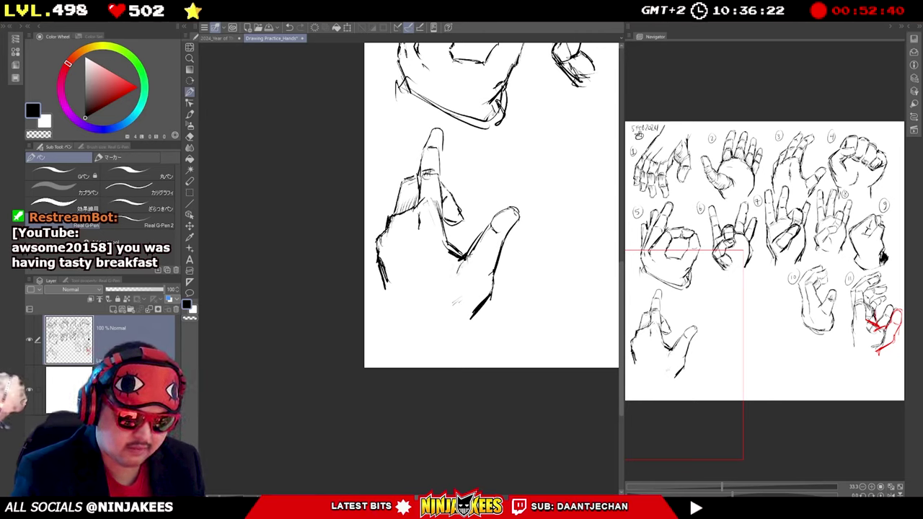
# Outline an oval thumbnail and an index fingernail, and thicken the thumb's outer contour.
pyautogui.moveTo(491, 227)
pyautogui.mouseDown()
pyautogui.moveTo(507, 207)
pyautogui.moveTo(517, 212)
pyautogui.moveTo(502, 249)
pyautogui.mouseUp()
pyautogui.moveTo(503, 210)
pyautogui.mouseDown()
pyautogui.moveTo(496, 225)
pyautogui.moveTo(513, 222)
pyautogui.moveTo(502, 250)
pyautogui.mouseUp()
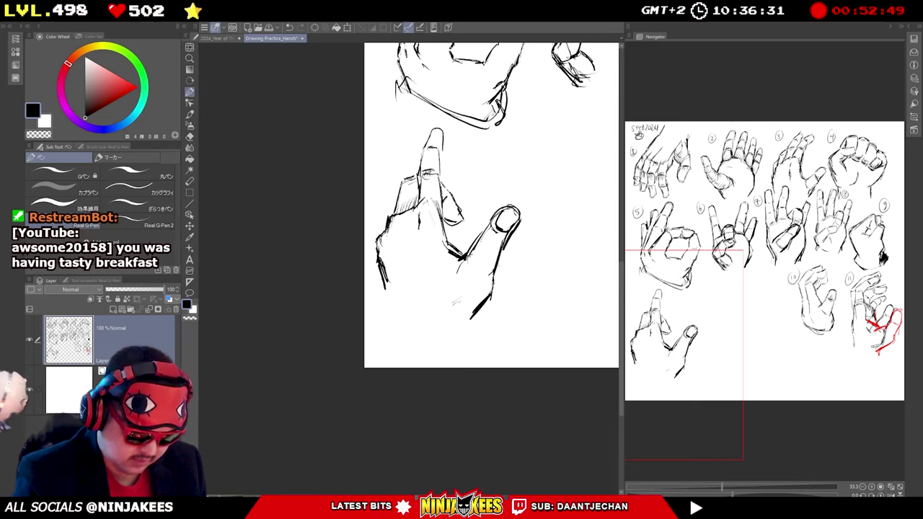
pyautogui.moveTo(503, 249); pyautogui.dragTo(488, 299)
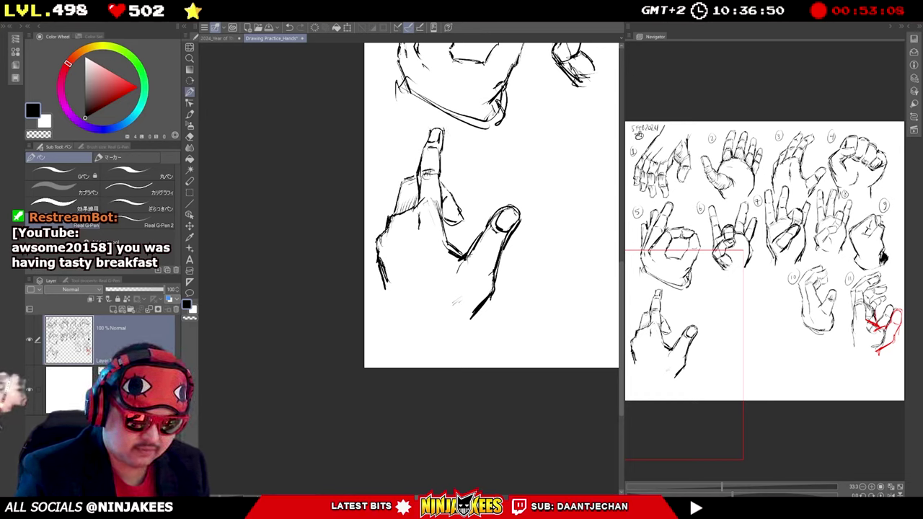
# Reinforce the curled finger beside the index finger and label the hand with a circled 12.
pyautogui.moveTo(442, 181); pyautogui.dragTo(455, 197)
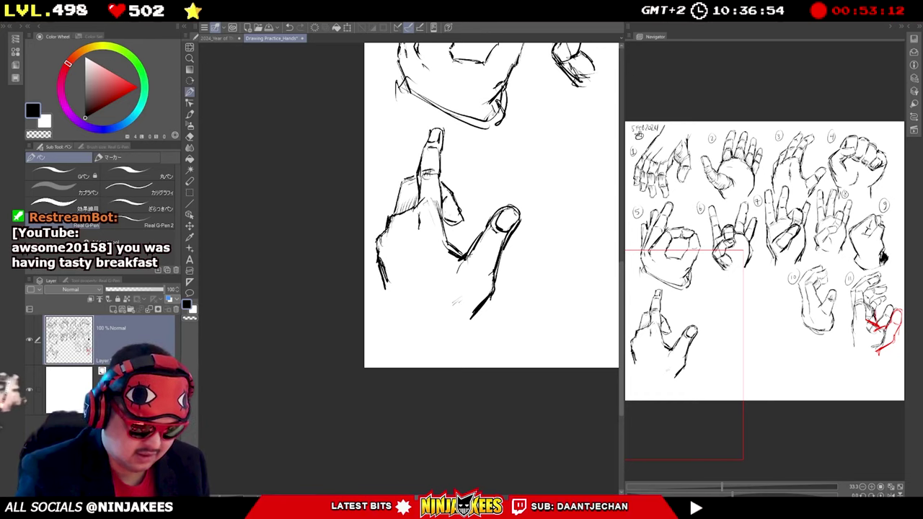
pyautogui.moveTo(444, 215); pyautogui.dragTo(464, 220)
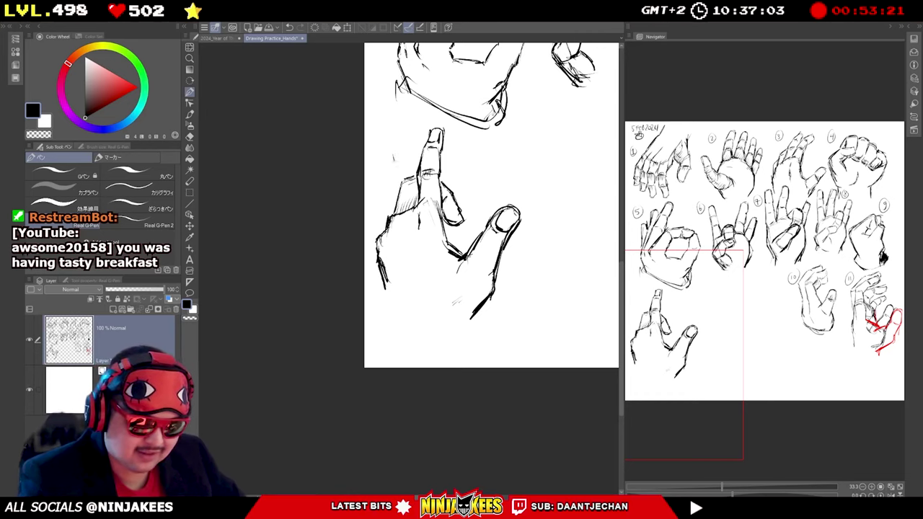
pyautogui.moveTo(399, 144)
pyautogui.mouseDown()
pyautogui.moveTo(393, 166)
pyautogui.moveTo(399, 144)
pyautogui.mouseUp()
pyautogui.moveTo(393, 151); pyautogui.dragTo(402, 161)
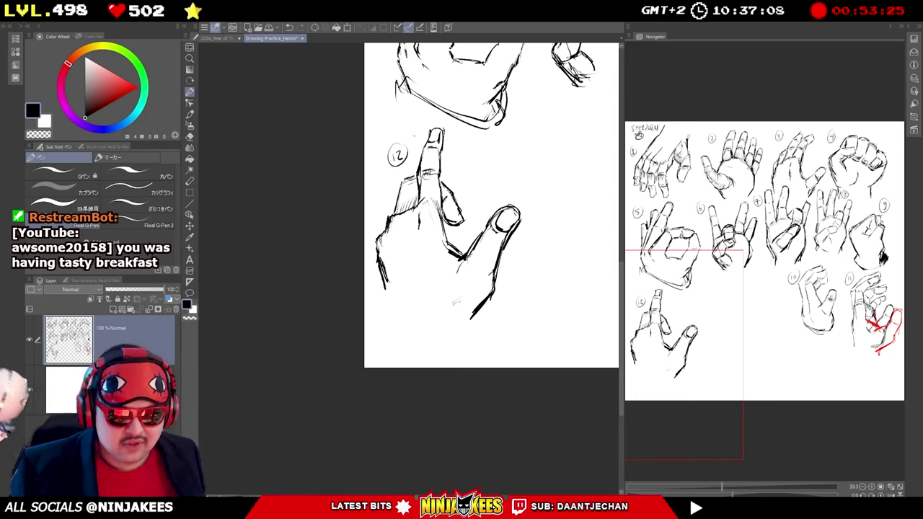
# Outline the palm of a new hand beside hand 12, with an arched top and a rounded thumb base.
pyautogui.moveTo(613, 204); pyautogui.dragTo(496, 257)
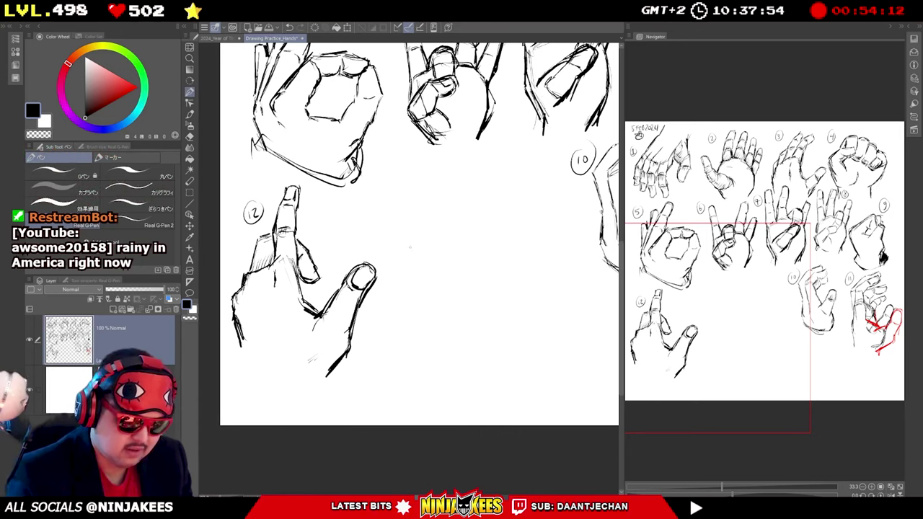
pyautogui.moveTo(404, 236)
pyautogui.mouseDown()
pyautogui.moveTo(425, 245)
pyautogui.moveTo(395, 255)
pyautogui.moveTo(393, 274)
pyautogui.moveTo(423, 246)
pyautogui.moveTo(429, 253)
pyautogui.mouseUp()
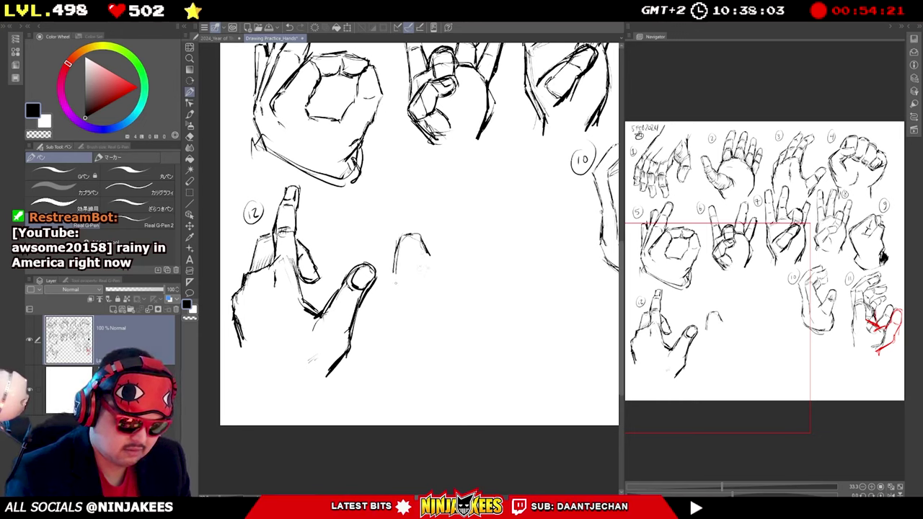
pyautogui.moveTo(418, 327)
pyautogui.mouseDown()
pyautogui.moveTo(441, 313)
pyautogui.moveTo(405, 330)
pyautogui.moveTo(432, 334)
pyautogui.moveTo(440, 310)
pyautogui.mouseUp()
pyautogui.moveTo(432, 261); pyautogui.dragTo(452, 324)
pyautogui.moveTo(443, 333); pyautogui.dragTo(452, 330)
pyautogui.moveTo(437, 287); pyautogui.dragTo(448, 322)
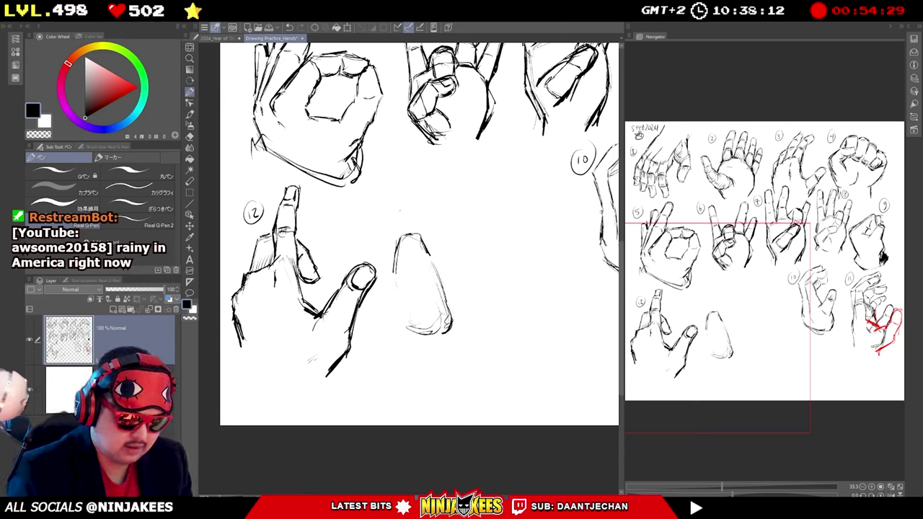
# Build a straight index finger in three tapering segments above the palm's arched top.
pyautogui.moveTo(401, 212)
pyautogui.mouseDown()
pyautogui.moveTo(401, 235)
pyautogui.moveTo(415, 207)
pyautogui.mouseUp()
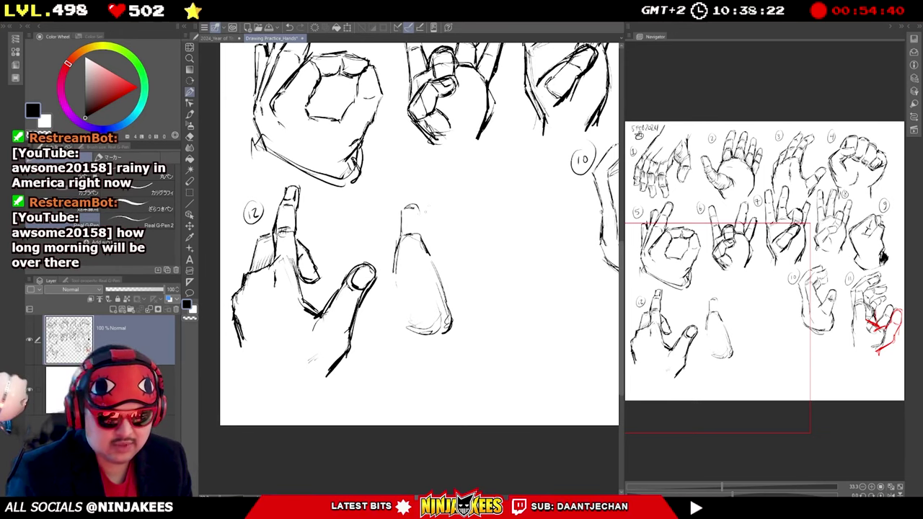
pyautogui.moveTo(418, 206); pyautogui.dragTo(423, 236)
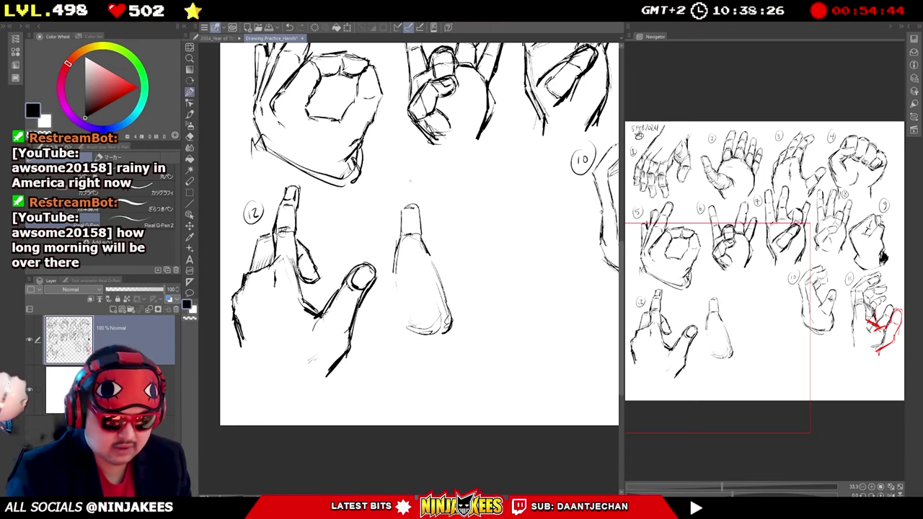
pyautogui.moveTo(406, 183)
pyautogui.mouseDown()
pyautogui.moveTo(403, 207)
pyautogui.moveTo(416, 206)
pyautogui.mouseUp()
pyautogui.moveTo(409, 158); pyautogui.dragTo(423, 237)
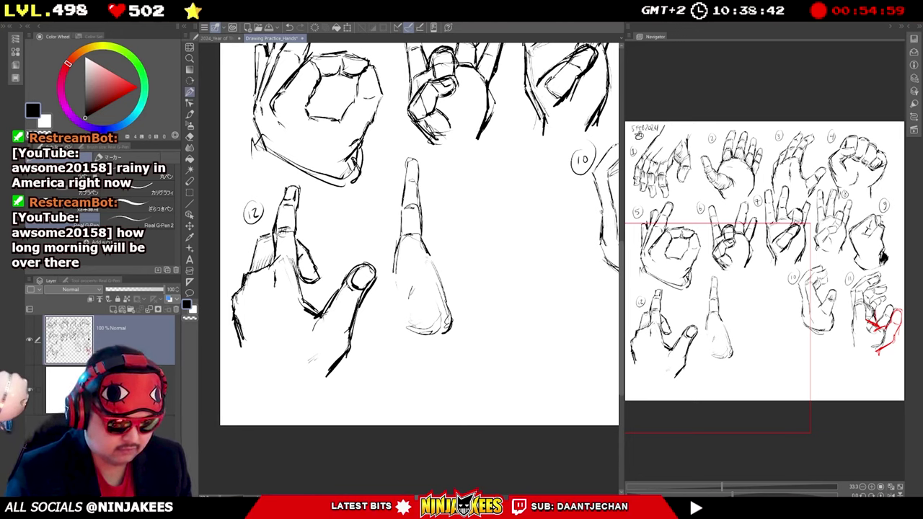
# Draw the thumb resting in front of the palm, with an oval nail and a contour running into its rounded base.
pyautogui.moveTo(426, 252)
pyautogui.mouseDown()
pyautogui.moveTo(444, 257)
pyautogui.moveTo(419, 266)
pyautogui.moveTo(422, 280)
pyautogui.mouseUp()
pyautogui.moveTo(424, 260); pyautogui.dragTo(413, 297)
pyautogui.moveTo(430, 251)
pyautogui.mouseDown()
pyautogui.moveTo(442, 259)
pyautogui.moveTo(439, 275)
pyautogui.mouseUp()
pyautogui.moveTo(442, 260); pyautogui.dragTo(439, 309)
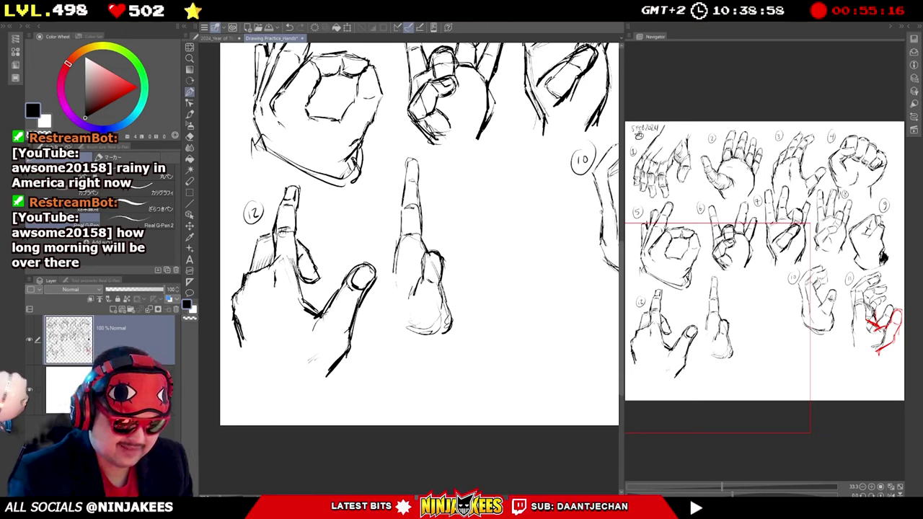
pyautogui.moveTo(424, 260); pyautogui.dragTo(439, 263)
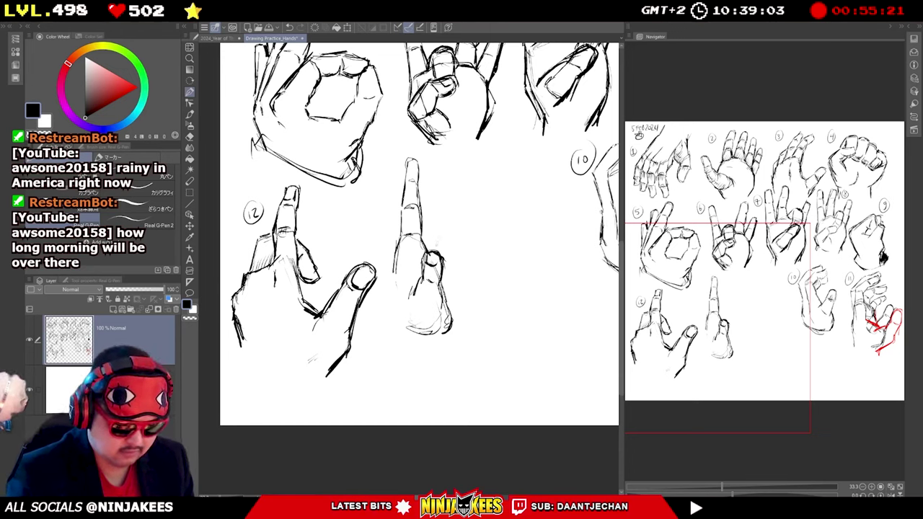
pyautogui.moveTo(424, 237); pyautogui.dragTo(435, 245)
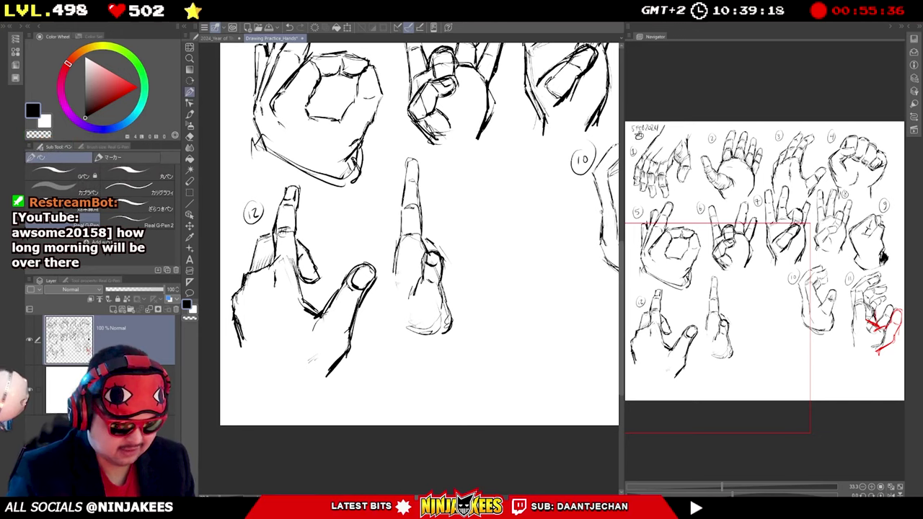
# Extend the palm's outer edge downward and add a taller finger and a shorter finger on either side of the index finger.
pyautogui.moveTo(395, 268); pyautogui.dragTo(387, 299)
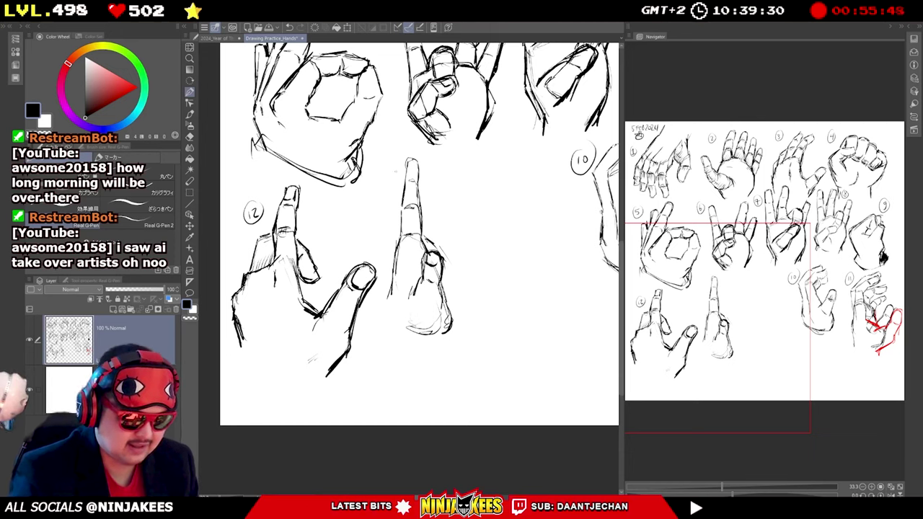
pyautogui.moveTo(394, 251)
pyautogui.mouseDown()
pyautogui.moveTo(401, 206)
pyautogui.moveTo(393, 199)
pyautogui.mouseUp()
pyautogui.moveTo(397, 179)
pyautogui.mouseDown()
pyautogui.moveTo(395, 193)
pyautogui.moveTo(397, 185)
pyautogui.mouseUp()
pyautogui.moveTo(401, 158)
pyautogui.mouseDown()
pyautogui.moveTo(398, 176)
pyautogui.moveTo(416, 160)
pyautogui.mouseUp()
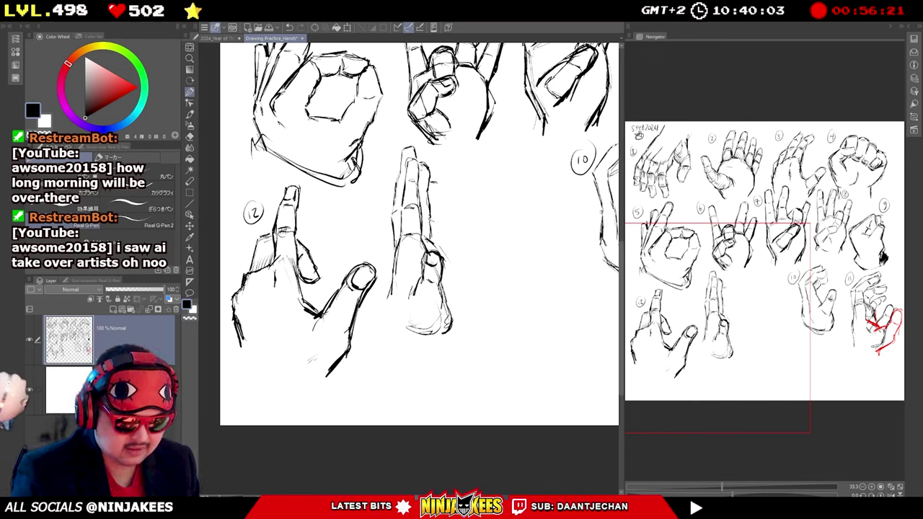
pyautogui.moveTo(436, 182); pyautogui.dragTo(442, 251)
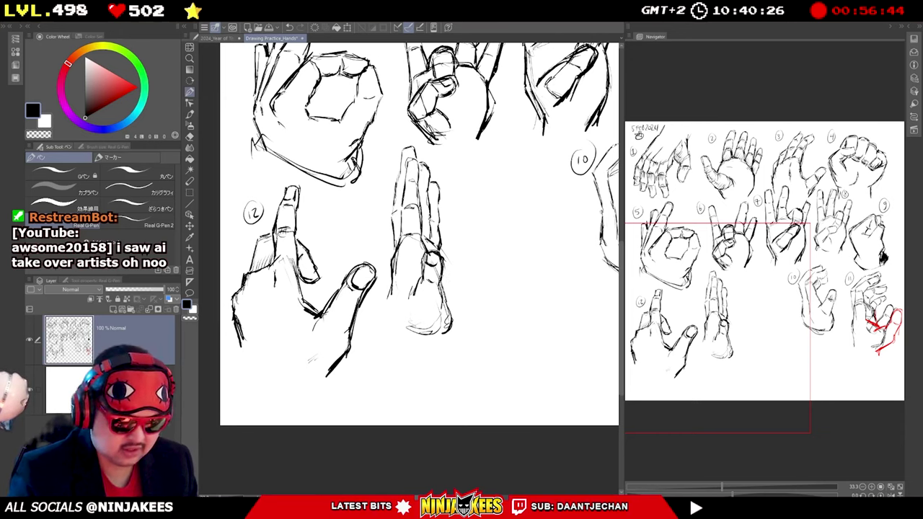
# Thicken the contours of the thumb and its base, and extend both sides of the hand to the wrist.
pyautogui.moveTo(444, 261); pyautogui.dragTo(453, 324)
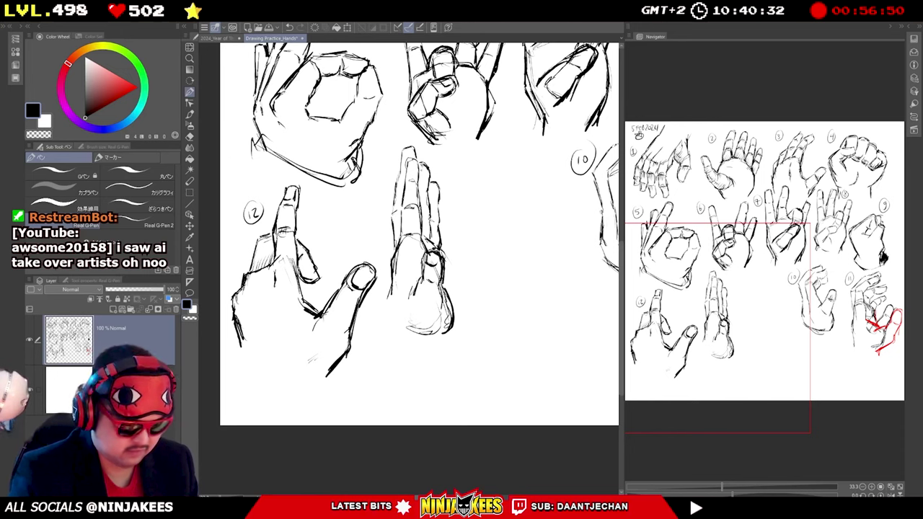
pyautogui.moveTo(418, 278); pyautogui.dragTo(410, 303)
pyautogui.moveTo(428, 252); pyautogui.dragTo(419, 279)
pyautogui.moveTo(432, 250); pyautogui.dragTo(444, 257)
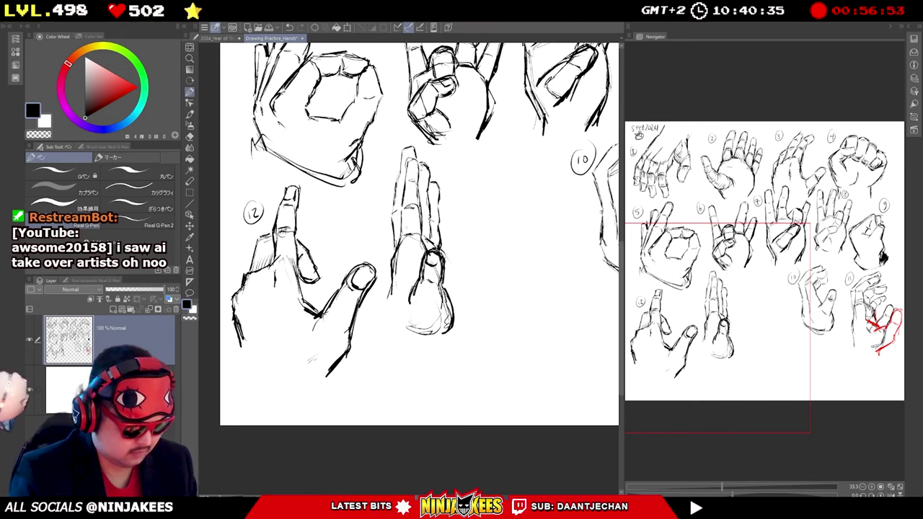
pyautogui.moveTo(392, 289); pyautogui.dragTo(373, 309)
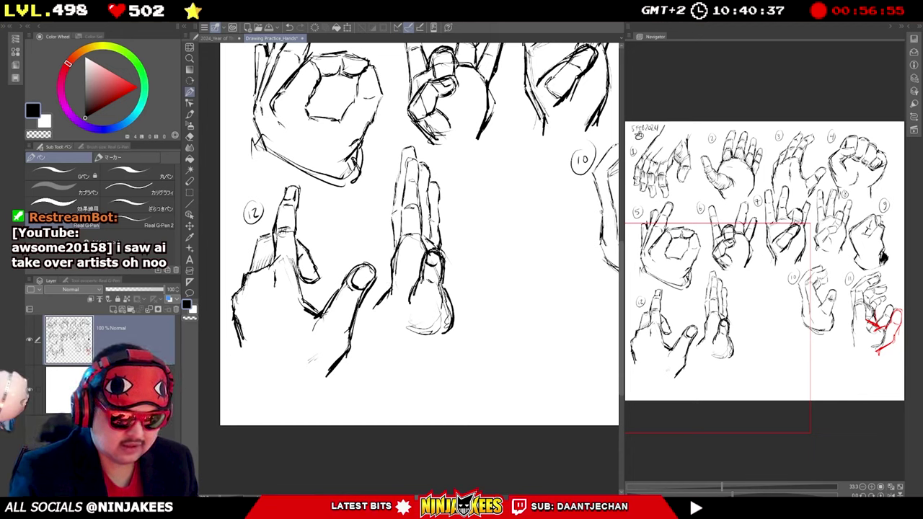
pyautogui.moveTo(447, 339)
pyautogui.mouseDown()
pyautogui.moveTo(418, 342)
pyautogui.moveTo(411, 355)
pyautogui.mouseUp()
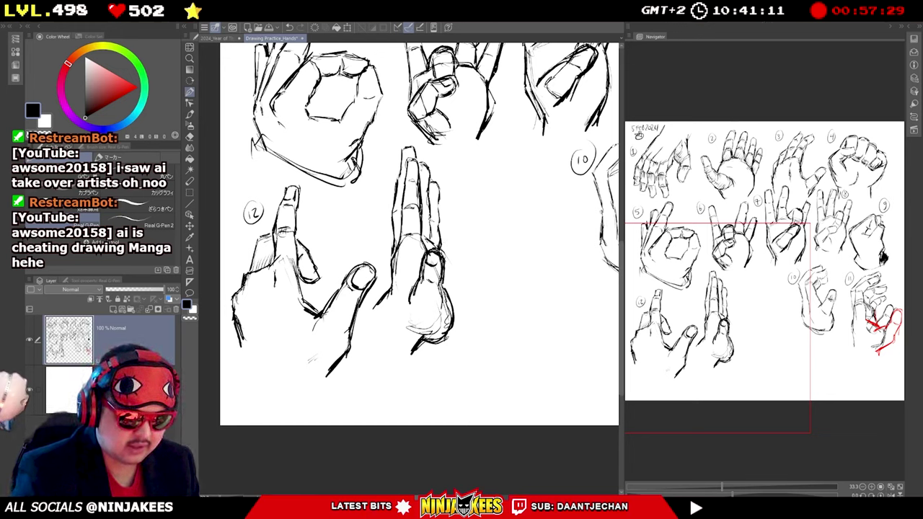
# Reinforce the shorter finger's contour and label the hand with a circled 13.
pyautogui.moveTo(436, 183); pyautogui.dragTo(438, 220)
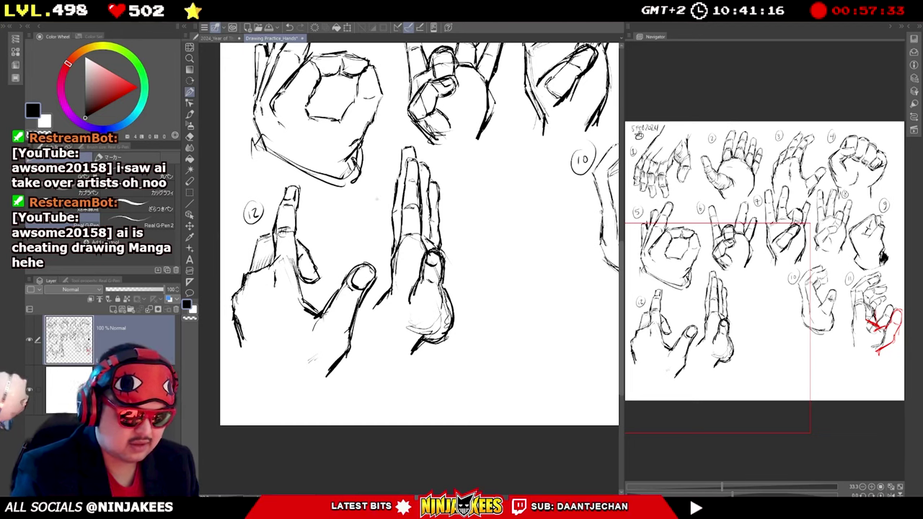
pyautogui.moveTo(366, 204); pyautogui.dragTo(370, 219)
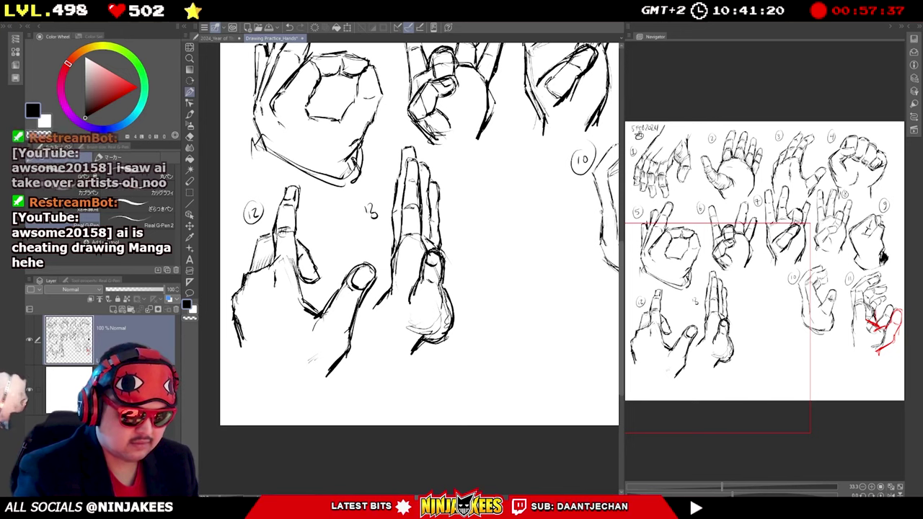
pyautogui.moveTo(370, 198)
pyautogui.mouseDown()
pyautogui.moveTo(363, 215)
pyautogui.moveTo(370, 199)
pyautogui.mouseUp()
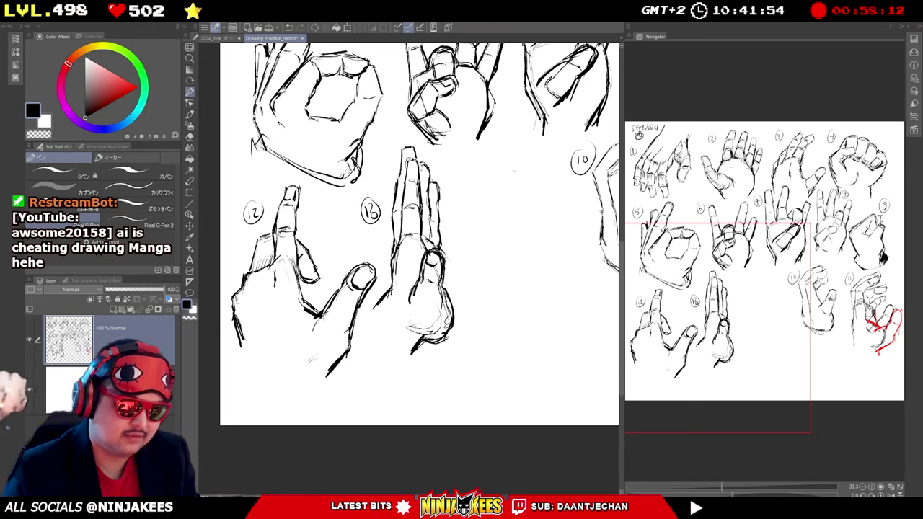
# Outline the arched palm of another hand between hands 13 and 10, and add the base segments of two fingers.
pyautogui.moveTo(477, 220)
pyautogui.mouseDown()
pyautogui.moveTo(509, 207)
pyautogui.moveTo(536, 216)
pyautogui.moveTo(535, 227)
pyautogui.moveTo(477, 229)
pyautogui.moveTo(487, 264)
pyautogui.mouseUp()
pyautogui.moveTo(536, 215)
pyautogui.mouseDown()
pyautogui.moveTo(538, 236)
pyautogui.moveTo(557, 253)
pyautogui.mouseUp()
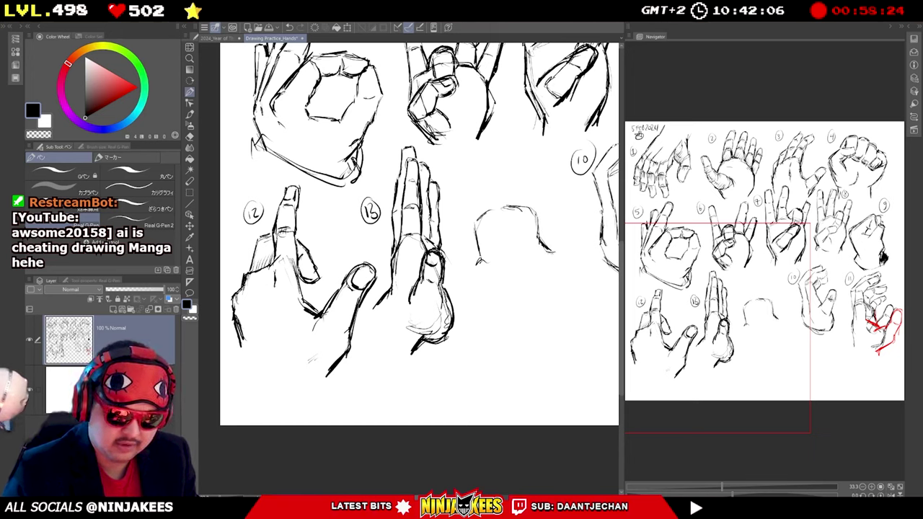
pyautogui.moveTo(522, 194)
pyautogui.mouseDown()
pyautogui.moveTo(526, 203)
pyautogui.moveTo(524, 186)
pyautogui.moveTo(528, 204)
pyautogui.moveTo(539, 185)
pyautogui.moveTo(540, 213)
pyautogui.mouseUp()
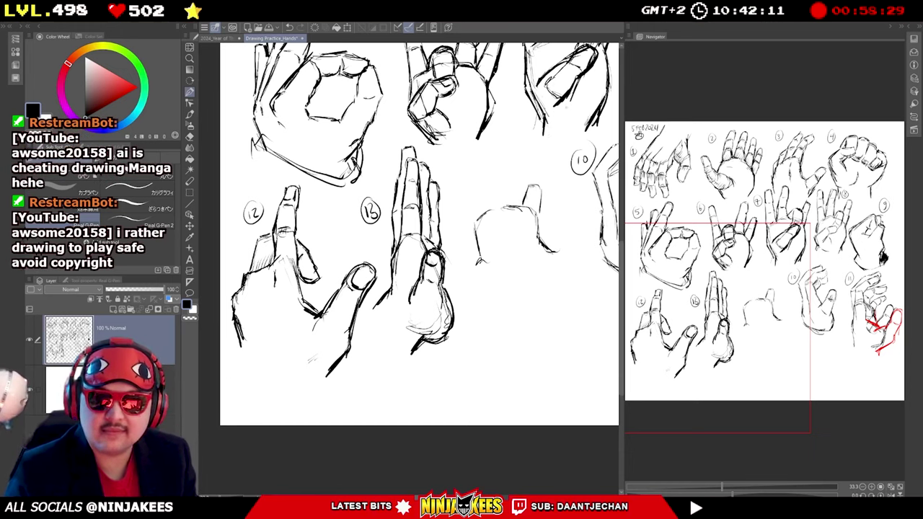
pyautogui.moveTo(527, 186)
pyautogui.mouseDown()
pyautogui.moveTo(519, 207)
pyautogui.moveTo(498, 203)
pyautogui.moveTo(498, 212)
pyautogui.mouseUp()
pyautogui.moveTo(498, 185)
pyautogui.mouseDown()
pyautogui.moveTo(497, 205)
pyautogui.moveTo(509, 181)
pyautogui.moveTo(495, 219)
pyautogui.mouseUp()
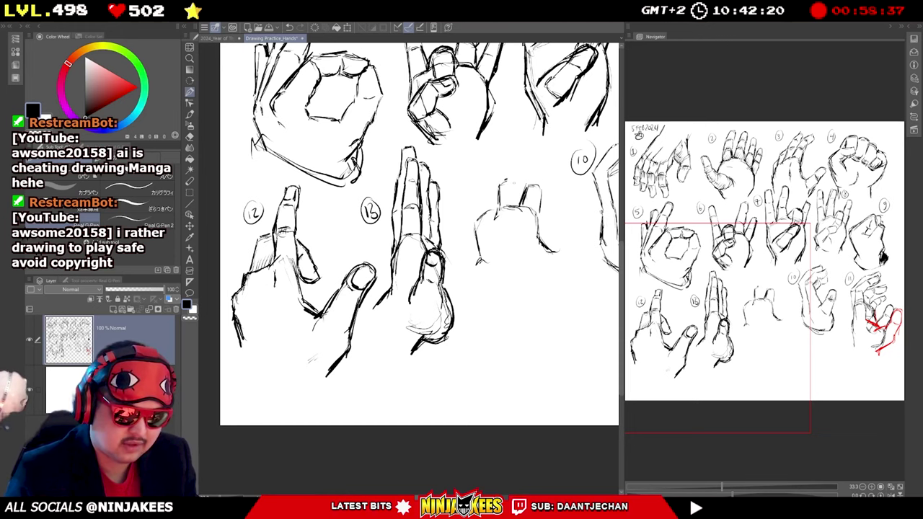
pyautogui.moveTo(513, 184); pyautogui.dragTo(514, 203)
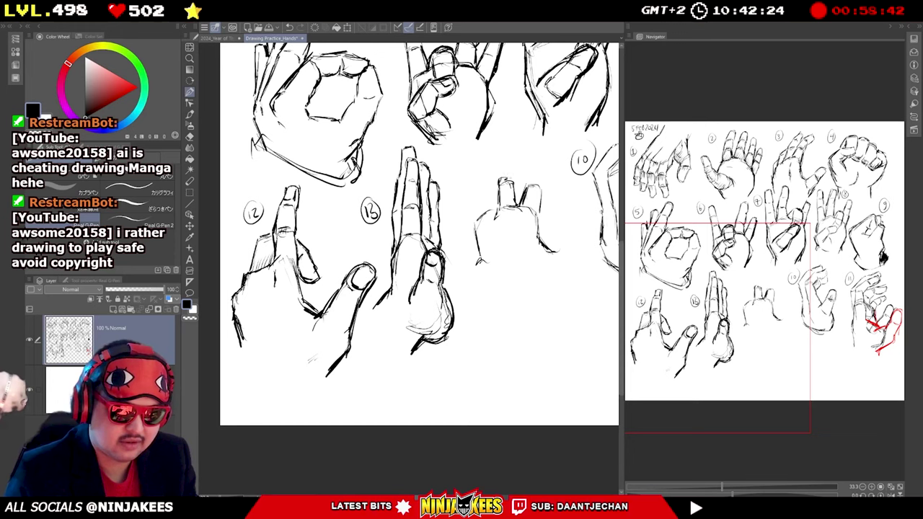
# Complete the two fingers with bent middle segments and fingertips leaning toward the thumb side.
pyautogui.moveTo(500, 175); pyautogui.dragTo(512, 163)
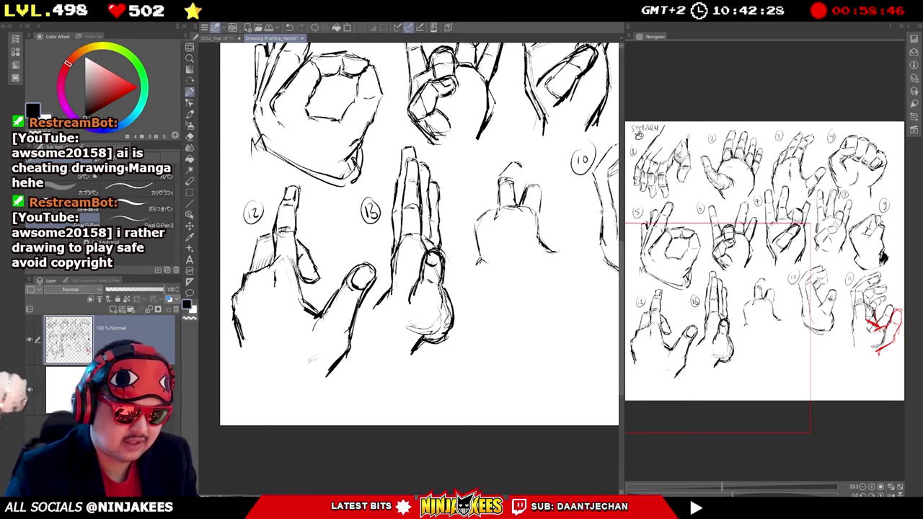
pyautogui.moveTo(520, 166); pyautogui.dragTo(517, 181)
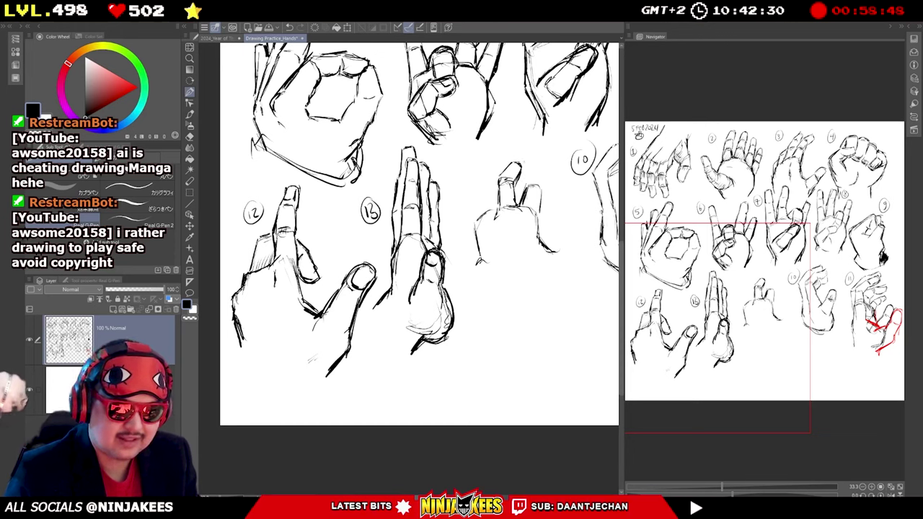
pyautogui.moveTo(515, 158)
pyautogui.mouseDown()
pyautogui.moveTo(533, 156)
pyautogui.moveTo(522, 173)
pyautogui.moveTo(538, 212)
pyautogui.mouseUp()
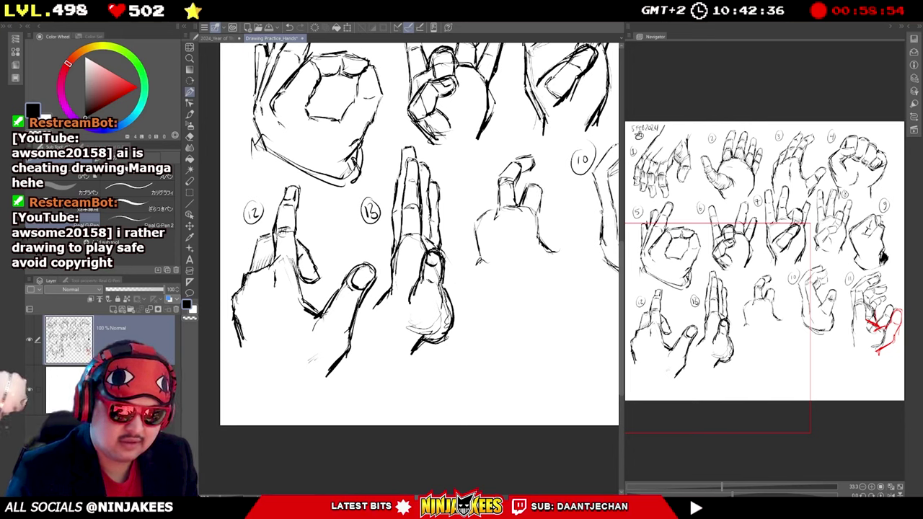
pyautogui.moveTo(542, 172)
pyautogui.mouseDown()
pyautogui.moveTo(530, 183)
pyautogui.moveTo(543, 196)
pyautogui.mouseUp()
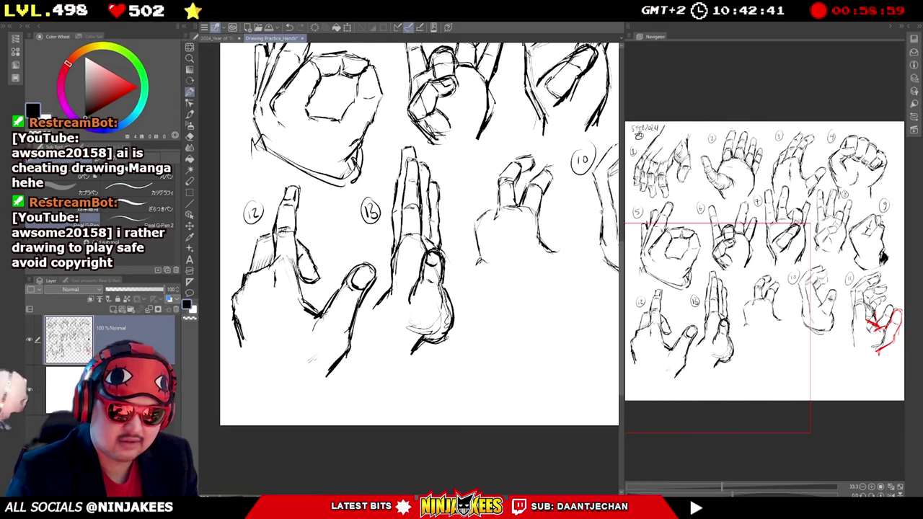
pyautogui.moveTo(561, 170); pyautogui.dragTo(549, 190)
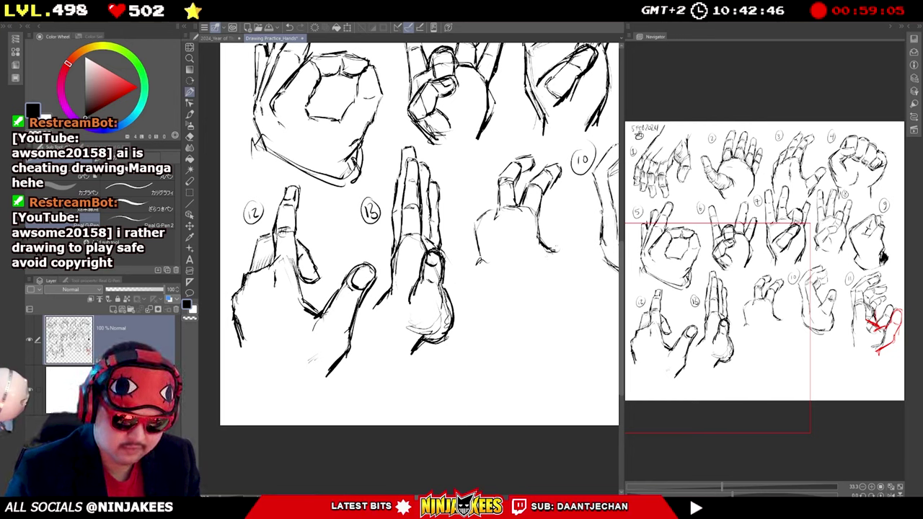
# Draw the outstretched thumb with its wrist line, and add the two remaining curled fingers on the opposite side.
pyautogui.moveTo(561, 233)
pyautogui.mouseDown()
pyautogui.moveTo(553, 250)
pyautogui.moveTo(571, 238)
pyautogui.moveTo(574, 247)
pyautogui.moveTo(571, 221)
pyautogui.moveTo(580, 218)
pyautogui.moveTo(569, 265)
pyautogui.moveTo(550, 284)
pyautogui.mouseUp()
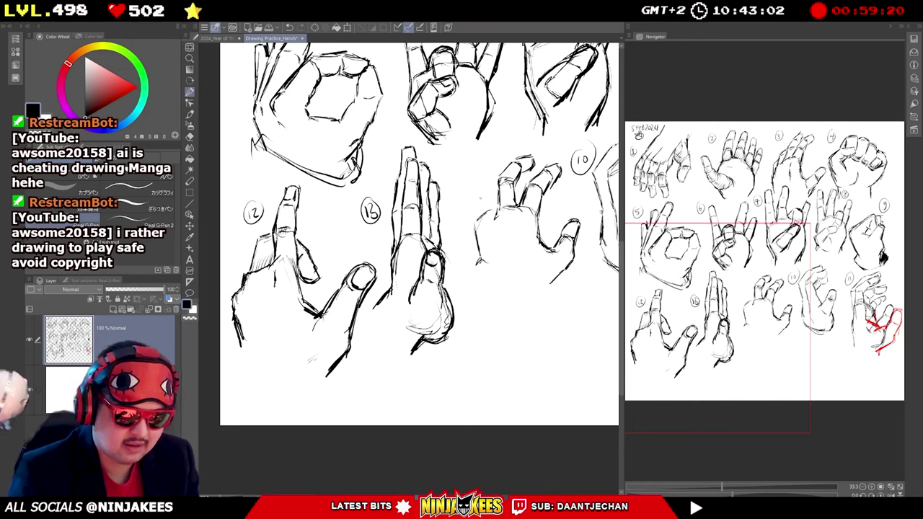
pyautogui.moveTo(482, 194)
pyautogui.mouseDown()
pyautogui.moveTo(483, 221)
pyautogui.moveTo(497, 169)
pyautogui.mouseUp()
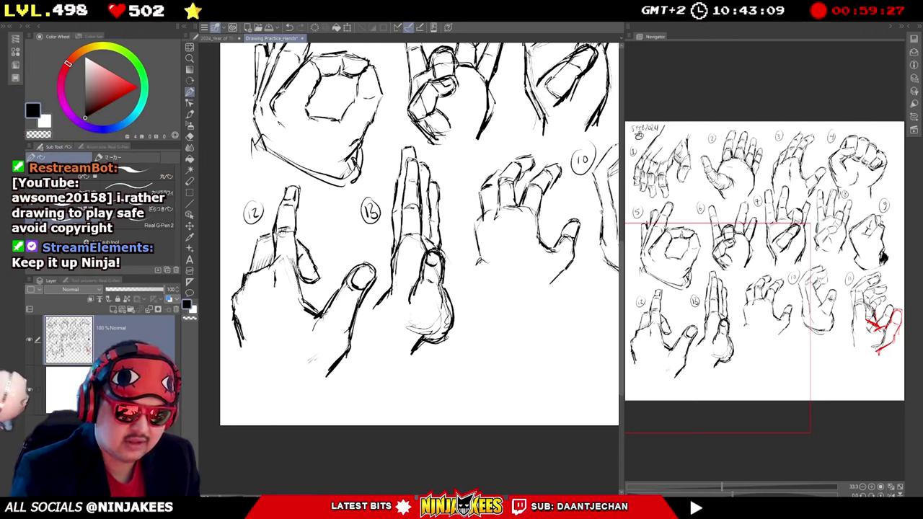
pyautogui.moveTo(474, 212); pyautogui.dragTo(467, 217)
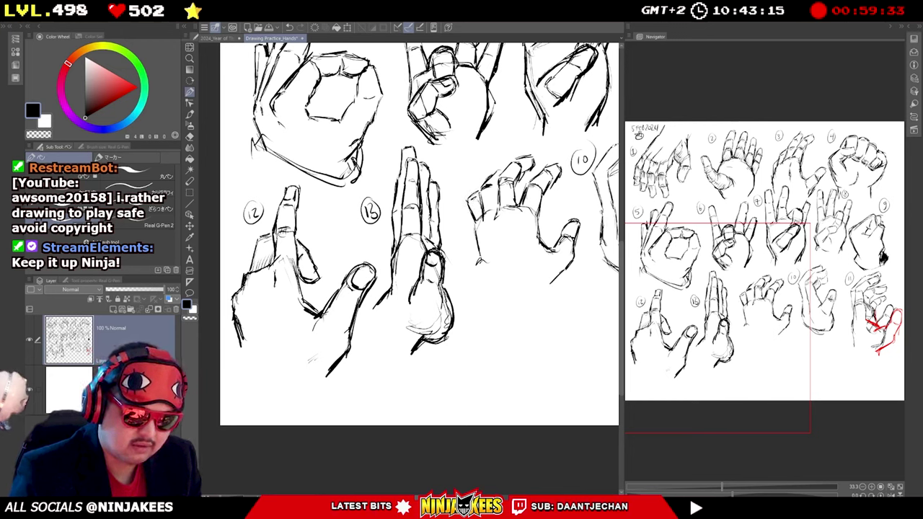
pyautogui.moveTo(466, 205); pyautogui.dragTo(475, 227)
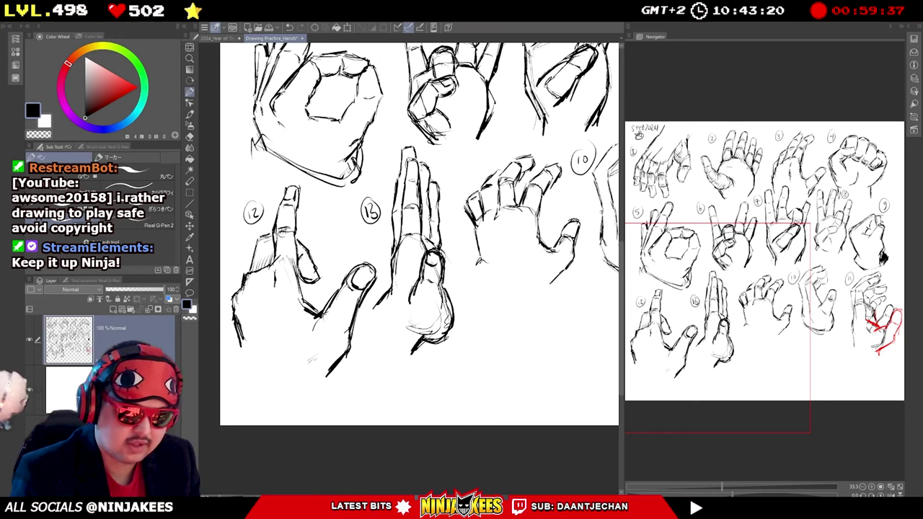
# Darken the palm's outer edge down to the wrist and label the hand with a circled 14.
pyautogui.moveTo(473, 232); pyautogui.dragTo(487, 273)
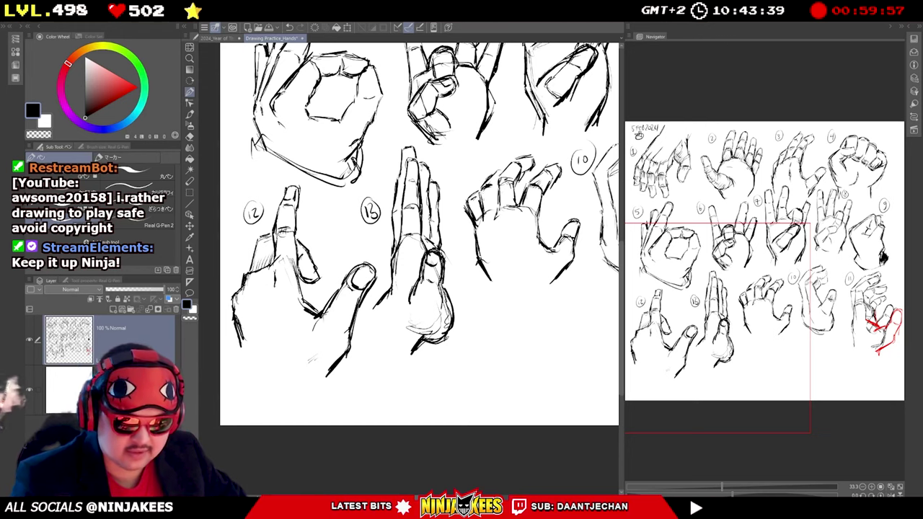
pyautogui.moveTo(462, 166)
pyautogui.mouseDown()
pyautogui.moveTo(464, 175)
pyautogui.moveTo(460, 154)
pyautogui.mouseUp()
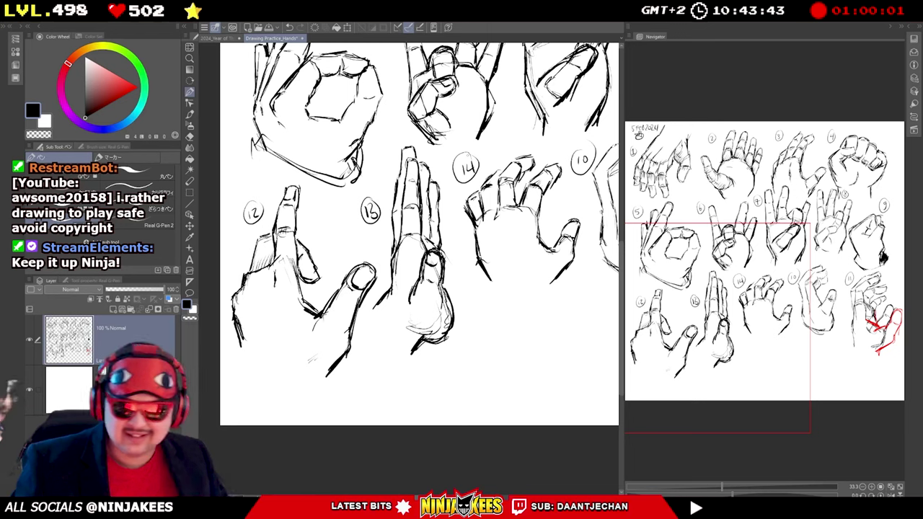
pyautogui.moveTo(471, 287); pyautogui.dragTo(357, 251)
pyautogui.moveTo(574, 238)
pyautogui.mouseDown()
pyautogui.moveTo(527, 302)
pyautogui.moveTo(555, 287)
pyautogui.moveTo(549, 279)
pyautogui.moveTo(536, 295)
pyautogui.moveTo(534, 279)
pyautogui.moveTo(584, 276)
pyautogui.moveTo(558, 274)
pyautogui.moveTo(570, 281)
pyautogui.moveTo(562, 287)
pyautogui.mouseUp()
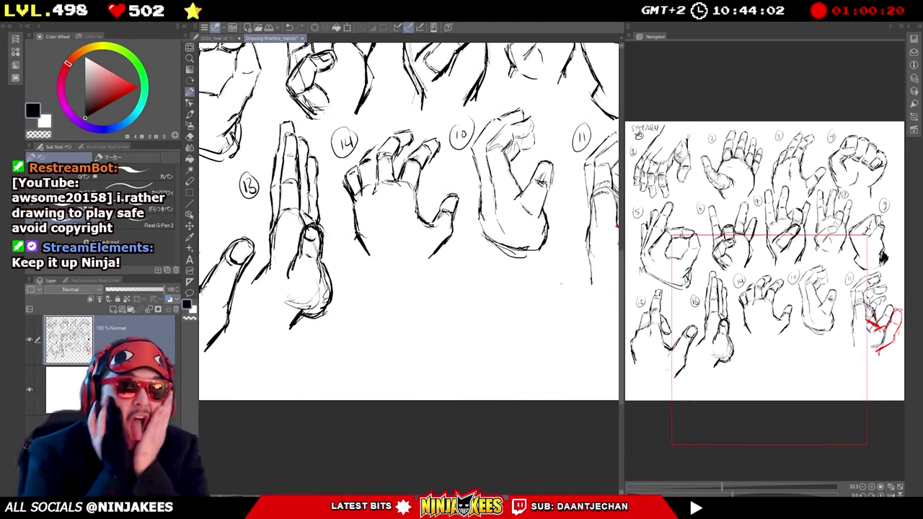
# Begin a fist in the empty space below hand 14 with its outer edge and the first finger's lower segment.
pyautogui.moveTo(560, 283); pyautogui.dragTo(571, 253)
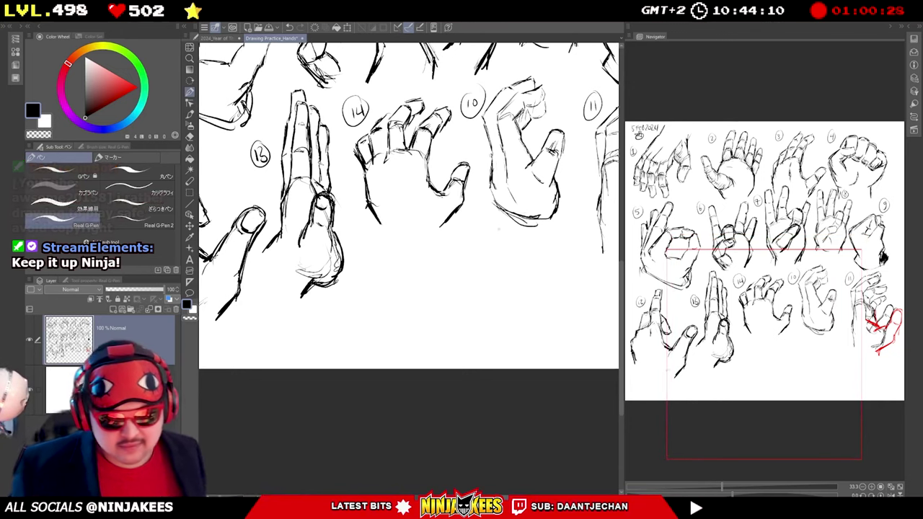
pyautogui.moveTo(523, 254)
pyautogui.mouseDown()
pyautogui.moveTo(519, 213)
pyautogui.moveTo(517, 249)
pyautogui.mouseUp()
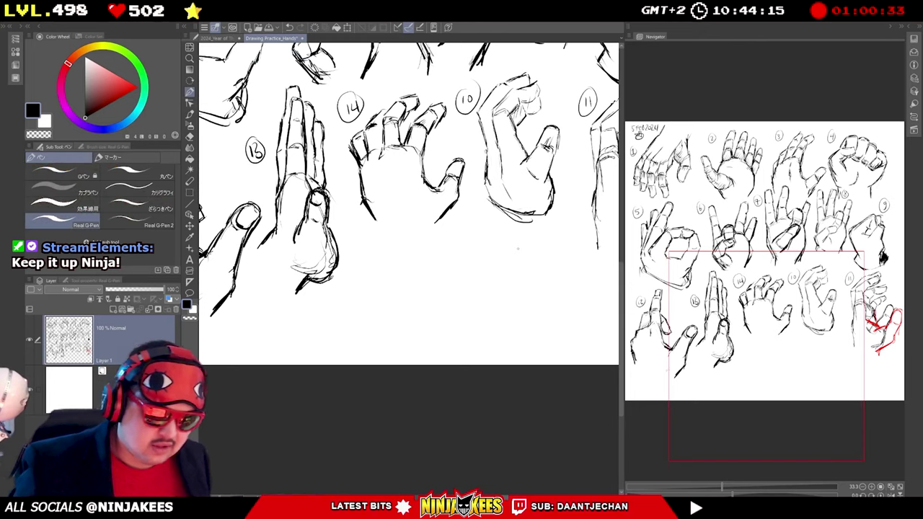
pyautogui.moveTo(496, 228); pyautogui.dragTo(478, 193)
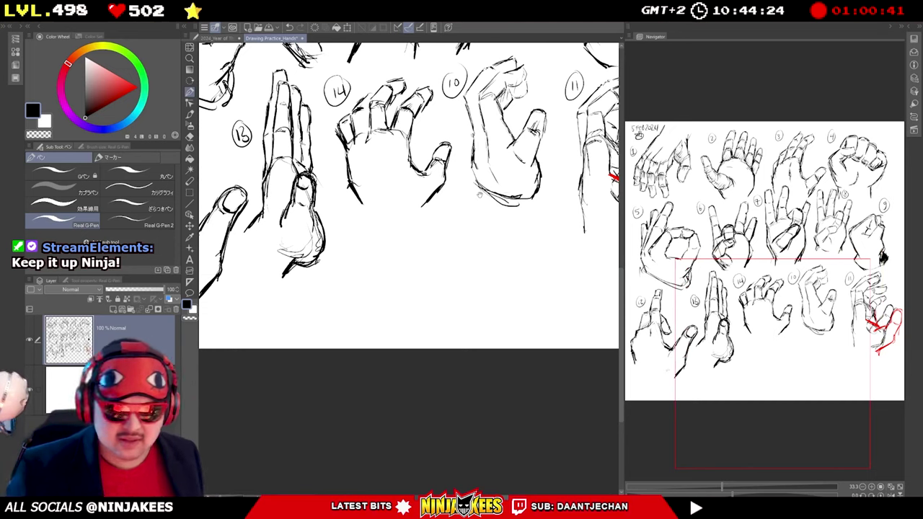
pyautogui.moveTo(462, 212)
pyautogui.mouseDown()
pyautogui.moveTo(502, 159)
pyautogui.moveTo(506, 177)
pyautogui.moveTo(467, 197)
pyautogui.moveTo(465, 173)
pyautogui.moveTo(461, 220)
pyautogui.mouseUp()
pyautogui.moveTo(501, 195); pyautogui.dragTo(517, 126)
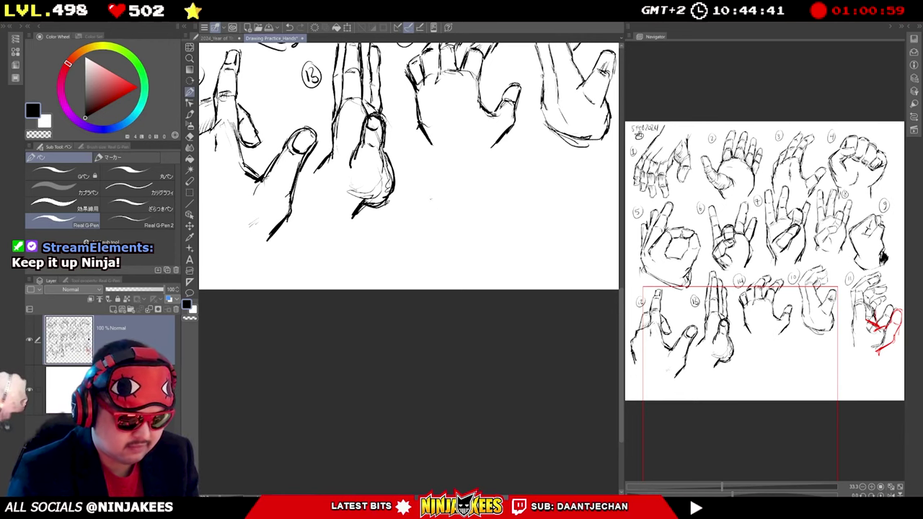
pyautogui.moveTo(431, 199); pyautogui.dragTo(419, 219)
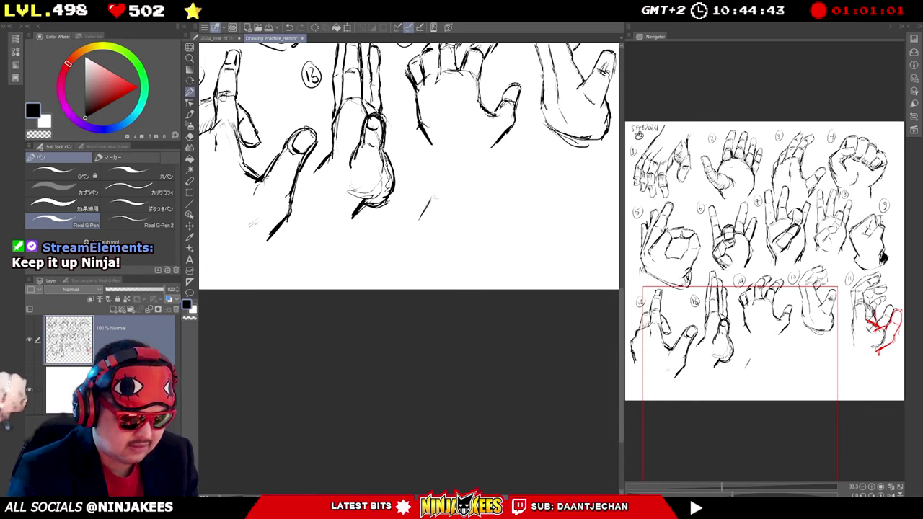
pyautogui.moveTo(441, 196)
pyautogui.mouseDown()
pyautogui.moveTo(460, 194)
pyautogui.moveTo(457, 210)
pyautogui.moveTo(465, 205)
pyautogui.moveTo(440, 212)
pyautogui.moveTo(459, 208)
pyautogui.moveTo(441, 227)
pyautogui.moveTo(416, 229)
pyautogui.mouseUp()
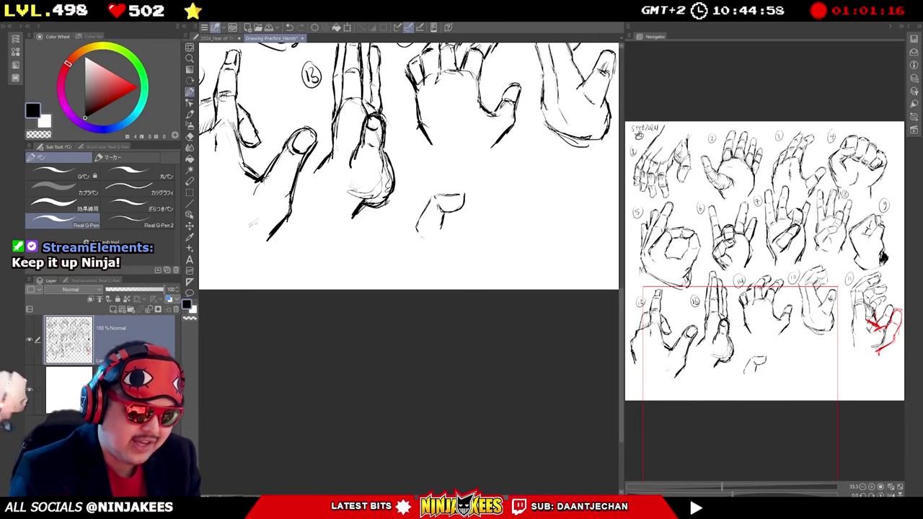
pyautogui.moveTo(416, 237); pyautogui.dragTo(431, 252)
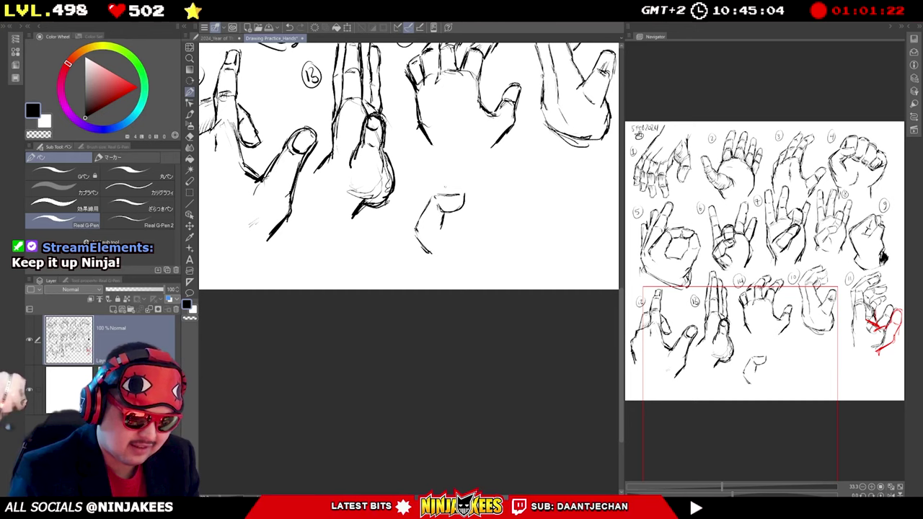
# Complete the first finger's upper segment and add the three other curled fingers in a descending row beside it.
pyautogui.moveTo(445, 177)
pyautogui.mouseDown()
pyautogui.moveTo(444, 192)
pyautogui.moveTo(457, 172)
pyautogui.moveTo(462, 189)
pyautogui.moveTo(438, 184)
pyautogui.mouseUp()
pyautogui.moveTo(441, 178); pyautogui.dragTo(417, 223)
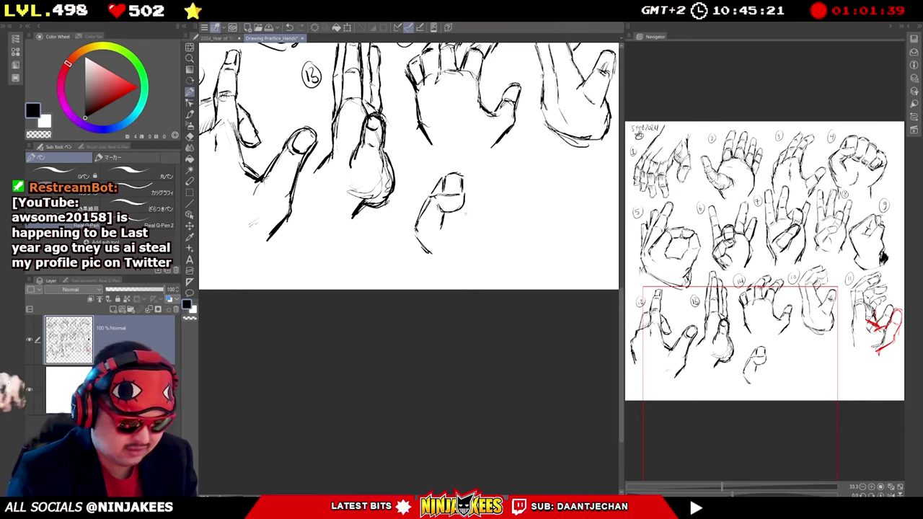
pyautogui.moveTo(460, 209)
pyautogui.mouseDown()
pyautogui.moveTo(473, 175)
pyautogui.moveTo(473, 214)
pyautogui.moveTo(482, 176)
pyautogui.moveTo(479, 216)
pyautogui.moveTo(485, 182)
pyautogui.moveTo(470, 220)
pyautogui.mouseUp()
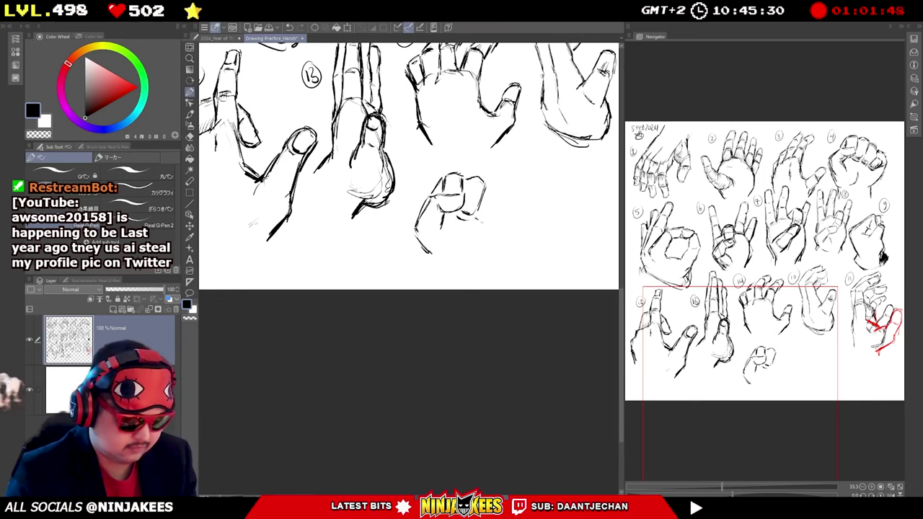
pyautogui.moveTo(490, 189)
pyautogui.mouseDown()
pyautogui.moveTo(503, 198)
pyautogui.moveTo(487, 228)
pyautogui.mouseUp()
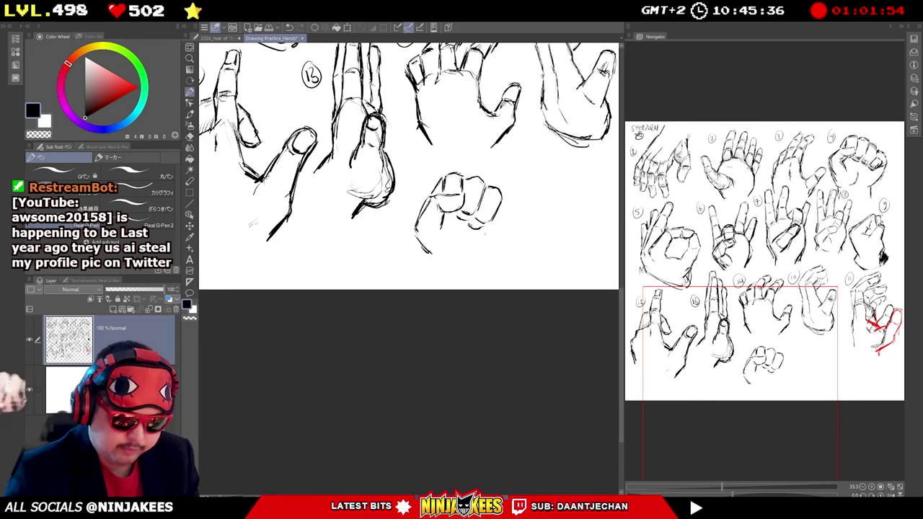
pyautogui.moveTo(485, 227)
pyautogui.mouseDown()
pyautogui.moveTo(493, 238)
pyautogui.moveTo(502, 224)
pyautogui.moveTo(495, 235)
pyautogui.mouseUp()
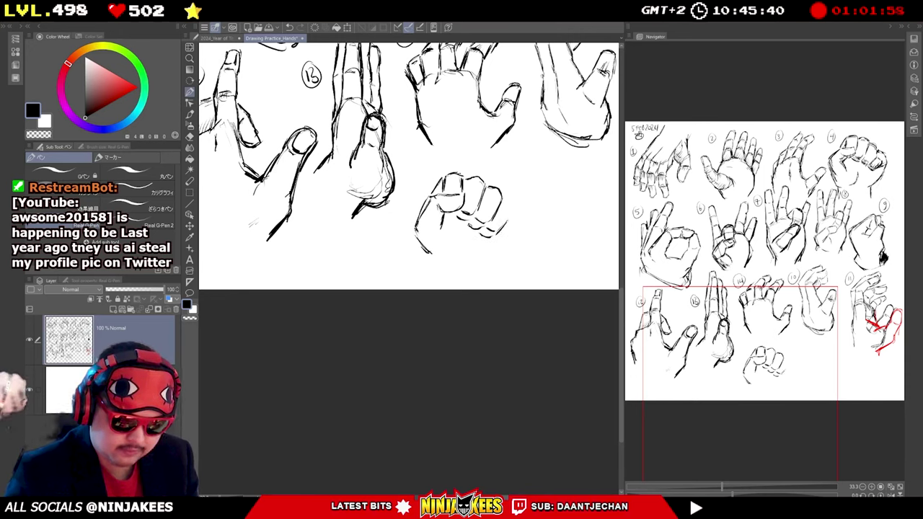
pyautogui.moveTo(504, 202); pyautogui.dragTo(515, 216)
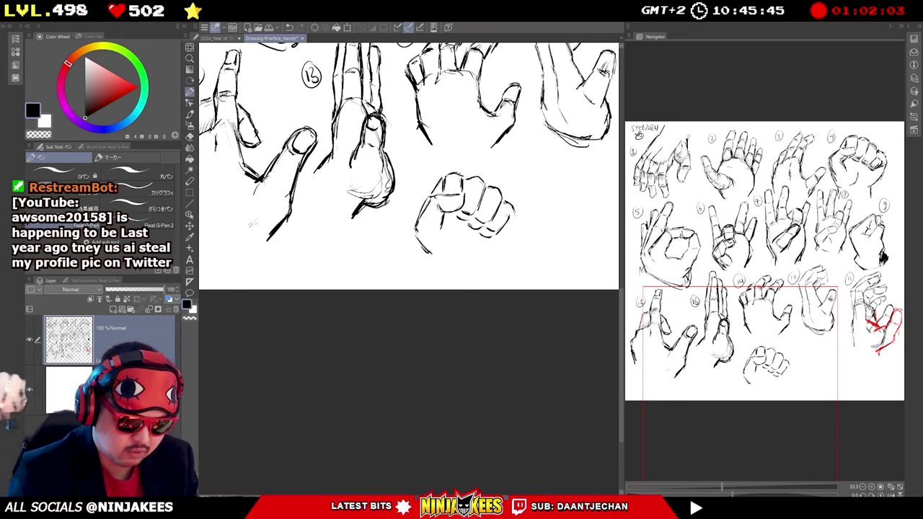
# Draw both sides of the fist down to short wrist lines and reinforce the outer edge beside the first finger.
pyautogui.moveTo(418, 241); pyautogui.dragTo(433, 258)
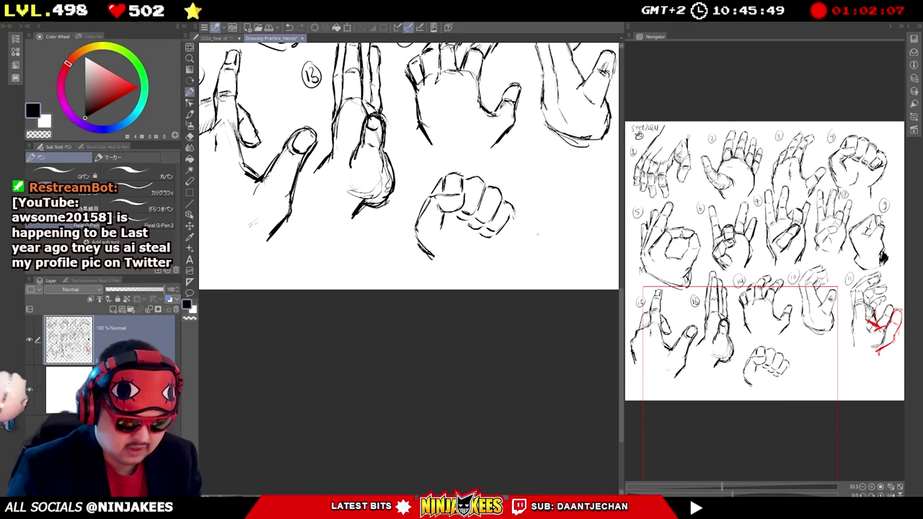
pyautogui.moveTo(513, 220); pyautogui.dragTo(505, 231)
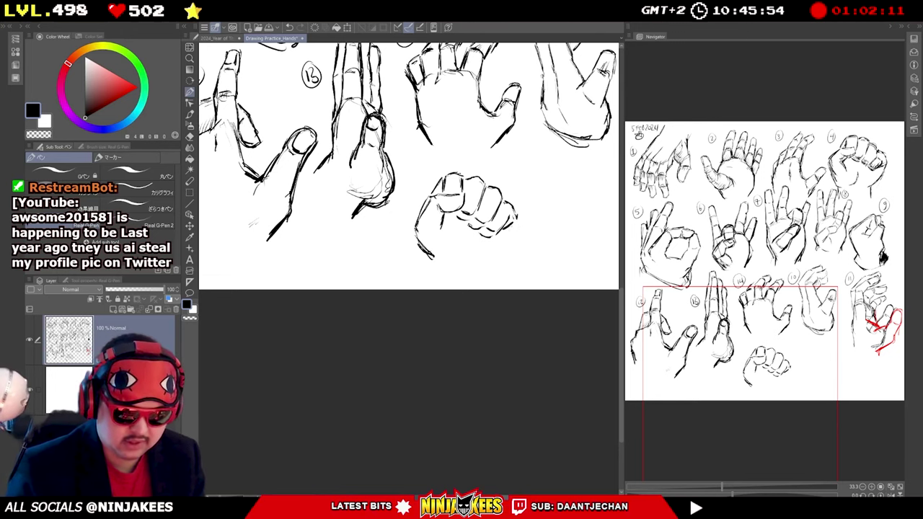
pyautogui.moveTo(514, 219)
pyautogui.mouseDown()
pyautogui.moveTo(511, 250)
pyautogui.moveTo(476, 276)
pyautogui.mouseUp()
pyautogui.moveTo(431, 250); pyautogui.dragTo(430, 267)
pyautogui.moveTo(494, 263); pyautogui.dragTo(485, 276)
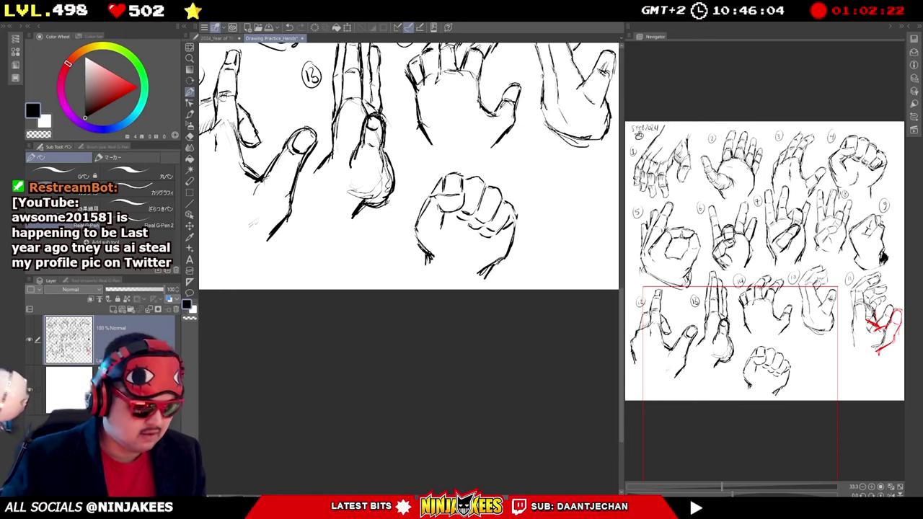
pyautogui.moveTo(441, 222); pyautogui.dragTo(438, 230)
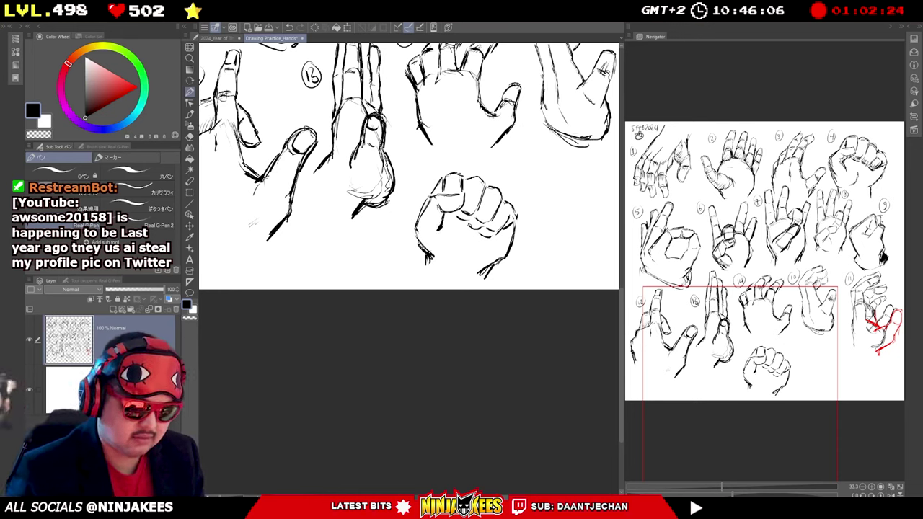
pyautogui.moveTo(430, 196); pyautogui.dragTo(411, 245)
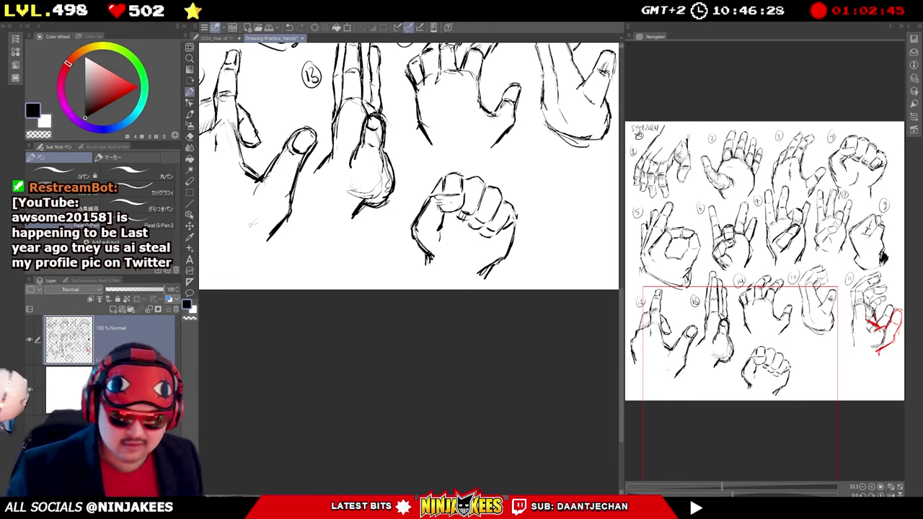
# Add small detail lines at the curled fingertips and label the fist with a circled 15.
pyautogui.moveTo(465, 128); pyautogui.dragTo(449, 170)
pyautogui.moveTo(404, 217); pyautogui.dragTo(382, 145)
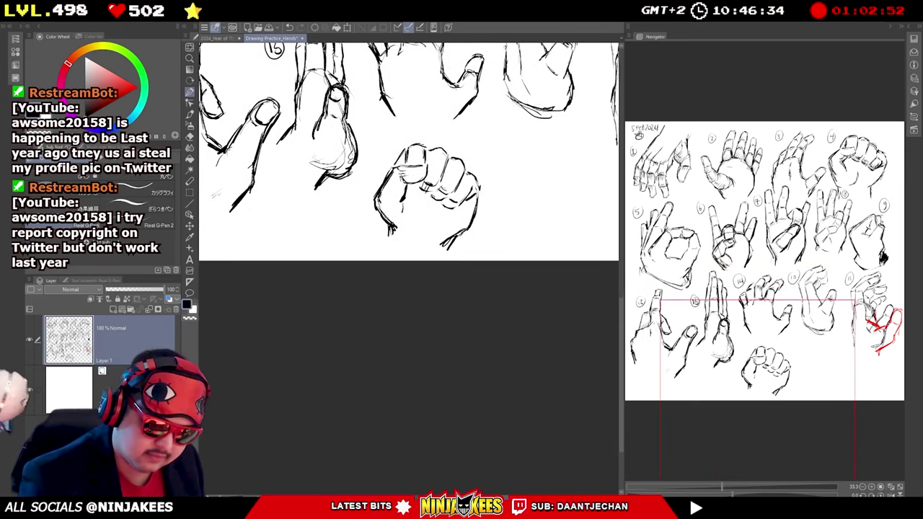
pyautogui.scroll(2, 408, 187)
pyautogui.moveTo(462, 196)
pyautogui.mouseDown()
pyautogui.moveTo(481, 215)
pyautogui.moveTo(428, 218)
pyautogui.mouseUp()
pyautogui.moveTo(431, 210); pyautogui.dragTo(438, 202)
# Sketch a rounded palm guide in red between the fist and hand 11, below hand 10.
pyautogui.moveTo(519, 231)
pyautogui.mouseDown()
pyautogui.moveTo(482, 221)
pyautogui.moveTo(383, 244)
pyautogui.mouseUp()
pyautogui.moveTo(545, 276); pyautogui.dragTo(553, 279)
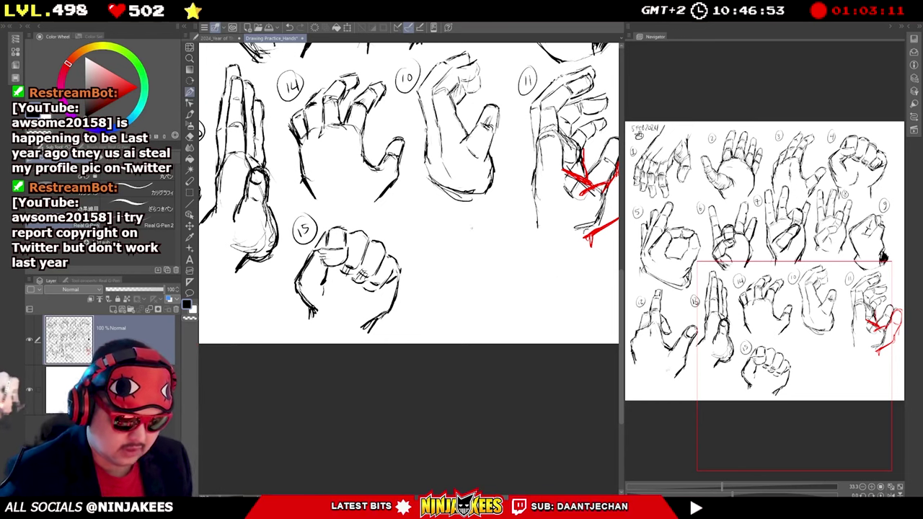
pyautogui.scroll(2, 469, 230)
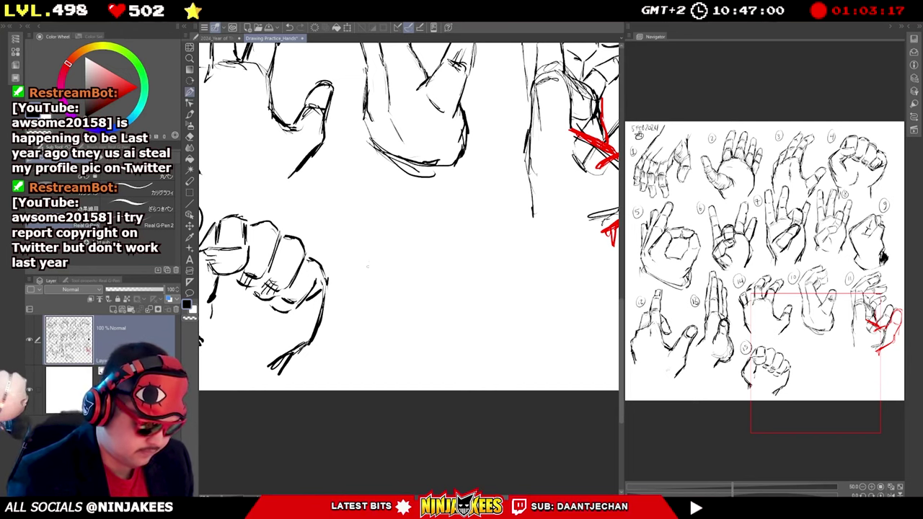
pyautogui.moveTo(349, 252)
pyautogui.mouseDown()
pyautogui.moveTo(367, 232)
pyautogui.moveTo(395, 238)
pyautogui.mouseUp()
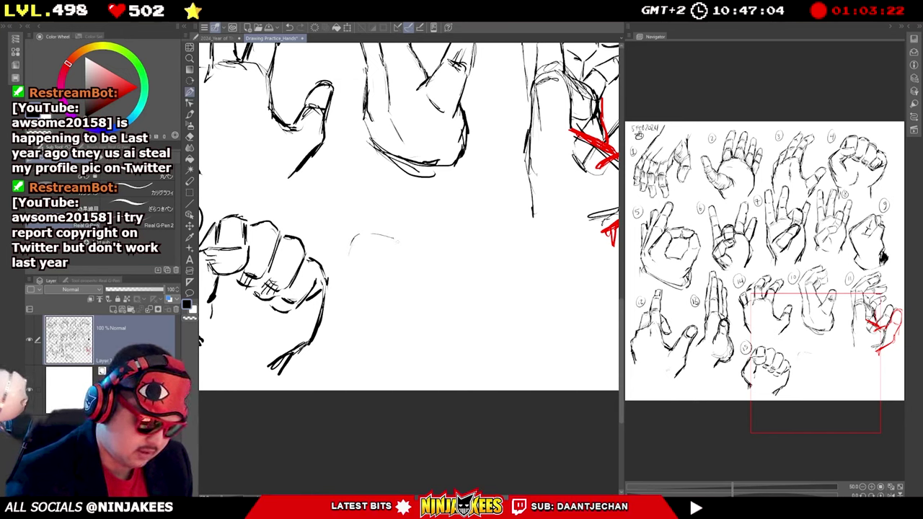
pyautogui.click(139, 86)
pyautogui.moveTo(352, 240)
pyautogui.mouseDown()
pyautogui.moveTo(401, 241)
pyautogui.moveTo(414, 262)
pyautogui.moveTo(344, 242)
pyautogui.moveTo(353, 298)
pyautogui.mouseUp()
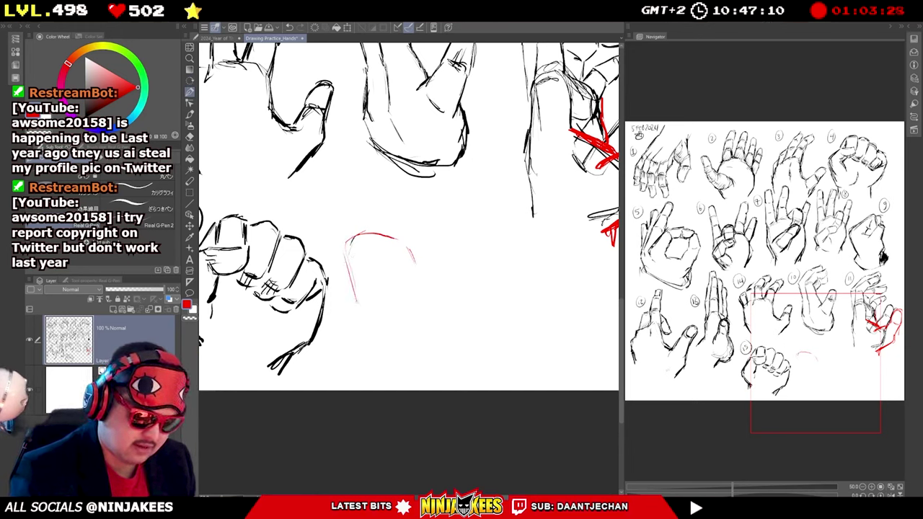
pyautogui.moveTo(415, 254)
pyautogui.mouseDown()
pyautogui.moveTo(421, 262)
pyautogui.moveTo(411, 264)
pyautogui.mouseUp()
pyautogui.moveTo(344, 268)
pyautogui.mouseDown()
pyautogui.moveTo(356, 325)
pyautogui.moveTo(384, 291)
pyautogui.moveTo(367, 287)
pyautogui.moveTo(387, 312)
pyautogui.mouseUp()
pyautogui.moveTo(407, 246)
pyautogui.mouseDown()
pyautogui.moveTo(422, 286)
pyautogui.moveTo(408, 316)
pyautogui.moveTo(417, 307)
pyautogui.moveTo(419, 320)
pyautogui.mouseUp()
pyautogui.moveTo(356, 317); pyautogui.dragTo(378, 341)
pyautogui.moveTo(363, 336); pyautogui.dragTo(412, 317)
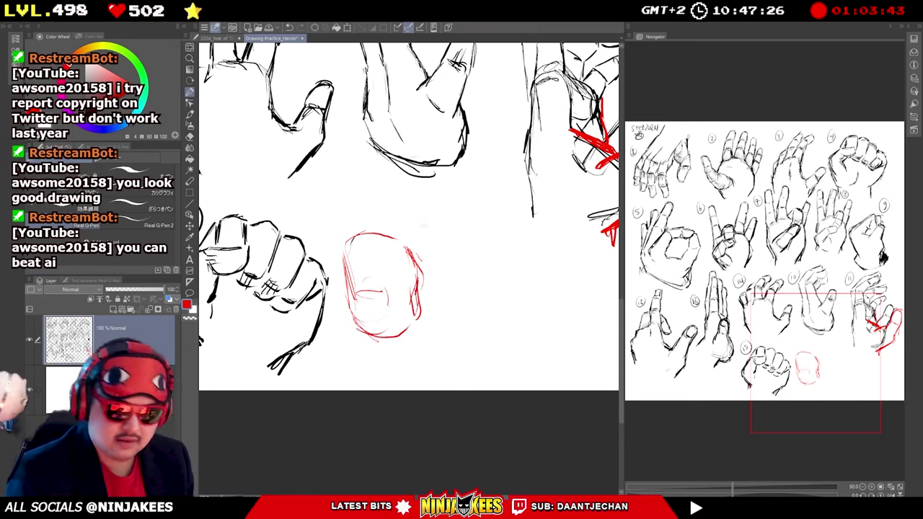
# Thicken the red guide's upper corner on the side facing hand 11.
pyautogui.moveTo(407, 243); pyautogui.dragTo(412, 251)
pyautogui.moveTo(407, 244); pyautogui.dragTo(417, 261)
pyautogui.moveTo(409, 249); pyautogui.dragTo(416, 258)
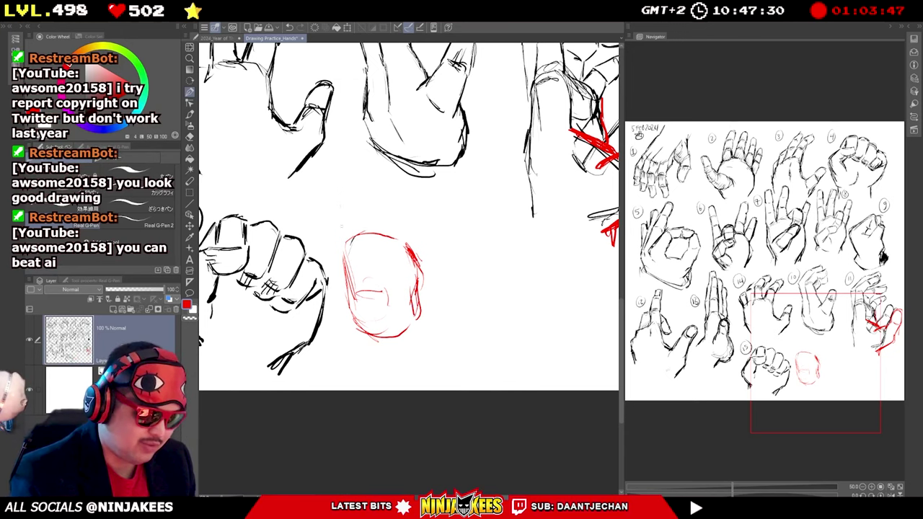
pyautogui.moveTo(410, 252); pyautogui.dragTo(416, 272)
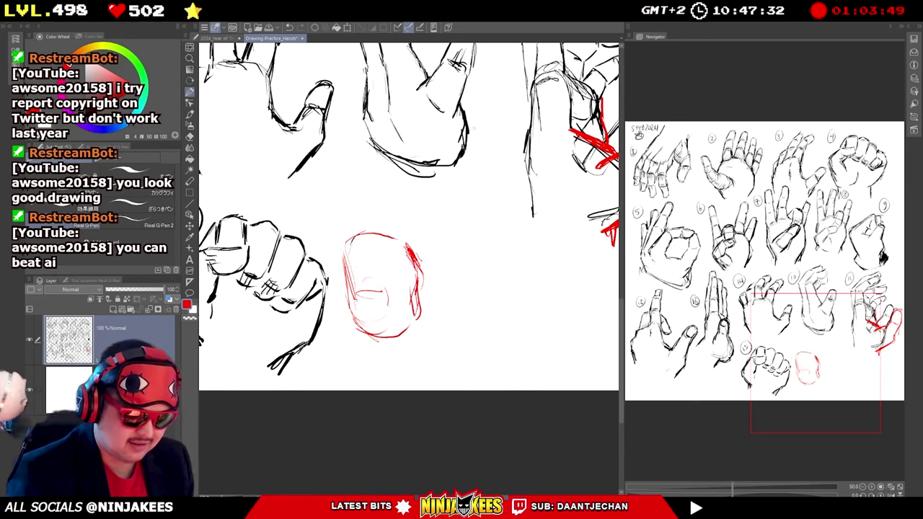
# Switch back to black and draw the palm's outer edge, the diagonal crease and the bulging edge on the opposite side.
pyautogui.moveTo(91, 92); pyautogui.dragTo(76, 119)
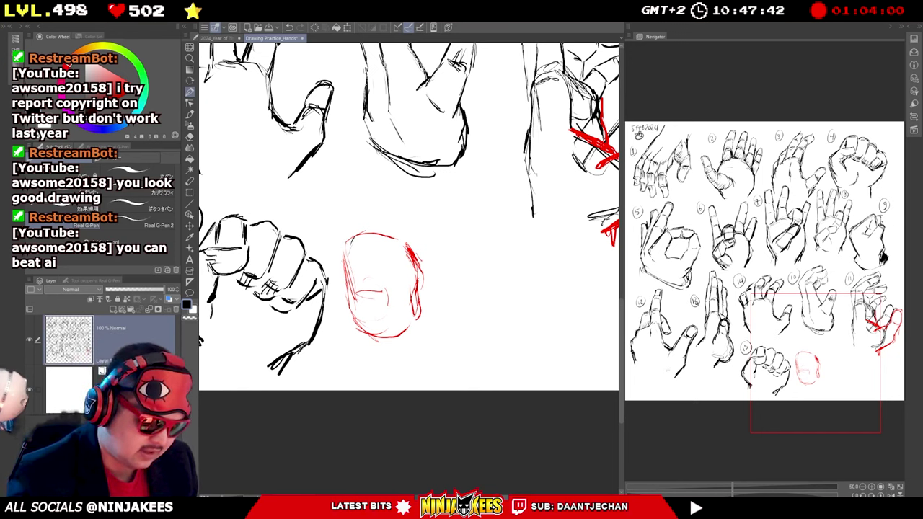
pyautogui.moveTo(344, 247); pyautogui.dragTo(349, 312)
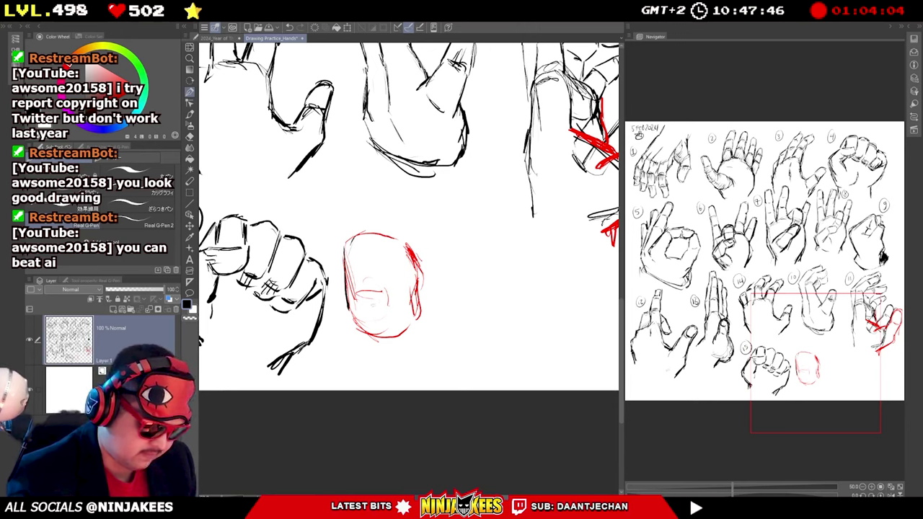
pyautogui.moveTo(393, 285)
pyautogui.mouseDown()
pyautogui.moveTo(374, 297)
pyautogui.moveTo(391, 287)
pyautogui.moveTo(402, 330)
pyautogui.mouseUp()
pyautogui.moveTo(390, 286); pyautogui.dragTo(405, 264)
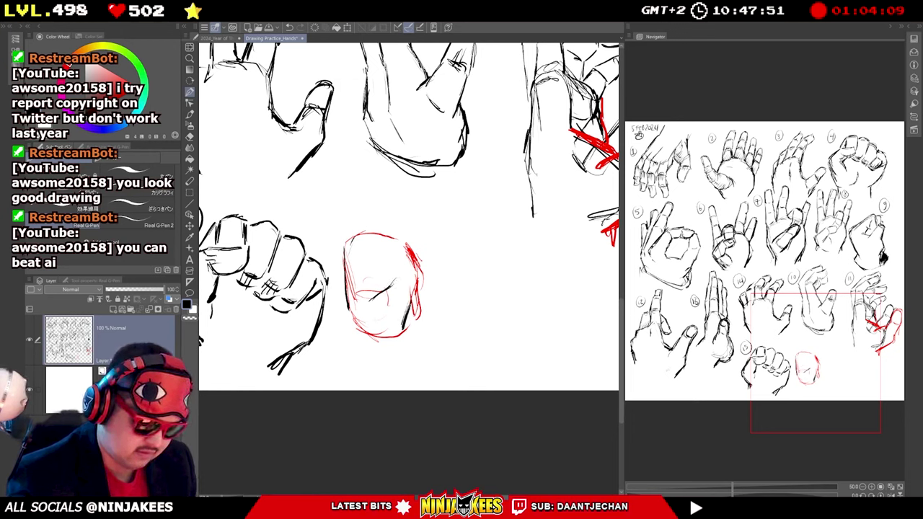
pyautogui.moveTo(407, 268)
pyautogui.mouseDown()
pyautogui.moveTo(416, 277)
pyautogui.moveTo(410, 305)
pyautogui.mouseUp()
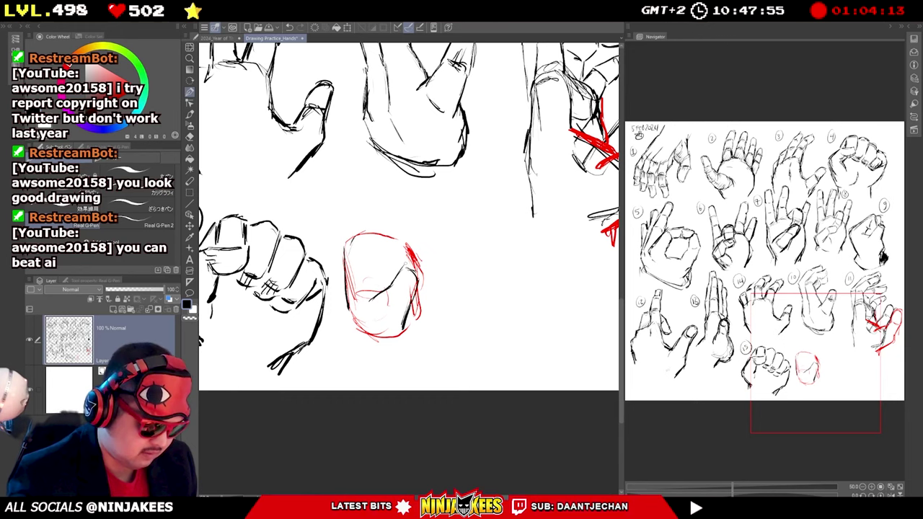
pyautogui.moveTo(408, 254)
pyautogui.mouseDown()
pyautogui.moveTo(401, 266)
pyautogui.moveTo(420, 271)
pyautogui.moveTo(403, 334)
pyautogui.mouseUp()
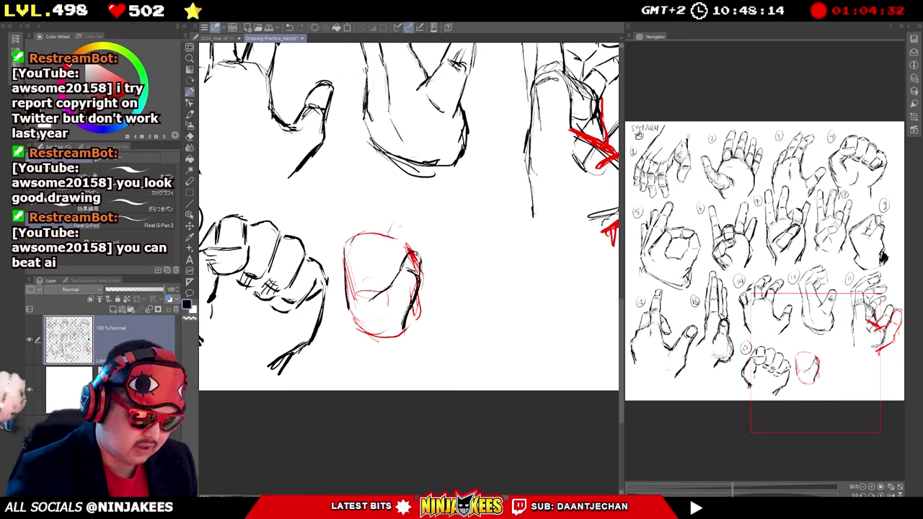
# Draw a slanted raised finger segment above the palm guide and a short rounded digit overlapping the thickened red corner.
pyautogui.moveTo(411, 227)
pyautogui.mouseDown()
pyautogui.moveTo(403, 244)
pyautogui.moveTo(388, 234)
pyautogui.mouseUp()
pyautogui.moveTo(402, 204); pyautogui.dragTo(394, 216)
pyautogui.moveTo(415, 184)
pyautogui.mouseDown()
pyautogui.moveTo(404, 200)
pyautogui.moveTo(419, 179)
pyautogui.moveTo(427, 191)
pyautogui.moveTo(413, 219)
pyautogui.mouseUp()
pyautogui.moveTo(418, 207); pyautogui.dragTo(408, 232)
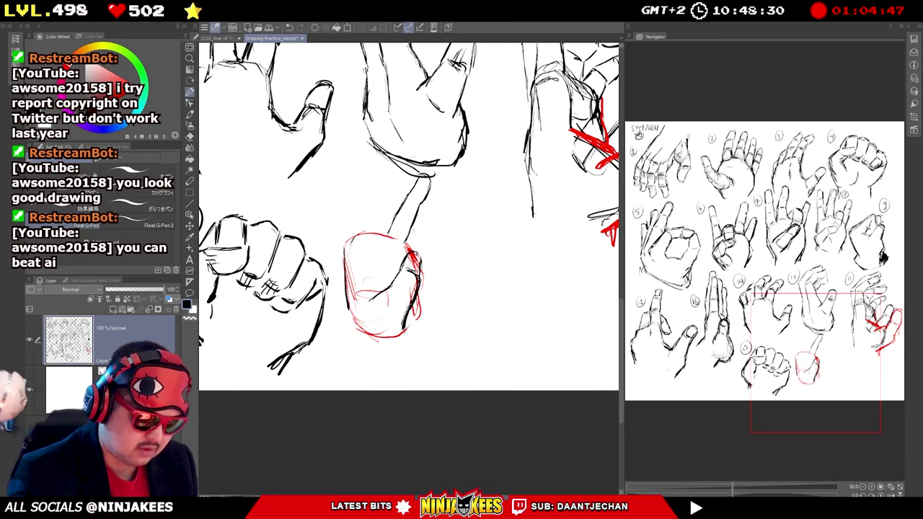
pyautogui.moveTo(414, 227)
pyautogui.mouseDown()
pyautogui.moveTo(426, 242)
pyautogui.moveTo(423, 264)
pyautogui.moveTo(409, 255)
pyautogui.moveTo(418, 268)
pyautogui.mouseUp()
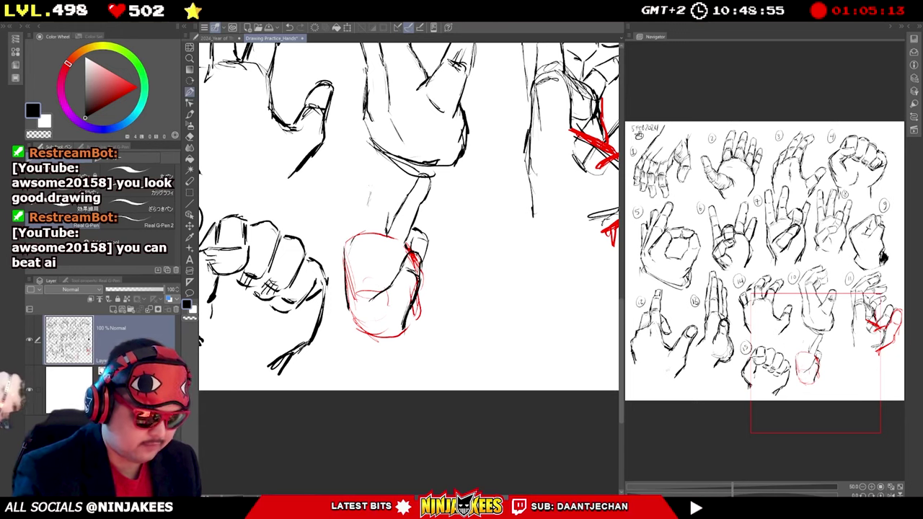
# Draw the two long sides of the middle raised finger beside the slanted finger above the red palm guide.
pyautogui.moveTo(372, 176); pyautogui.dragTo(367, 207)
pyautogui.moveTo(373, 176); pyautogui.dragTo(380, 149)
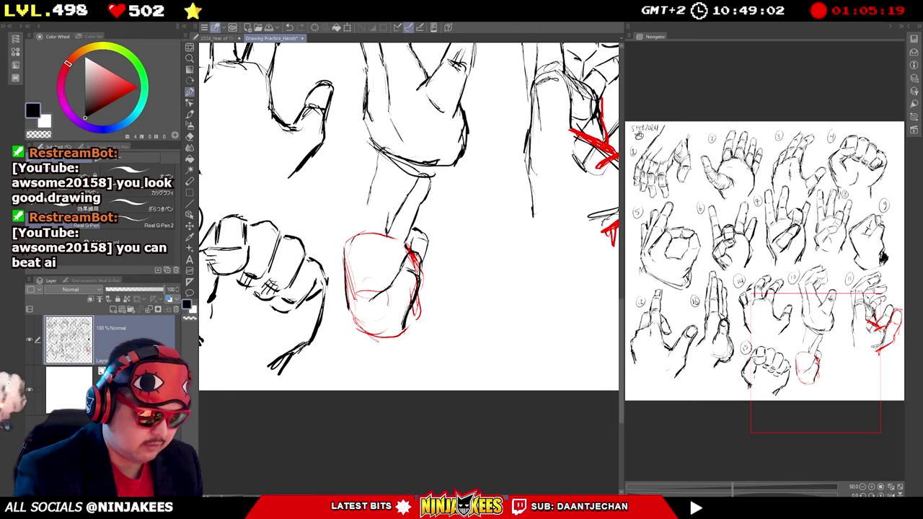
pyautogui.moveTo(390, 154)
pyautogui.mouseDown()
pyautogui.moveTo(387, 215)
pyautogui.moveTo(376, 166)
pyautogui.mouseUp()
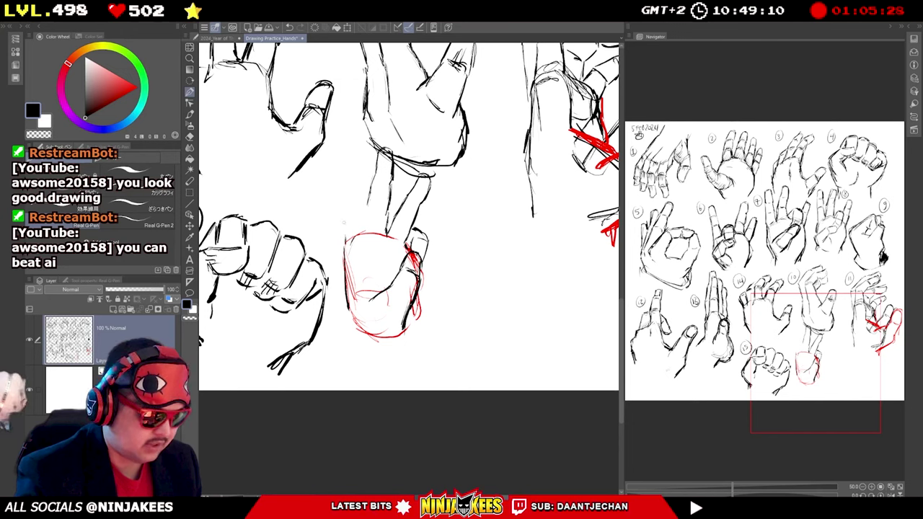
# Draw the outer raised finger on the fist side of the palm guide, with a rounded tip and joint break.
pyautogui.moveTo(345, 211); pyautogui.dragTo(345, 237)
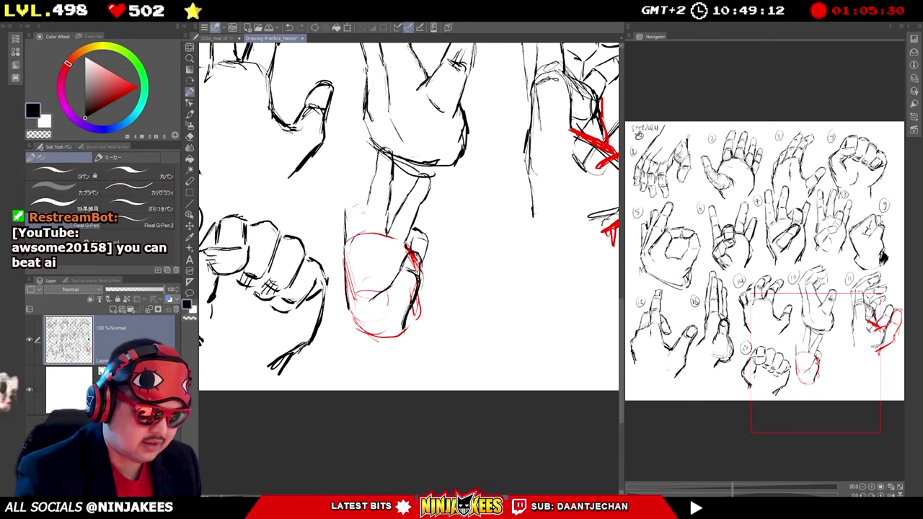
pyautogui.moveTo(361, 206); pyautogui.dragTo(368, 229)
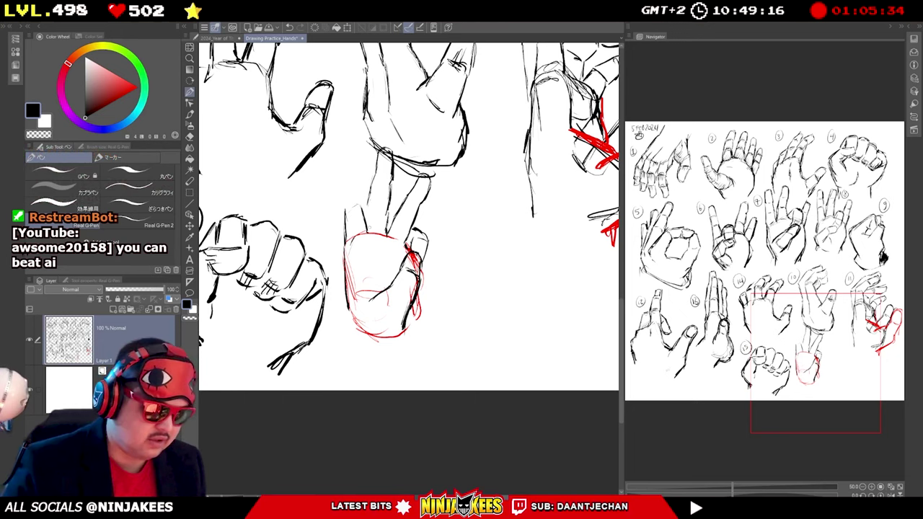
pyautogui.moveTo(349, 192)
pyautogui.mouseDown()
pyautogui.moveTo(344, 212)
pyautogui.moveTo(365, 207)
pyautogui.moveTo(356, 164)
pyautogui.mouseUp()
pyautogui.moveTo(355, 165)
pyautogui.mouseDown()
pyautogui.moveTo(364, 162)
pyautogui.moveTo(369, 182)
pyautogui.mouseUp()
pyautogui.moveTo(365, 189); pyautogui.dragTo(364, 209)
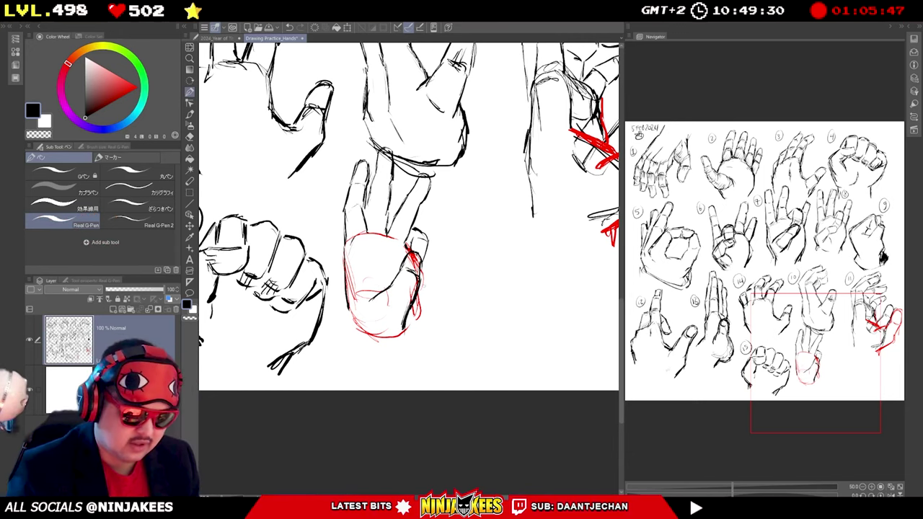
# Darken both sides of the palm in black, extend them into short wrist lines and add joint creases to the fingers.
pyautogui.moveTo(422, 266); pyautogui.dragTo(427, 298)
pyautogui.moveTo(425, 280); pyautogui.dragTo(419, 329)
pyautogui.moveTo(346, 276); pyautogui.dragTo(350, 330)
pyautogui.moveTo(420, 322); pyautogui.dragTo(412, 341)
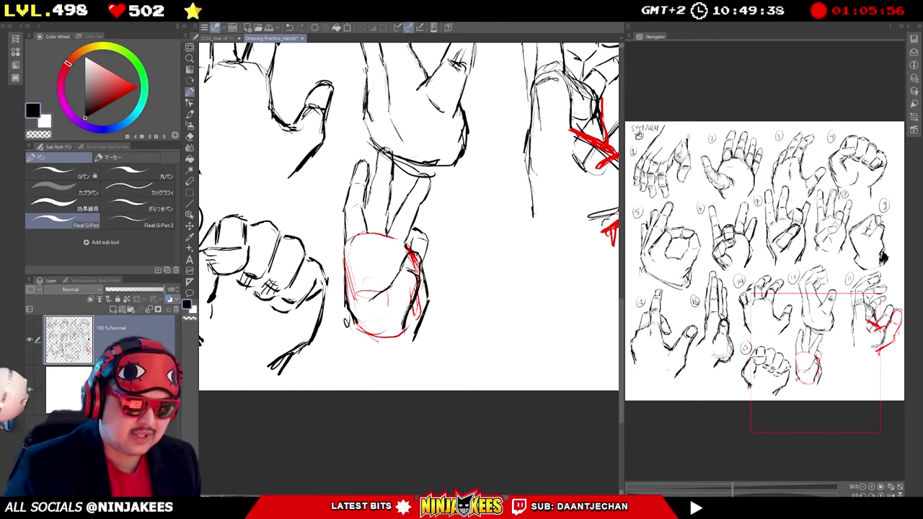
pyautogui.moveTo(386, 232); pyautogui.dragTo(393, 238)
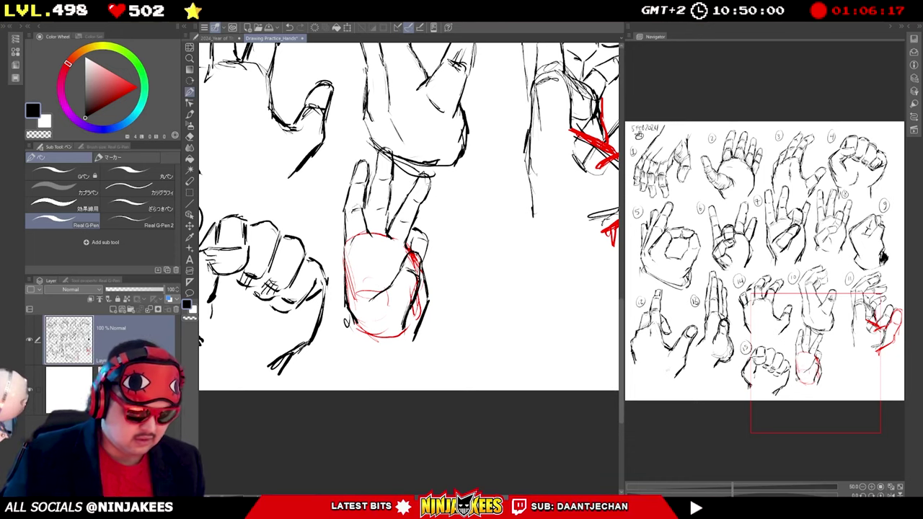
pyautogui.moveTo(351, 315); pyautogui.dragTo(346, 332)
pyautogui.moveTo(416, 331); pyautogui.dragTo(402, 351)
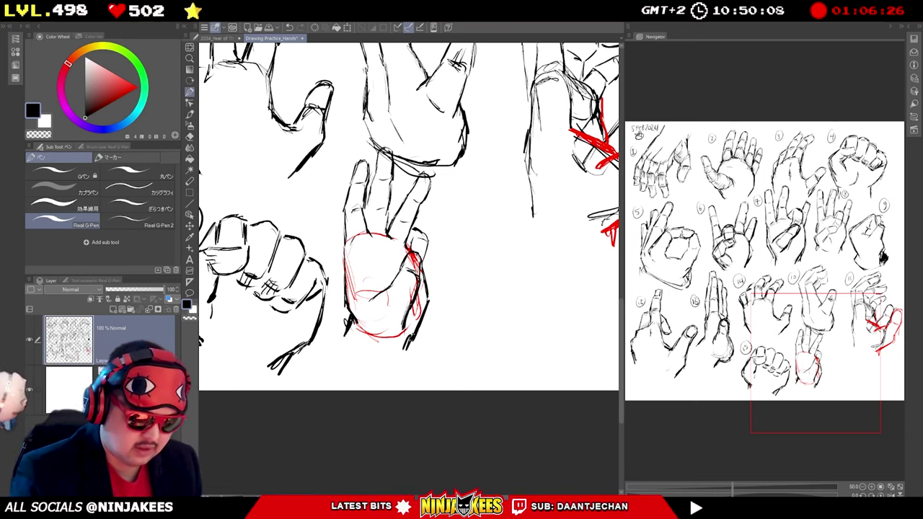
# Darken the short folded digit, add a second crease crossing the palm and reinforce the palm's fist-side edge.
pyautogui.moveTo(423, 262)
pyautogui.mouseDown()
pyautogui.moveTo(426, 236)
pyautogui.moveTo(409, 248)
pyautogui.mouseUp()
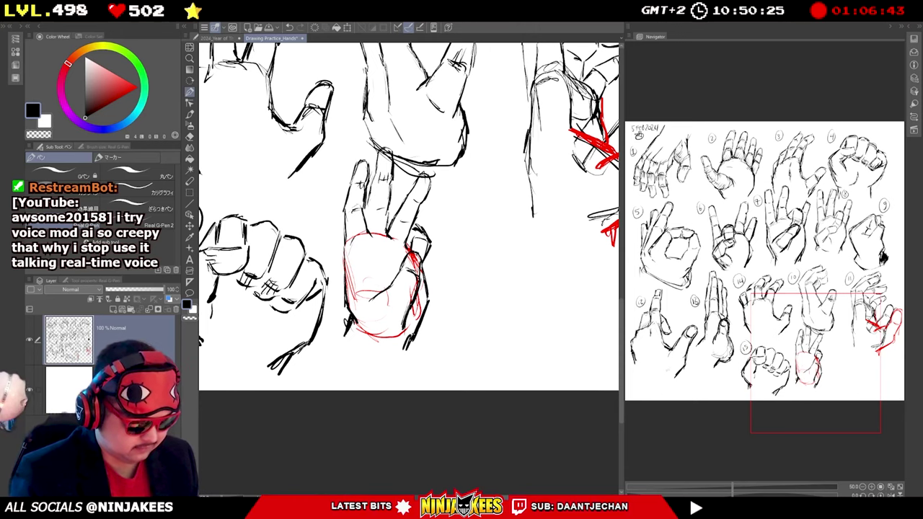
pyautogui.moveTo(364, 272); pyautogui.dragTo(388, 282)
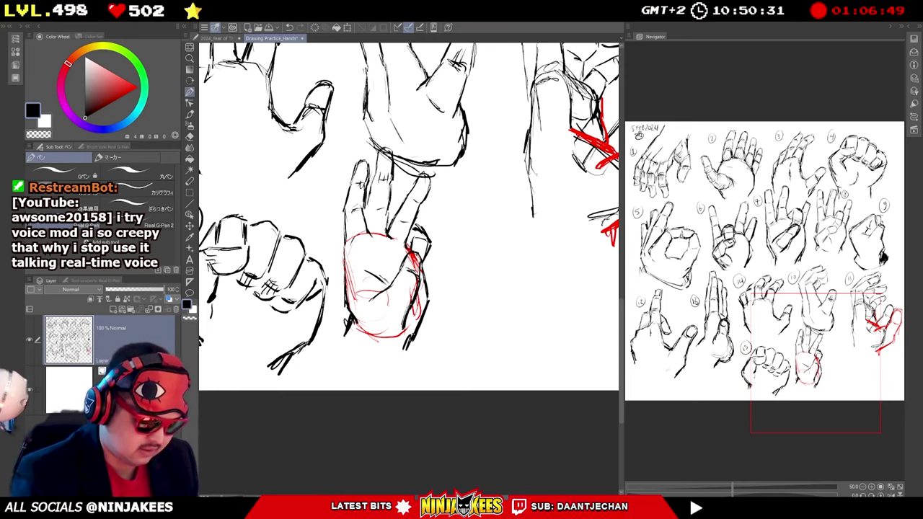
pyautogui.moveTo(345, 244); pyautogui.dragTo(349, 306)
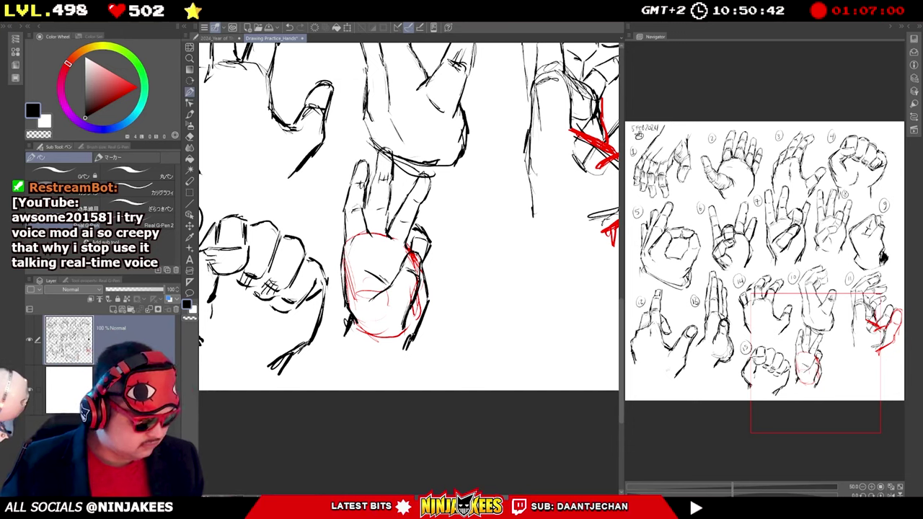
# Draw a curved cuff with flared ends beneath the wrist and label the hand with a circled 16.
pyautogui.moveTo(345, 334); pyautogui.dragTo(418, 355)
pyautogui.moveTo(343, 346); pyautogui.dragTo(429, 349)
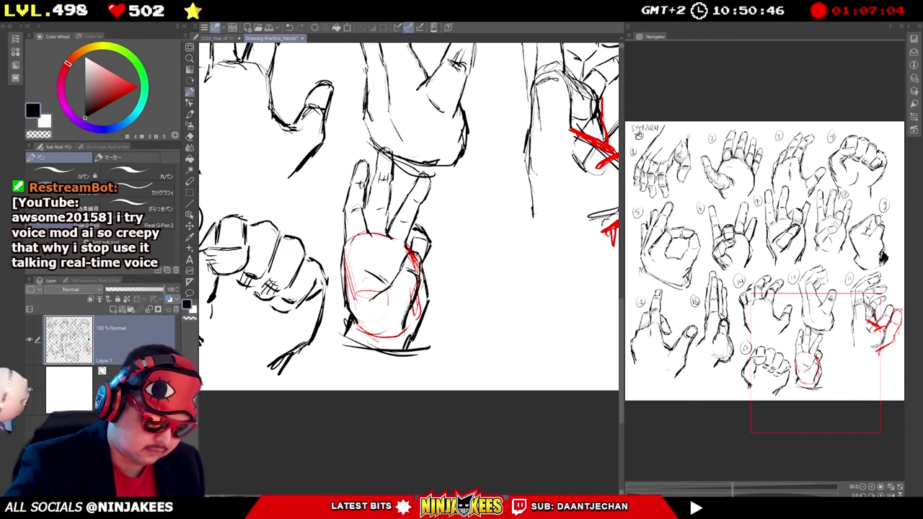
pyautogui.moveTo(334, 326); pyautogui.dragTo(362, 348)
pyautogui.moveTo(364, 351); pyautogui.dragTo(435, 356)
pyautogui.moveTo(431, 353); pyautogui.dragTo(444, 317)
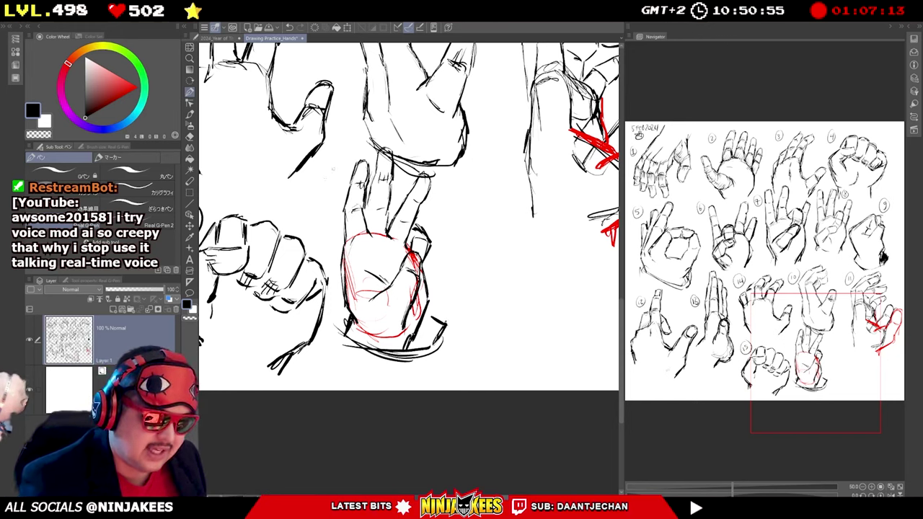
pyautogui.moveTo(325, 177)
pyautogui.mouseDown()
pyautogui.moveTo(378, 187)
pyautogui.moveTo(375, 202)
pyautogui.mouseUp()
pyautogui.moveTo(371, 181)
pyautogui.mouseDown()
pyautogui.moveTo(361, 191)
pyautogui.moveTo(369, 178)
pyautogui.mouseUp()
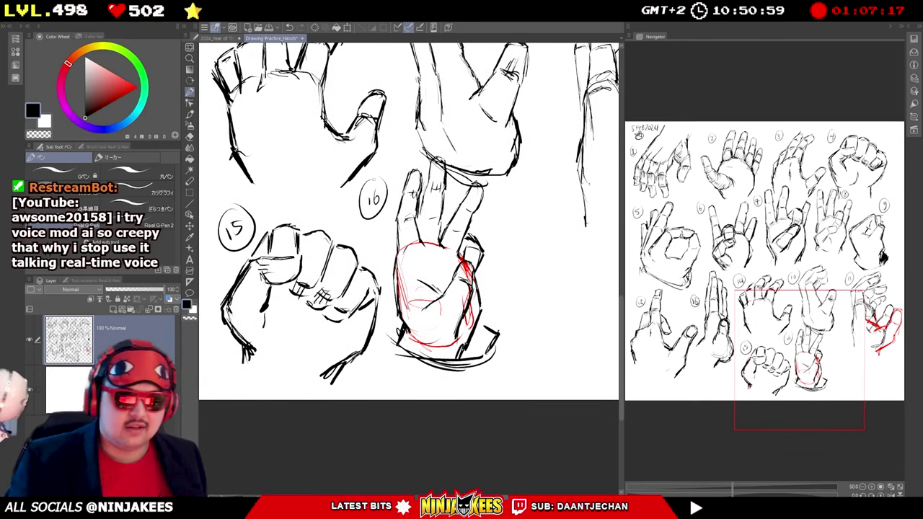
# Start another hand in the blank area beside hand 16, sketching a raised thumb and the web beside it.
pyautogui.moveTo(573, 245); pyautogui.dragTo(439, 231)
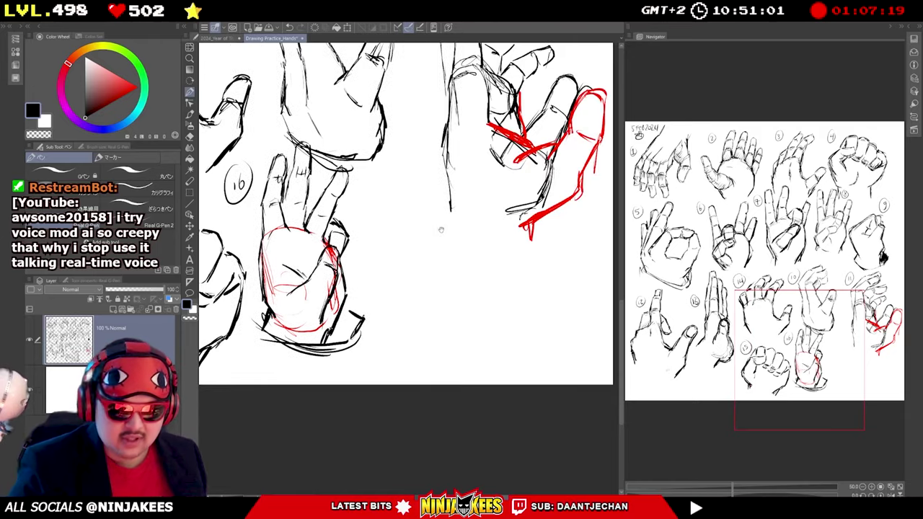
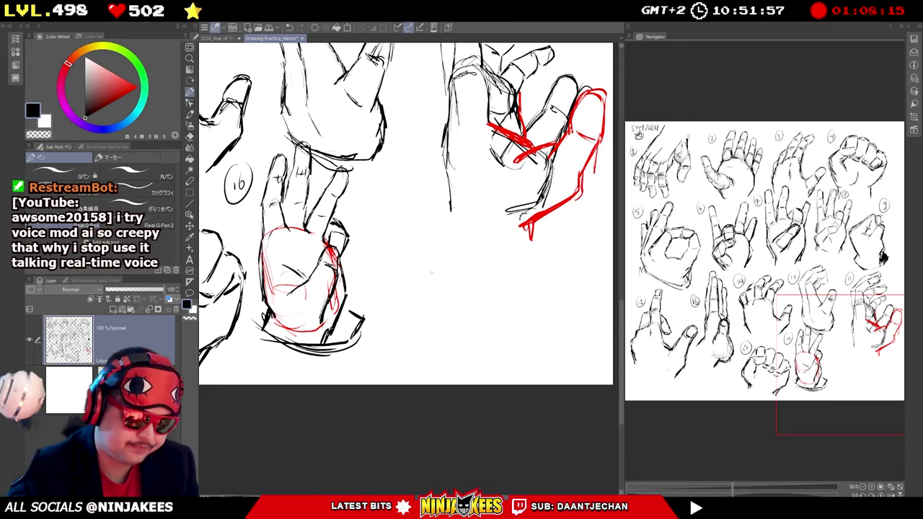
pyautogui.moveTo(435, 249); pyautogui.dragTo(429, 322)
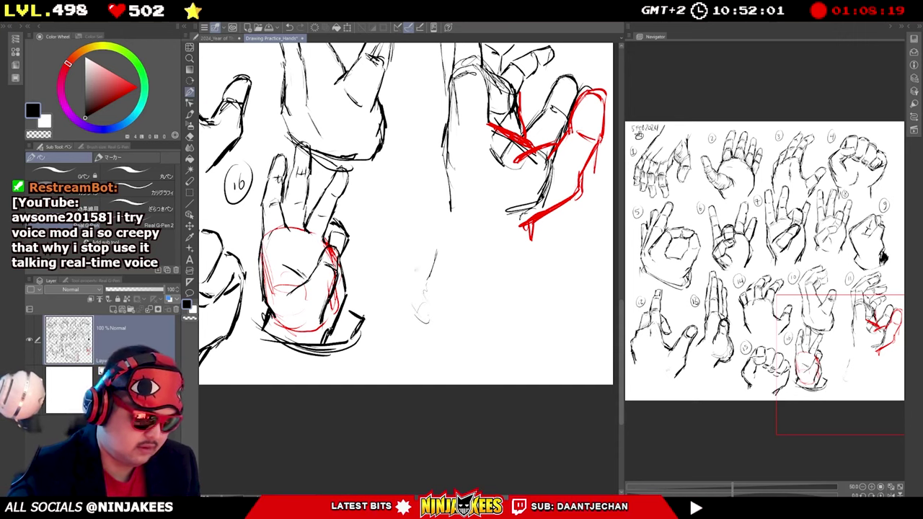
pyautogui.moveTo(401, 287); pyautogui.dragTo(408, 304)
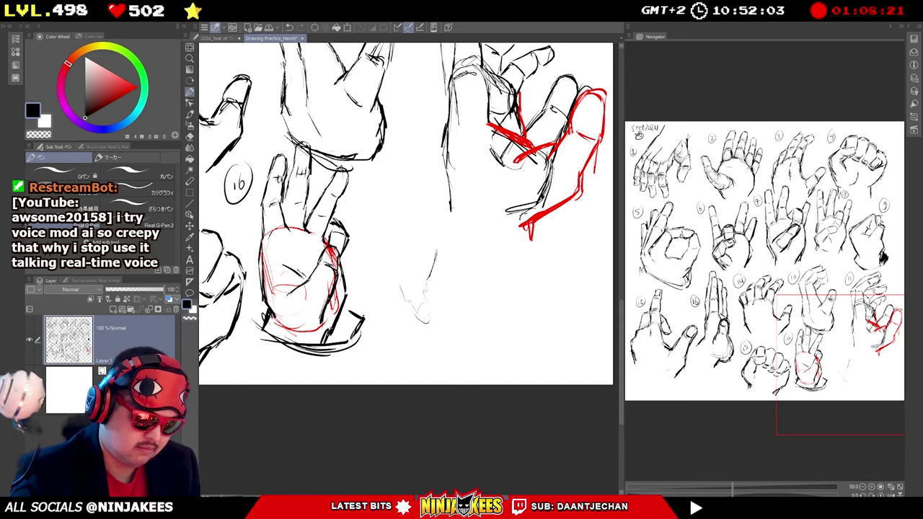
pyautogui.moveTo(398, 271); pyautogui.dragTo(402, 299)
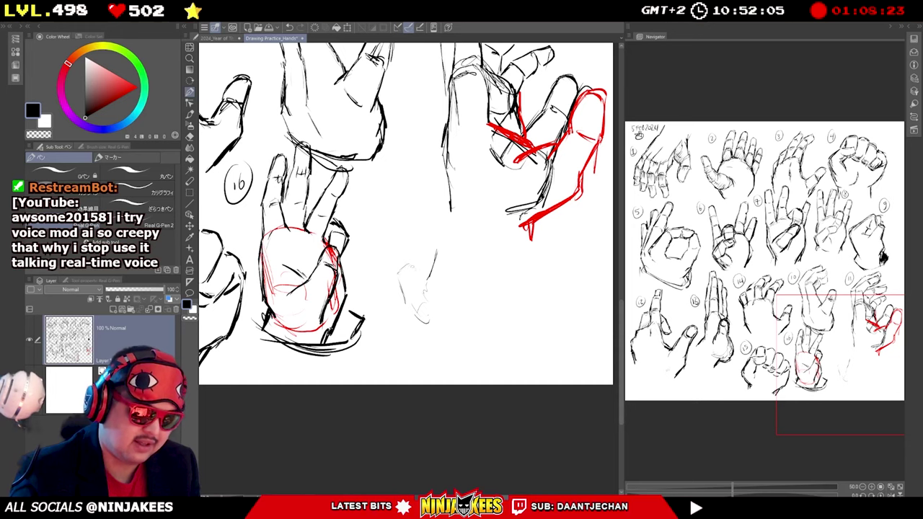
pyautogui.moveTo(410, 265)
pyautogui.mouseDown()
pyautogui.moveTo(426, 279)
pyautogui.moveTo(407, 308)
pyautogui.mouseUp()
pyautogui.moveTo(396, 272)
pyautogui.mouseDown()
pyautogui.moveTo(394, 240)
pyautogui.moveTo(383, 238)
pyautogui.moveTo(410, 260)
pyautogui.mouseUp()
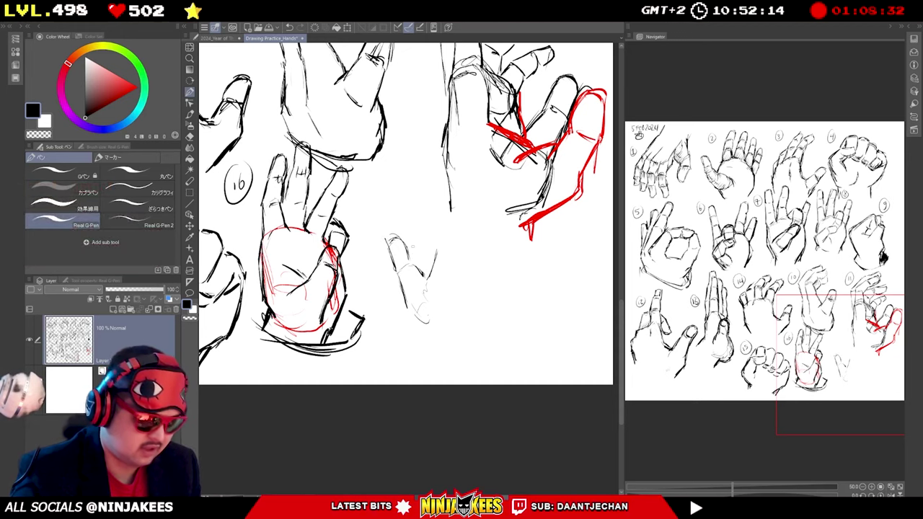
# Sketch the arched upper edge of the new hand's palm and the base segment of its first finger.
pyautogui.moveTo(430, 276)
pyautogui.mouseDown()
pyautogui.moveTo(441, 253)
pyautogui.moveTo(474, 247)
pyautogui.moveTo(482, 255)
pyautogui.mouseUp()
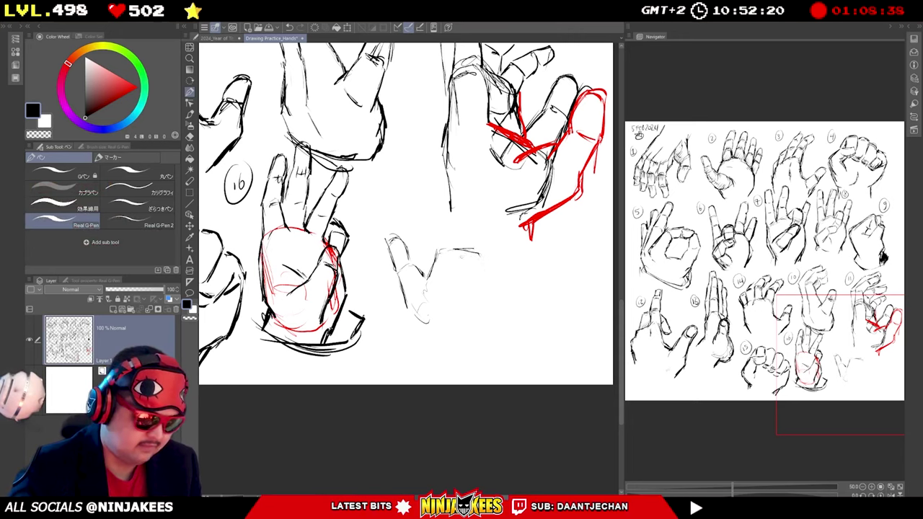
pyautogui.moveTo(430, 274)
pyautogui.mouseDown()
pyautogui.moveTo(441, 247)
pyautogui.moveTo(435, 257)
pyautogui.mouseUp()
pyautogui.moveTo(465, 245)
pyautogui.mouseDown()
pyautogui.moveTo(495, 249)
pyautogui.moveTo(510, 282)
pyautogui.mouseUp()
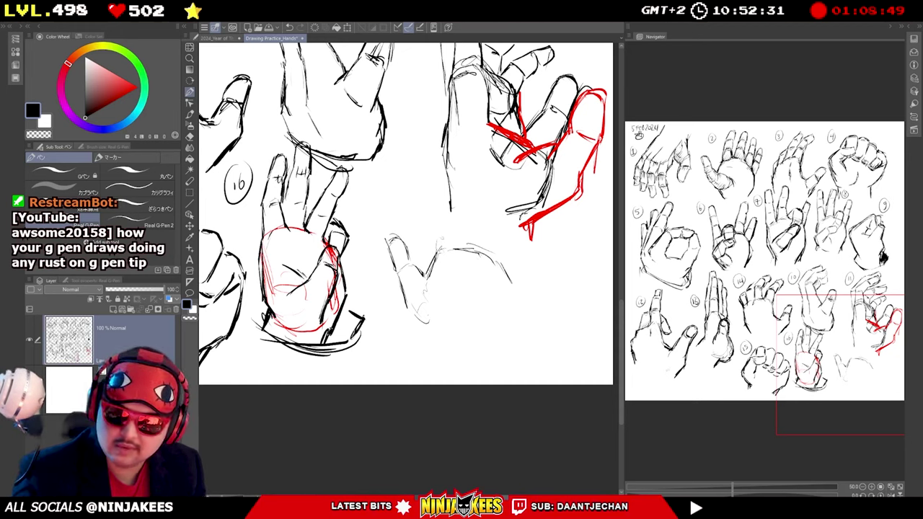
pyautogui.moveTo(434, 253)
pyautogui.mouseDown()
pyautogui.moveTo(450, 218)
pyautogui.moveTo(464, 247)
pyautogui.mouseUp()
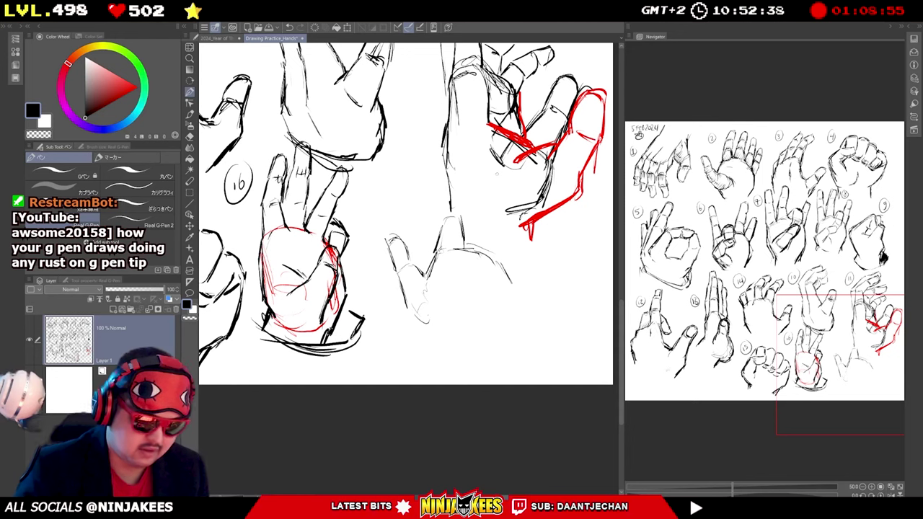
# Extend the new hand's first finger upward and draw the second finger beside it with joint creases.
pyautogui.moveTo(441, 198); pyautogui.dragTo(440, 221)
pyautogui.moveTo(449, 179)
pyautogui.mouseDown()
pyautogui.moveTo(441, 199)
pyautogui.moveTo(440, 179)
pyautogui.moveTo(458, 188)
pyautogui.mouseUp()
pyautogui.moveTo(457, 182)
pyautogui.mouseDown()
pyautogui.moveTo(470, 245)
pyautogui.moveTo(491, 216)
pyautogui.moveTo(490, 251)
pyautogui.mouseUp()
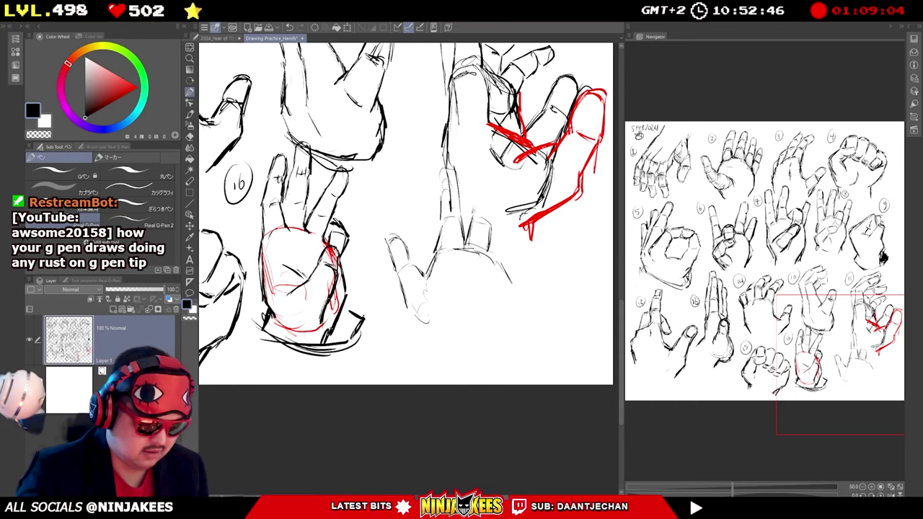
pyautogui.moveTo(473, 206)
pyautogui.mouseDown()
pyautogui.moveTo(482, 176)
pyautogui.moveTo(497, 172)
pyautogui.moveTo(493, 255)
pyautogui.moveTo(513, 286)
pyautogui.mouseUp()
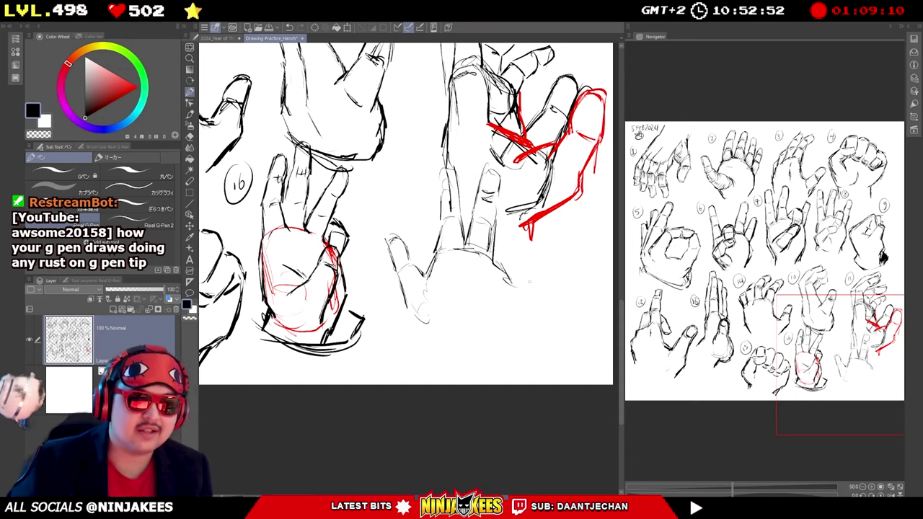
# Sketch the base of the third finger and the rounded thumb mound at the lower corner of the palm.
pyautogui.moveTo(503, 266); pyautogui.dragTo(516, 242)
pyautogui.moveTo(499, 234); pyautogui.dragTo(518, 237)
pyautogui.moveTo(519, 239); pyautogui.dragTo(514, 275)
pyautogui.moveTo(439, 308); pyautogui.dragTo(415, 319)
pyautogui.moveTo(418, 304); pyautogui.dragTo(408, 326)
pyautogui.moveTo(436, 284)
pyautogui.mouseDown()
pyautogui.moveTo(453, 313)
pyautogui.moveTo(422, 337)
pyautogui.mouseUp()
pyautogui.moveTo(511, 286); pyautogui.dragTo(501, 304)
# Extend the third finger into the overlapping red lines and draw the slanted little finger beside it.
pyautogui.moveTo(511, 236)
pyautogui.mouseDown()
pyautogui.moveTo(490, 264)
pyautogui.moveTo(522, 241)
pyautogui.moveTo(511, 223)
pyautogui.moveTo(533, 196)
pyautogui.moveTo(525, 244)
pyautogui.mouseUp()
pyautogui.moveTo(538, 208); pyautogui.dragTo(508, 277)
pyautogui.moveTo(519, 282)
pyautogui.mouseDown()
pyautogui.moveTo(511, 294)
pyautogui.moveTo(517, 287)
pyautogui.mouseUp()
pyautogui.moveTo(515, 289)
pyautogui.mouseDown()
pyautogui.moveTo(530, 273)
pyautogui.moveTo(516, 295)
pyautogui.mouseUp()
pyautogui.moveTo(528, 254)
pyautogui.mouseDown()
pyautogui.moveTo(511, 269)
pyautogui.moveTo(529, 286)
pyautogui.mouseUp()
pyautogui.moveTo(554, 228)
pyautogui.mouseDown()
pyautogui.moveTo(529, 252)
pyautogui.moveTo(543, 238)
pyautogui.mouseUp()
pyautogui.moveTo(556, 231); pyautogui.dragTo(541, 266)
# Draw the palm's outer edge below the little finger and a short wrist line under the thumb mound.
pyautogui.moveTo(555, 251); pyautogui.dragTo(493, 336)
pyautogui.moveTo(517, 303); pyautogui.dragTo(491, 343)
pyautogui.moveTo(436, 327)
pyautogui.mouseDown()
pyautogui.moveTo(416, 338)
pyautogui.moveTo(440, 353)
pyautogui.mouseUp()
pyautogui.moveTo(441, 351); pyautogui.dragTo(440, 364)
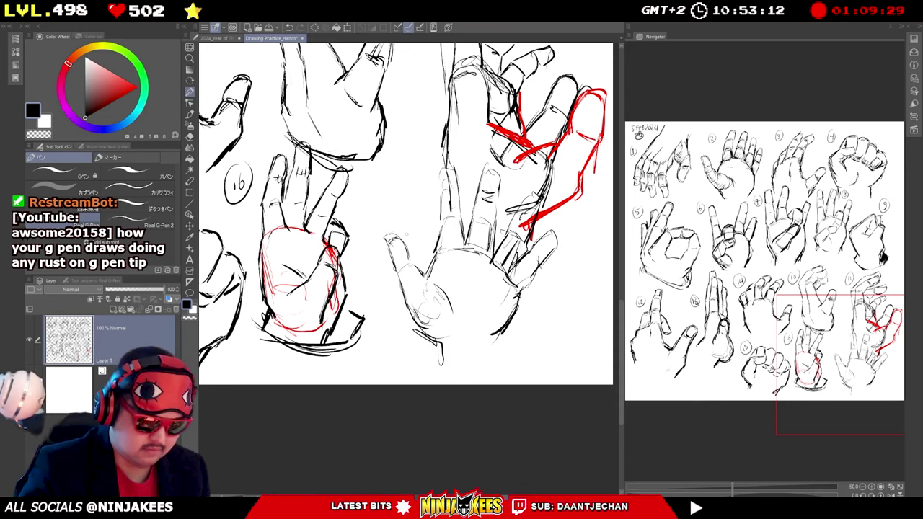
# Thicken the thumb's outline on the new hand and add joint creases to the thumb and first finger.
pyautogui.moveTo(392, 230)
pyautogui.mouseDown()
pyautogui.moveTo(413, 265)
pyautogui.moveTo(381, 269)
pyautogui.moveTo(398, 282)
pyautogui.moveTo(410, 321)
pyautogui.mouseUp()
pyautogui.moveTo(412, 265); pyautogui.dragTo(427, 276)
pyautogui.moveTo(417, 279)
pyautogui.mouseDown()
pyautogui.moveTo(431, 265)
pyautogui.moveTo(424, 271)
pyautogui.mouseUp()
pyautogui.moveTo(442, 219)
pyautogui.mouseDown()
pyautogui.moveTo(455, 215)
pyautogui.moveTo(434, 250)
pyautogui.moveTo(434, 239)
pyautogui.mouseUp()
pyautogui.moveTo(445, 188)
pyautogui.mouseDown()
pyautogui.moveTo(441, 202)
pyautogui.moveTo(453, 186)
pyautogui.mouseUp()
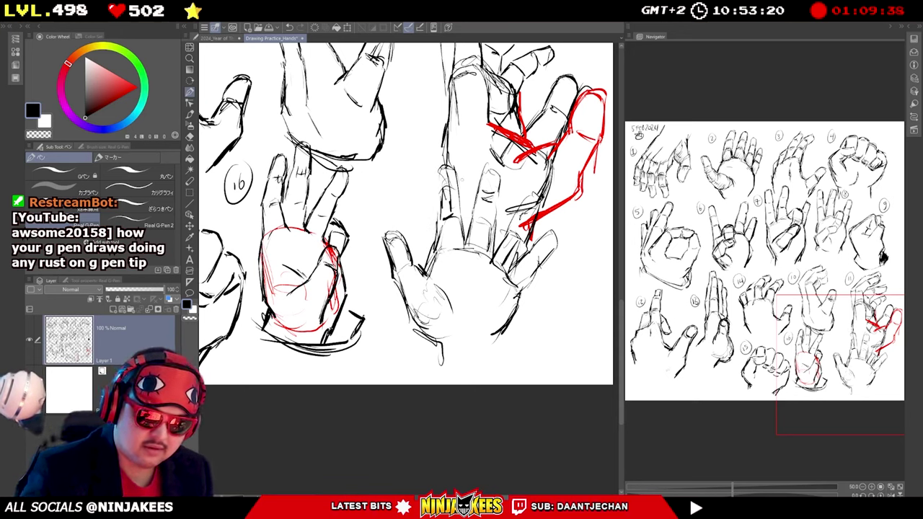
# Darken the outlines of the new hand's second and third fingers and mark their joints.
pyautogui.moveTo(474, 221)
pyautogui.mouseDown()
pyautogui.moveTo(488, 224)
pyautogui.moveTo(464, 247)
pyautogui.moveTo(485, 171)
pyautogui.moveTo(499, 177)
pyautogui.moveTo(492, 252)
pyautogui.mouseUp()
pyautogui.moveTo(495, 226); pyautogui.dragTo(490, 255)
pyautogui.moveTo(515, 215)
pyautogui.mouseDown()
pyautogui.moveTo(495, 248)
pyautogui.moveTo(519, 202)
pyautogui.mouseUp()
pyautogui.moveTo(519, 201)
pyautogui.mouseDown()
pyautogui.moveTo(540, 193)
pyautogui.moveTo(530, 229)
pyautogui.mouseUp()
pyautogui.moveTo(532, 220); pyautogui.dragTo(514, 265)
pyautogui.moveTo(508, 235); pyautogui.dragTo(520, 239)
pyautogui.moveTo(520, 205); pyautogui.dragTo(530, 210)
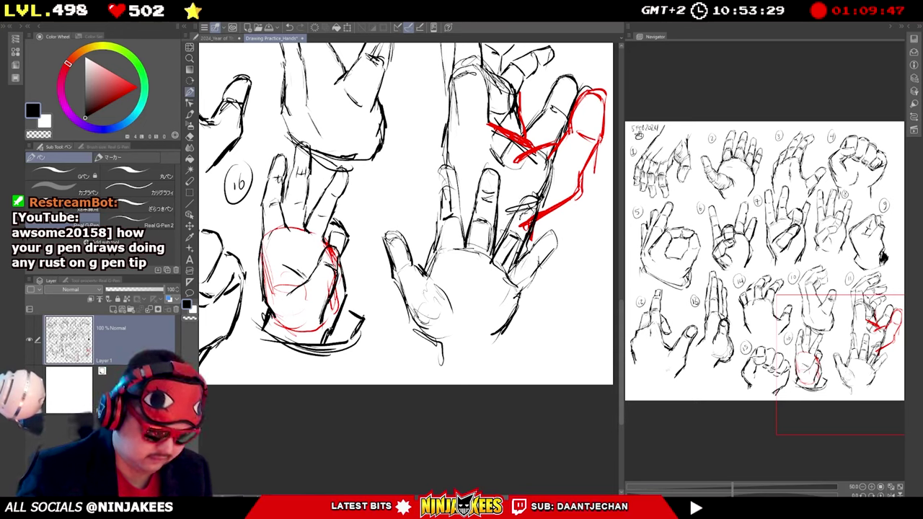
# Darken the little finger's outline and reinforce the first finger's sides down to the thumb web.
pyautogui.moveTo(509, 274); pyautogui.dragTo(556, 237)
pyautogui.moveTo(556, 237); pyautogui.dragTo(519, 310)
pyautogui.moveTo(454, 210)
pyautogui.mouseDown()
pyautogui.moveTo(462, 250)
pyautogui.moveTo(434, 259)
pyautogui.moveTo(452, 189)
pyautogui.mouseUp()
pyautogui.moveTo(443, 193)
pyautogui.mouseDown()
pyautogui.moveTo(458, 188)
pyautogui.moveTo(458, 210)
pyautogui.moveTo(436, 229)
pyautogui.moveTo(443, 166)
pyautogui.moveTo(457, 183)
pyautogui.moveTo(439, 199)
pyautogui.mouseUp()
pyautogui.moveTo(433, 244); pyautogui.dragTo(426, 270)
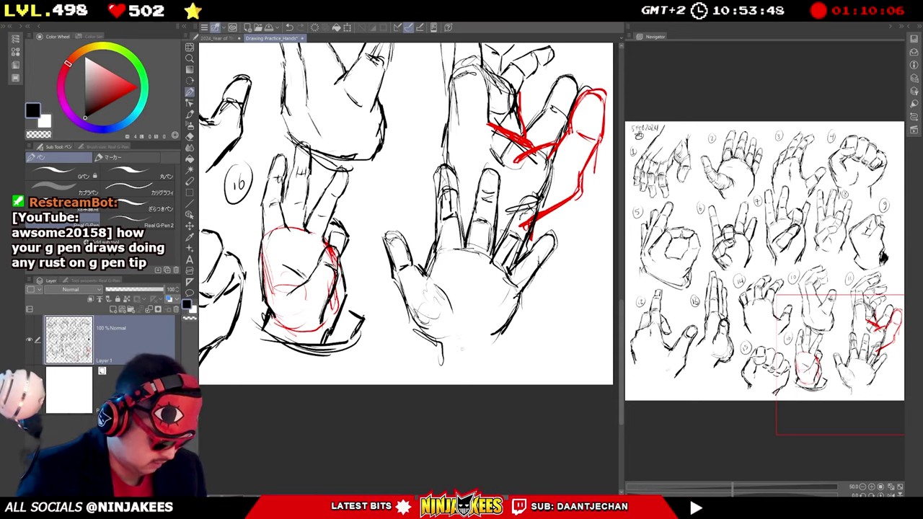
# Outline the thumb mound with a curve, add palm creases and strengthen the finger bases and outer wrist edge.
pyautogui.moveTo(437, 341)
pyautogui.mouseDown()
pyautogui.moveTo(458, 330)
pyautogui.moveTo(439, 288)
pyautogui.moveTo(457, 333)
pyautogui.mouseUp()
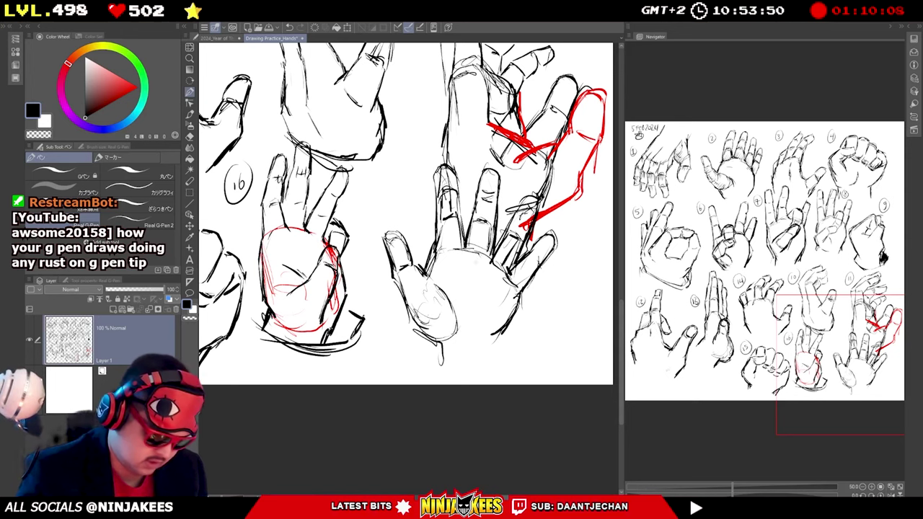
pyautogui.moveTo(448, 274)
pyautogui.mouseDown()
pyautogui.moveTo(478, 310)
pyautogui.moveTo(519, 311)
pyautogui.moveTo(481, 357)
pyautogui.mouseUp()
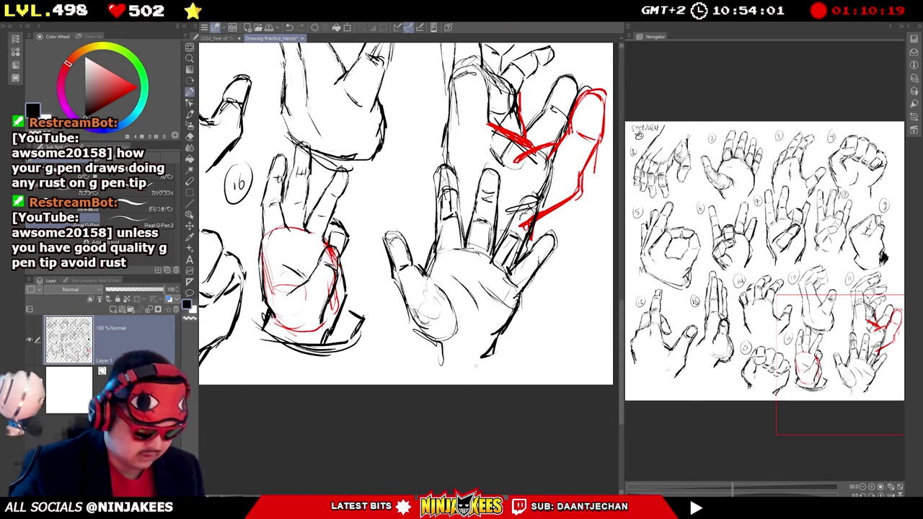
pyautogui.moveTo(415, 327); pyautogui.dragTo(435, 339)
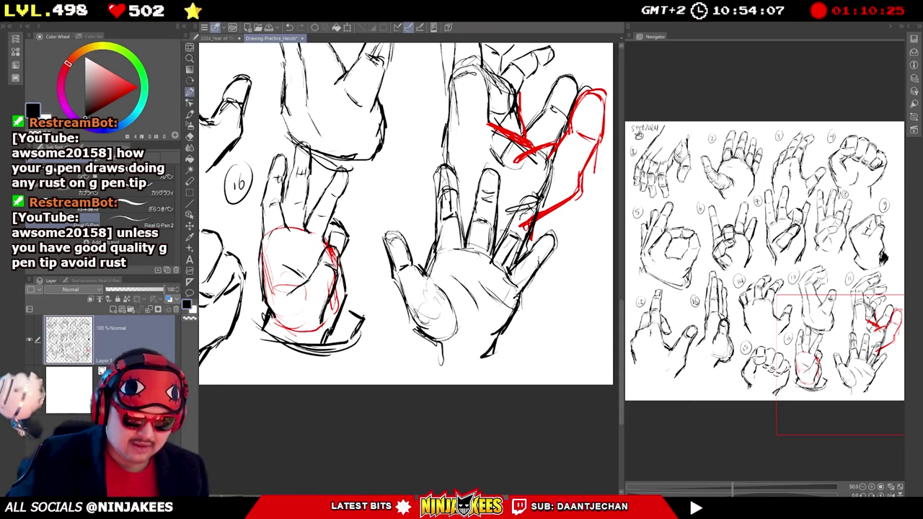
pyautogui.moveTo(467, 248); pyautogui.dragTo(487, 250)
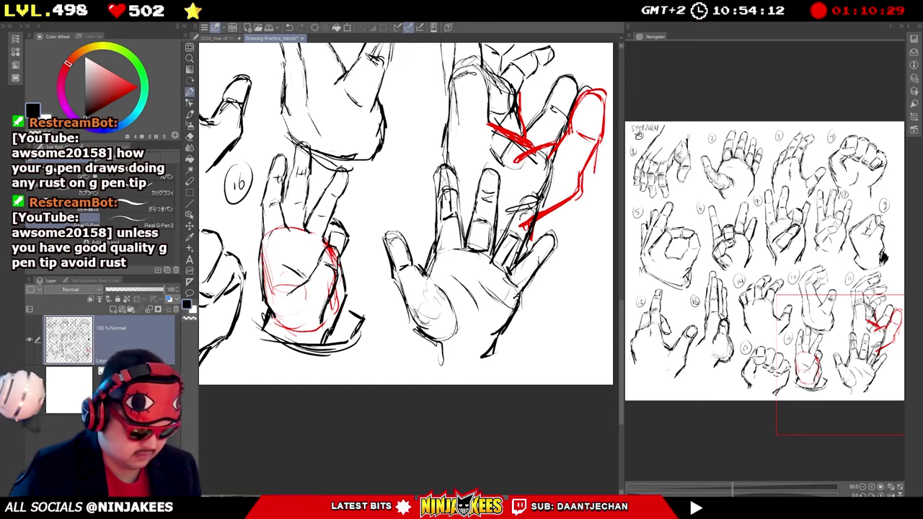
pyautogui.moveTo(510, 284)
pyautogui.mouseDown()
pyautogui.moveTo(521, 295)
pyautogui.moveTo(493, 334)
pyautogui.moveTo(494, 363)
pyautogui.mouseUp()
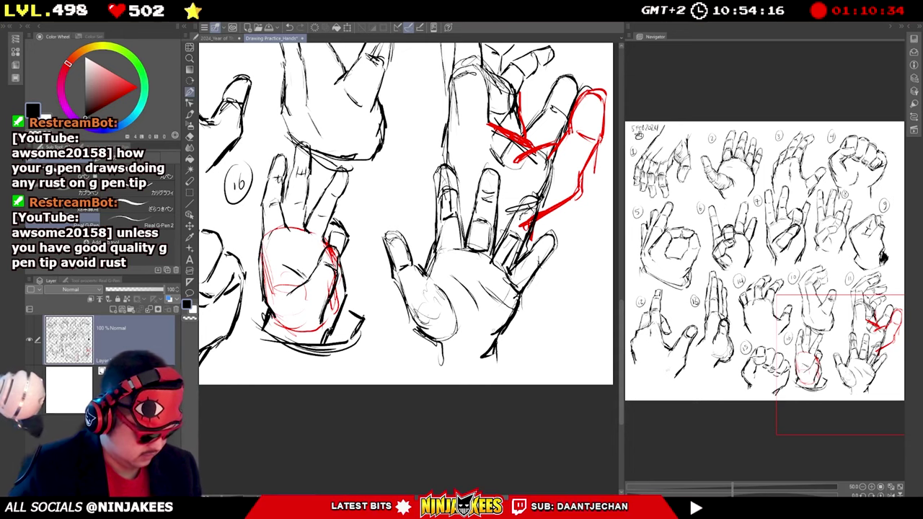
# Draw a loose curved cuff around the new hand's wrist, with a flared end on the little-finger side.
pyautogui.moveTo(431, 344)
pyautogui.mouseDown()
pyautogui.moveTo(431, 351)
pyautogui.moveTo(505, 356)
pyautogui.moveTo(481, 361)
pyautogui.mouseUp()
pyautogui.moveTo(490, 355); pyautogui.dragTo(515, 343)
pyautogui.moveTo(515, 342)
pyautogui.mouseDown()
pyautogui.moveTo(457, 364)
pyautogui.moveTo(423, 357)
pyautogui.mouseUp()
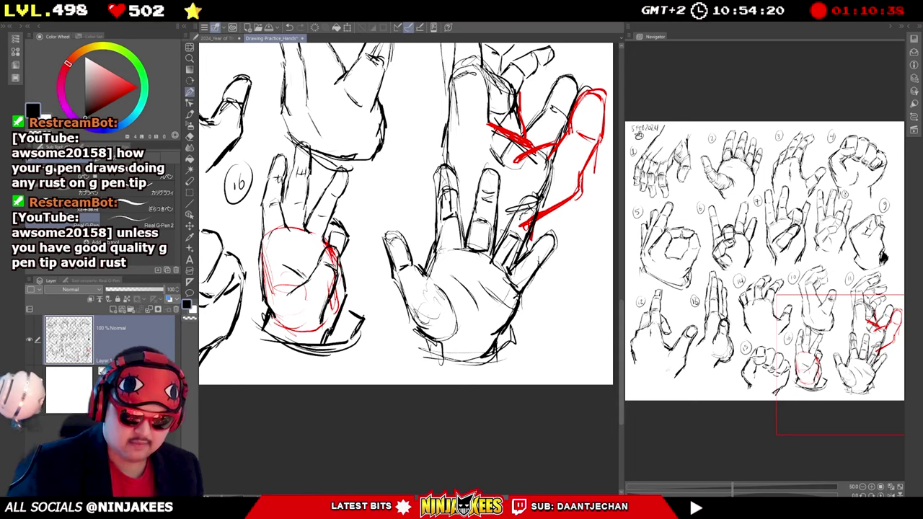
# Reinforce both sides of the open palm's first finger and add light shading to the thumb mound.
pyautogui.moveTo(442, 163); pyautogui.dragTo(437, 228)
pyautogui.moveTo(453, 167); pyautogui.dragTo(463, 230)
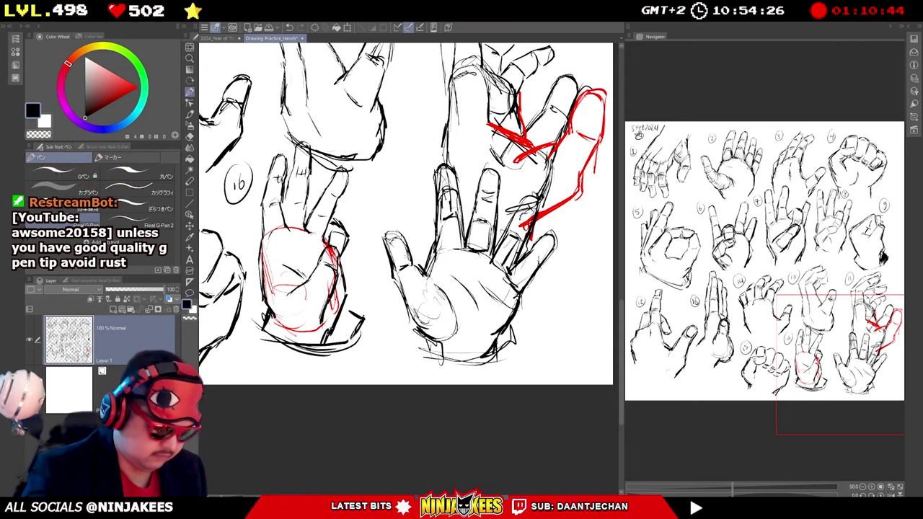
pyautogui.moveTo(421, 286); pyautogui.dragTo(412, 310)
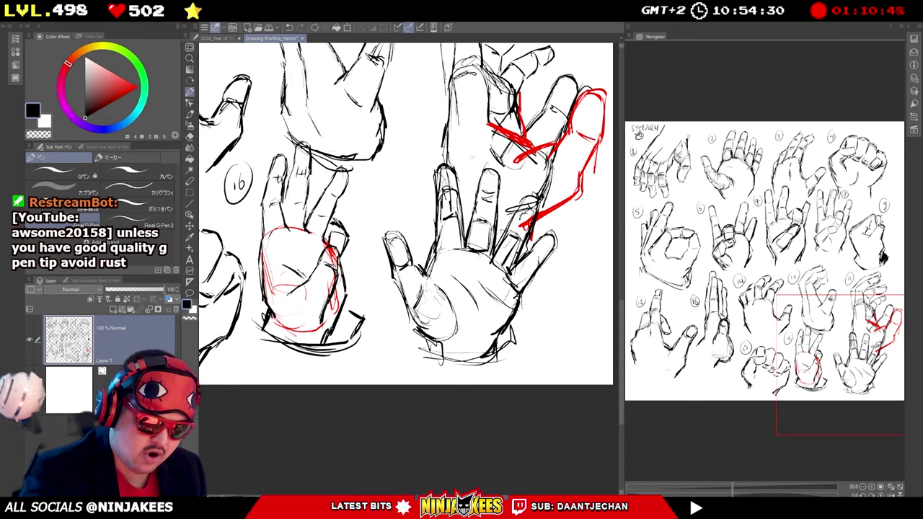
# Hatch the bases of the open palm's fingers, darken the gaps between them and touch up the wrist edge.
pyautogui.moveTo(449, 232); pyautogui.dragTo(447, 252)
pyautogui.moveTo(455, 232)
pyautogui.mouseDown()
pyautogui.moveTo(454, 254)
pyautogui.moveTo(471, 249)
pyautogui.mouseUp()
pyautogui.moveTo(482, 234)
pyautogui.mouseDown()
pyautogui.moveTo(474, 250)
pyautogui.moveTo(501, 263)
pyautogui.mouseUp()
pyautogui.moveTo(508, 260)
pyautogui.mouseDown()
pyautogui.moveTo(496, 268)
pyautogui.moveTo(518, 282)
pyautogui.mouseUp()
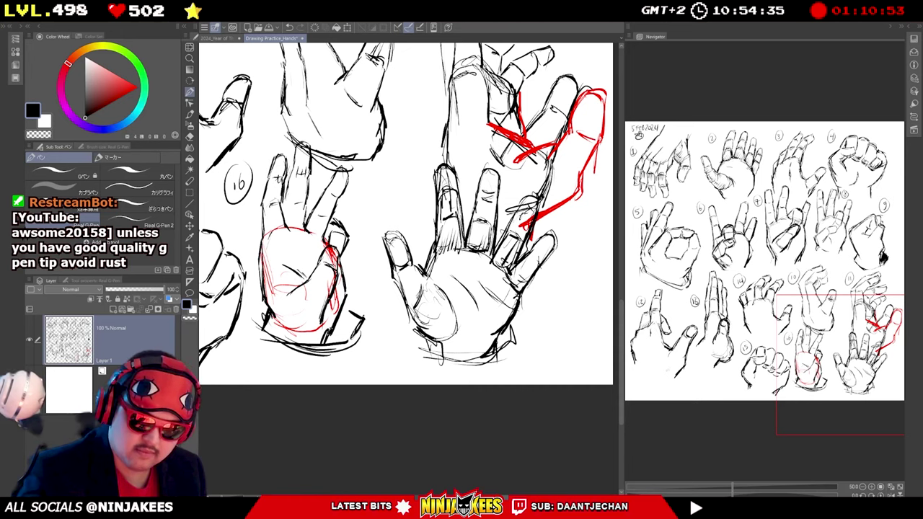
pyautogui.moveTo(513, 219)
pyautogui.mouseDown()
pyautogui.moveTo(538, 197)
pyautogui.moveTo(534, 216)
pyautogui.mouseUp()
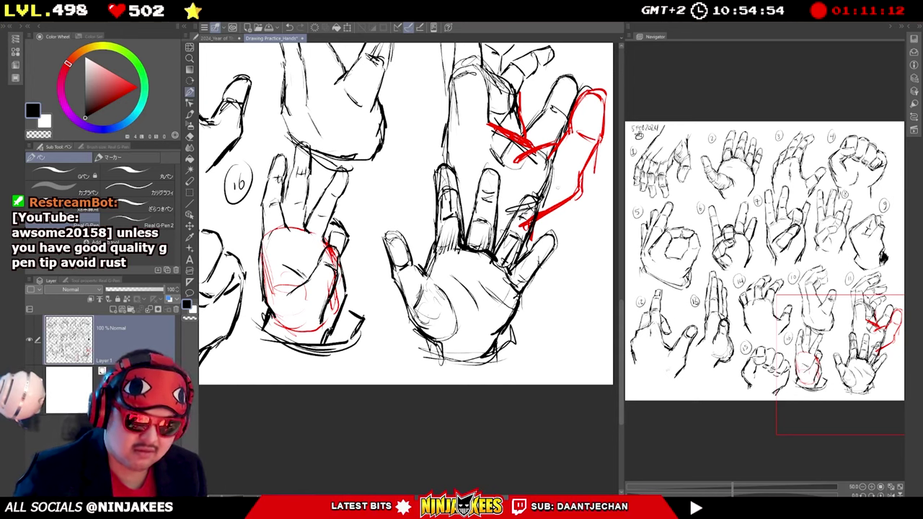
pyautogui.moveTo(498, 333); pyautogui.dragTo(495, 356)
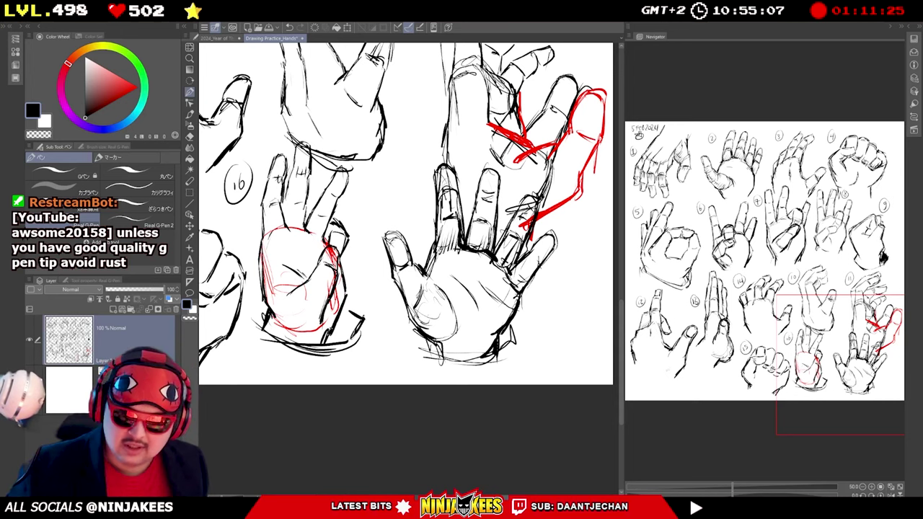
# Label the open palm with a circled number 17 beside its first finger.
pyautogui.moveTo(392, 185)
pyautogui.mouseDown()
pyautogui.moveTo(393, 204)
pyautogui.moveTo(410, 189)
pyautogui.mouseUp()
pyautogui.moveTo(400, 172); pyautogui.dragTo(395, 212)
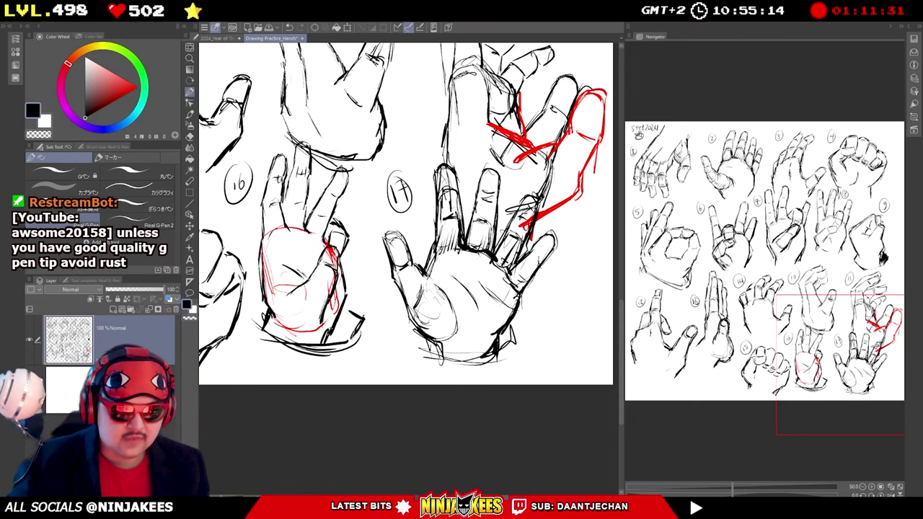
# Review the whole page of numbered hand sketches, from the first row down to the last.
pyautogui.scroll(-2, 401, 178)
pyautogui.moveTo(392, 111); pyautogui.dragTo(519, 339)
pyautogui.moveTo(508, 287); pyautogui.dragTo(544, 270)
pyautogui.scroll(-2, 544, 269)
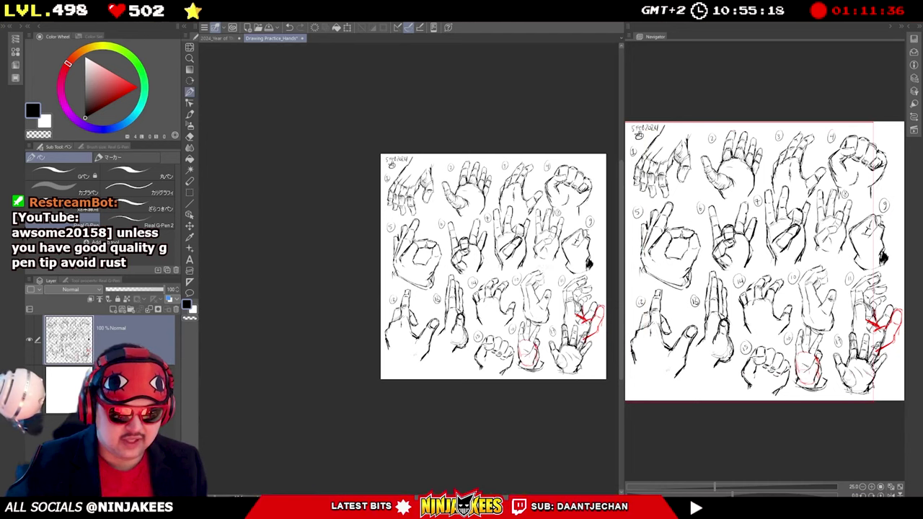
pyautogui.moveTo(608, 261); pyautogui.dragTo(647, 264)
pyautogui.scroll(2, 536, 247)
pyautogui.moveTo(517, 244); pyautogui.dragTo(519, 243)
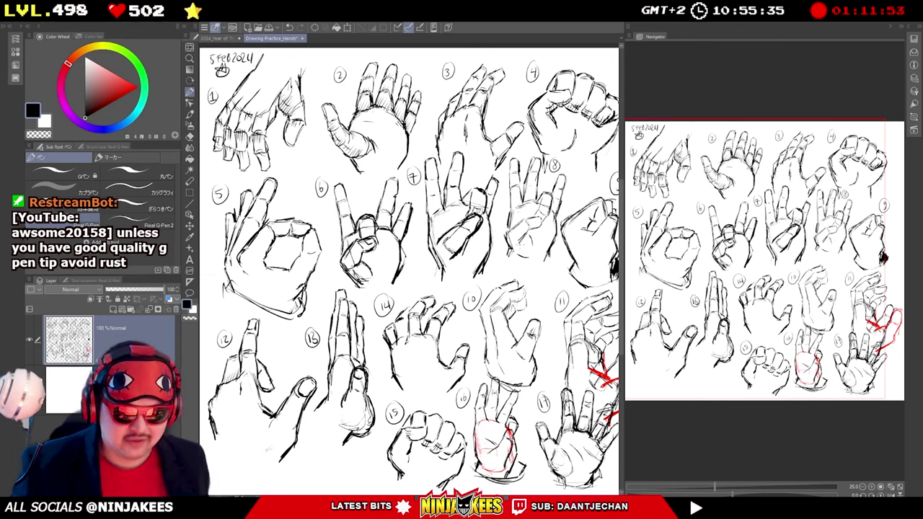
pyautogui.moveTo(519, 245)
pyautogui.mouseDown()
pyautogui.moveTo(508, 216)
pyautogui.moveTo(499, 242)
pyautogui.moveTo(511, 260)
pyautogui.mouseUp()
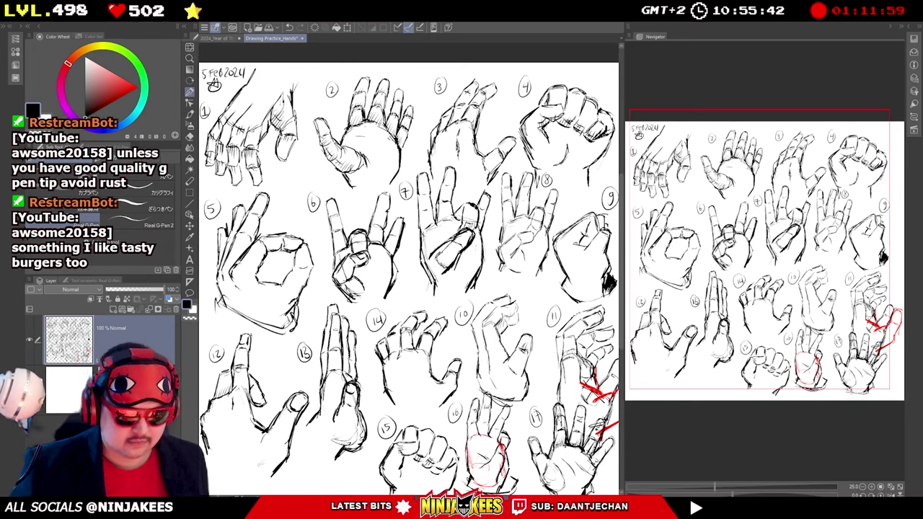
pyautogui.moveTo(505, 237); pyautogui.dragTo(508, 207)
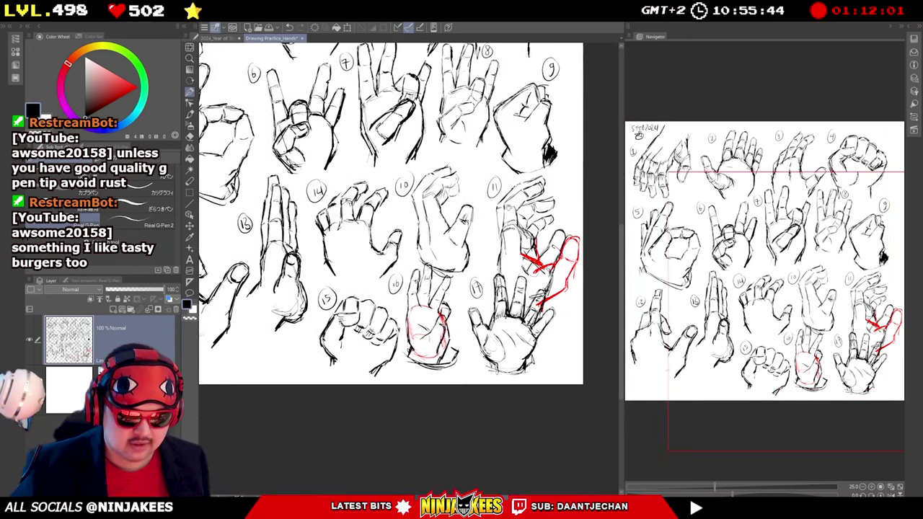
# Write the session note "1 HOUR 9:55 - 10:55" by hand at the top of the page, beside the date.
pyautogui.moveTo(374, 168); pyautogui.dragTo(508, 336)
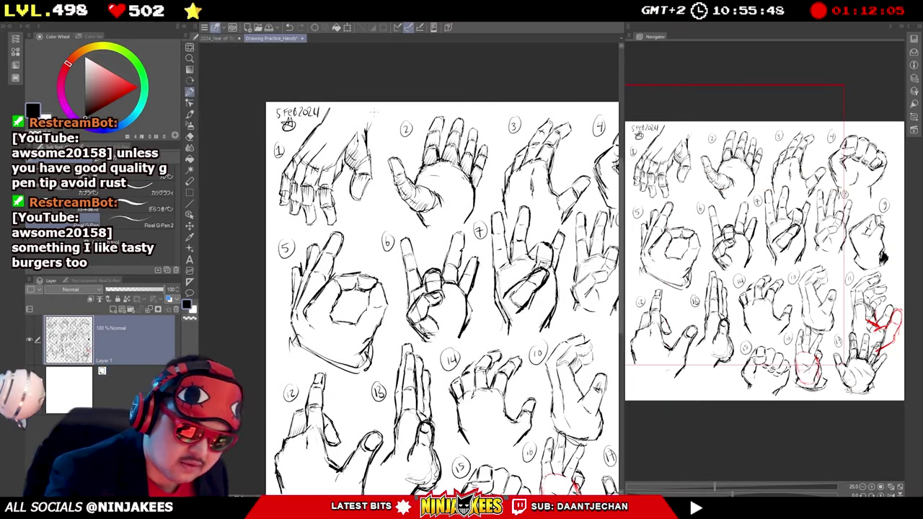
pyautogui.moveTo(388, 109); pyautogui.dragTo(386, 115)
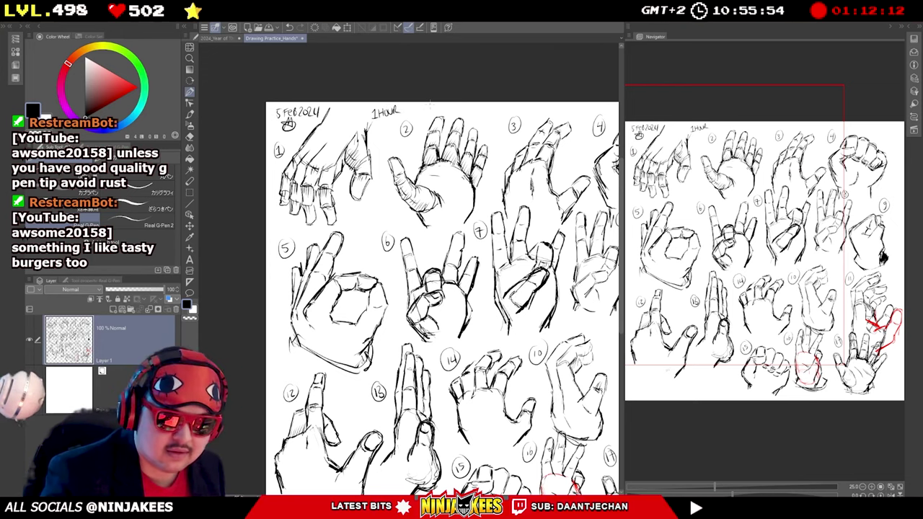
pyautogui.moveTo(440, 105); pyautogui.dragTo(443, 111)
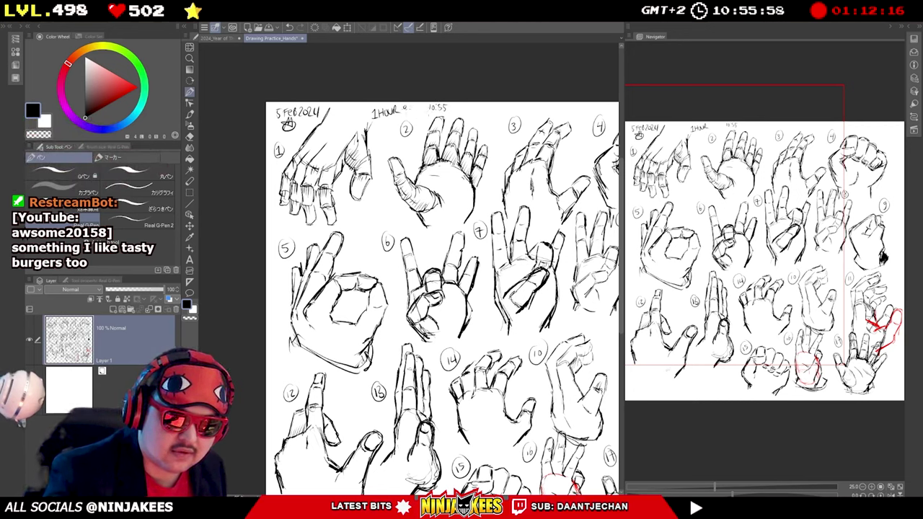
pyautogui.moveTo(417, 104); pyautogui.dragTo(422, 111)
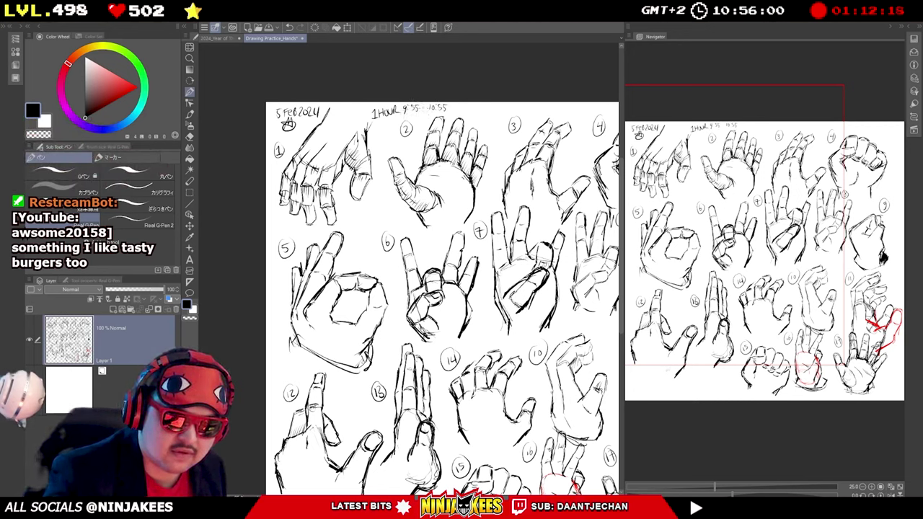